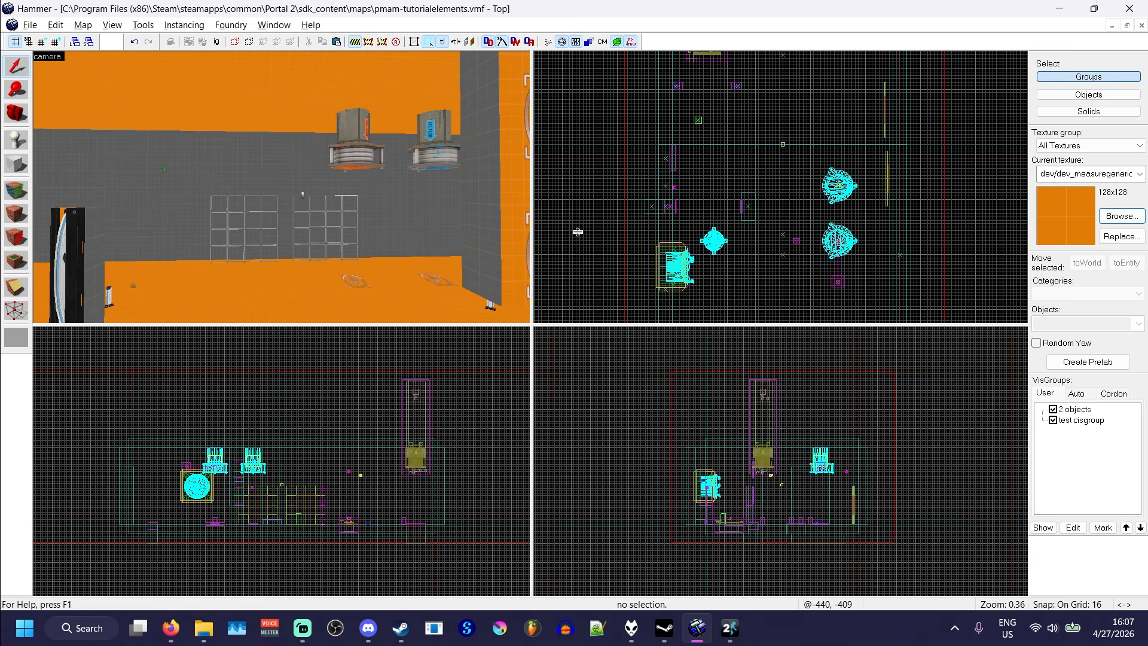
Enlarge the 3D viewport and examine the pair of fizzler emitter frames standing in front of the player start.
{"action": "key", "text": "z"}
{"action": "key", "text": "z"}
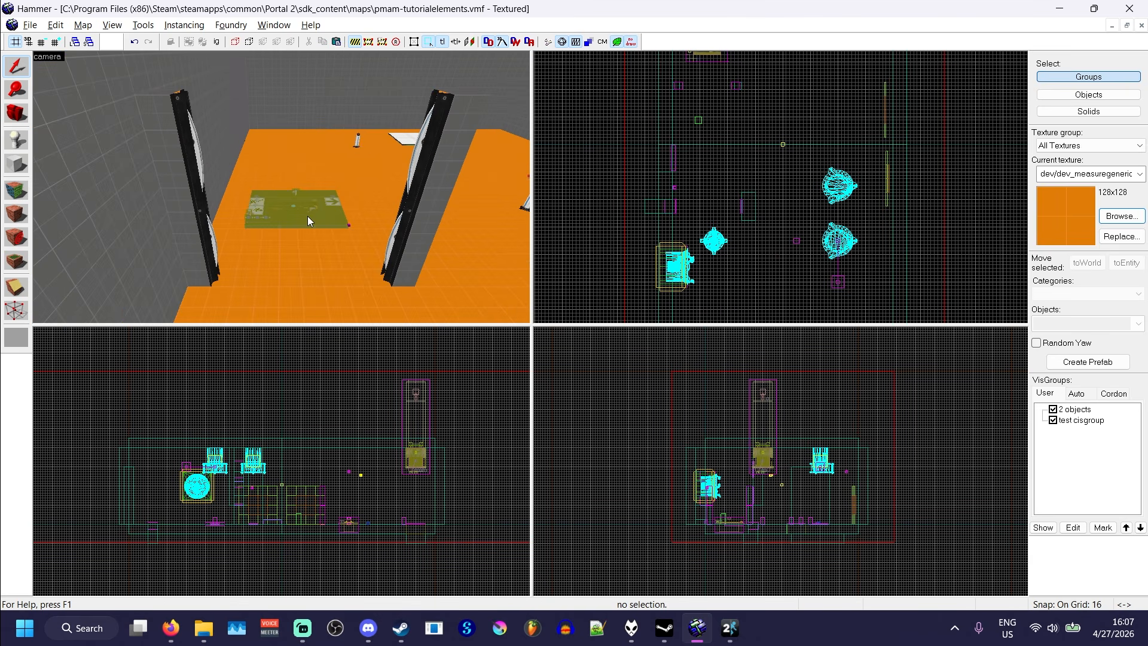
{"action": "key", "text": "z"}
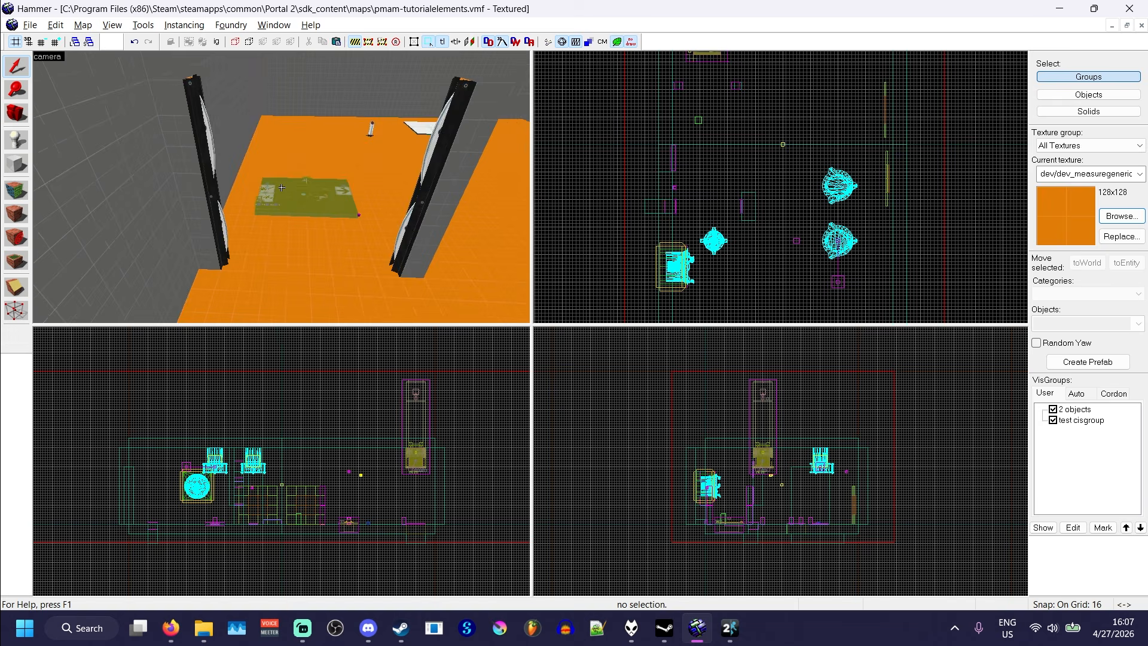
{"action": "key", "text": "w"}
{"action": "left_click_drag", "start_coordinate": [531, 325], "coordinate": [560, 399]}
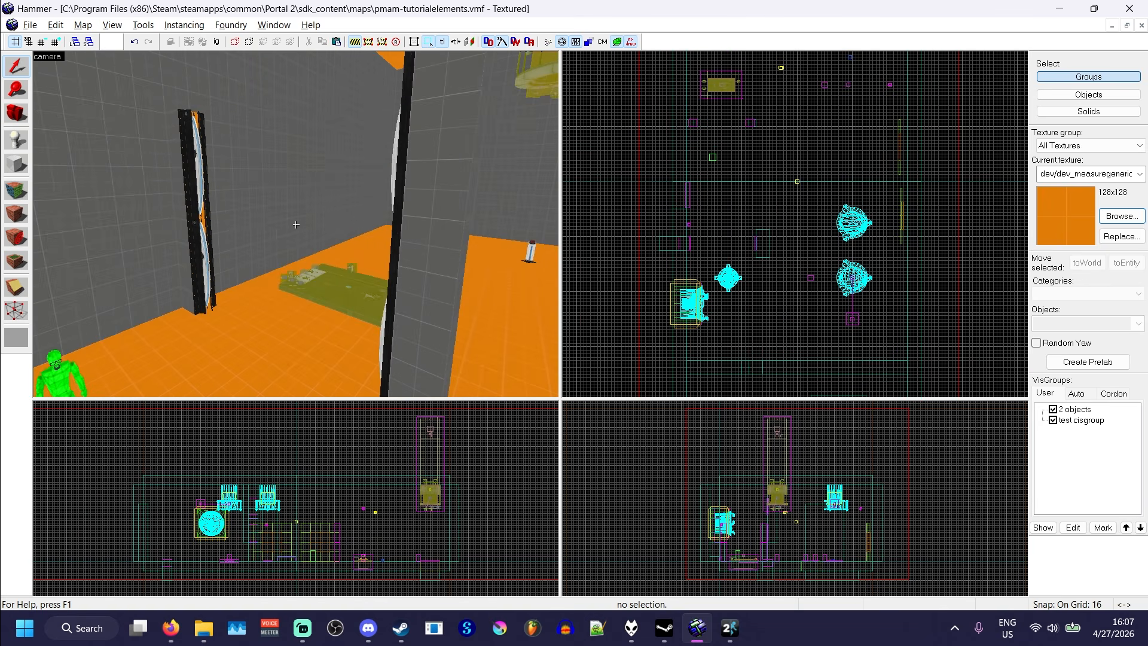
{"action": "key", "text": "a"}
{"action": "key", "text": "w"}
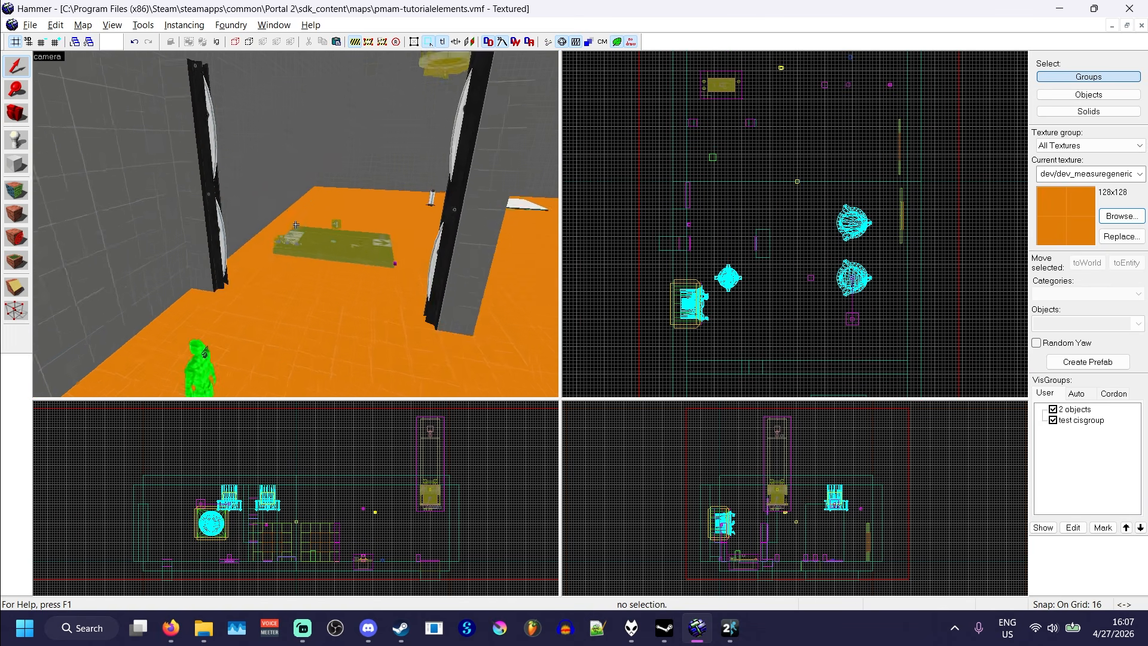
{"action": "key", "text": "s"}
Check the World Model property of the lower left fizzler emitter prop and close its properties unchanged.
{"action": "left_click", "coordinate": [296, 225]}
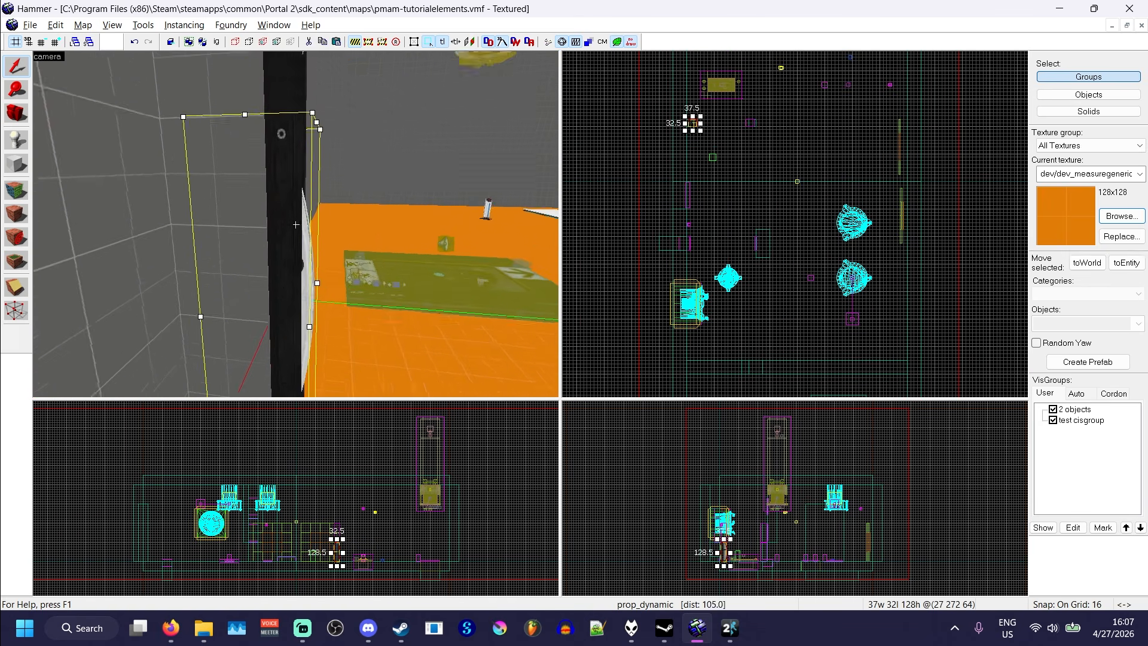
{"action": "key", "text": "z"}
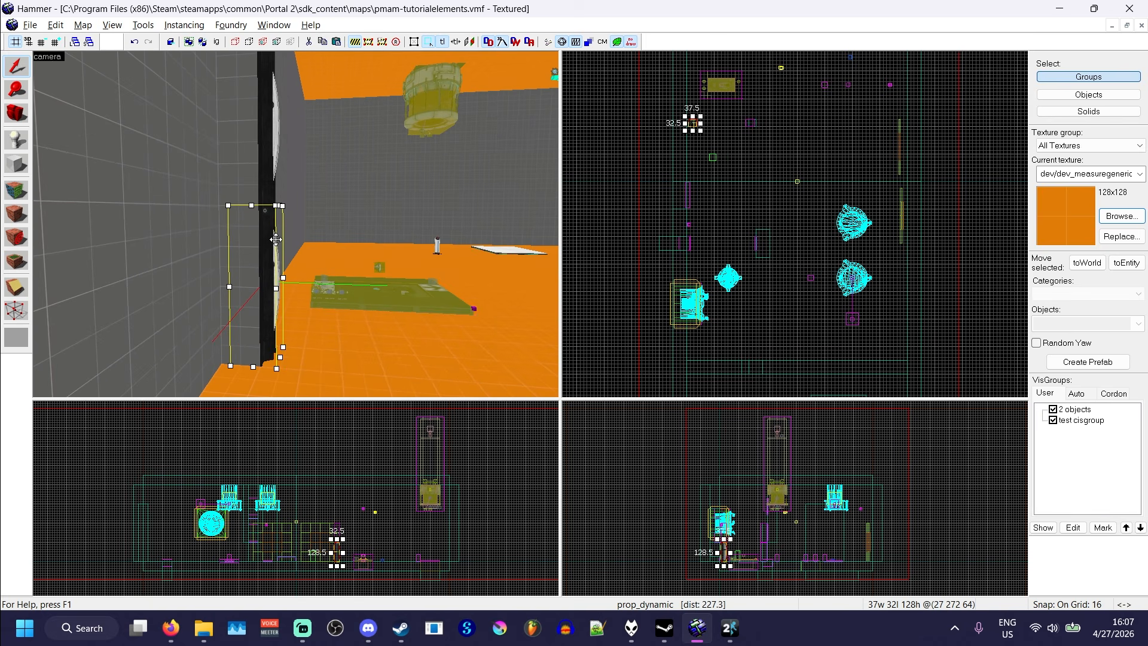
{"action": "double_click", "coordinate": [265, 240]}
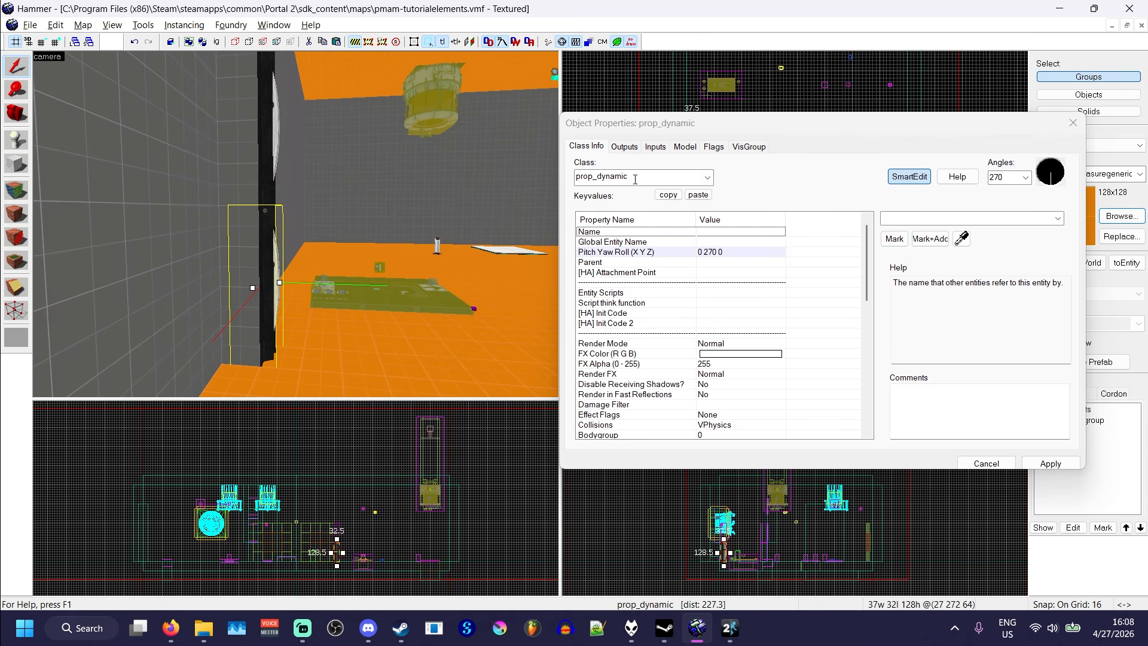
{"action": "scroll", "coordinate": [691, 299], "scroll_direction": "down", "scroll_amount": 10}
{"action": "left_click", "coordinate": [705, 284]}
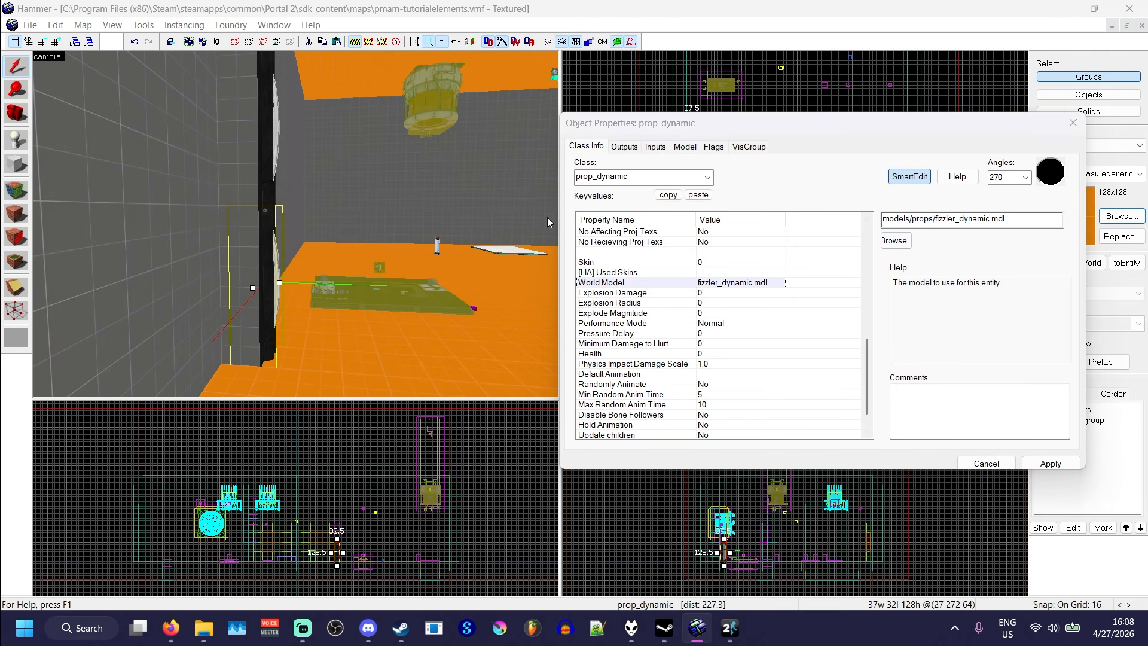
{"action": "left_click_drag", "start_coordinate": [625, 129], "coordinate": [628, 118]}
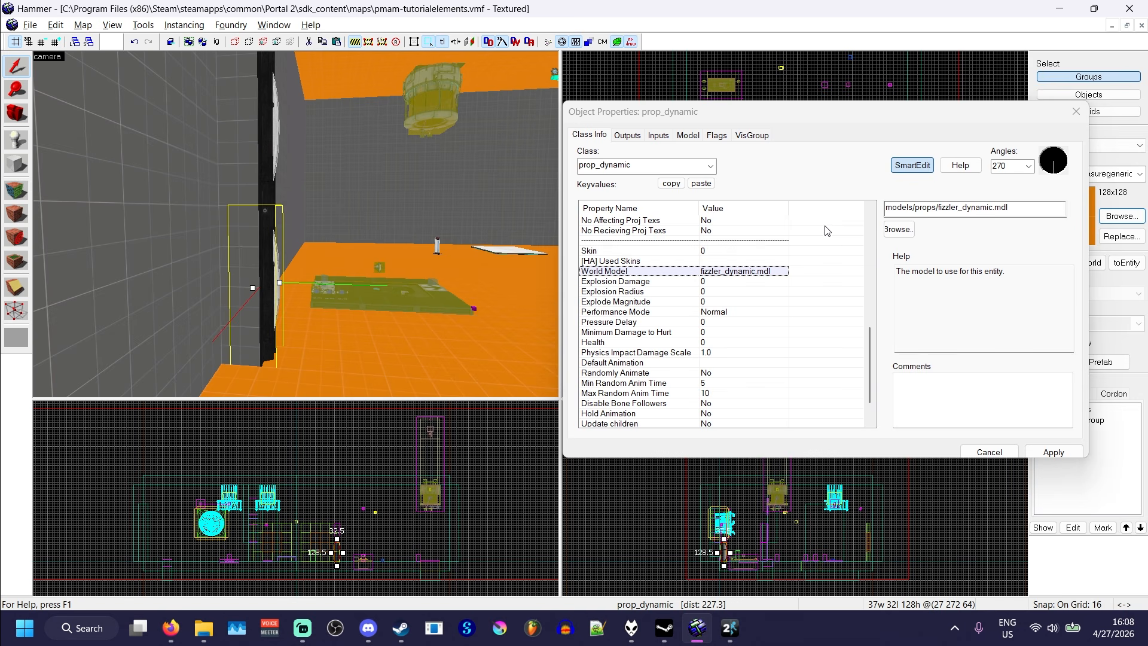
{"action": "left_click", "coordinate": [990, 453]}
{"action": "key", "text": "Escape"}
Examine the opposing fizzler frames from the front and inspect the upper left emitter prop.
{"action": "key", "text": "z"}
{"action": "key", "text": "s"}
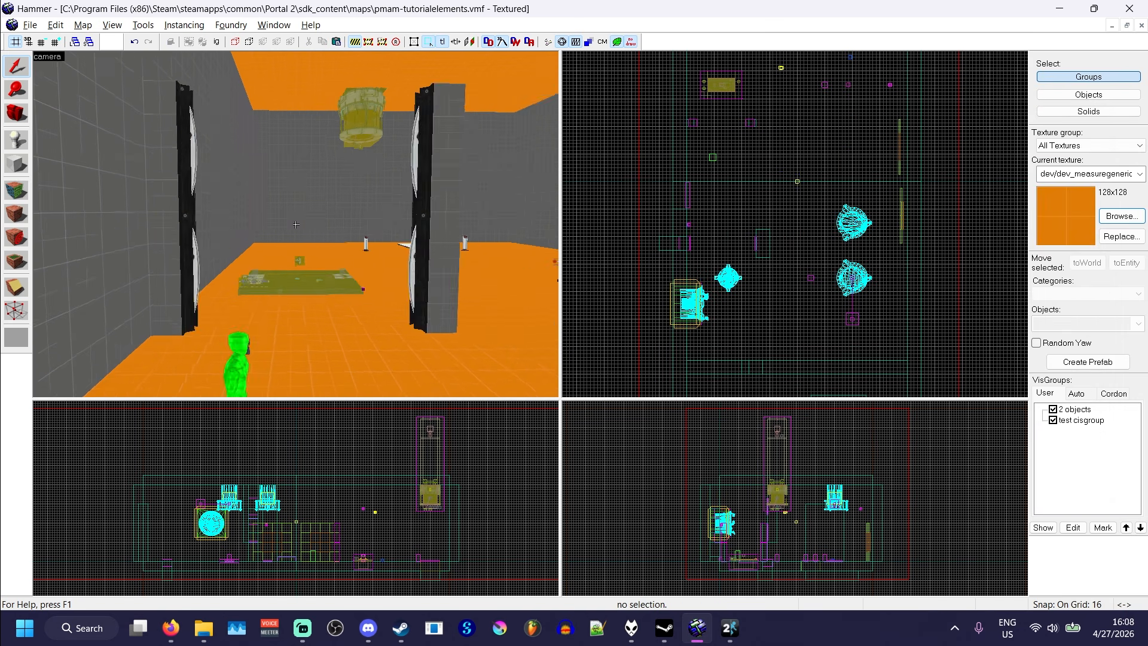
{"action": "key", "text": "w"}
{"action": "key", "text": "s"}
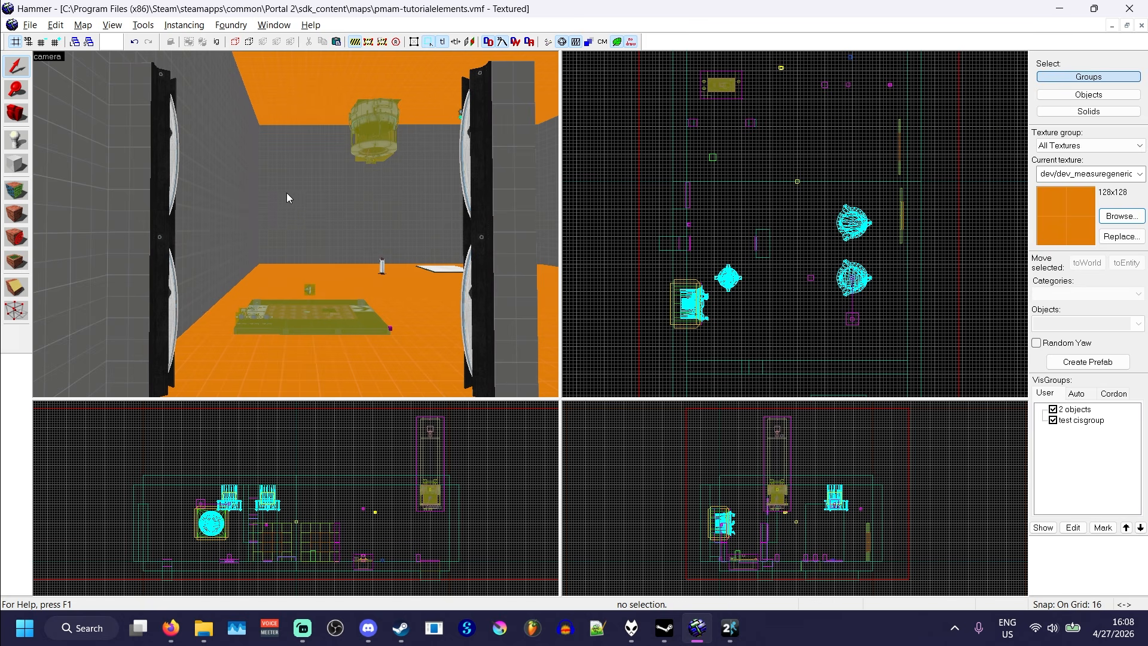
{"action": "left_click", "coordinate": [157, 182]}
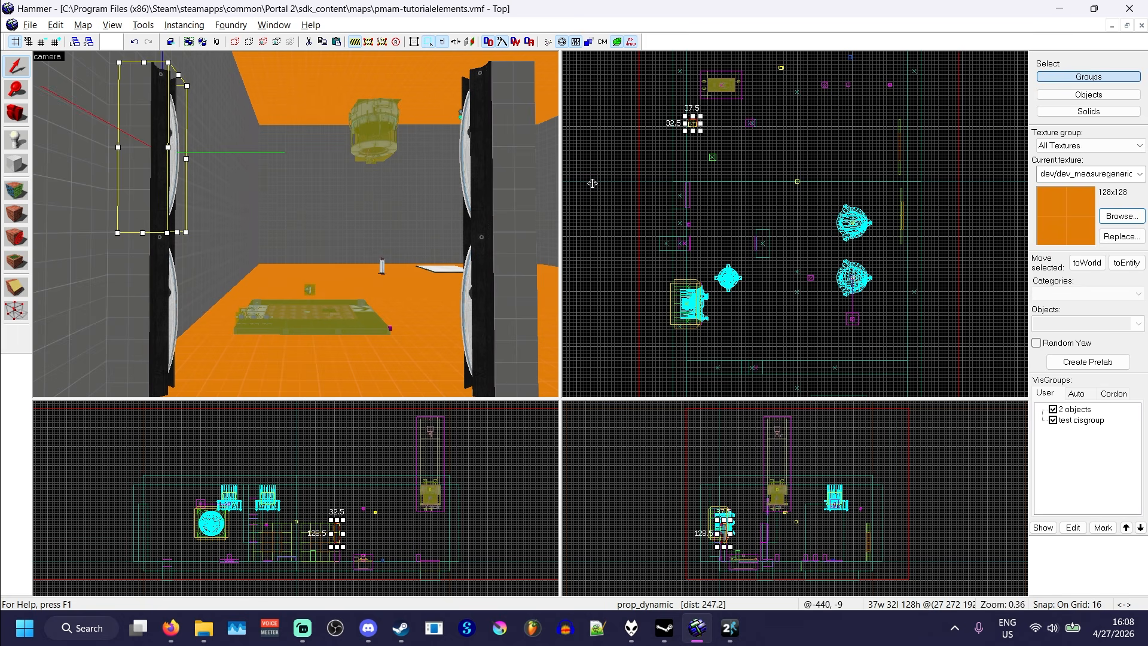
{"action": "key", "text": "Escape"}
Filter the texture browser for "nodraw" and make tools/toolsnodraw the current texture.
{"action": "left_click", "coordinate": [1121, 216]}
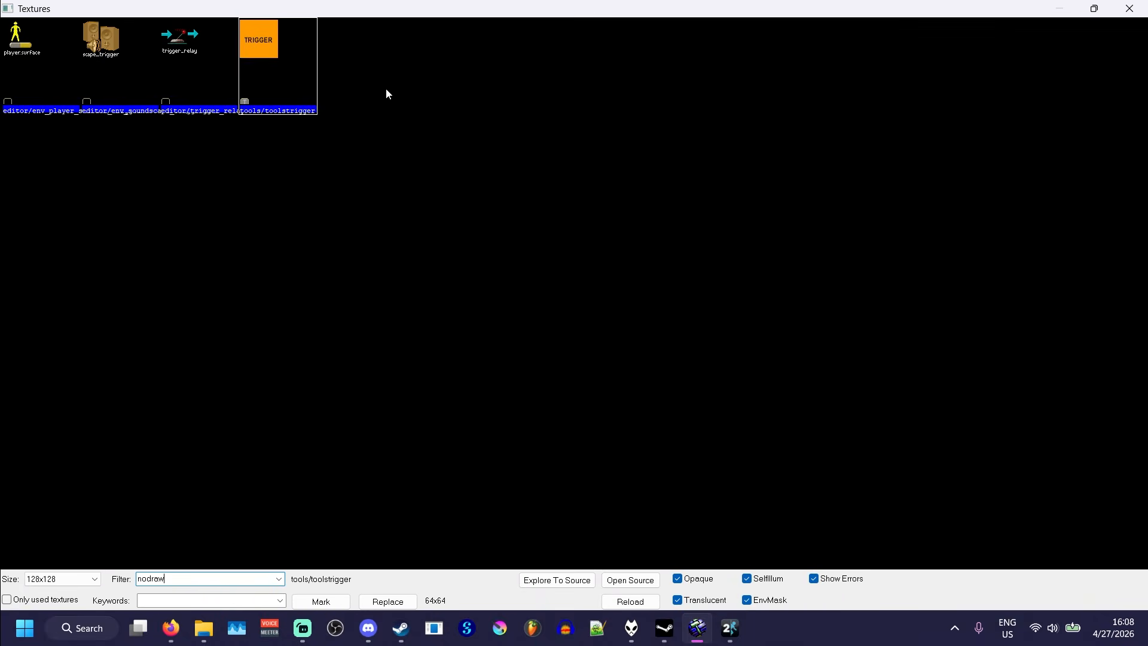
{"action": "left_click", "coordinate": [346, 62]}
{"action": "double_click", "coordinate": [289, 49]}
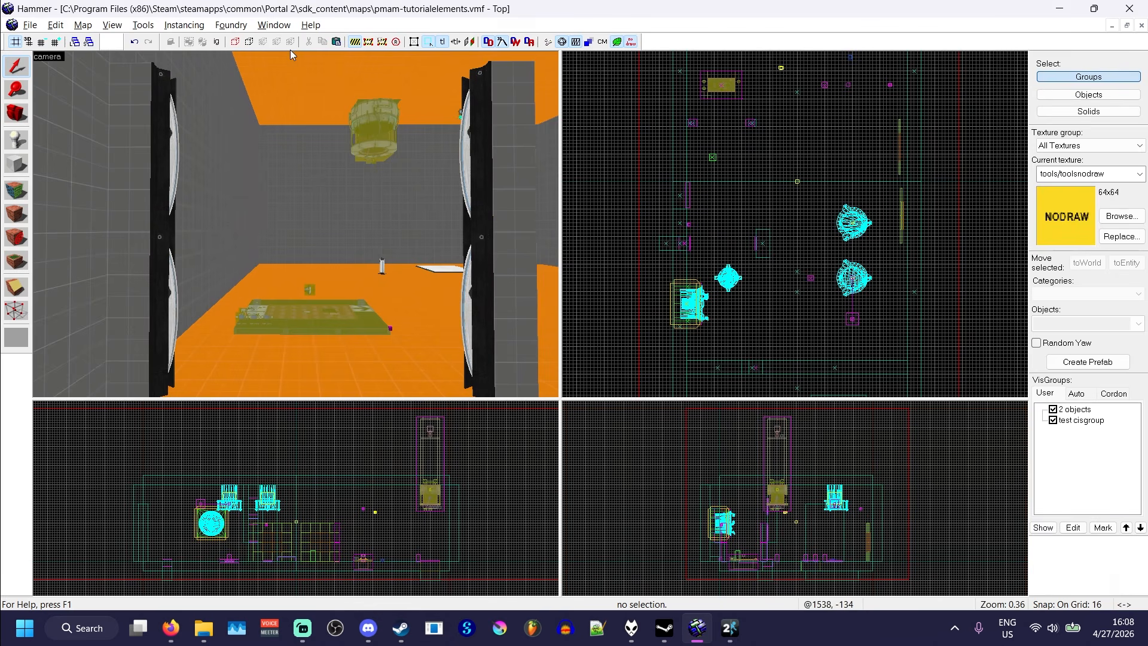
Outline a primitive block 256 units wide and 16 units deep between the two upper fizzler emitters.
{"action": "left_click", "coordinate": [479, 176]}
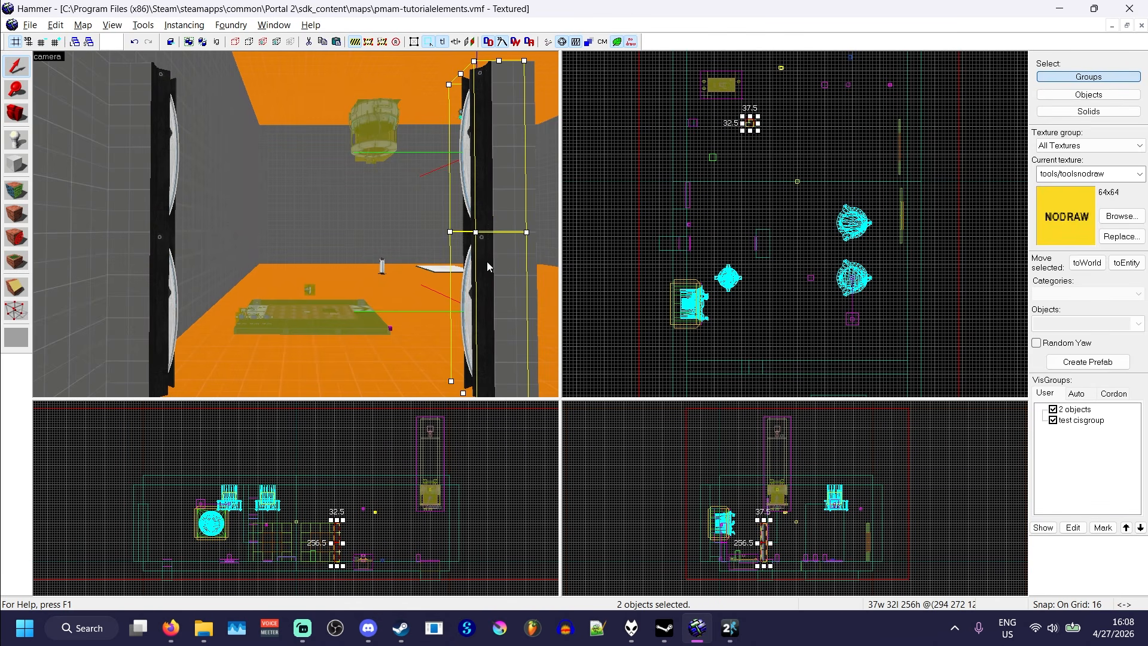
{"action": "left_click", "coordinate": [17, 164]}
{"action": "scroll", "coordinate": [771, 123], "scroll_direction": "up", "scroll_amount": 5}
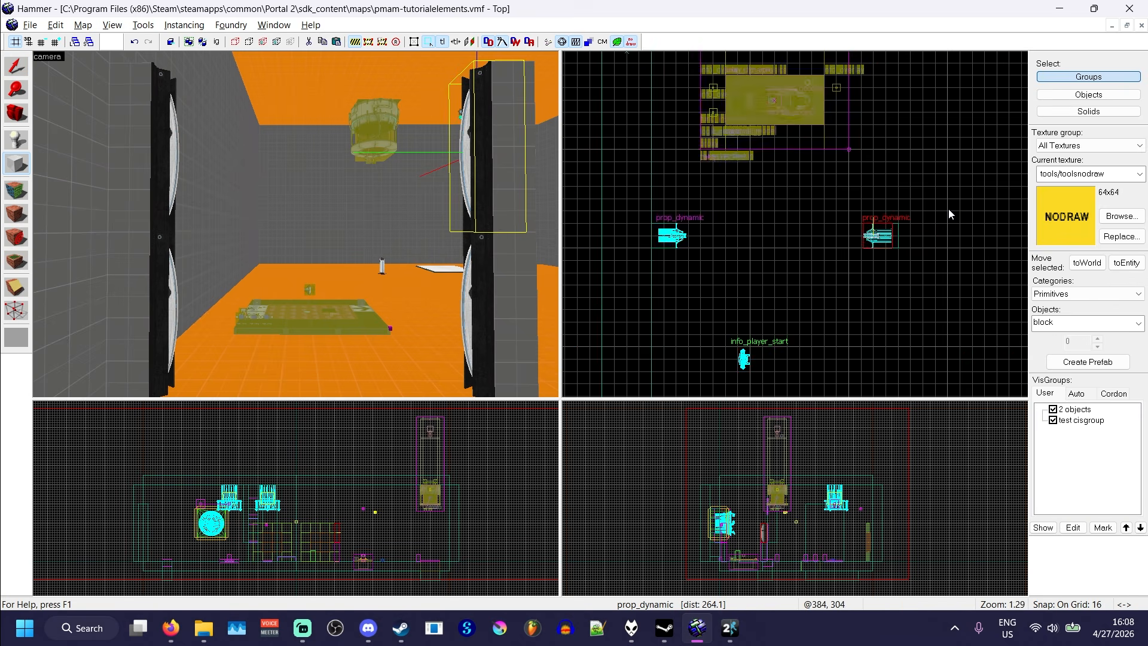
{"action": "scroll", "coordinate": [908, 240], "scroll_direction": "up", "scroll_amount": 3}
{"action": "scroll", "coordinate": [873, 233], "scroll_direction": "up", "scroll_amount": 2}
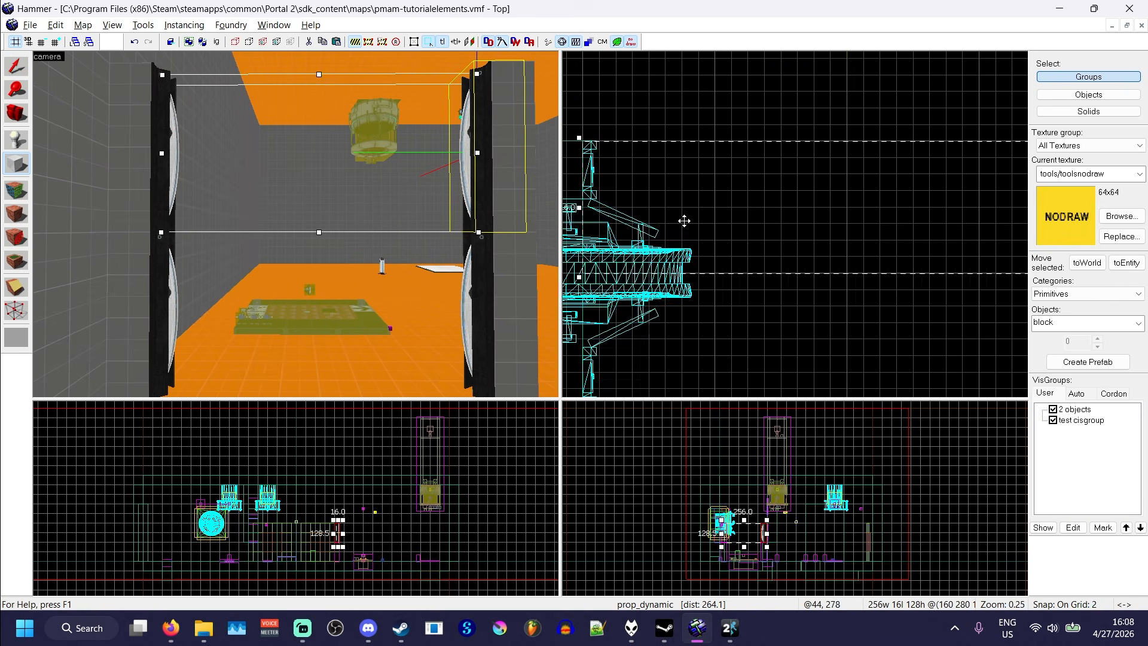
Reduce the block outline's depth to 2 units so it lines up with the centre of the emitters.
{"action": "scroll", "coordinate": [691, 264], "scroll_direction": "up", "scroll_amount": 6}
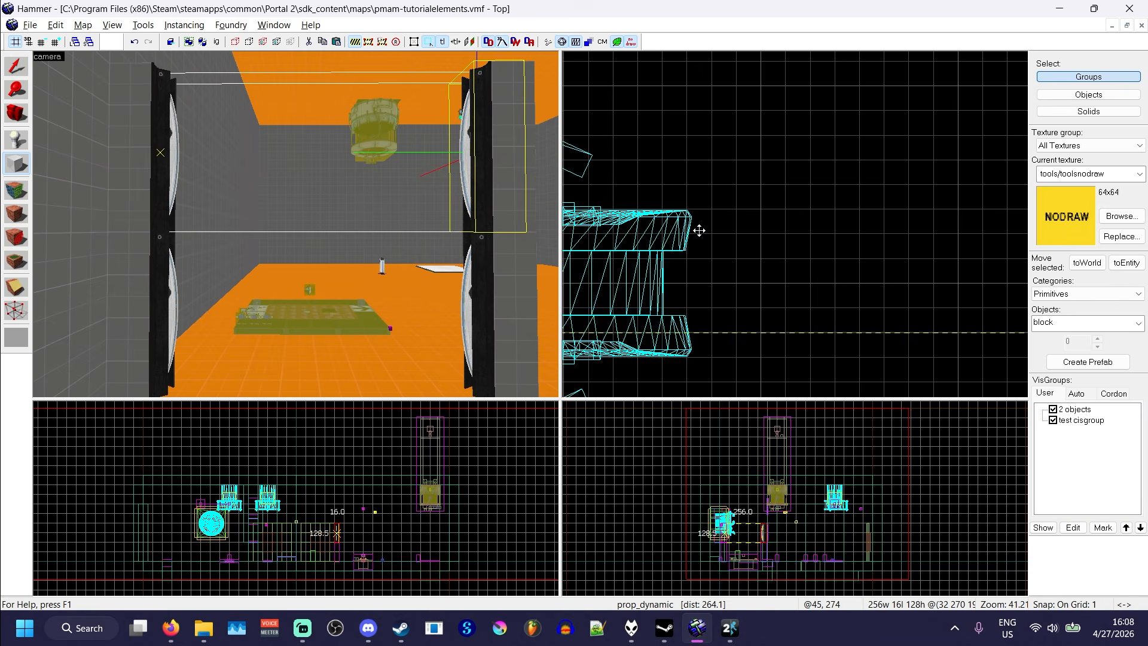
{"action": "scroll", "coordinate": [750, 224], "scroll_direction": "down", "scroll_amount": 5}
{"action": "scroll", "coordinate": [750, 225], "scroll_direction": "down", "scroll_amount": 2}
{"action": "scroll", "coordinate": [634, 151], "scroll_direction": "up", "scroll_amount": 3}
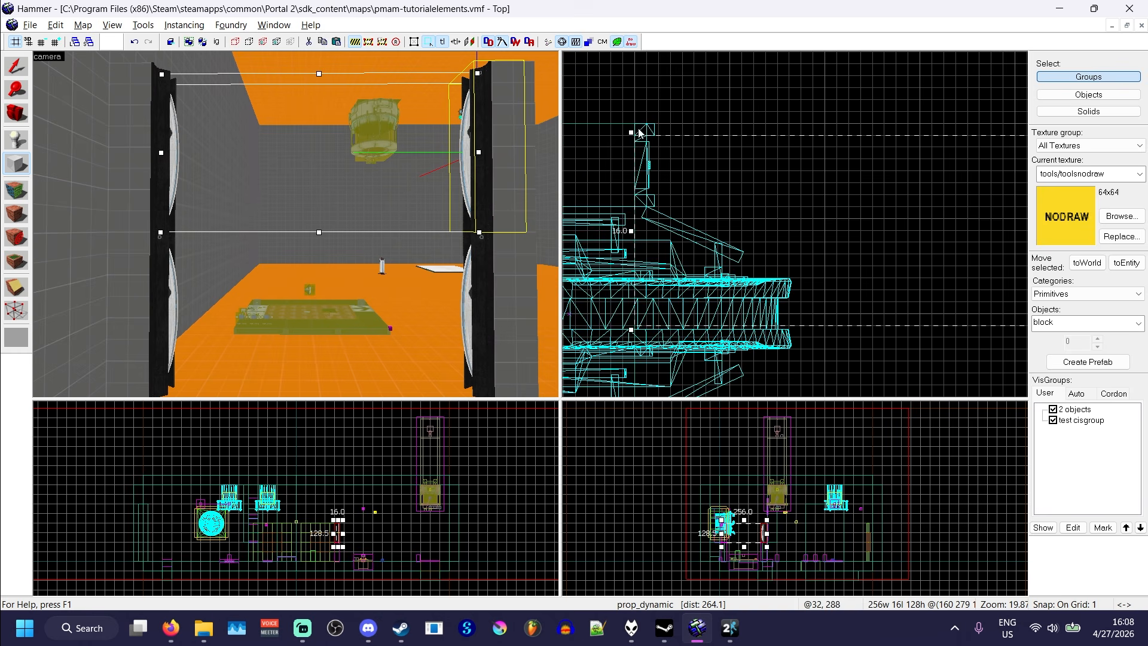
{"action": "left_click_drag", "start_coordinate": [631, 133], "coordinate": [631, 302]}
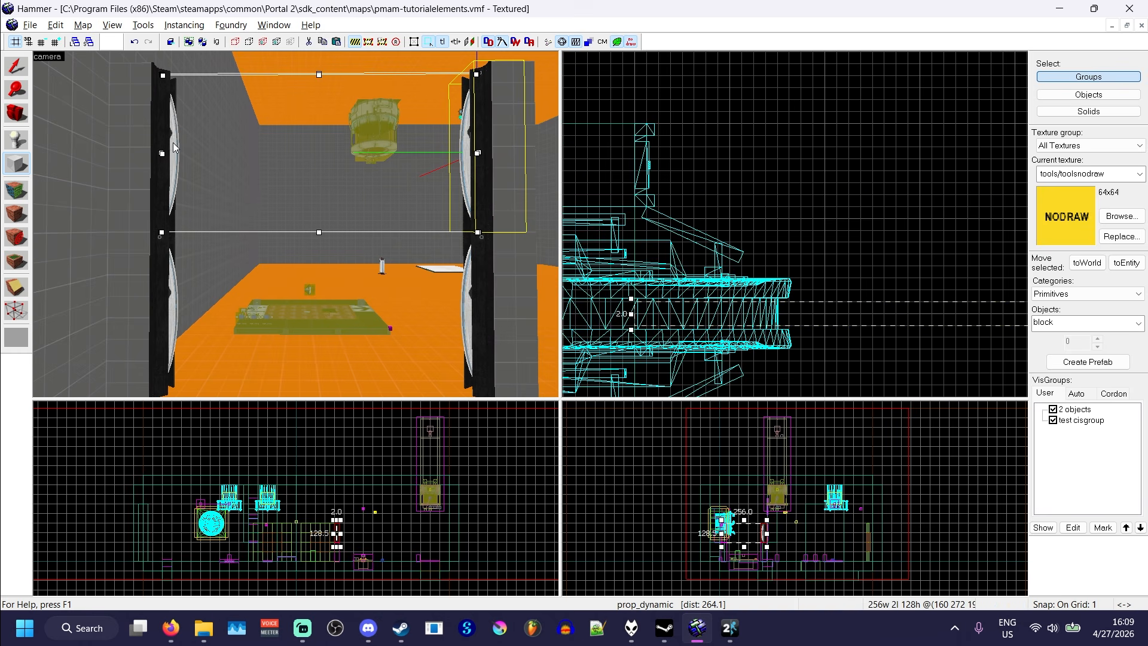
Trim the outline's height to 128 units and create the nodraw brush between the upper emitters.
{"action": "scroll", "coordinate": [778, 306], "scroll_direction": "up", "scroll_amount": 4}
{"action": "scroll", "coordinate": [778, 305], "scroll_direction": "down", "scroll_amount": 7}
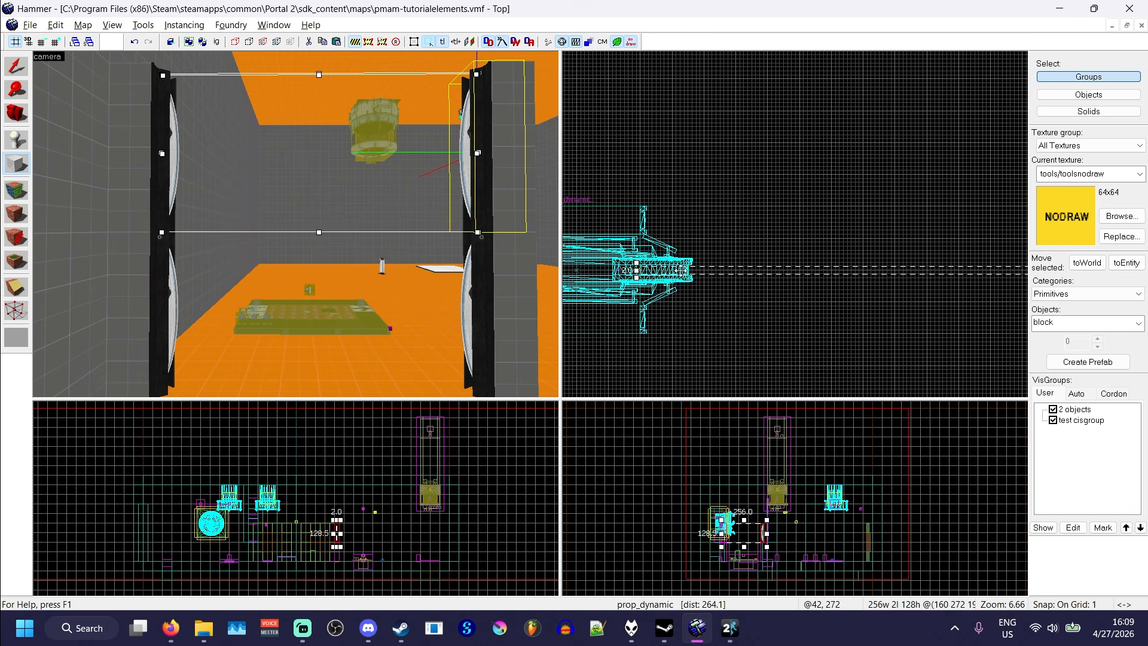
{"action": "scroll", "coordinate": [688, 265], "scroll_direction": "down", "scroll_amount": 2}
{"action": "scroll", "coordinate": [762, 459], "scroll_direction": "up", "scroll_amount": 6}
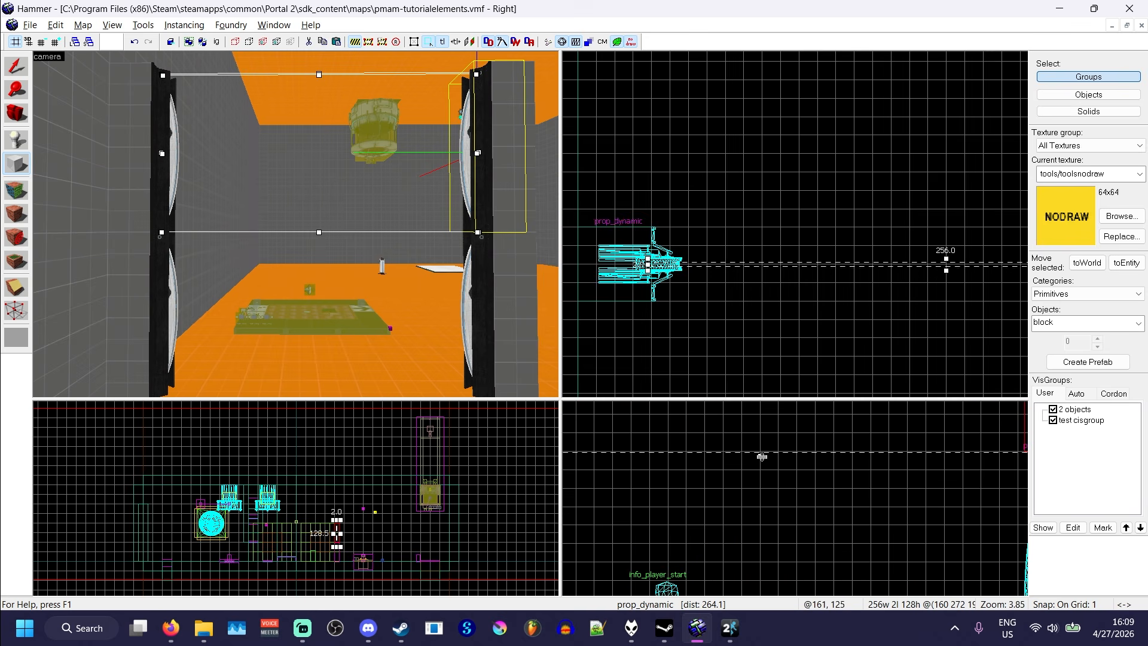
{"action": "scroll", "coordinate": [751, 532], "scroll_direction": "down", "scroll_amount": 6}
{"action": "scroll", "coordinate": [755, 445], "scroll_direction": "up", "scroll_amount": 13}
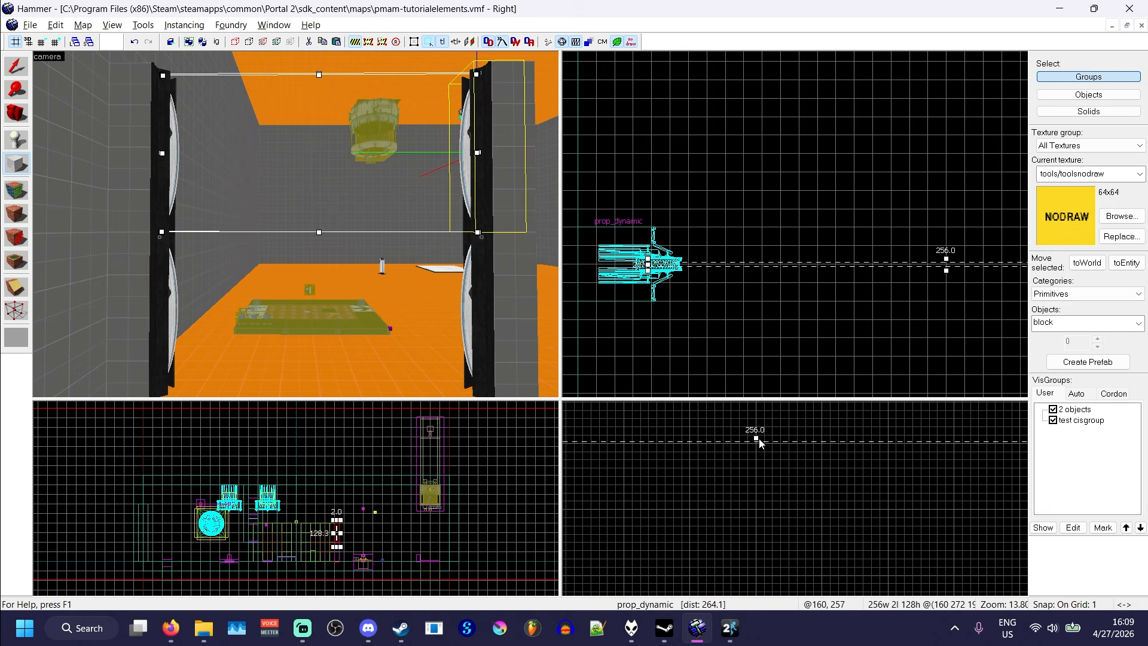
{"action": "scroll", "coordinate": [759, 440], "scroll_direction": "down", "scroll_amount": 11}
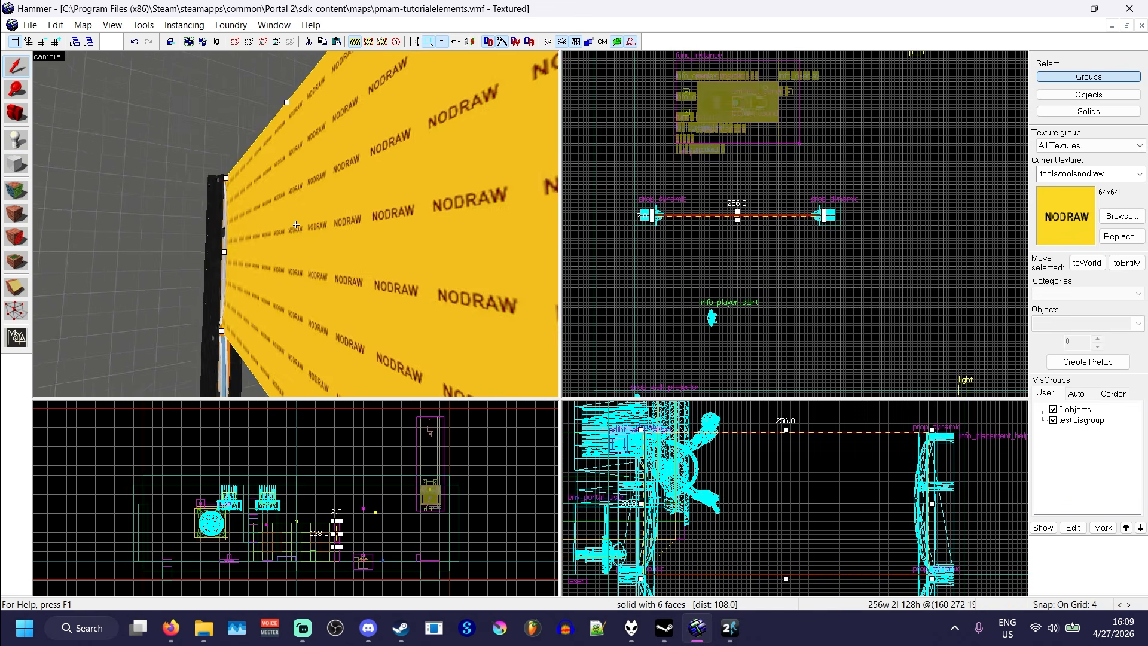
{"action": "scroll", "coordinate": [296, 224], "scroll_direction": "down", "scroll_amount": 5}
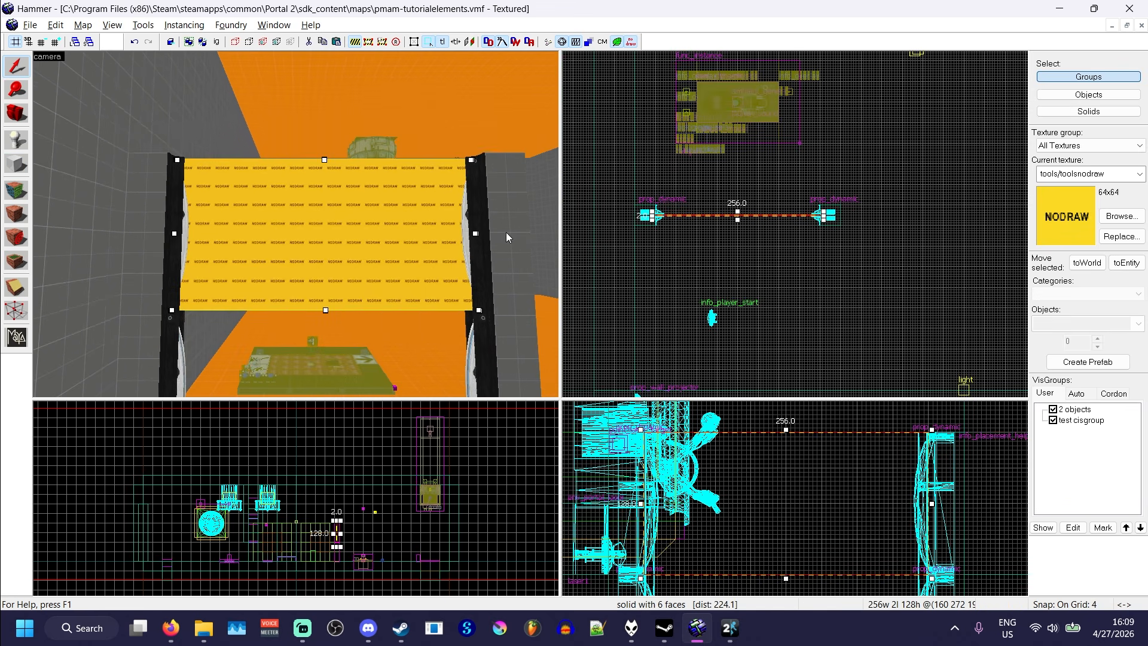
With the grid at 32 units, clip the nodraw brush into three sections 64, 128 and 64 units wide, keeping all pieces.
{"action": "key", "text": "bracketright"}
{"action": "key", "text": "bracketright"}
{"action": "key", "text": "bracketright"}
{"action": "key", "text": "bracketright"}
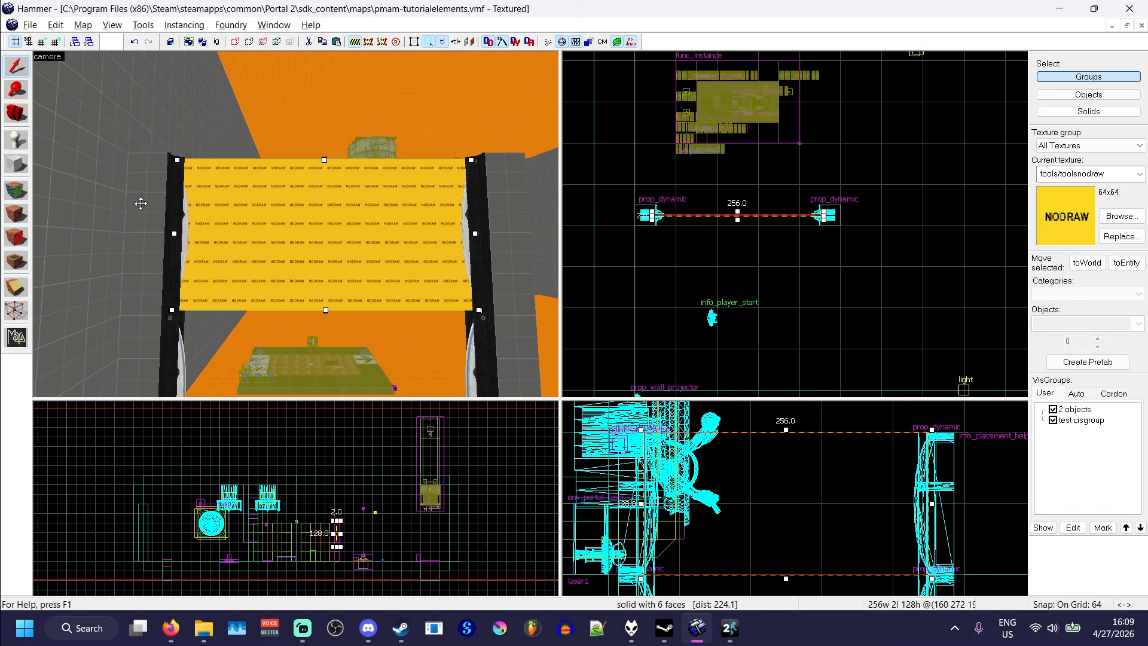
{"action": "scroll", "coordinate": [674, 215], "scroll_direction": "up", "scroll_amount": 3}
{"action": "key", "text": "bracketleft"}
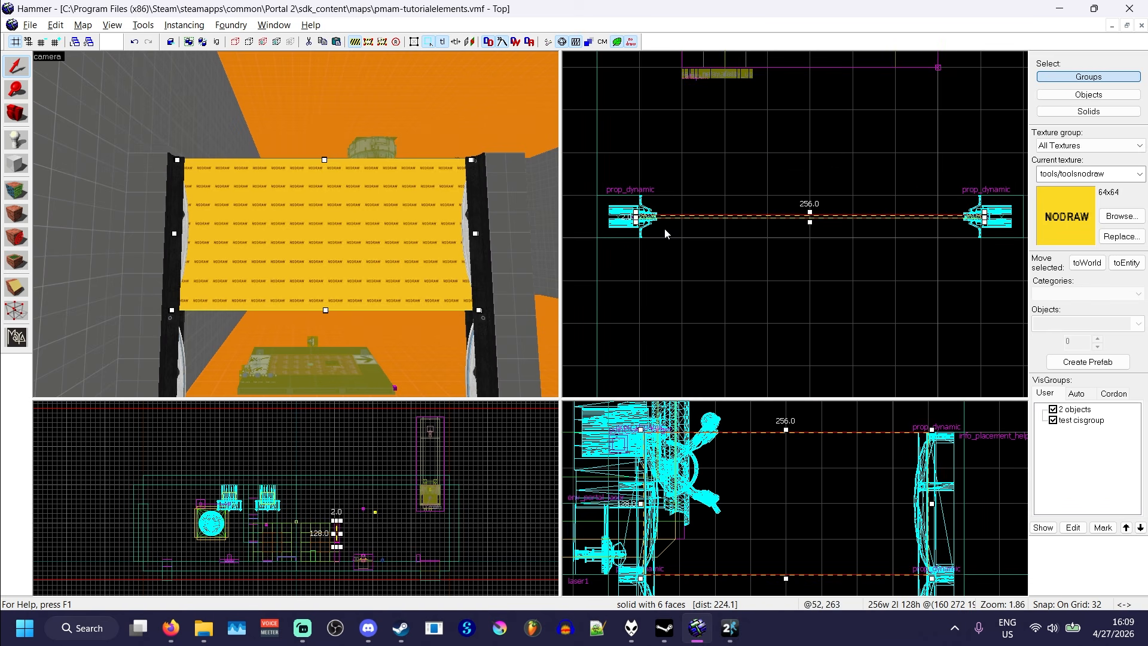
{"action": "left_click", "coordinate": [16, 297]}
{"action": "left_click_drag", "start_coordinate": [725, 196], "coordinate": [721, 242]}
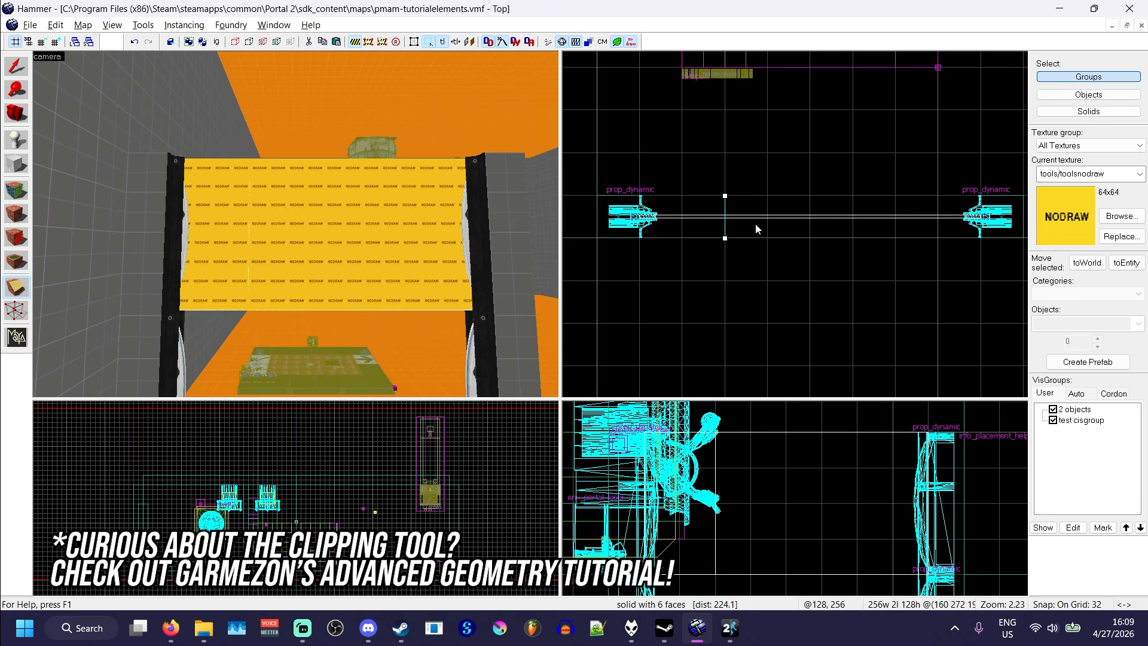
{"action": "left_click_drag", "start_coordinate": [867, 197], "coordinate": [852, 239]}
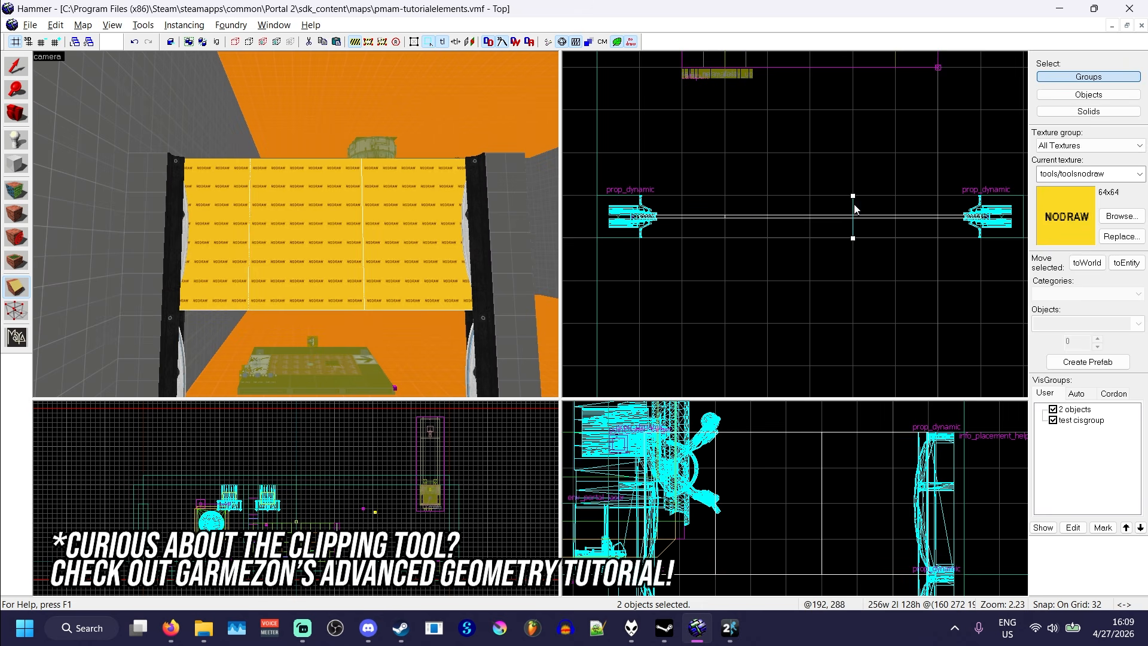
{"action": "key", "text": "Return"}
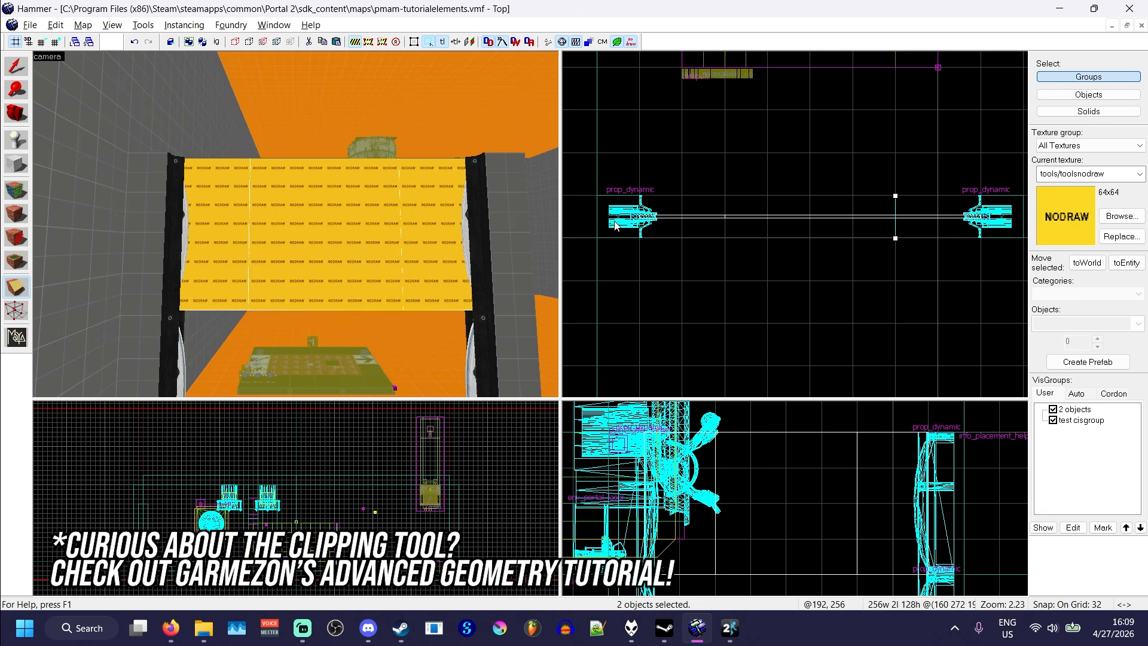
Select the left, right and middle sections of the clipped brush in turn to check their widths.
{"action": "left_click", "coordinate": [17, 67]}
{"action": "left_click", "coordinate": [225, 189]}
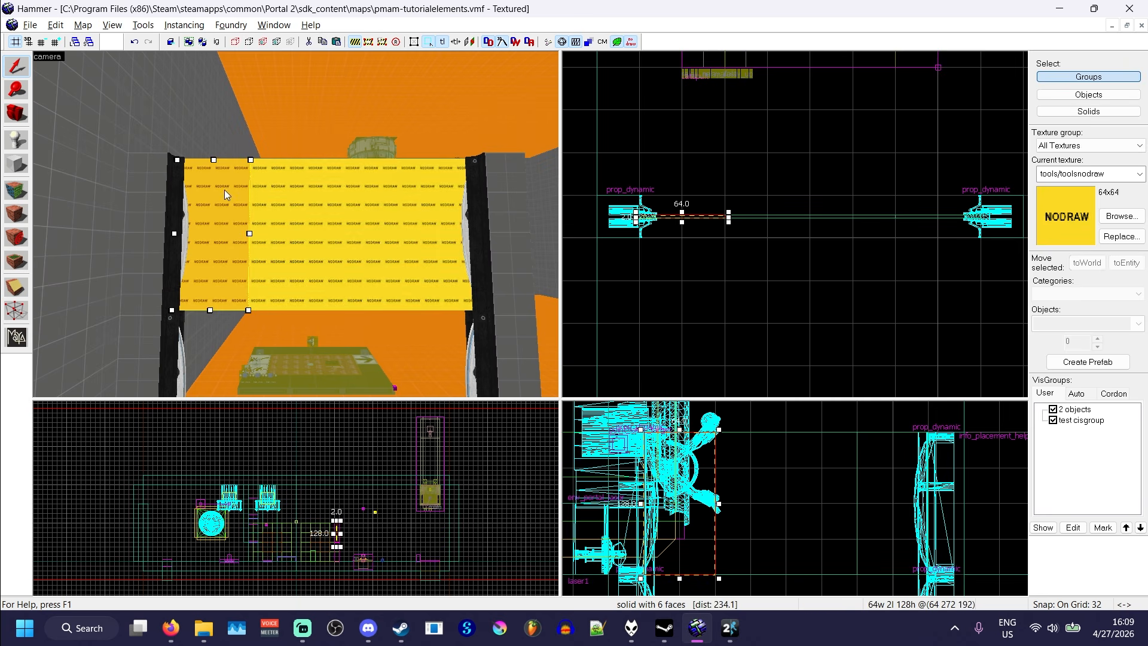
{"action": "left_click", "coordinate": [436, 197]}
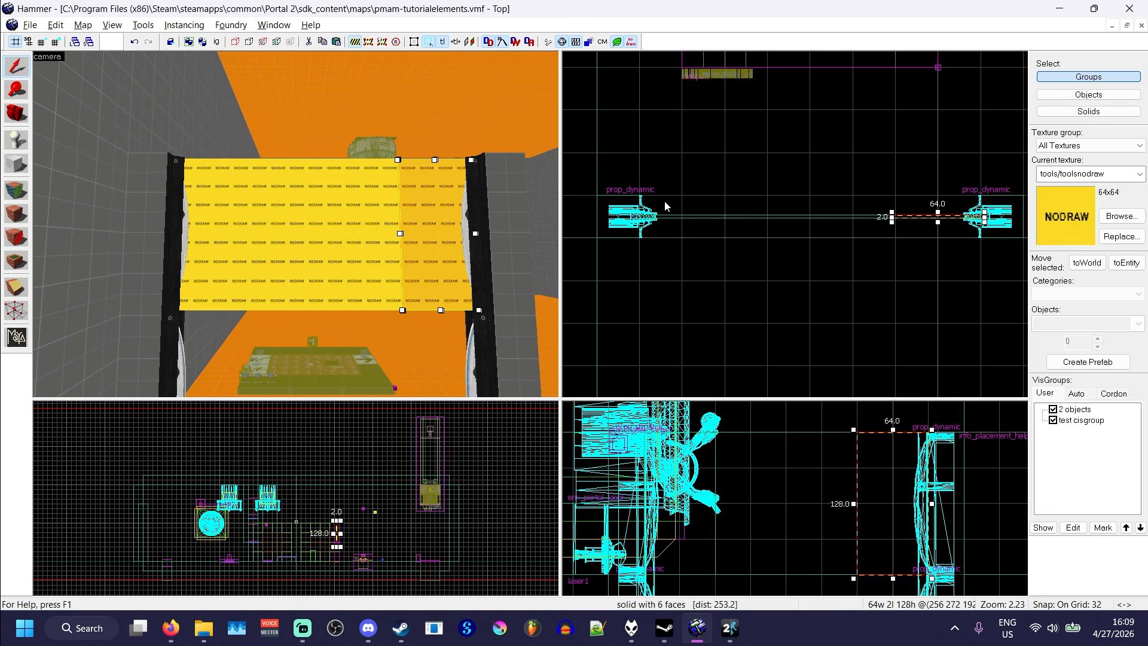
{"action": "left_click", "coordinate": [299, 203]}
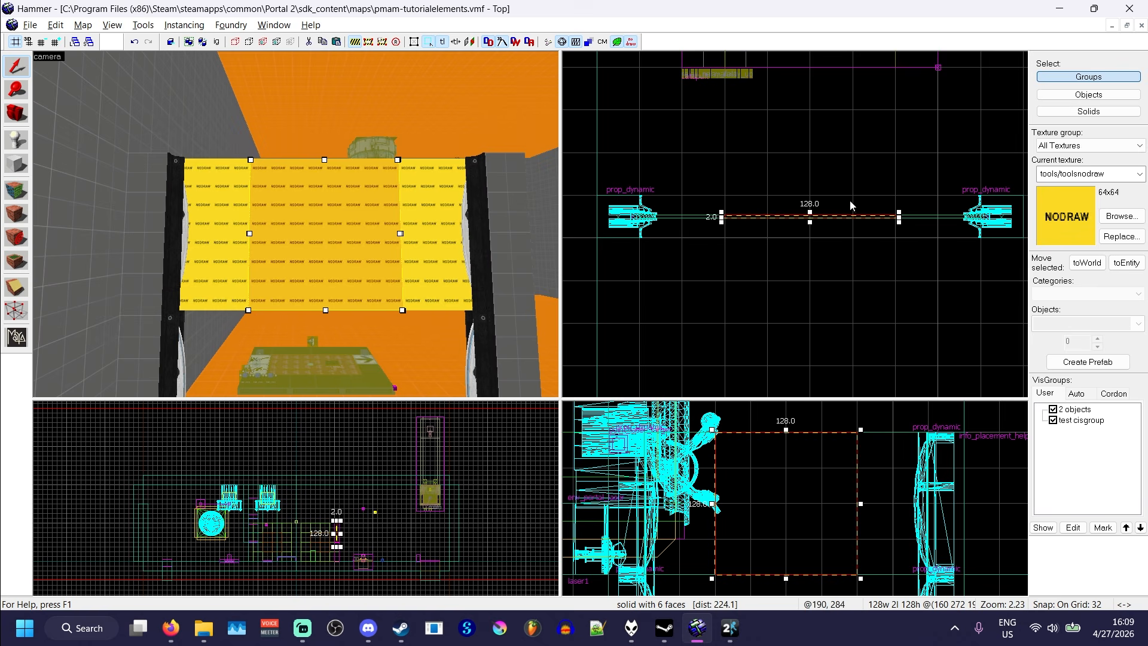
{"action": "left_click", "coordinate": [446, 199]}
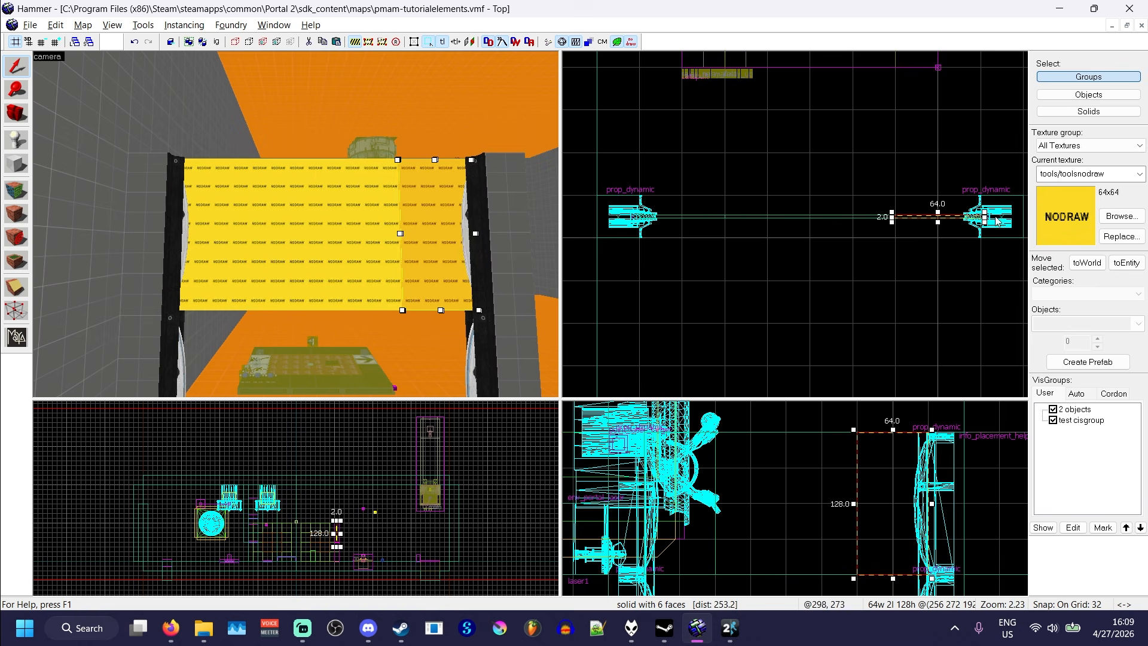
{"action": "left_click", "coordinate": [218, 176]}
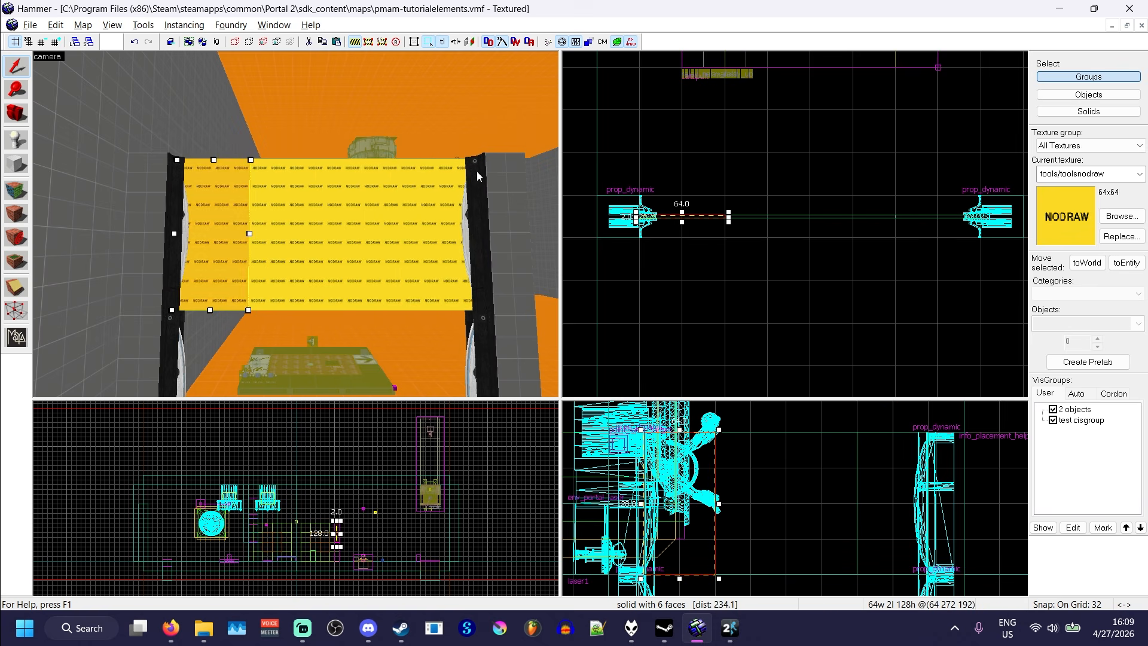
Clear the selection, filter the texture browser by "fizzler" and choose effects/fizzler_center as the current texture.
{"action": "left_click", "coordinate": [698, 150]}
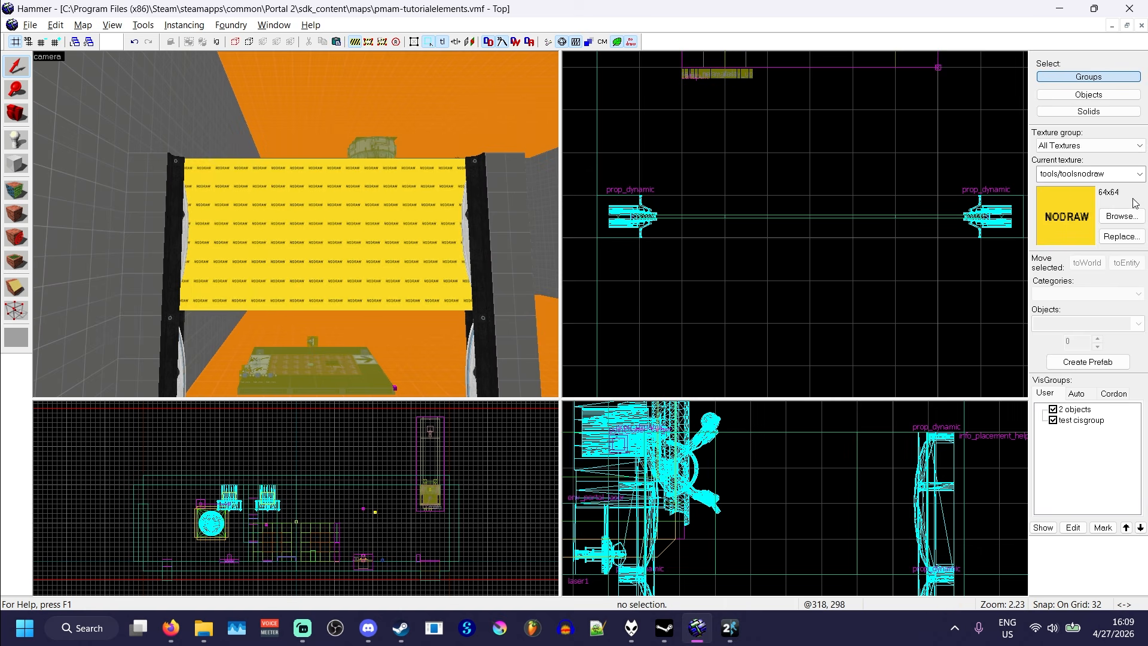
{"action": "type", "text": "fizzler"}
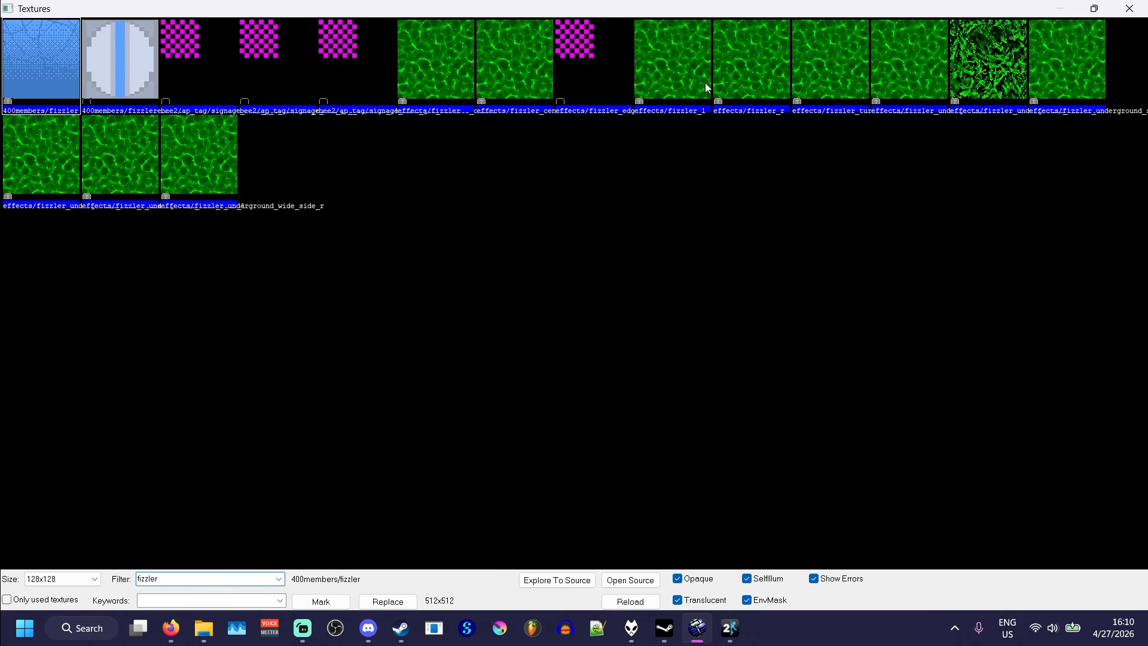
{"action": "left_click", "coordinate": [666, 81]}
{"action": "left_click", "coordinate": [749, 74]}
{"action": "left_click", "coordinate": [662, 68]}
{"action": "left_click", "coordinate": [720, 66]}
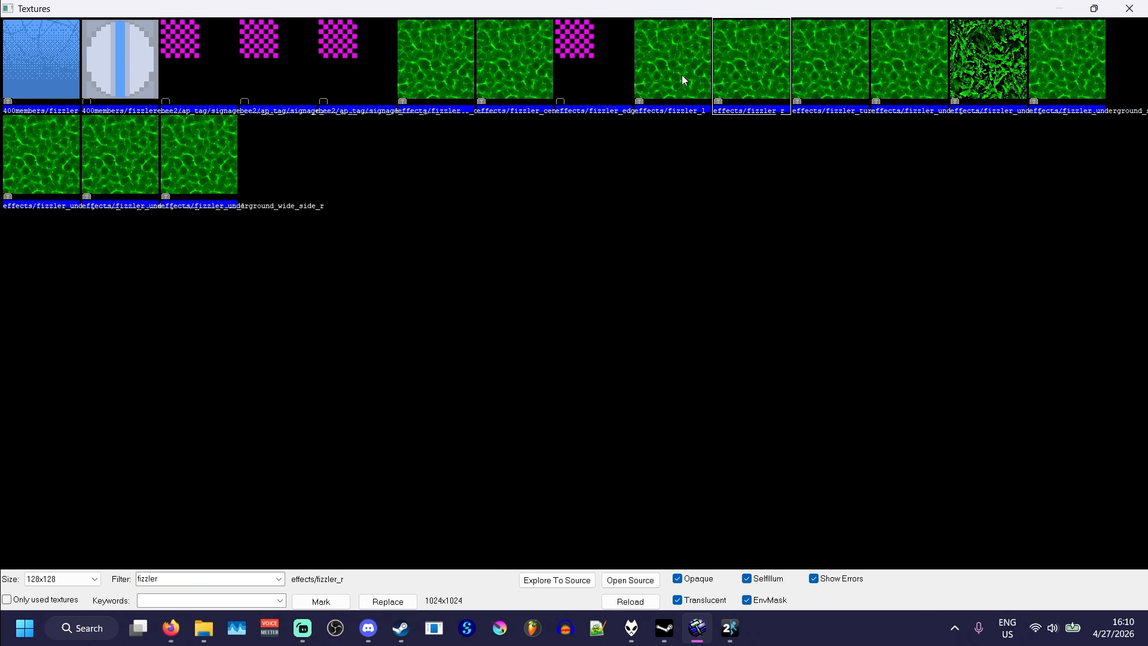
{"action": "left_click", "coordinate": [517, 78]}
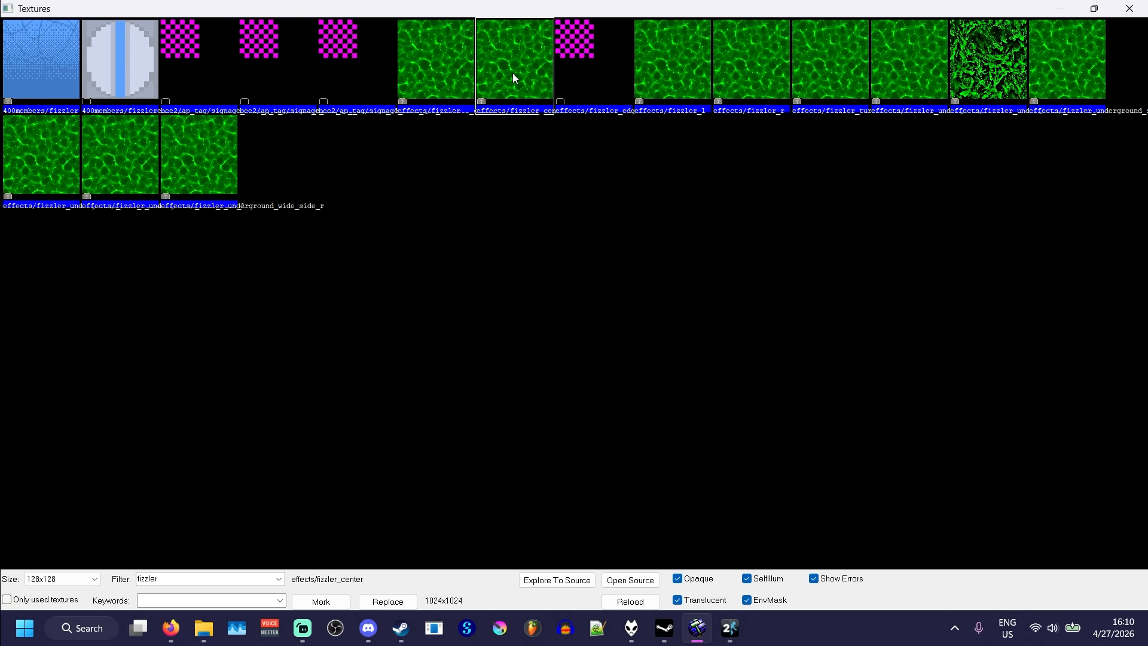
{"action": "double_click", "coordinate": [514, 78]}
Apply the effects/fizzler_center texture to the front and back faces of the brush's middle section.
{"action": "key", "text": "shift+a"}
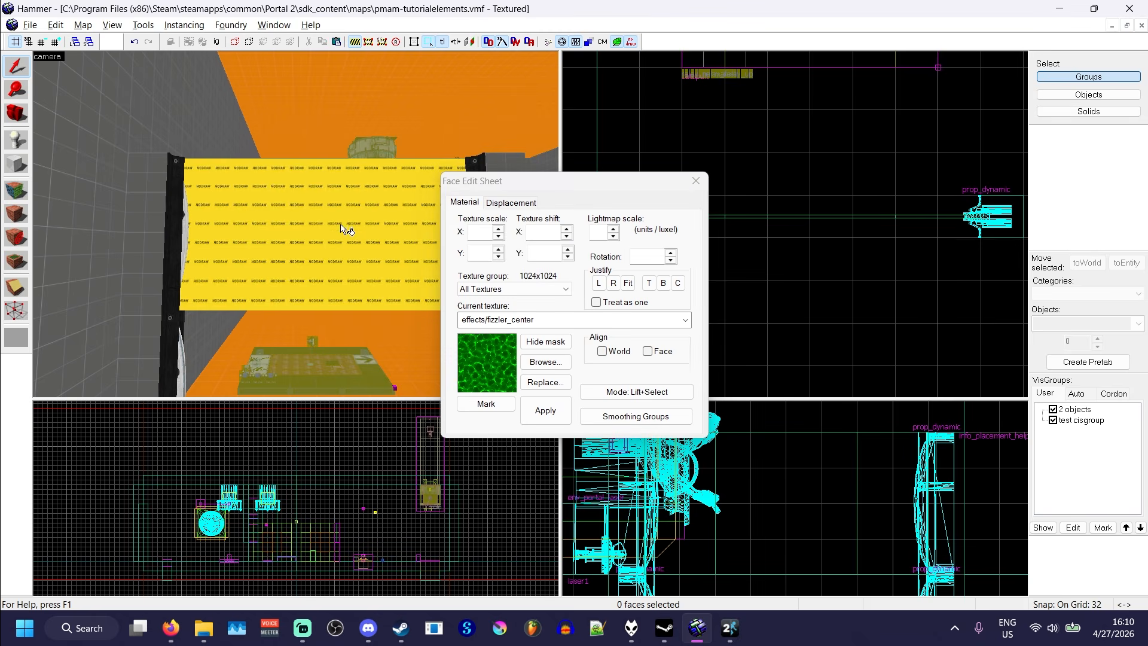
{"action": "right_click", "coordinate": [335, 222]}
{"action": "left_click_drag", "start_coordinate": [501, 182], "coordinate": [631, 172]}
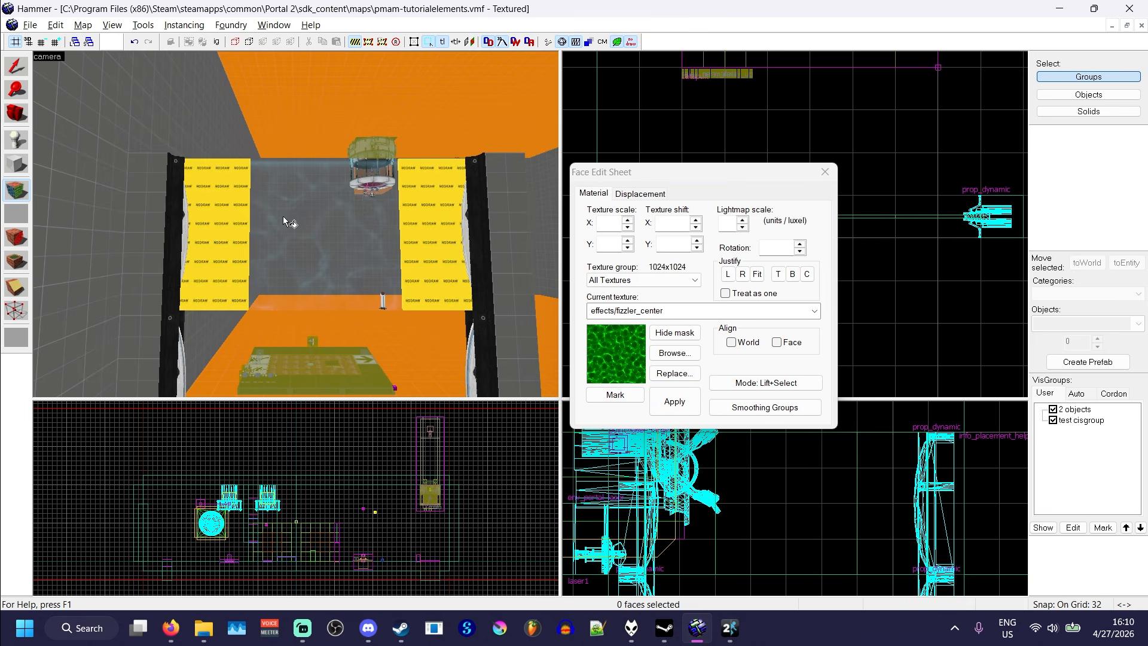
{"action": "left_click", "coordinate": [270, 216]}
{"action": "key", "text": "z"}
{"action": "key", "text": "w"}
{"action": "key", "text": "a"}
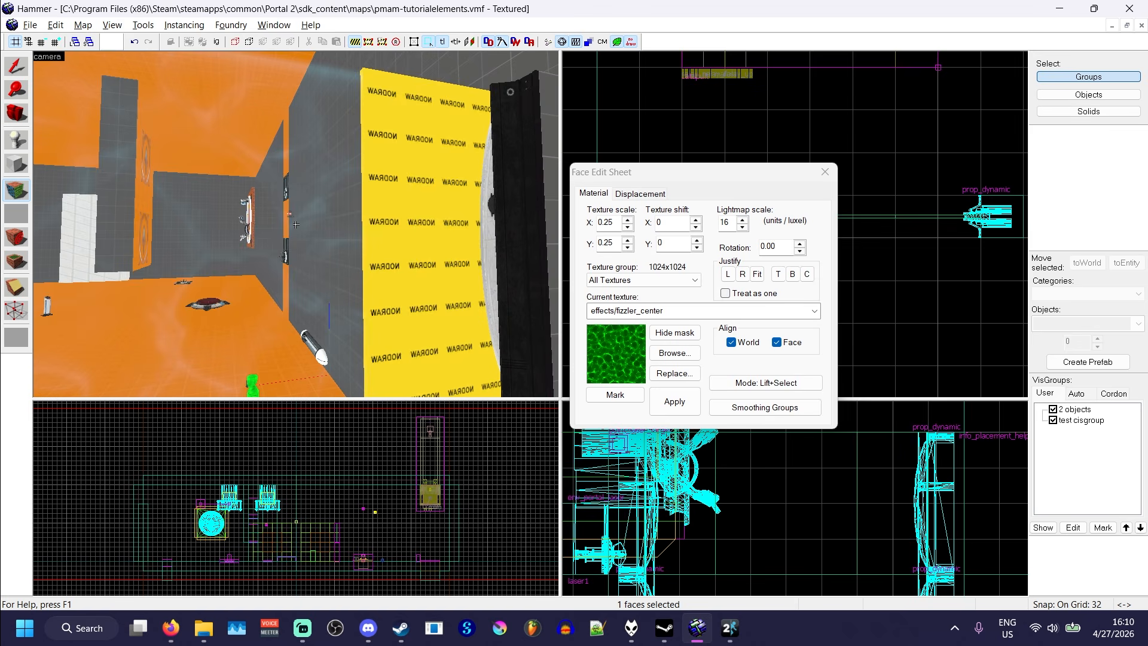
{"action": "key", "text": "z"}
Choose the effects/fizzler_l texture and apply it to the front and back faces of the left section.
{"action": "left_click", "coordinate": [676, 350]}
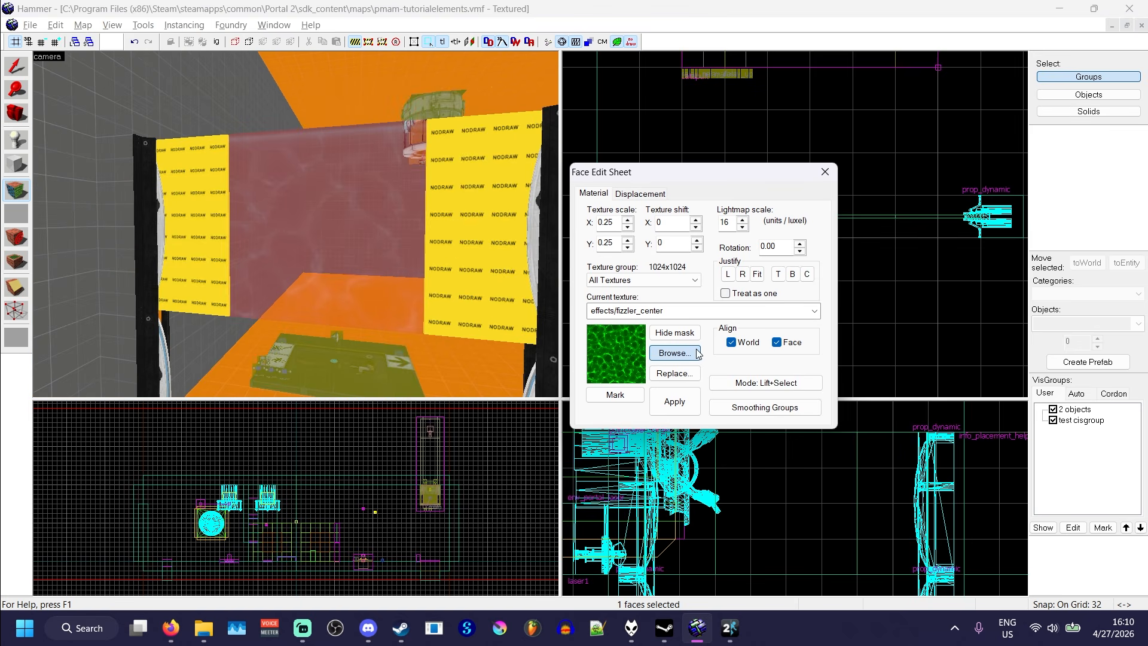
{"action": "double_click", "coordinate": [683, 59]}
{"action": "right_click", "coordinate": [203, 216]}
{"action": "key", "text": "z"}
{"action": "key", "text": "w"}
{"action": "key", "text": "w"}
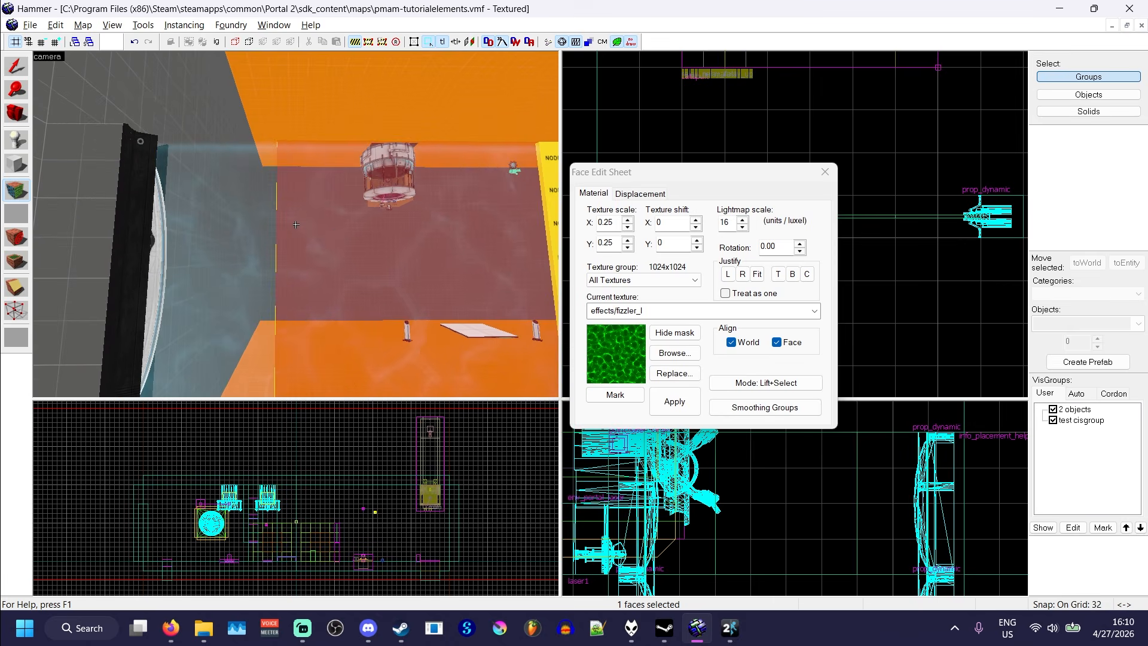
{"action": "key", "text": "s"}
{"action": "right_click", "coordinate": [296, 224]}
{"action": "key", "text": "w"}
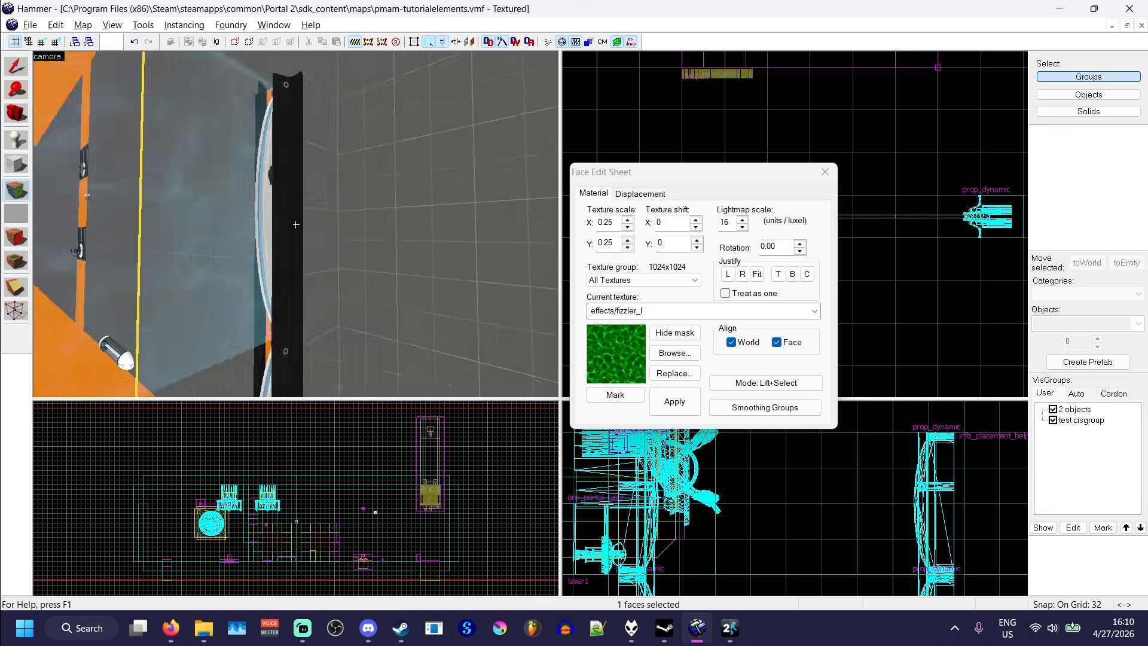
{"action": "key", "text": "z"}
Choose the effects/fizzler_r texture and apply it to the front and back faces of the right section.
{"action": "left_click", "coordinate": [682, 351]}
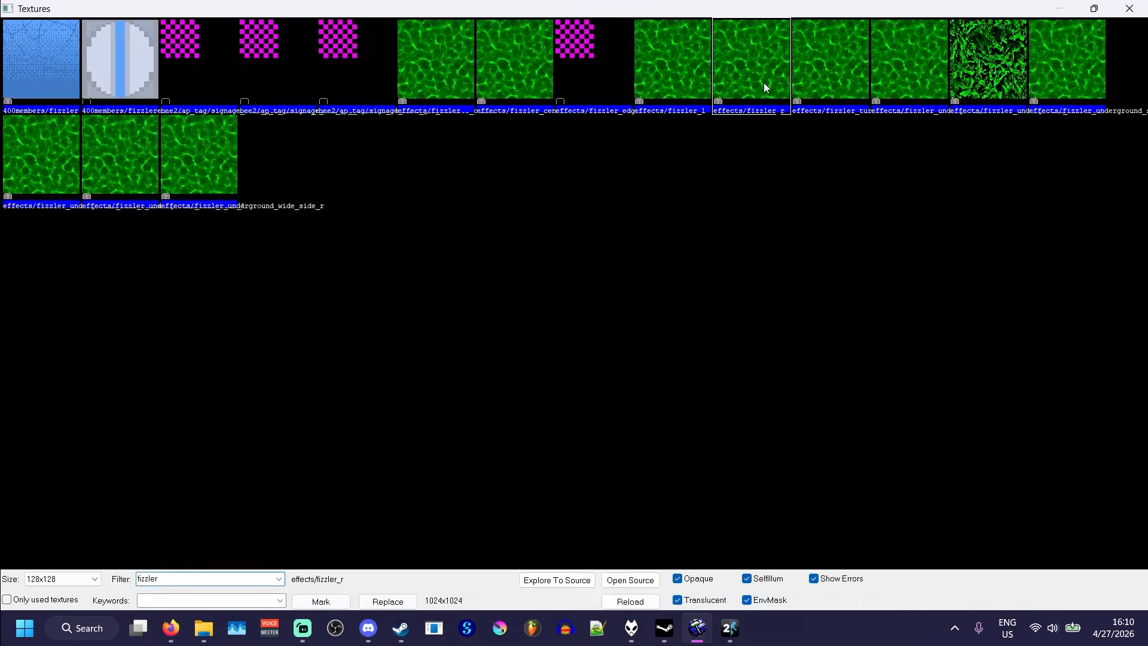
{"action": "double_click", "coordinate": [763, 82]}
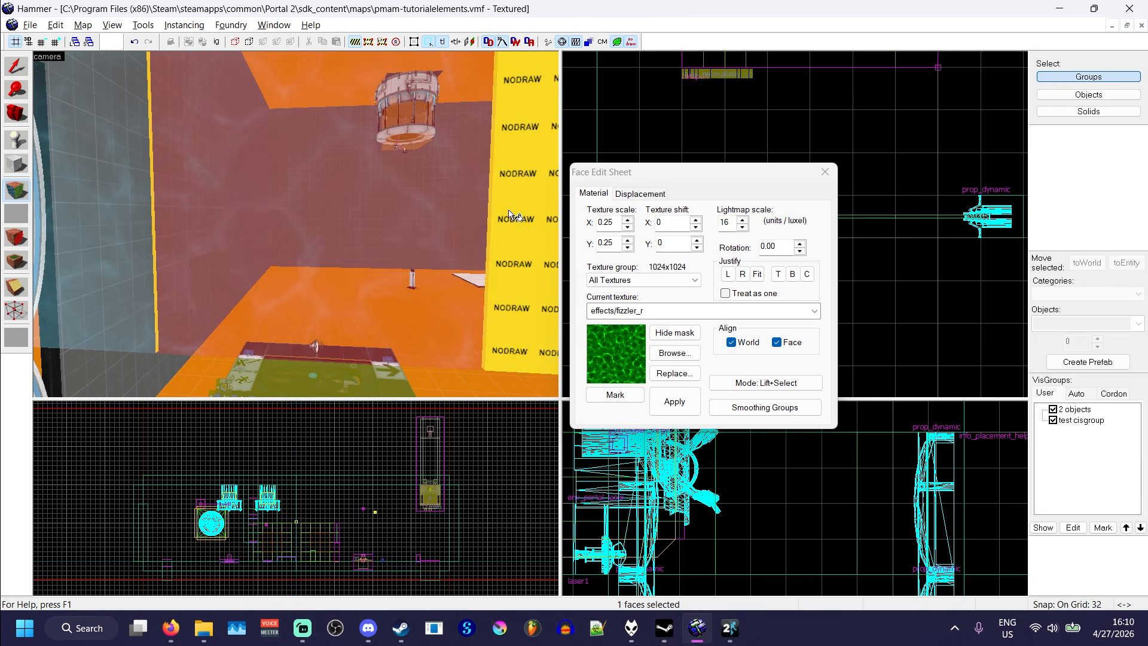
{"action": "key", "text": "z"}
{"action": "key", "text": "z"}
{"action": "key", "text": "w"}
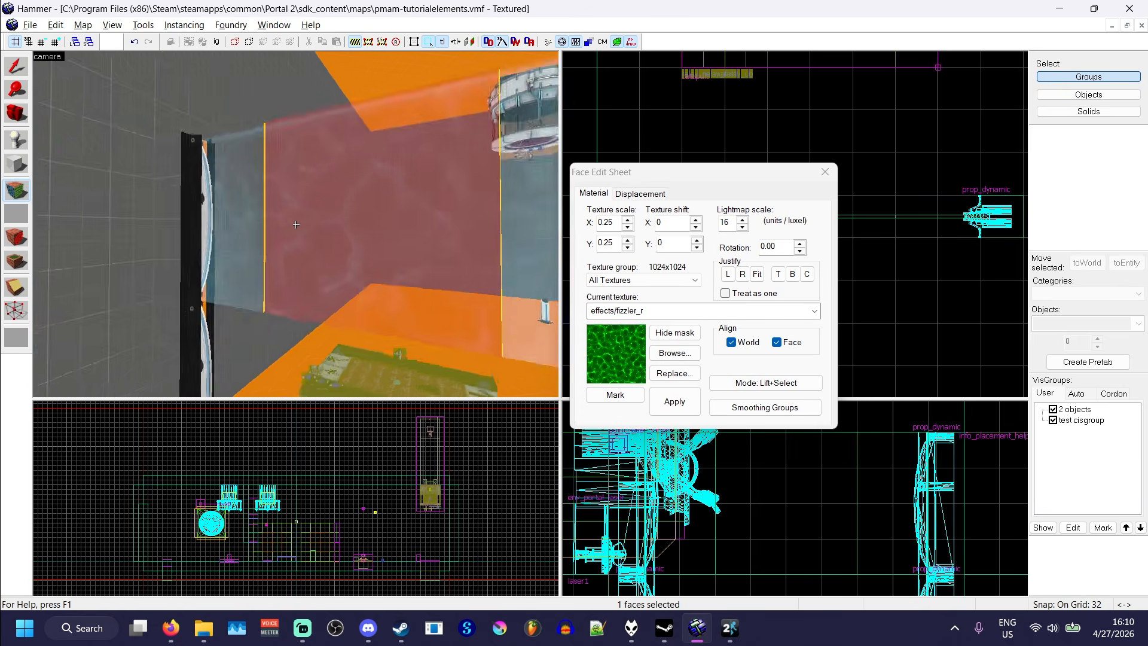
{"action": "key", "text": "w"}
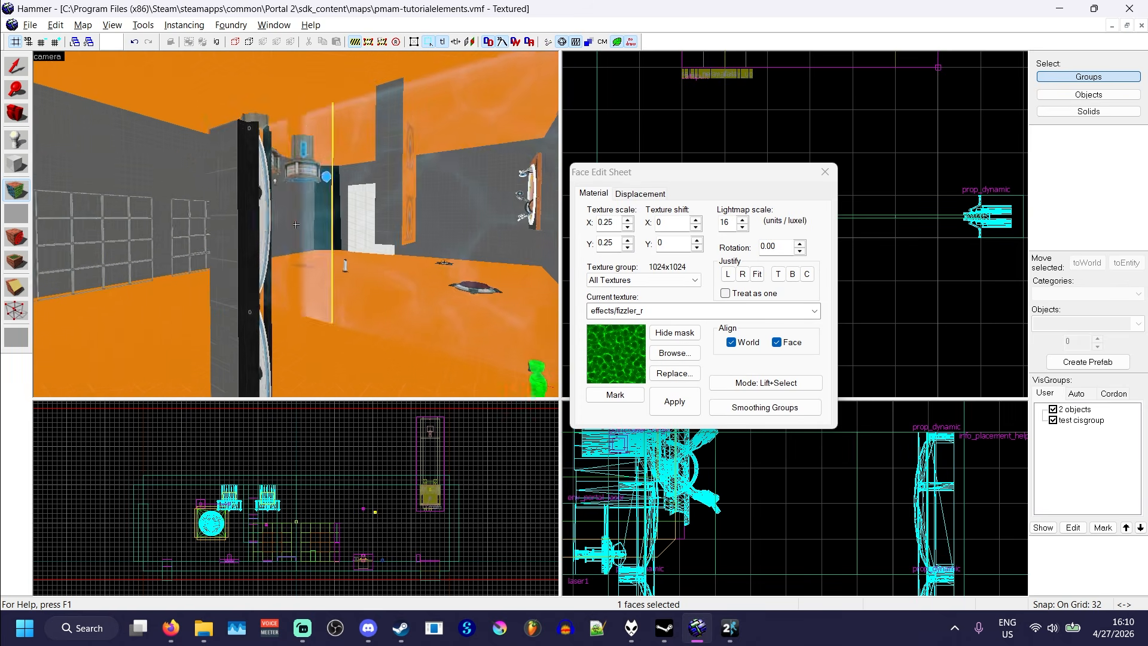
{"action": "key", "text": "s"}
{"action": "key", "text": "z"}
Fit the textures to the front faces of the middle, left and right sections, one face at a time.
{"action": "left_click", "coordinate": [313, 233]}
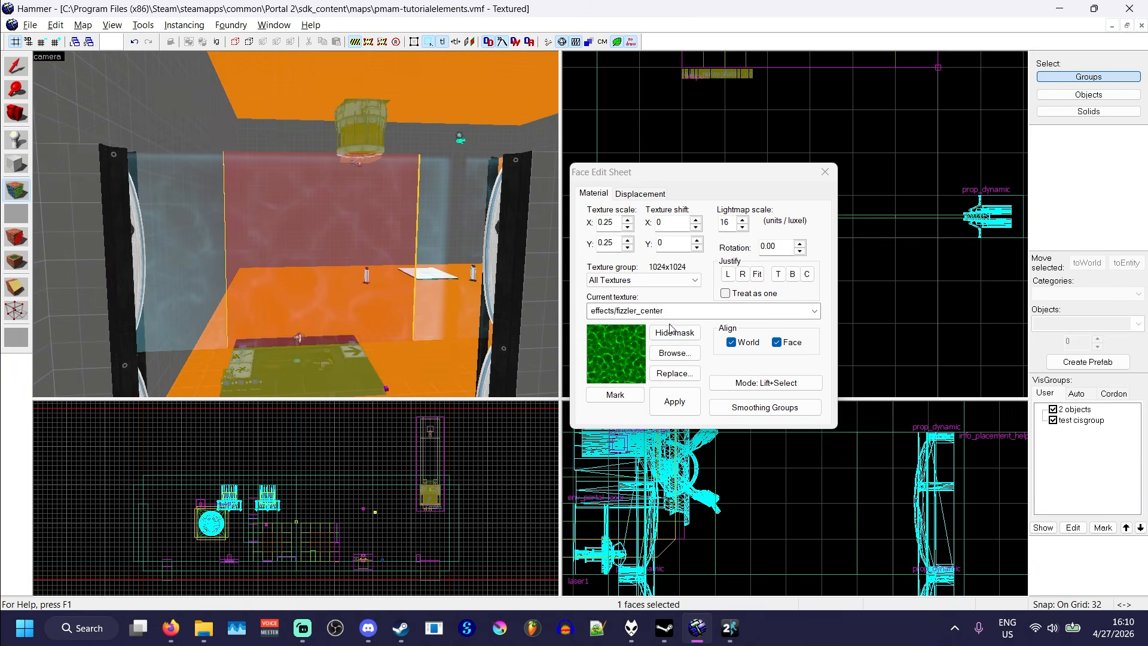
{"action": "left_click", "coordinate": [757, 274]}
{"action": "left_click", "coordinate": [205, 254]}
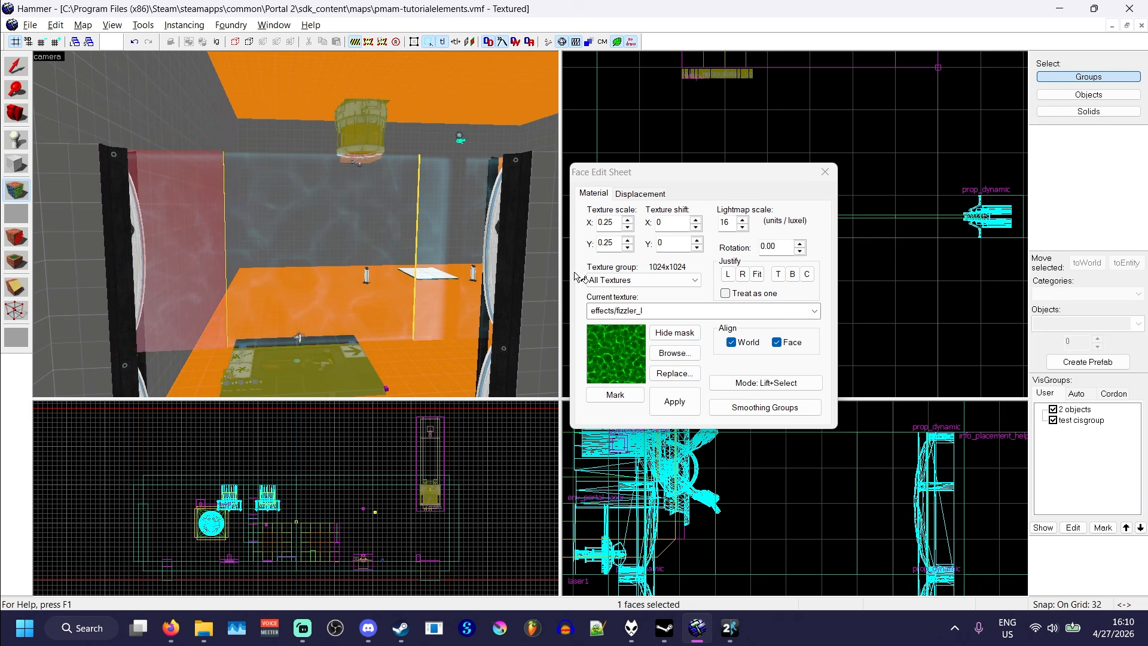
{"action": "left_click", "coordinate": [757, 275]}
{"action": "left_click", "coordinate": [444, 196]}
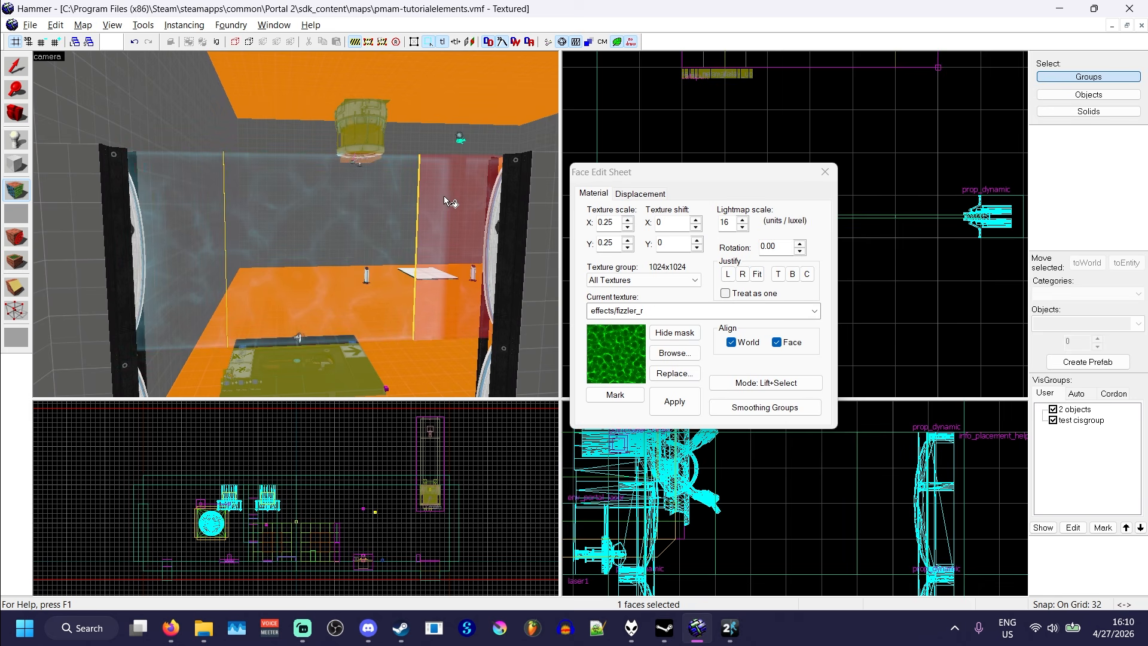
{"action": "left_click", "coordinate": [761, 275]}
Fit the textures to the back faces of all three sections and close the face editing sheet.
{"action": "left_click", "coordinate": [320, 258]}
{"action": "key", "text": "z"}
{"action": "key", "text": "d"}
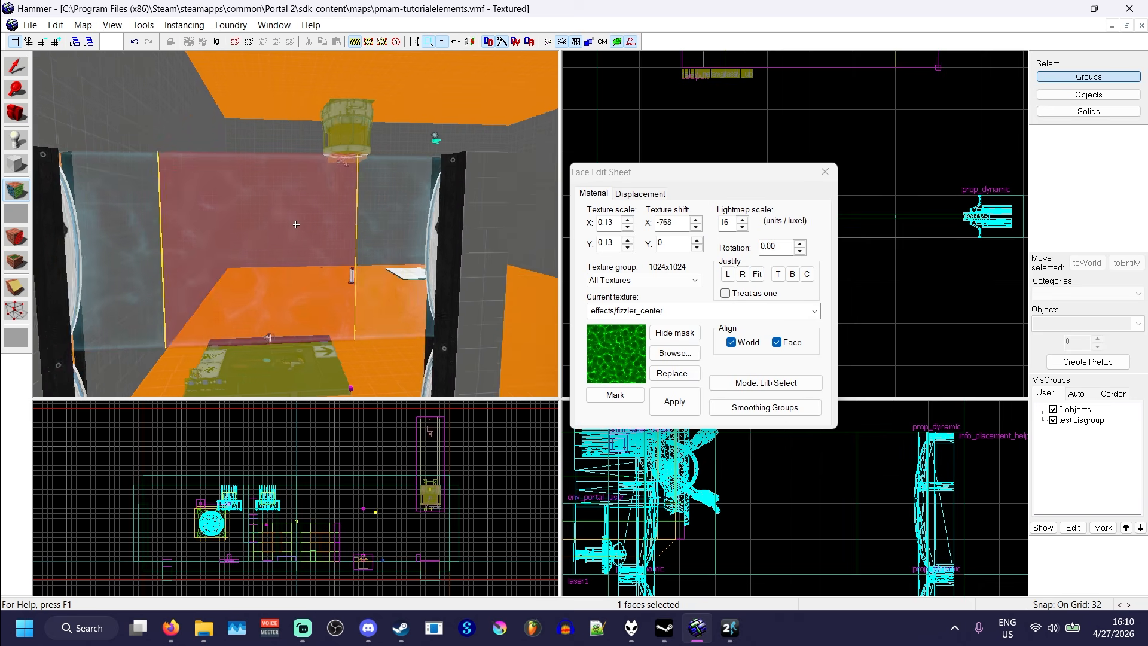
{"action": "key", "text": "z"}
{"action": "left_click", "coordinate": [232, 235]}
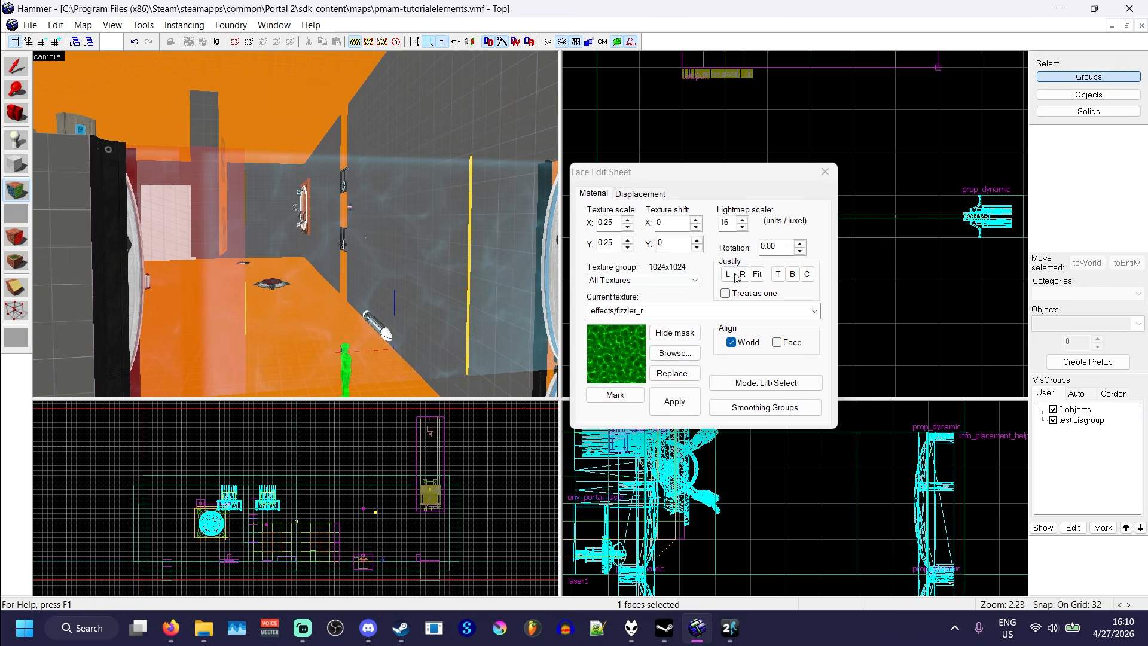
{"action": "left_click", "coordinate": [757, 274]}
{"action": "left_click", "coordinate": [388, 260]}
{"action": "left_click", "coordinate": [757, 274]}
{"action": "left_click", "coordinate": [509, 260]}
{"action": "left_click", "coordinate": [757, 274]}
{"action": "left_click", "coordinate": [825, 172]}
Inspect the textured fizzler field in the 3D view, checking how the sections meet each other and the emitters.
{"action": "key", "text": "z"}
{"action": "key", "text": "d"}
{"action": "key", "text": "a"}
{"action": "key", "text": "w"}
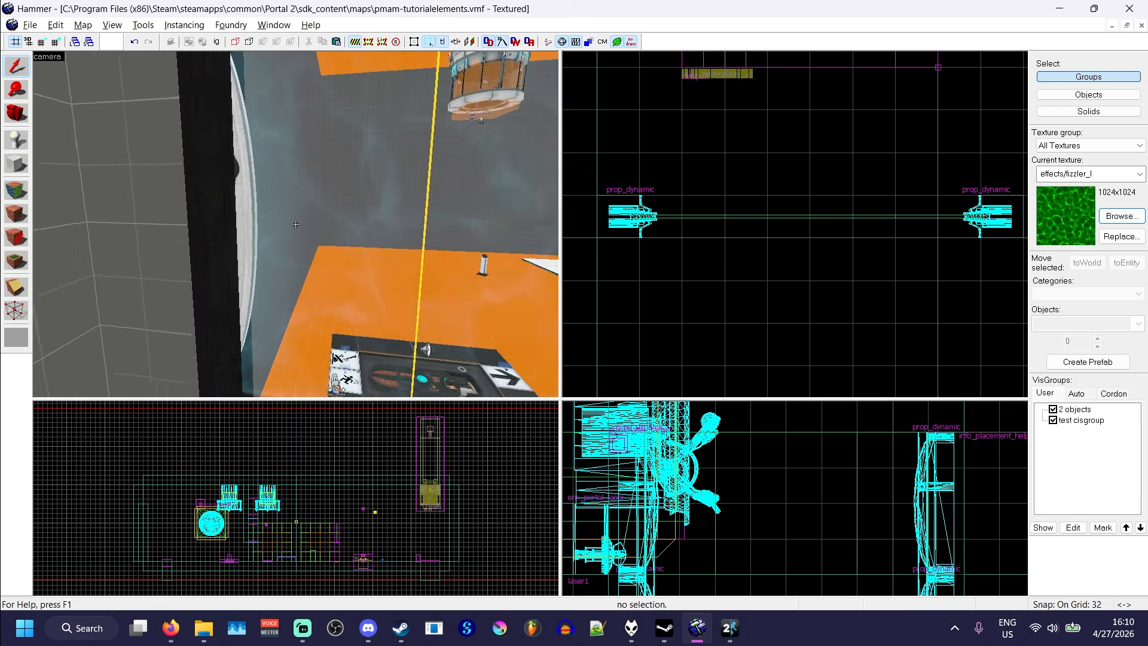
{"action": "key", "text": "w"}
{"action": "key", "text": "s"}
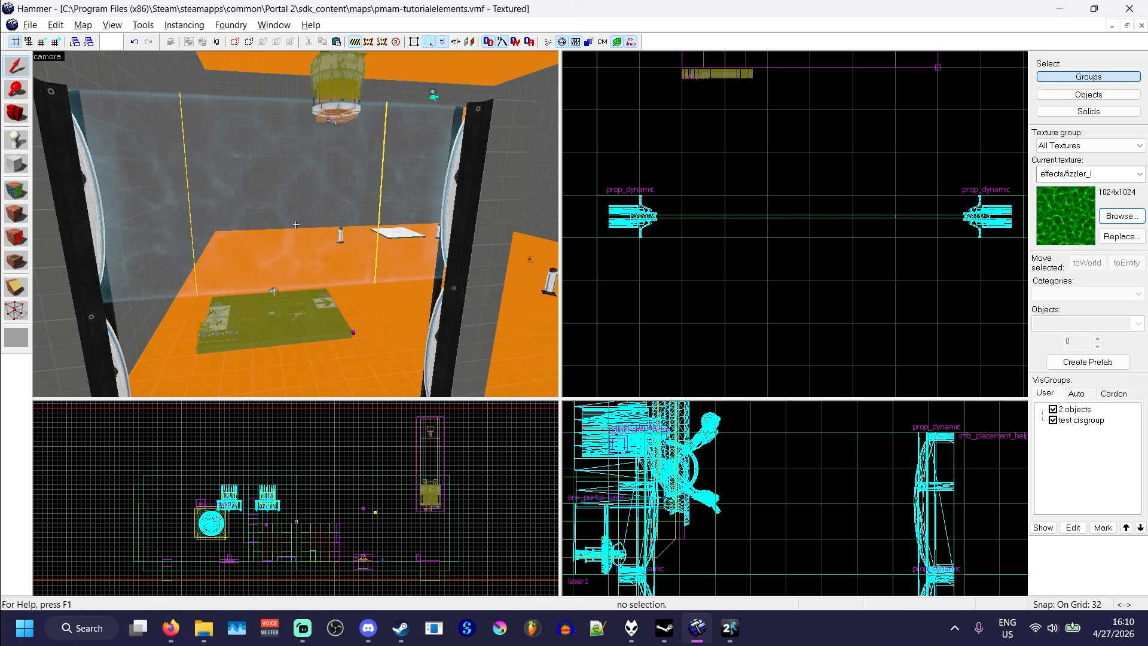
{"action": "key", "text": "w"}
{"action": "key", "text": "s"}
{"action": "key", "text": "z"}
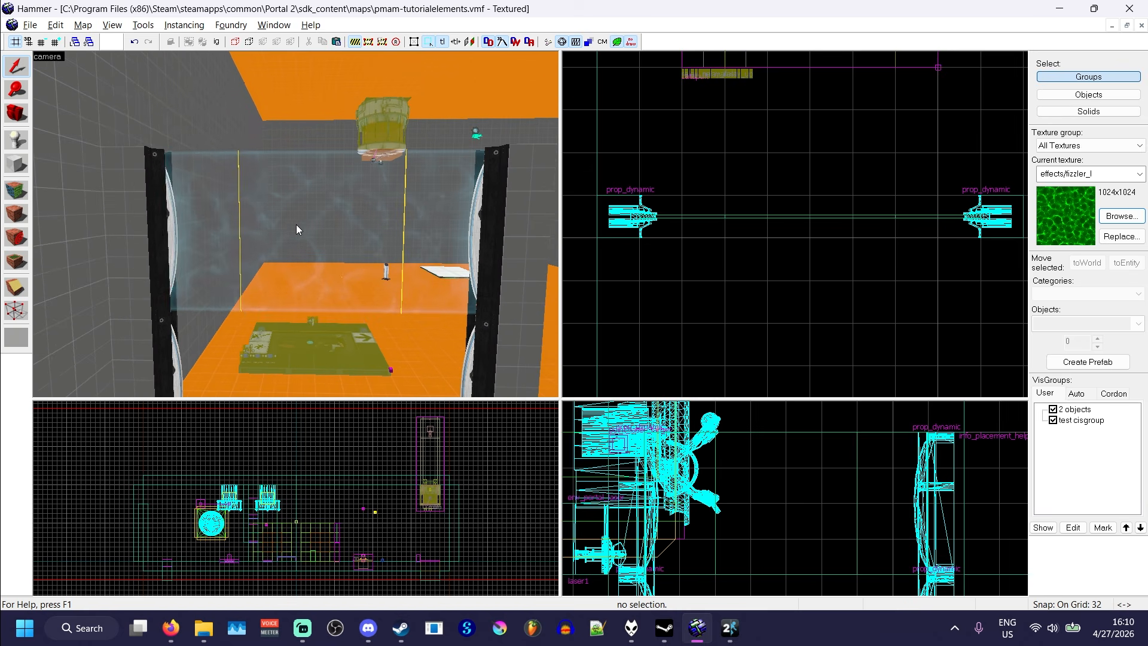
Select all three fizzler sections and tie them to a single trigger_portal_cleanser entity.
{"action": "left_click", "coordinate": [221, 214]}
{"action": "left_click", "coordinate": [353, 217], "text": "ctrl"}
{"action": "left_click", "coordinate": [426, 208], "text": "ctrl"}
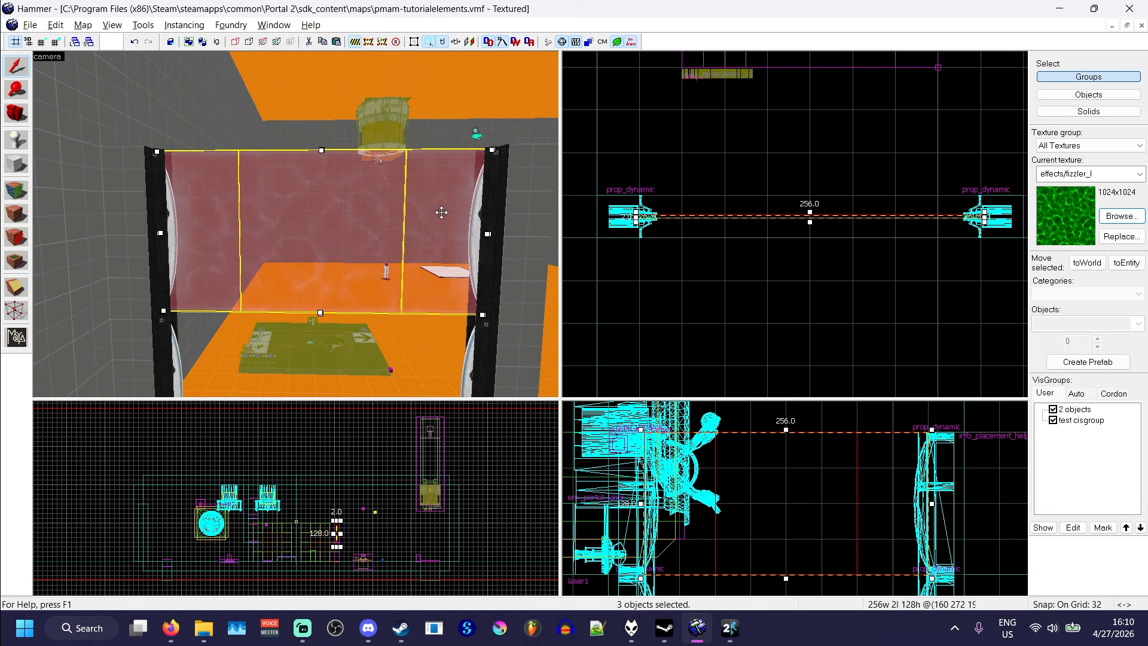
{"action": "key", "text": "ctrl+t"}
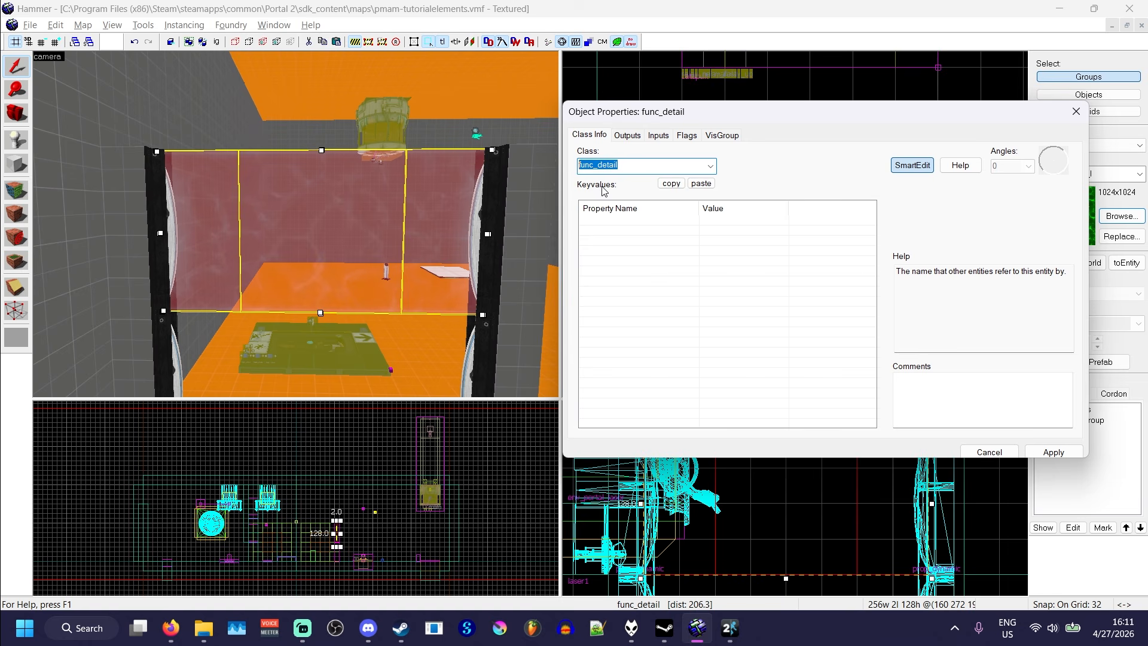
{"action": "type", "text": "clea"}
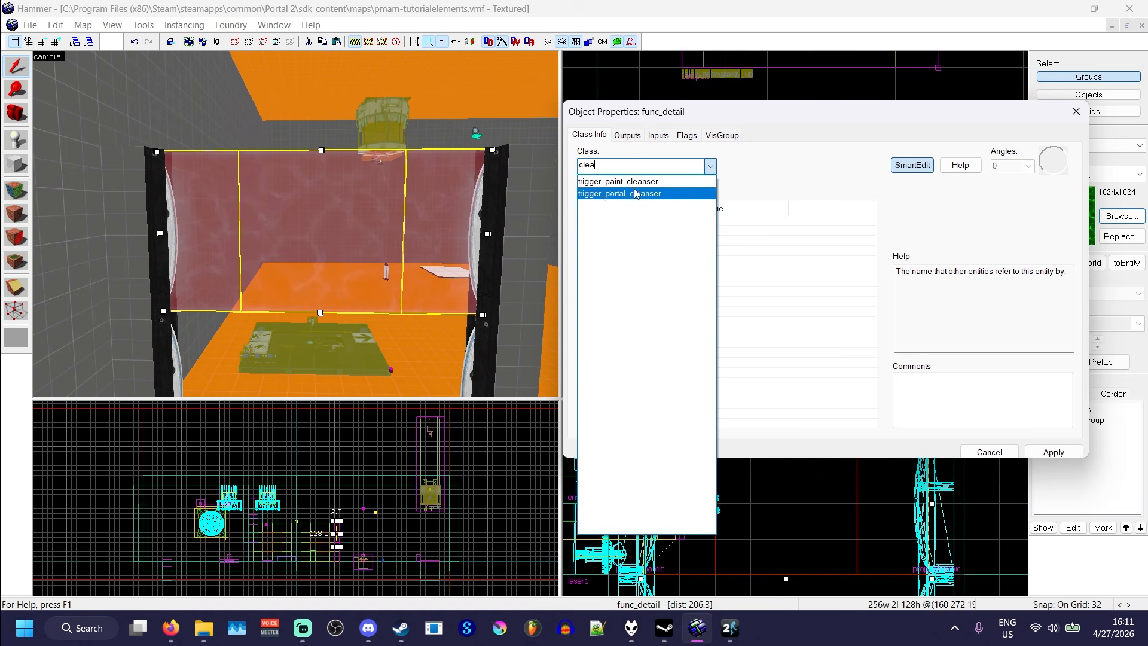
{"action": "left_click", "coordinate": [619, 193]}
{"action": "left_click", "coordinate": [1046, 453]}
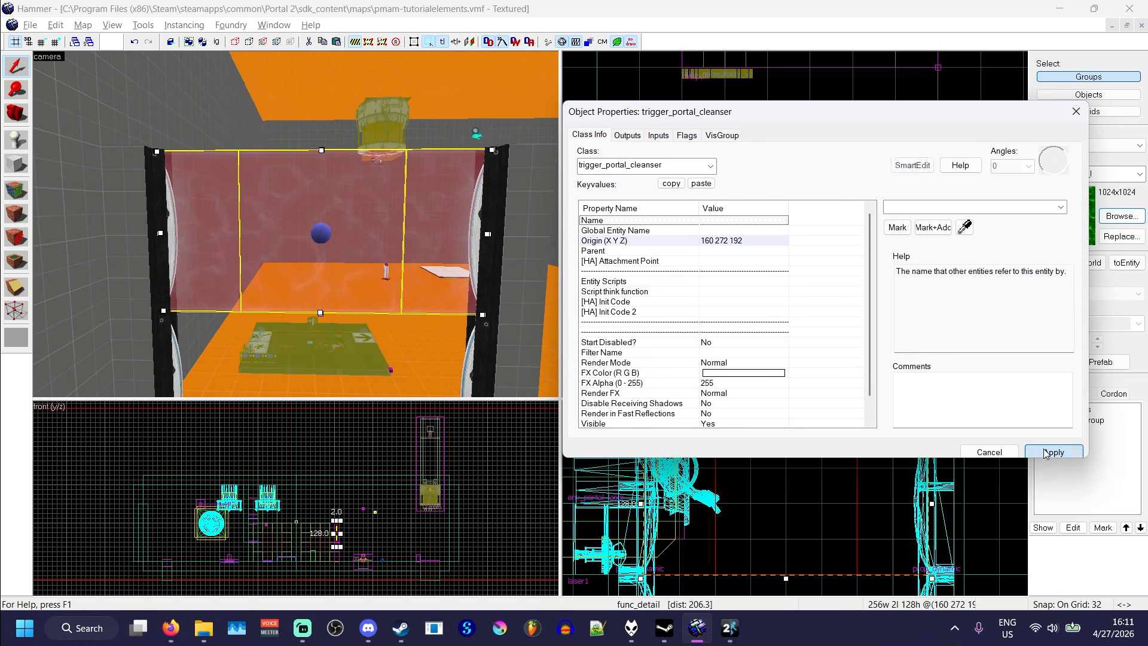
Name the trigger_portal_cleanser entity "fizzlertrigger" and apply the change.
{"action": "scroll", "coordinate": [674, 299], "scroll_direction": "down", "scroll_amount": 1}
{"action": "scroll", "coordinate": [753, 240], "scroll_direction": "up", "scroll_amount": 1}
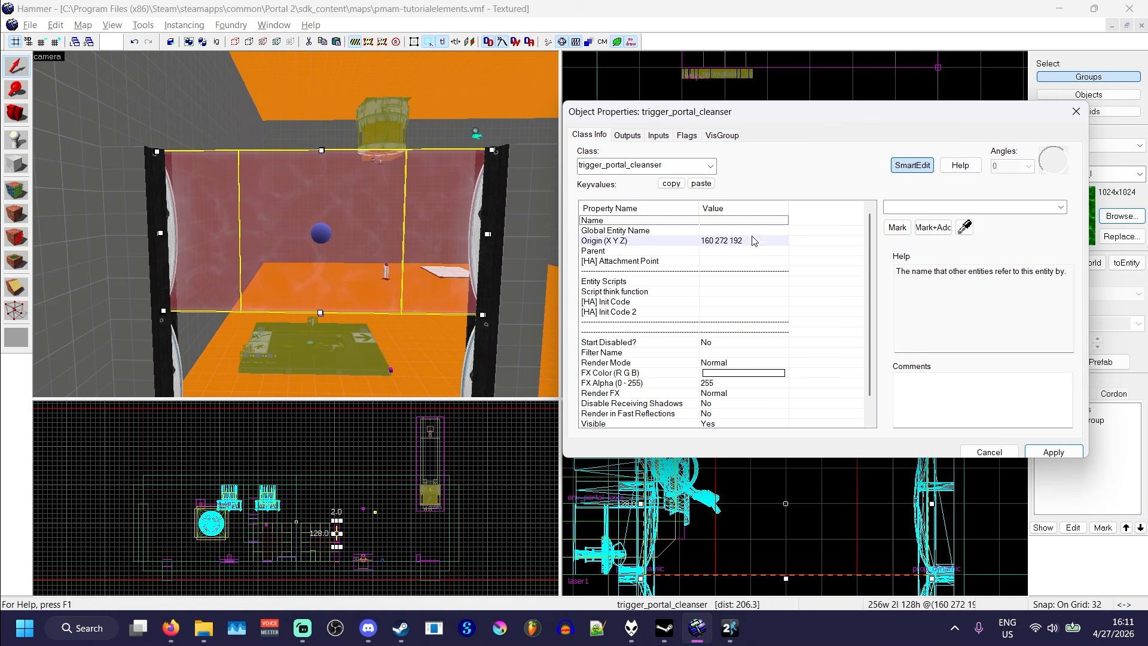
{"action": "left_click", "coordinate": [916, 209]}
{"action": "type", "text": "fiz"}
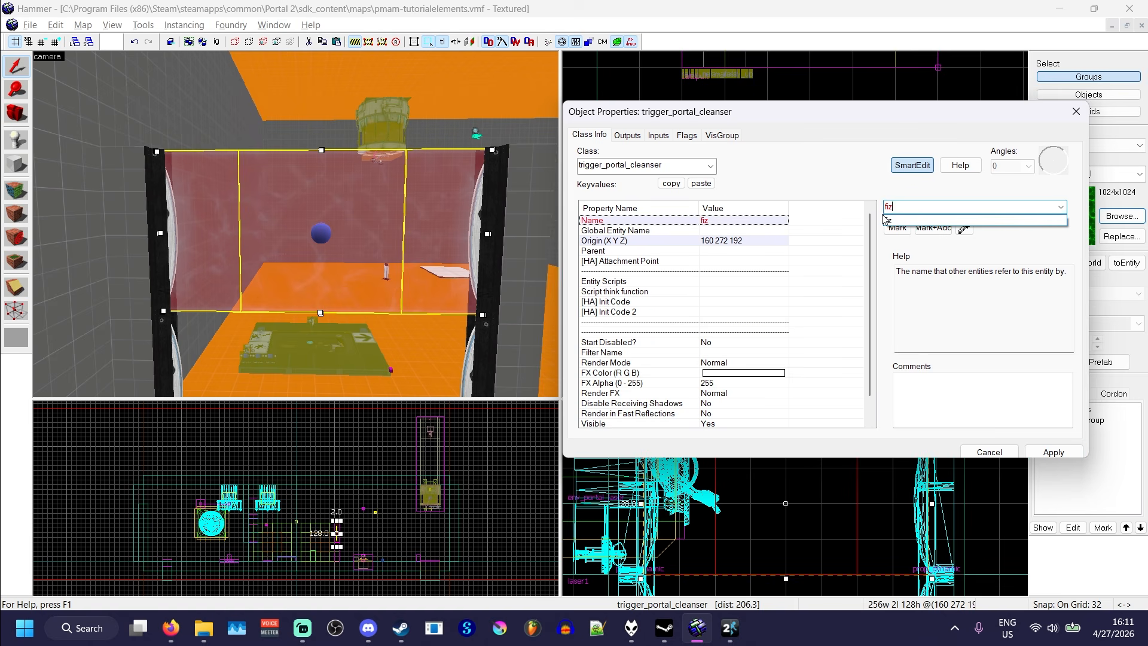
{"action": "type", "text": "zlertrigger"}
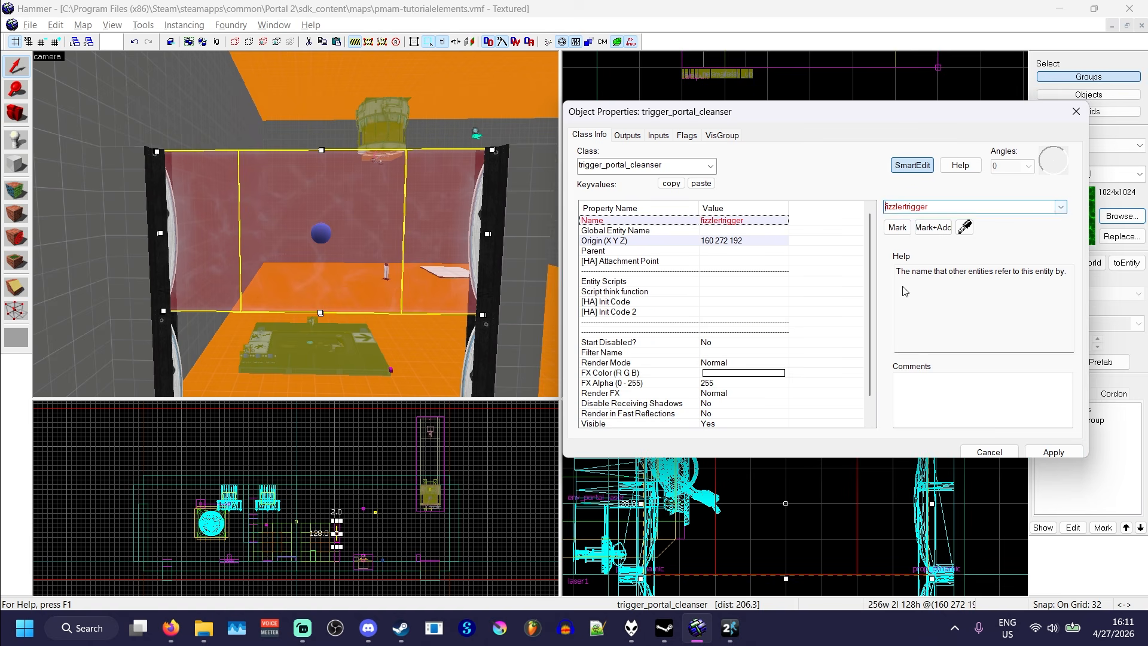
{"action": "left_click", "coordinate": [1062, 453]}
Review the trigger's Visible and Use Scanline properties and its Clients/Players, Physics Objects and Everything flags.
{"action": "scroll", "coordinate": [670, 295], "scroll_direction": "down", "scroll_amount": 1}
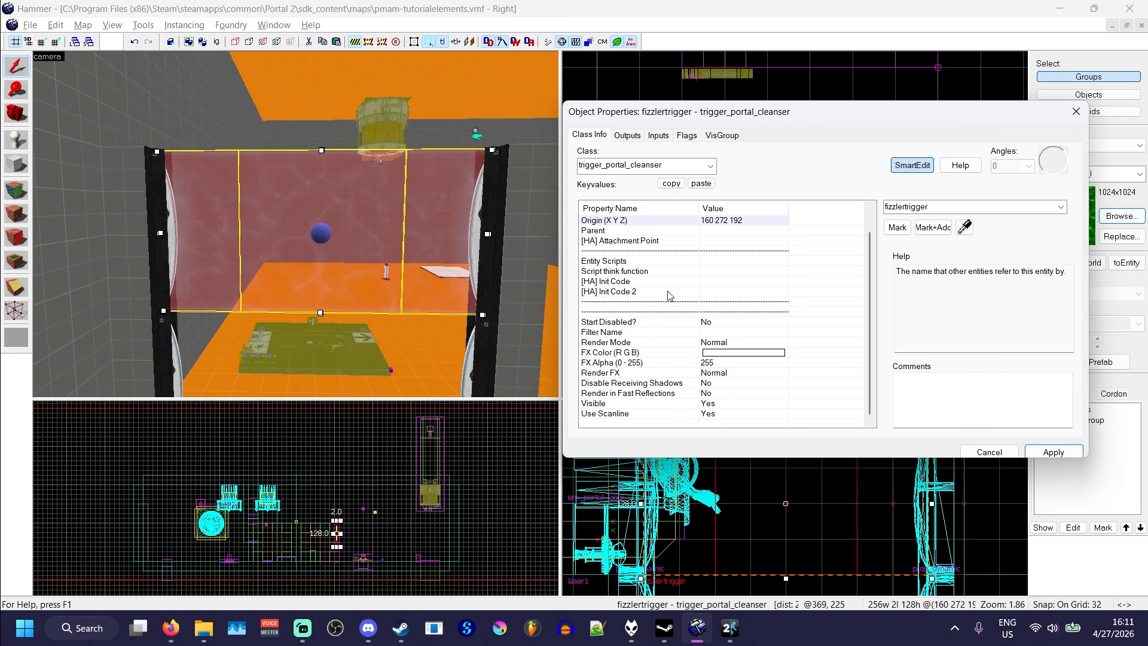
{"action": "left_click", "coordinate": [722, 405]}
{"action": "left_click", "coordinate": [613, 415]}
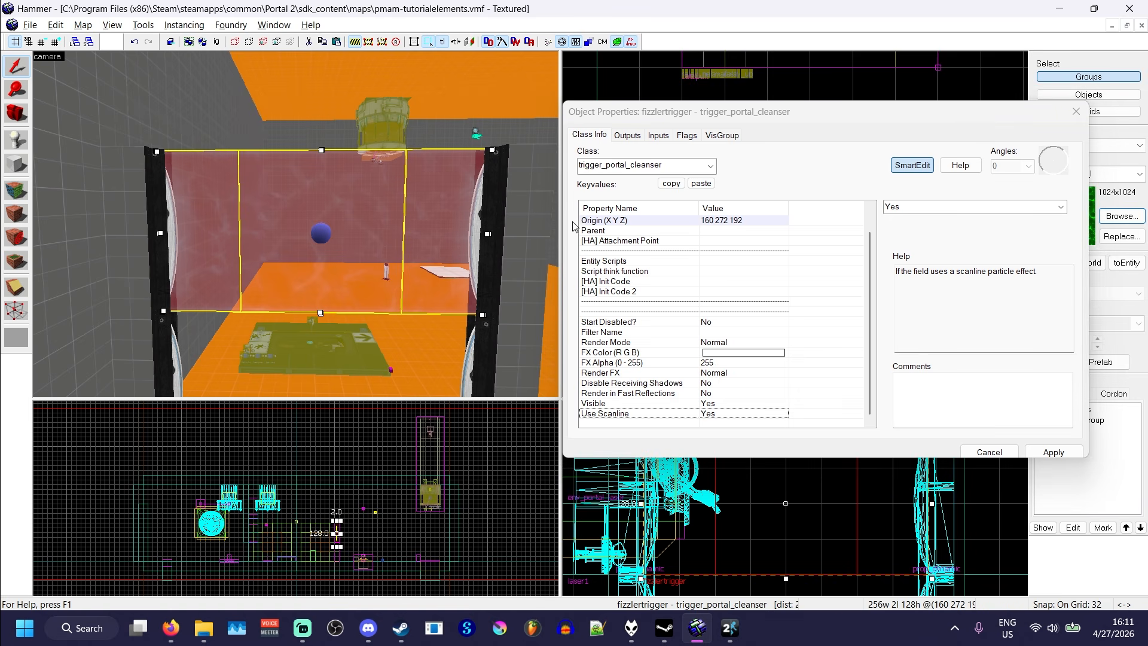
{"action": "left_click", "coordinate": [687, 137]}
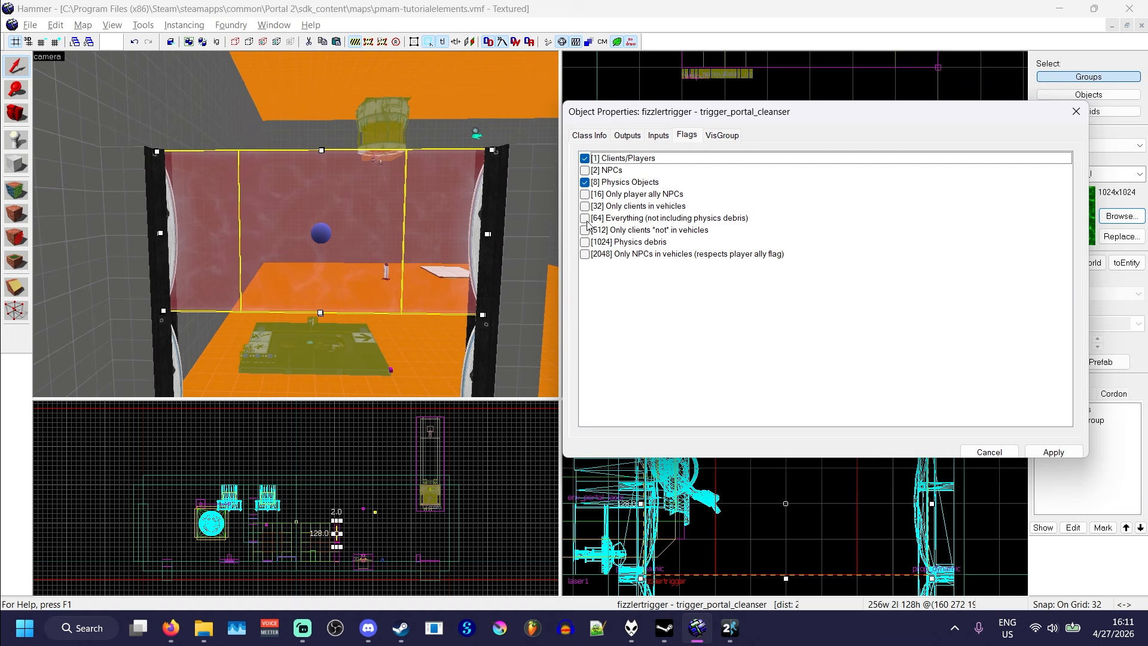
{"action": "left_click", "coordinate": [610, 227]}
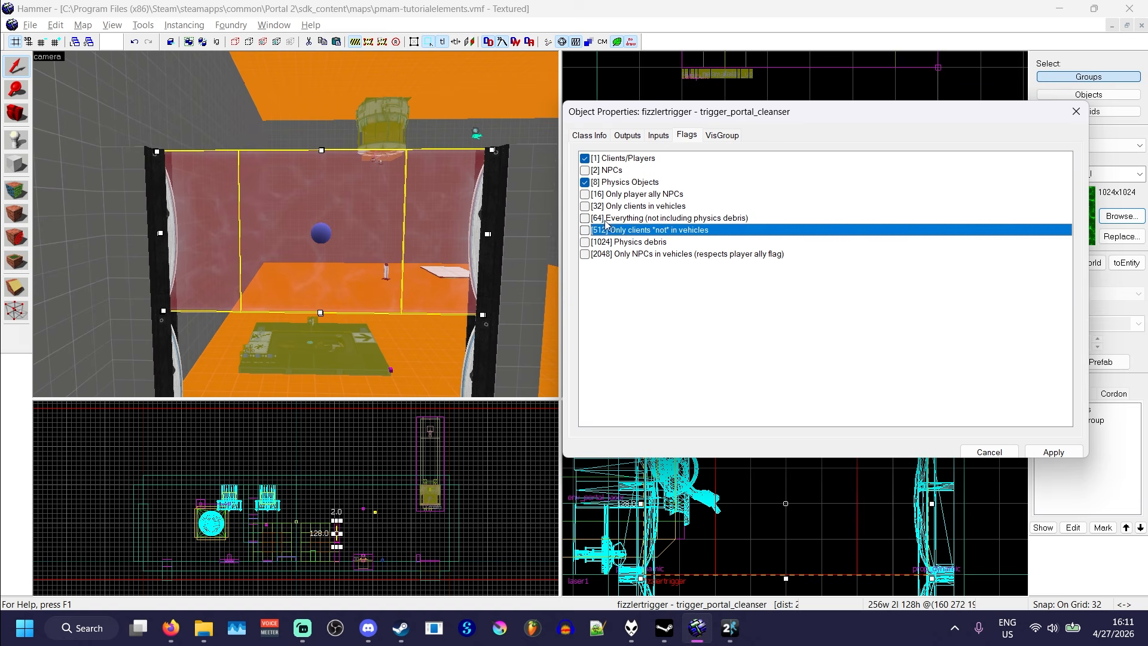
{"action": "left_click", "coordinate": [618, 221]}
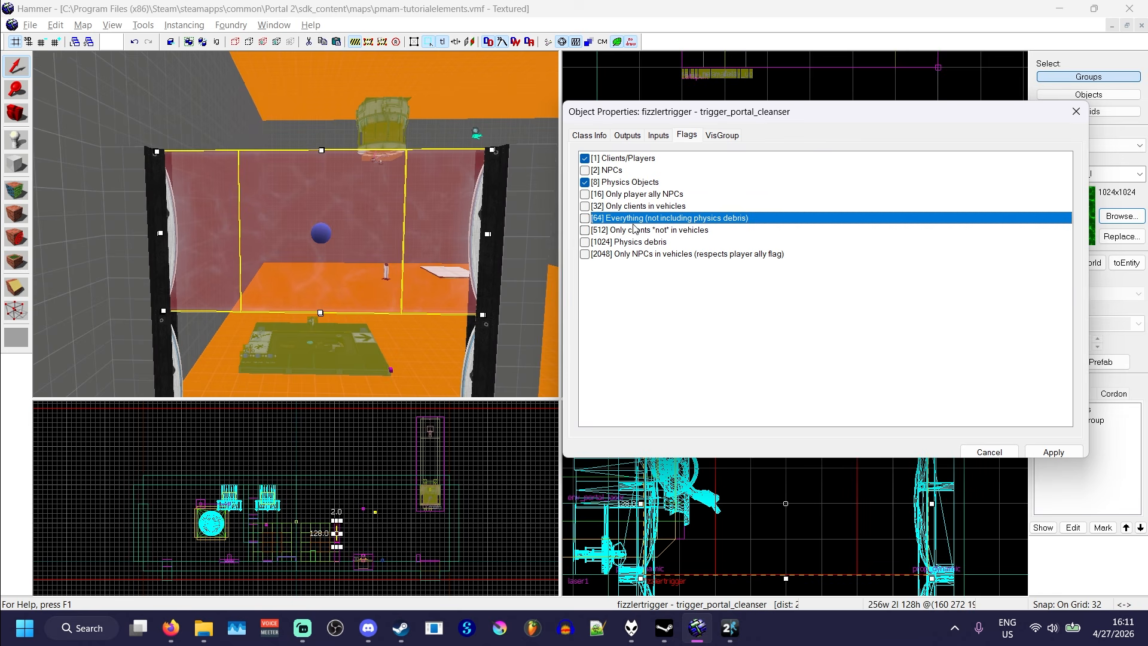
{"action": "left_click", "coordinate": [609, 159]}
{"action": "left_click", "coordinate": [621, 183]}
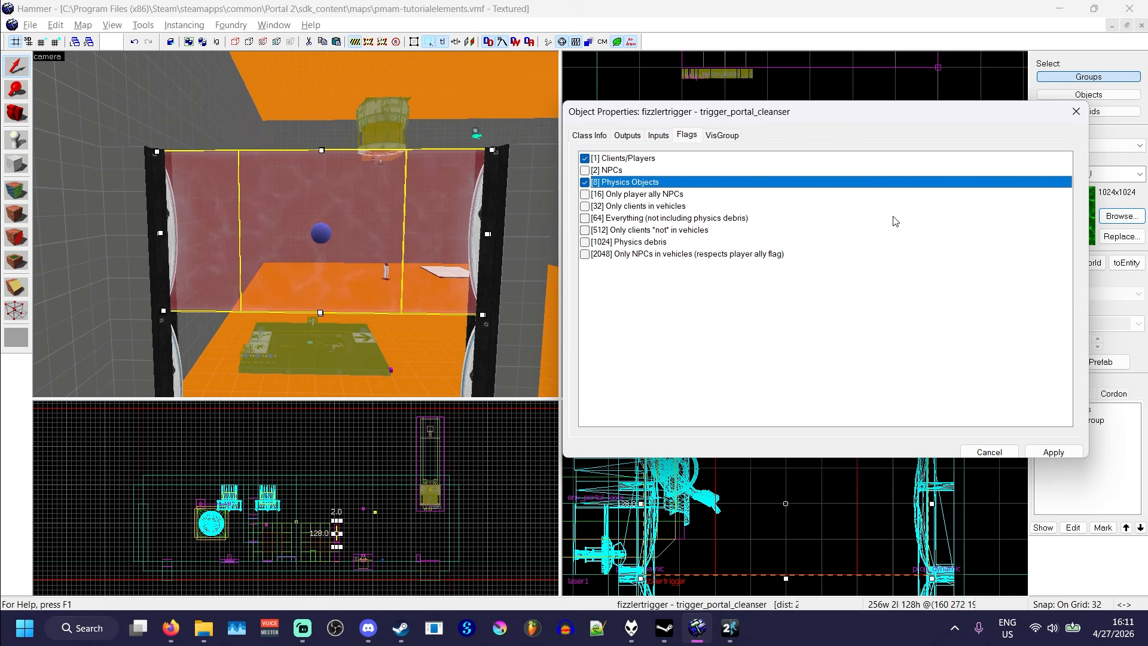
Apply the fizzler trigger's Clients/Players and Physics Objects flags and close its properties.
{"action": "left_click", "coordinate": [580, 136]}
{"action": "left_click", "coordinate": [1052, 452]}
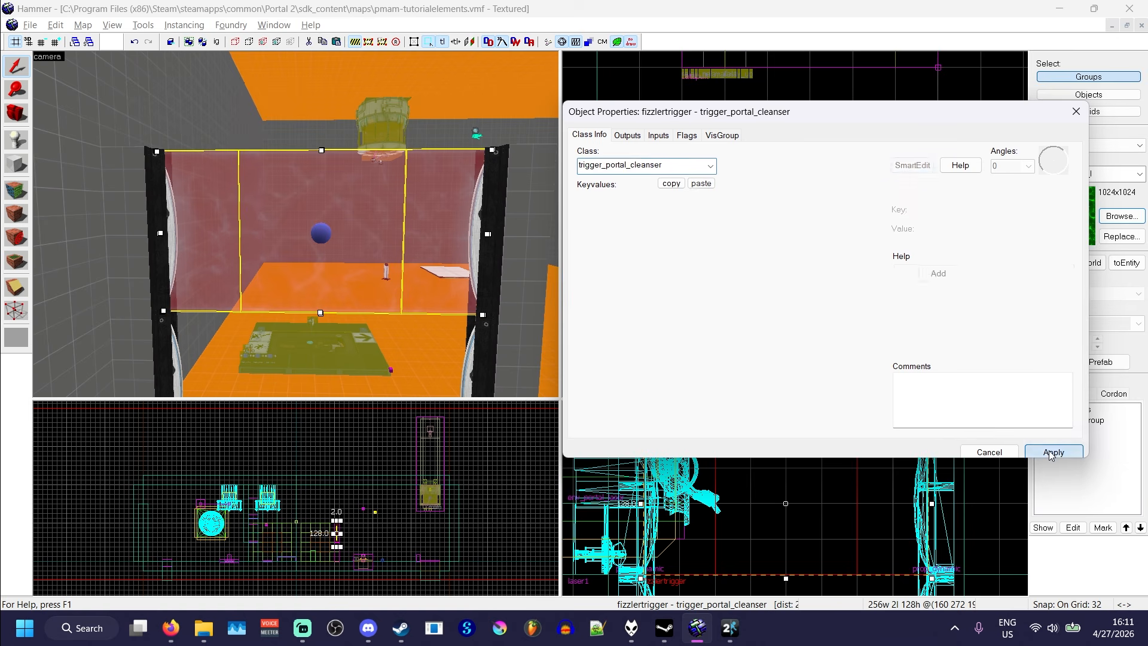
{"action": "left_click", "coordinate": [990, 453]}
Duplicate the trigger_portal_cleanser directly below the original so the copy fills the gap between the lower emitter pair.
{"action": "key", "text": "w"}
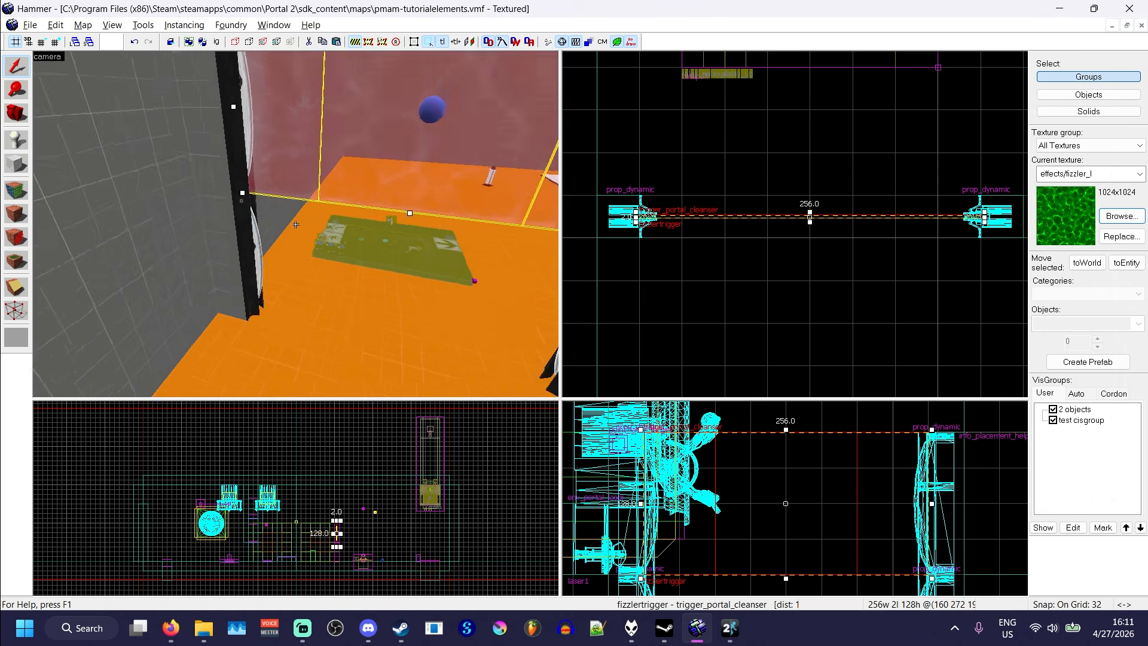
{"action": "key", "text": "s"}
{"action": "key", "text": "w"}
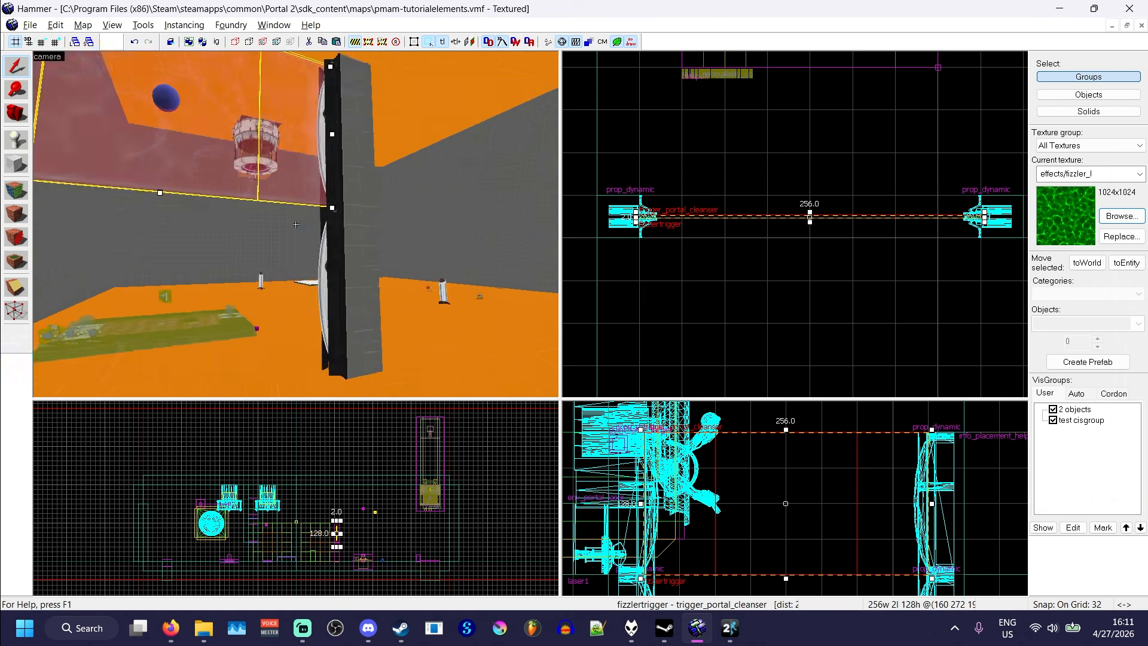
{"action": "key", "text": "s"}
{"action": "key", "text": "w"}
{"action": "key", "text": "z"}
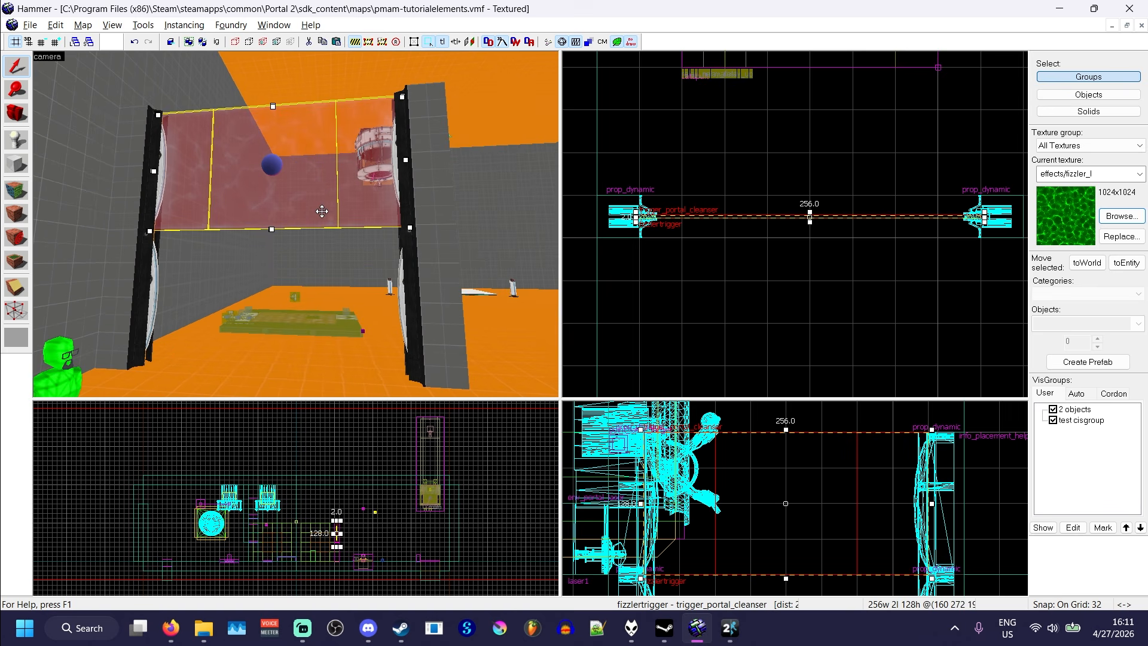
{"action": "left_click_drag", "start_coordinate": [314, 122], "coordinate": [308, 263]}
{"action": "key", "text": "z"}
{"action": "key", "text": "a"}
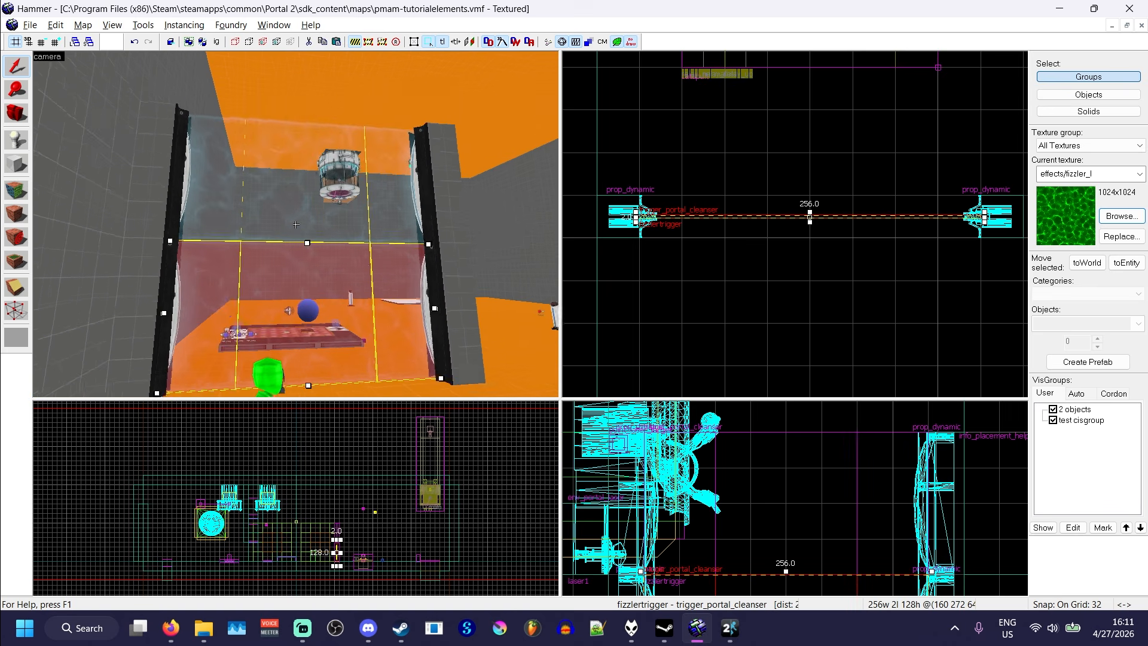
Inspect the upper and lower fizzler triggers, selecting each in turn and checking how they line up between the emitters.
{"action": "key", "text": "z"}
{"action": "left_click", "coordinate": [284, 185]}
{"action": "left_click", "coordinate": [242, 285]}
{"action": "left_click", "coordinate": [255, 228]}
{"action": "left_click", "coordinate": [256, 250]}
{"action": "left_click", "coordinate": [258, 210]}
{"action": "left_click", "coordinate": [254, 267]}
{"action": "left_click", "coordinate": [253, 213]}
{"action": "left_click", "coordinate": [249, 263]}
{"action": "left_click", "coordinate": [251, 215]}
{"action": "left_click", "coordinate": [250, 263]}
{"action": "left_click", "coordinate": [257, 204], "text": "ctrl"}
{"action": "left_click", "coordinate": [633, 263]}
{"action": "left_click", "coordinate": [302, 223]}
{"action": "key", "text": "z"}
{"action": "key", "text": "a"}
{"action": "key", "text": "z"}
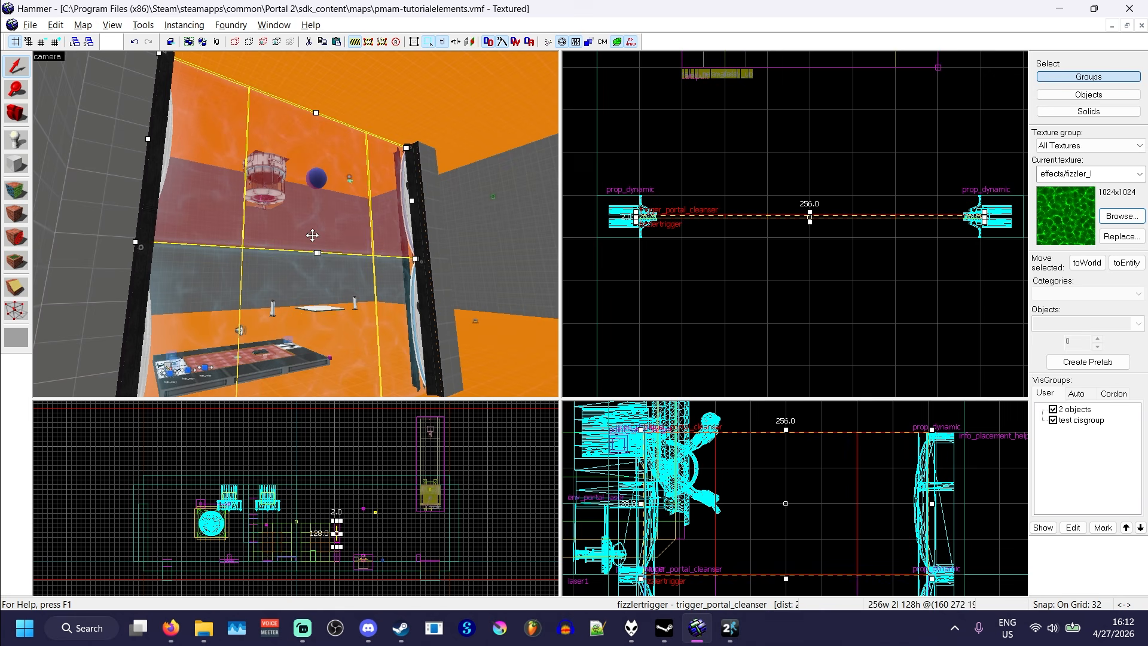
{"action": "left_click", "coordinate": [665, 285]}
{"action": "key", "text": "z"}
{"action": "key", "text": "w"}
{"action": "key", "text": "d"}
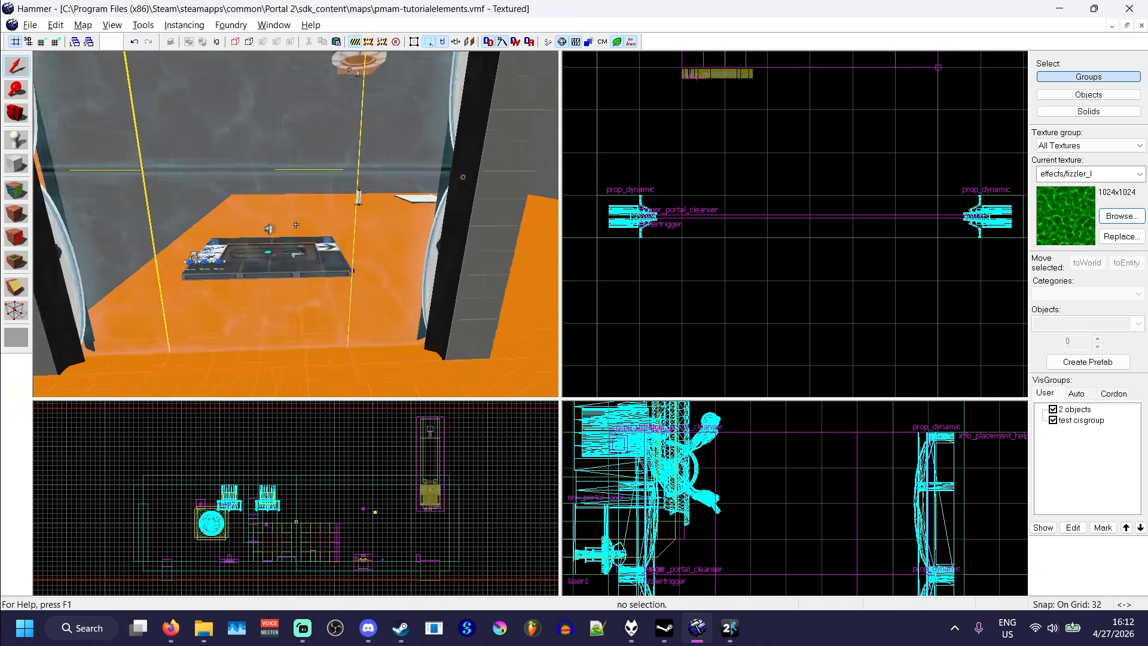
{"action": "key", "text": "s"}
{"action": "key", "text": "z"}
{"action": "key", "text": "z"}
{"action": "key", "text": "z"}
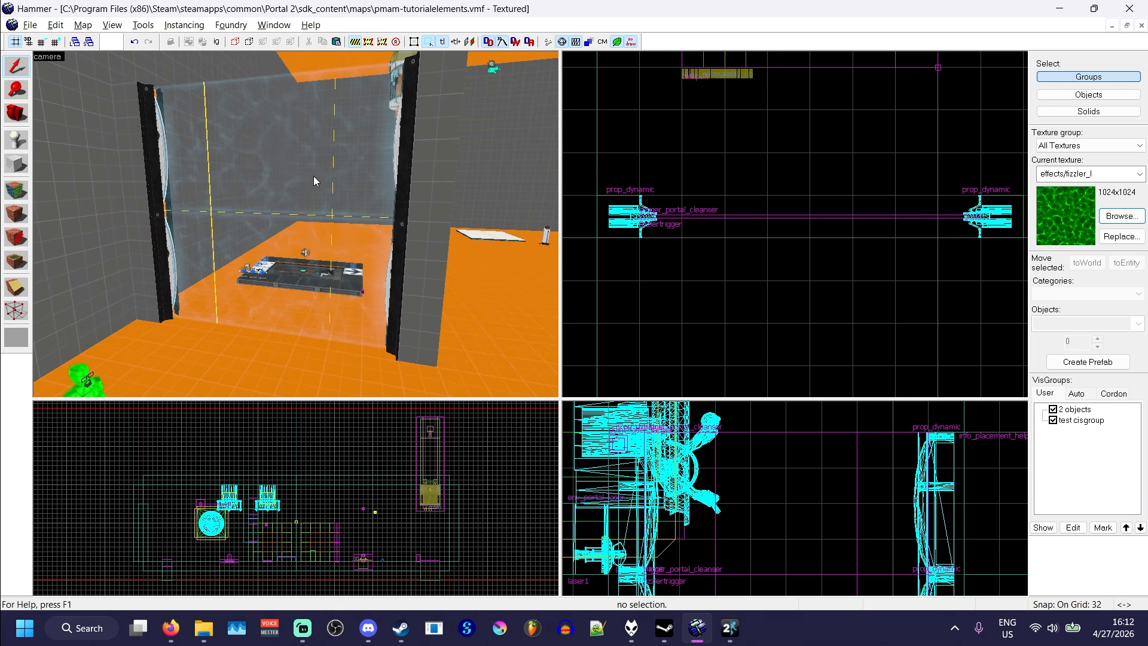
Place a prop_floor_button entity on the floor in front of the fizzler and shift it slightly away from the opening.
{"action": "left_click", "coordinate": [17, 140]}
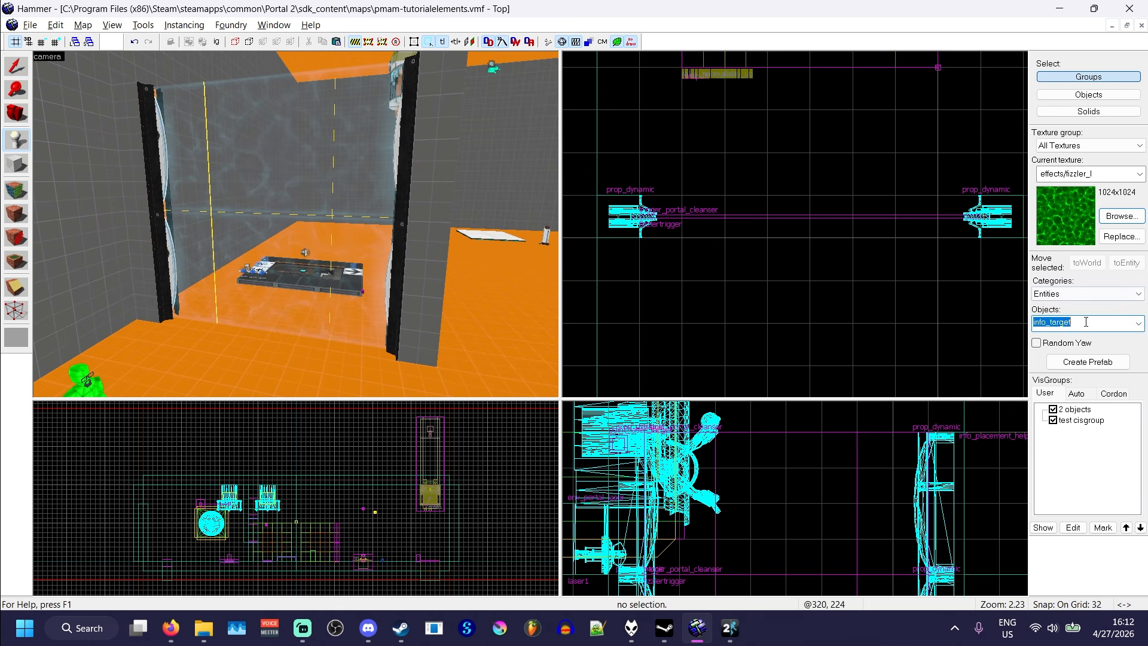
{"action": "left_click", "coordinate": [1090, 322]}
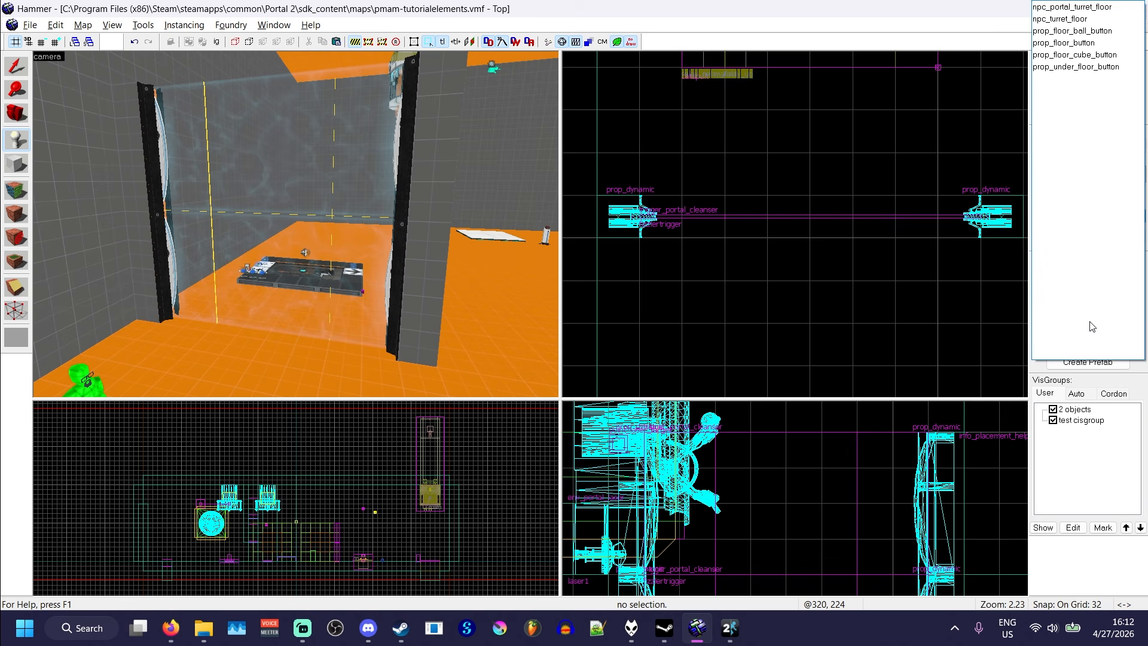
{"action": "left_click", "coordinate": [1064, 43]}
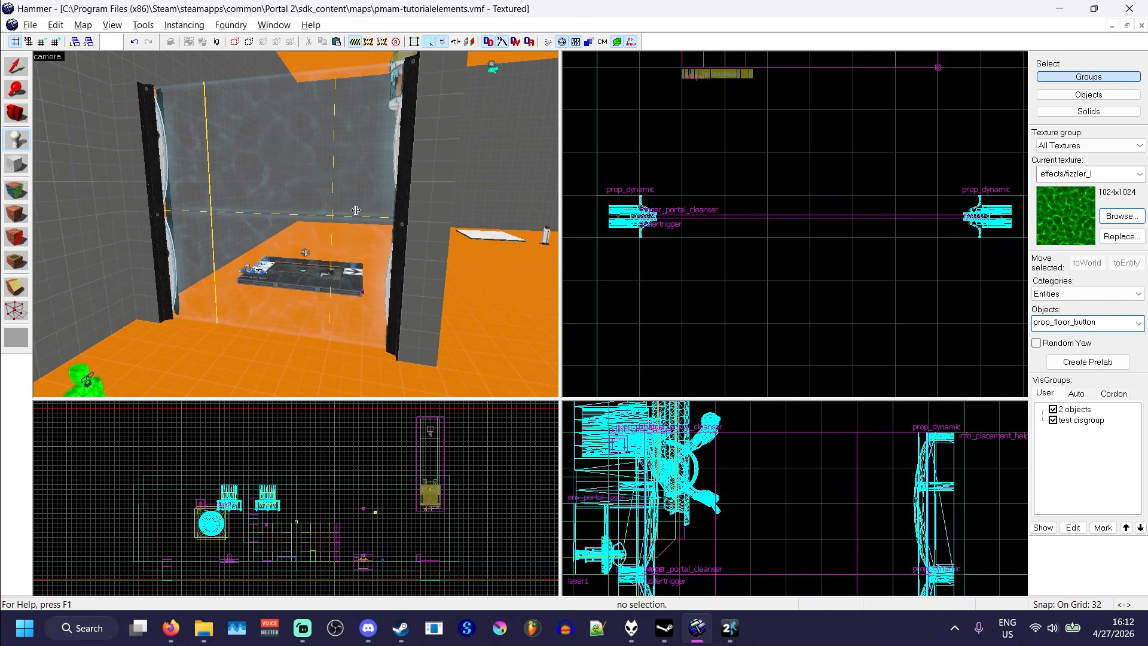
{"action": "key", "text": "z"}
{"action": "left_click", "coordinate": [295, 224]}
{"action": "key", "text": "shift+s"}
{"action": "key", "text": "z"}
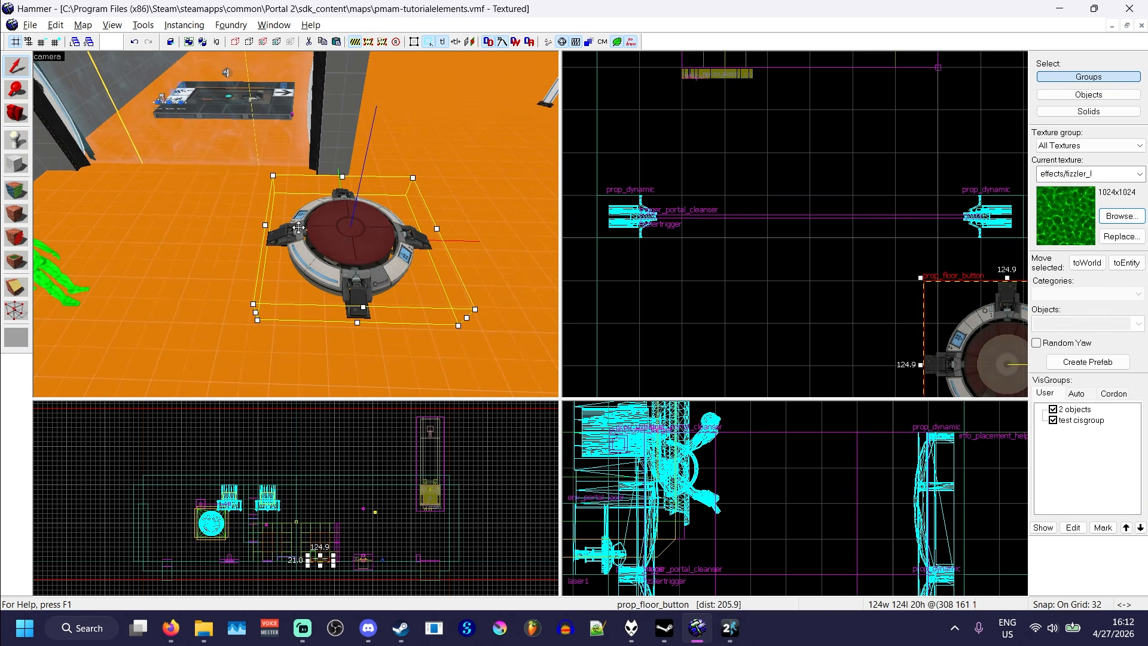
{"action": "left_click_drag", "start_coordinate": [342, 247], "coordinate": [370, 255]}
{"action": "key", "text": "d"}
{"action": "key", "text": "z"}
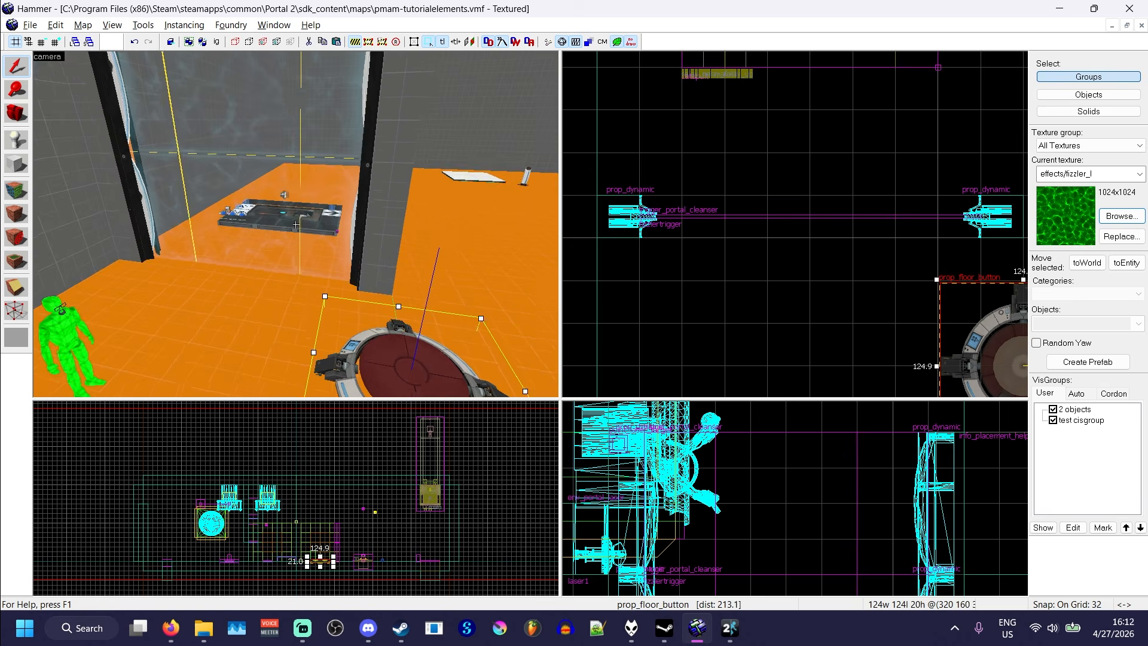
{"action": "key", "text": "z"}
Select all four fizzler emitter props, name them "fizzlermodel" and apply the change.
{"action": "key", "text": "alt+Return"}
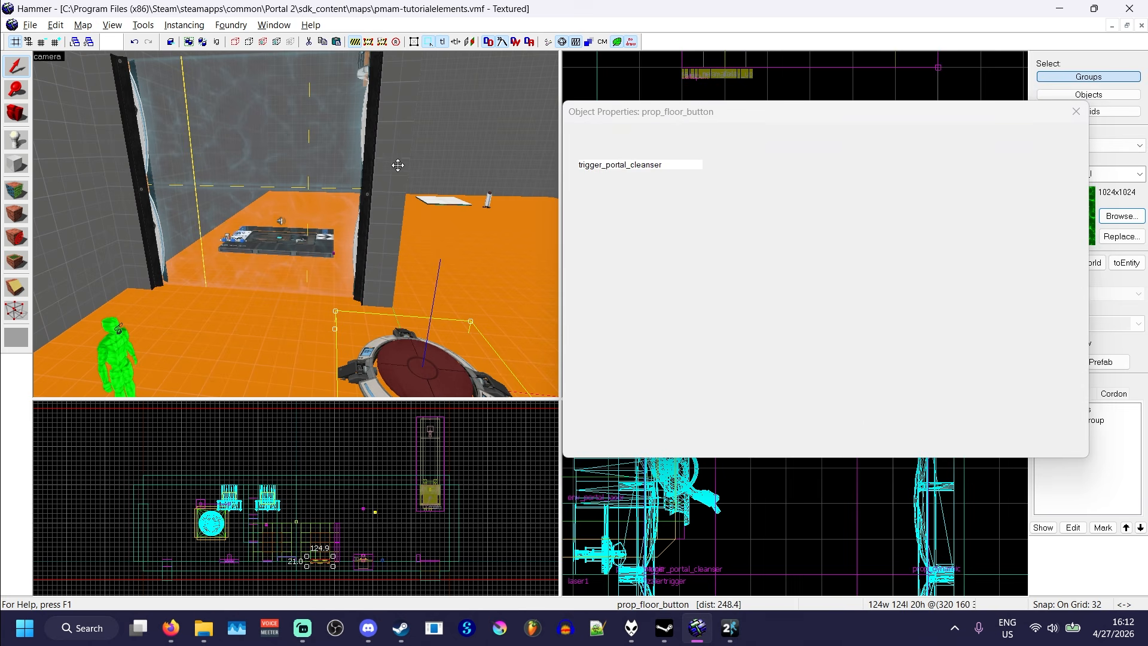
{"action": "left_click", "coordinate": [367, 136]}
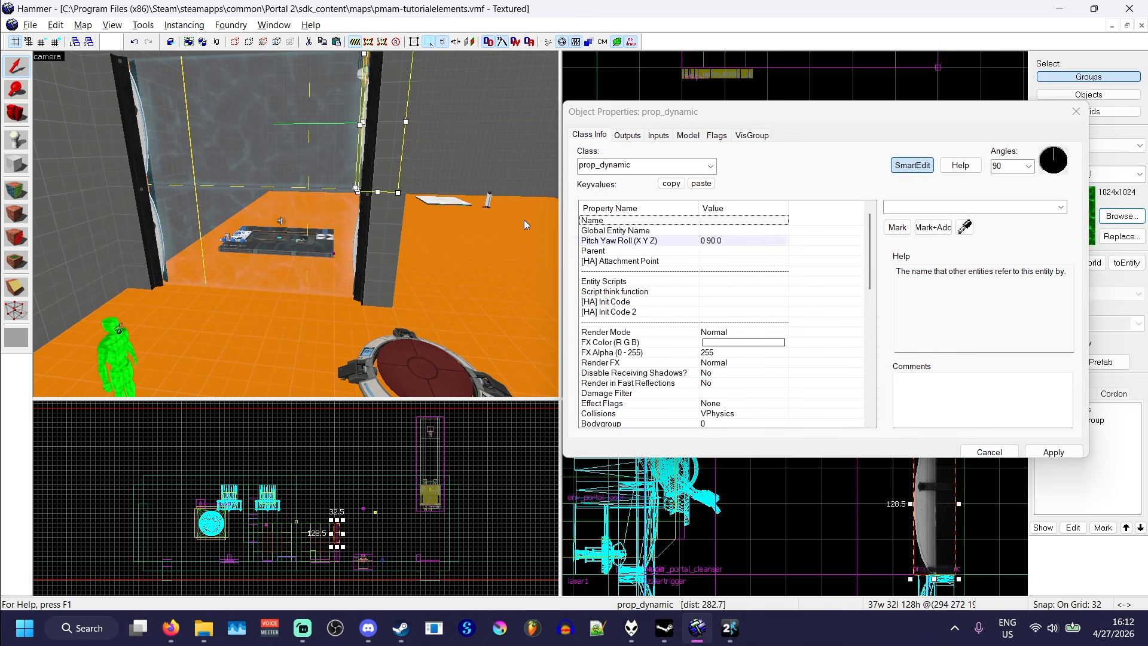
{"action": "left_click", "coordinate": [363, 215], "text": "ctrl"}
{"action": "left_click", "coordinate": [127, 103], "text": "ctrl"}
{"action": "left_click", "coordinate": [153, 223], "text": "ctrl"}
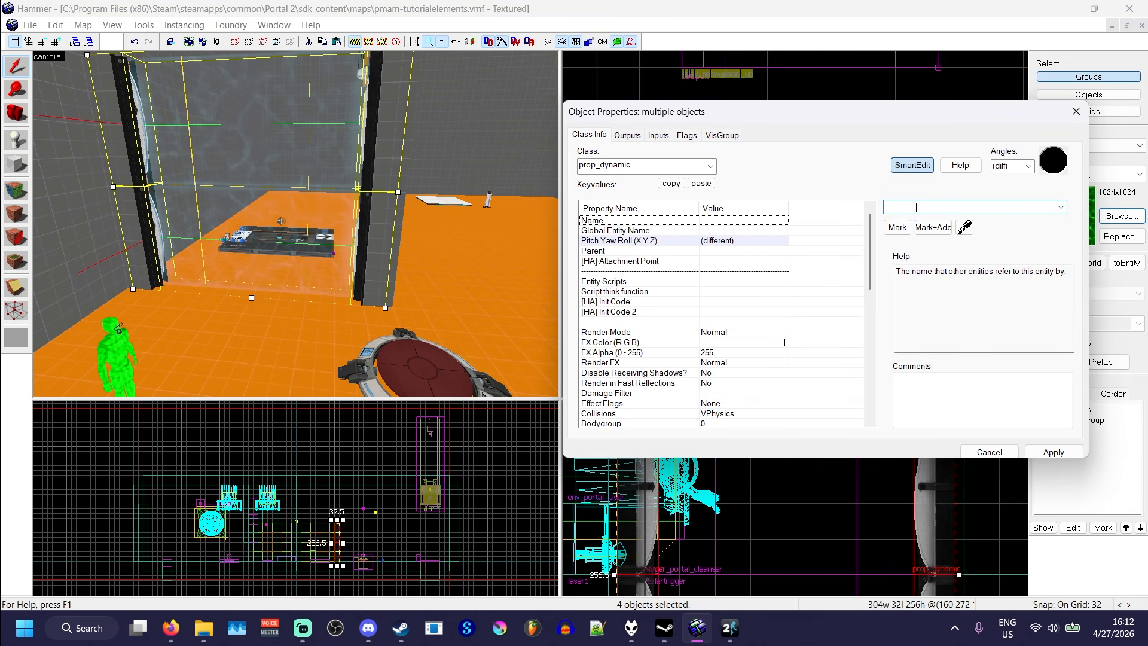
{"action": "left_click", "coordinate": [916, 207]}
{"action": "type", "text": "fizzlermodel"}
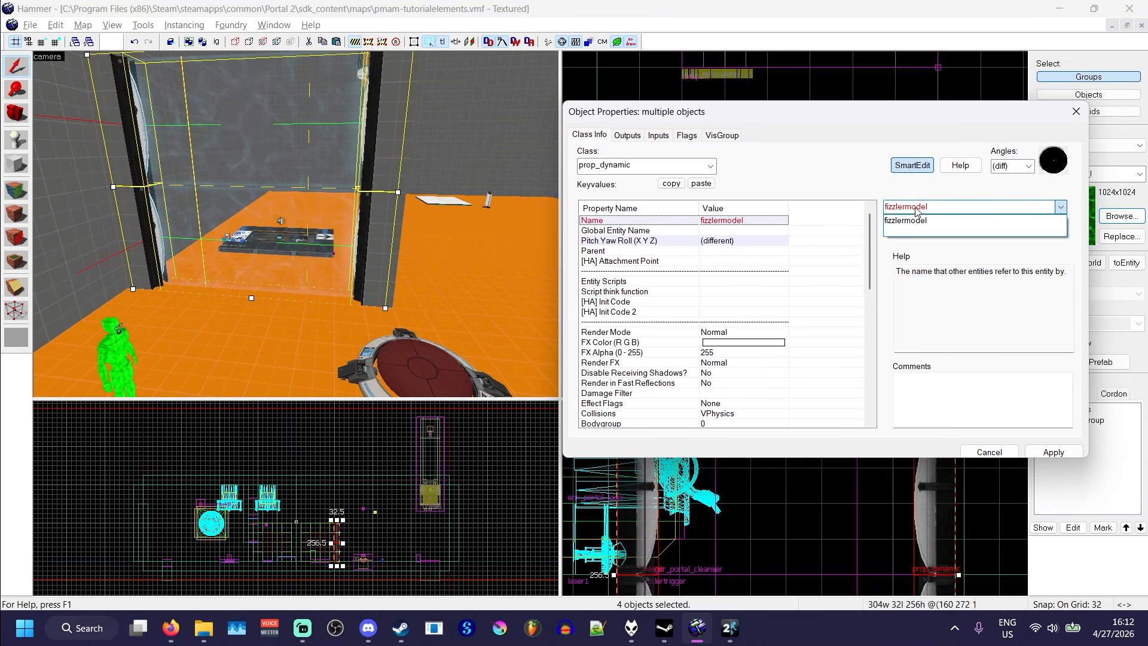
{"action": "left_click", "coordinate": [1069, 455]}
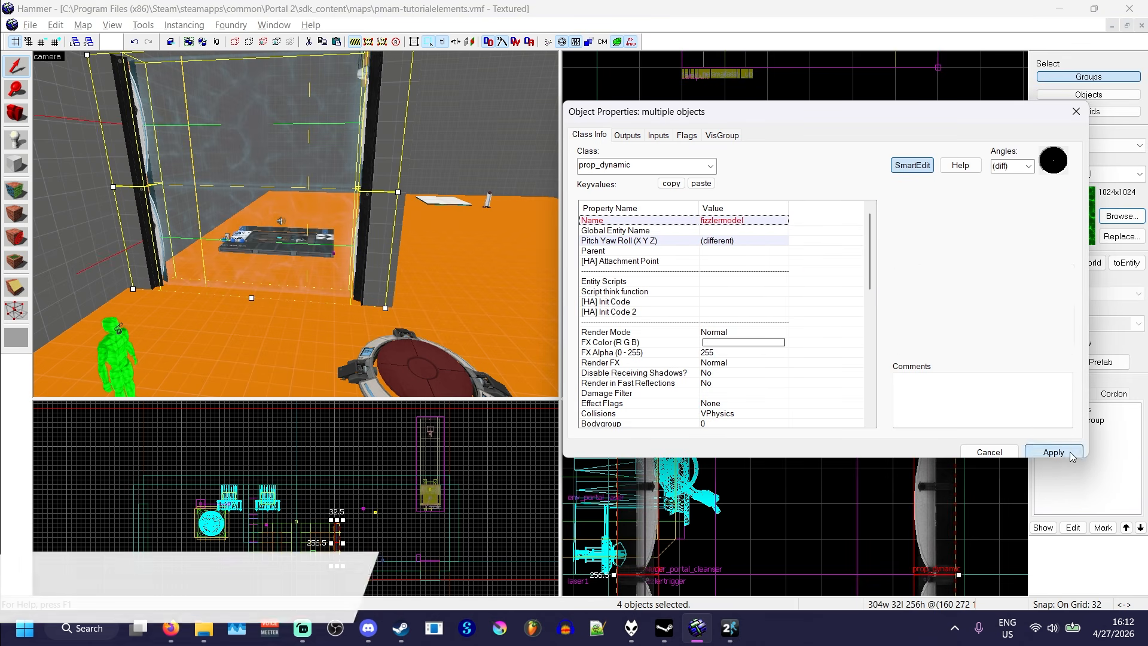
Add an OnPressed output to the floor button that targets the fizzlermodel emitters.
{"action": "left_click", "coordinate": [418, 372]}
{"action": "left_click", "coordinate": [628, 135]}
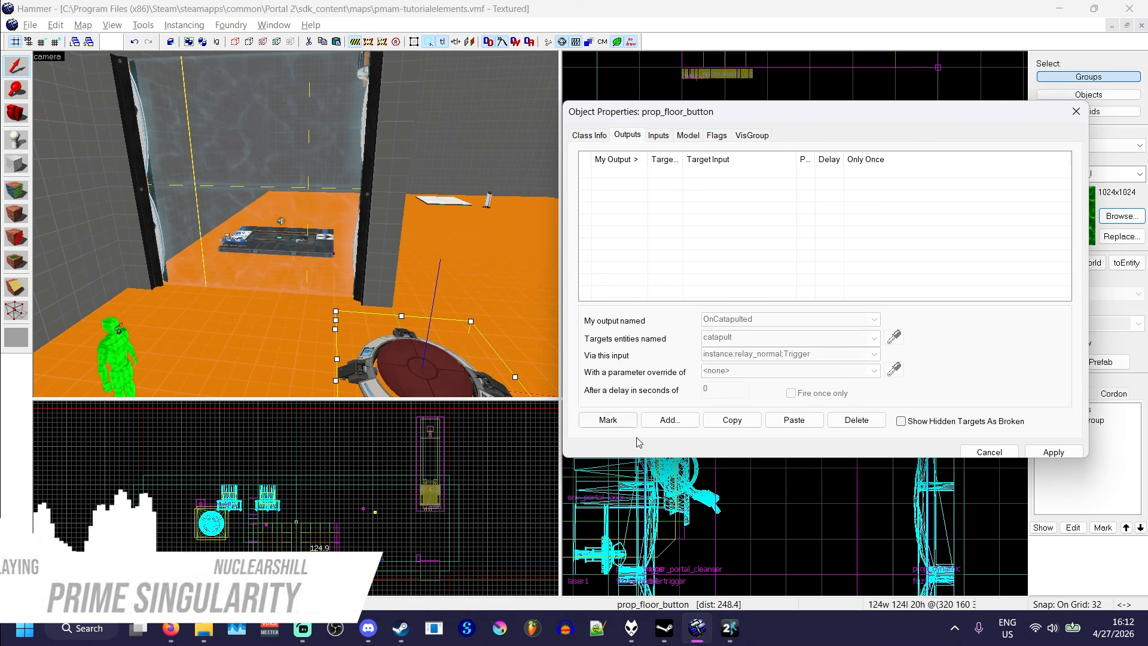
{"action": "left_click", "coordinate": [670, 420]}
{"action": "left_click", "coordinate": [851, 321]}
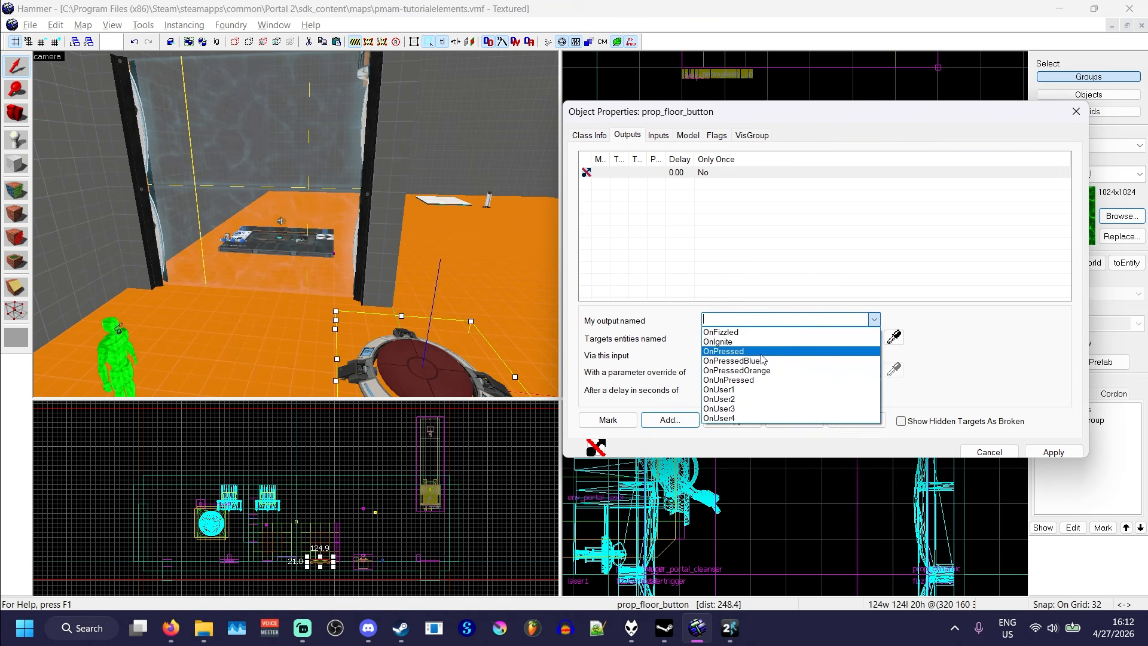
{"action": "left_click", "coordinate": [731, 343]}
{"action": "left_click", "coordinate": [895, 338]}
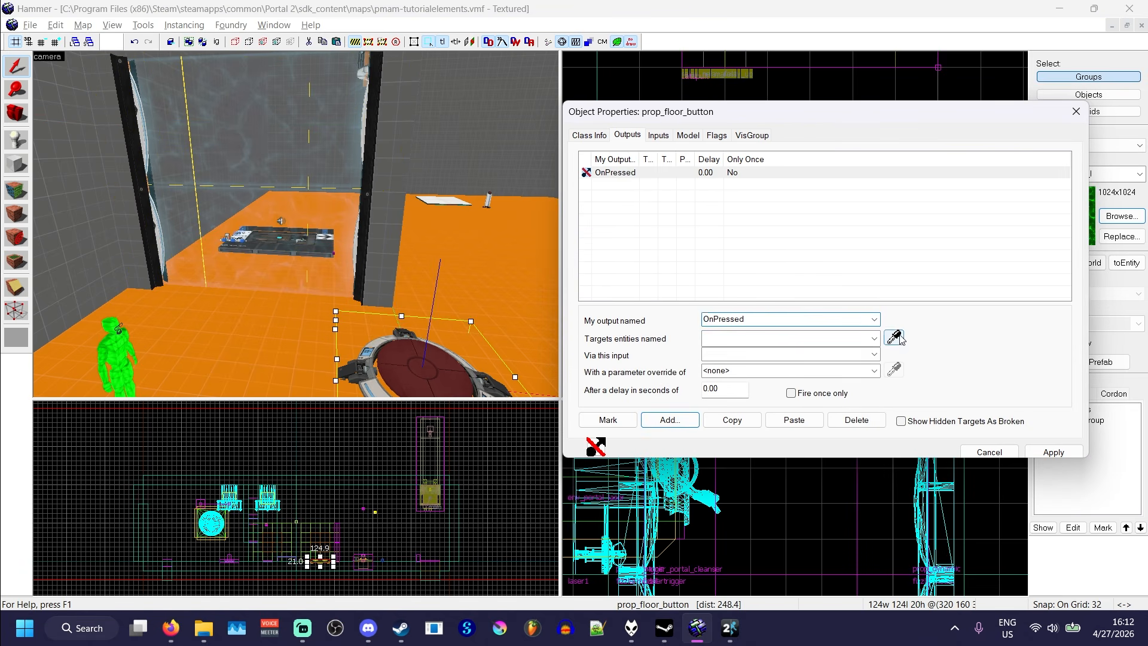
{"action": "left_click", "coordinate": [371, 110]}
Set the OnPressed output's target input to SetAnimationNoReset.
{"action": "left_click", "coordinate": [874, 357]}
{"action": "scroll", "coordinate": [812, 269], "scroll_direction": "down", "scroll_amount": 3}
{"action": "left_click", "coordinate": [760, 170]}
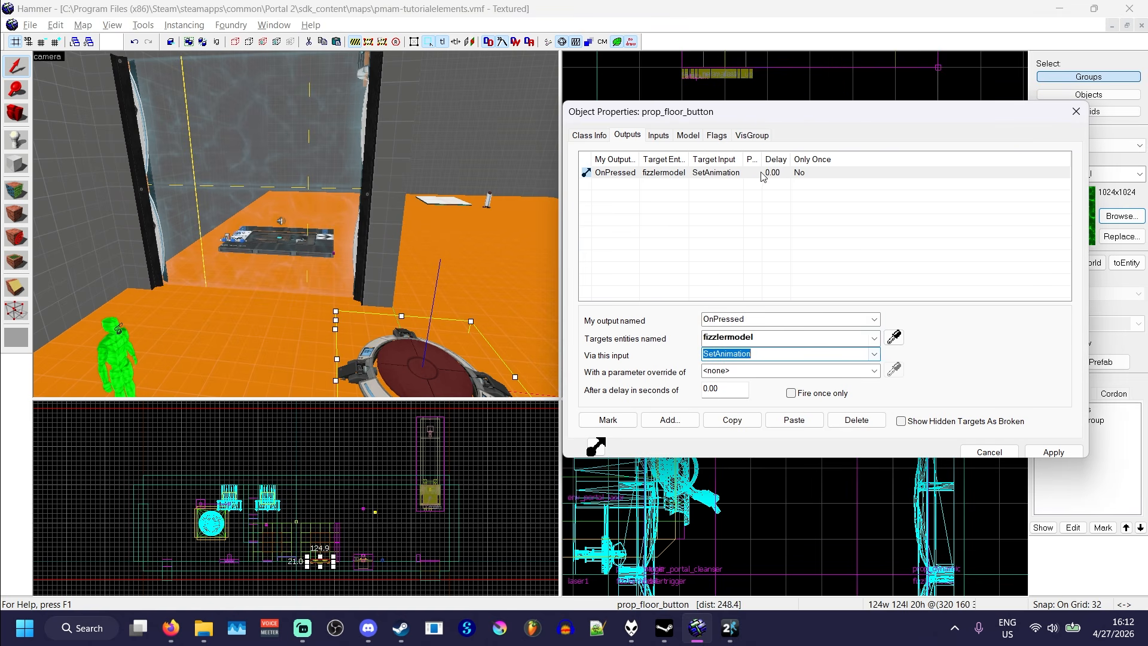
{"action": "left_click", "coordinate": [874, 354]}
{"action": "left_click", "coordinate": [743, 178]}
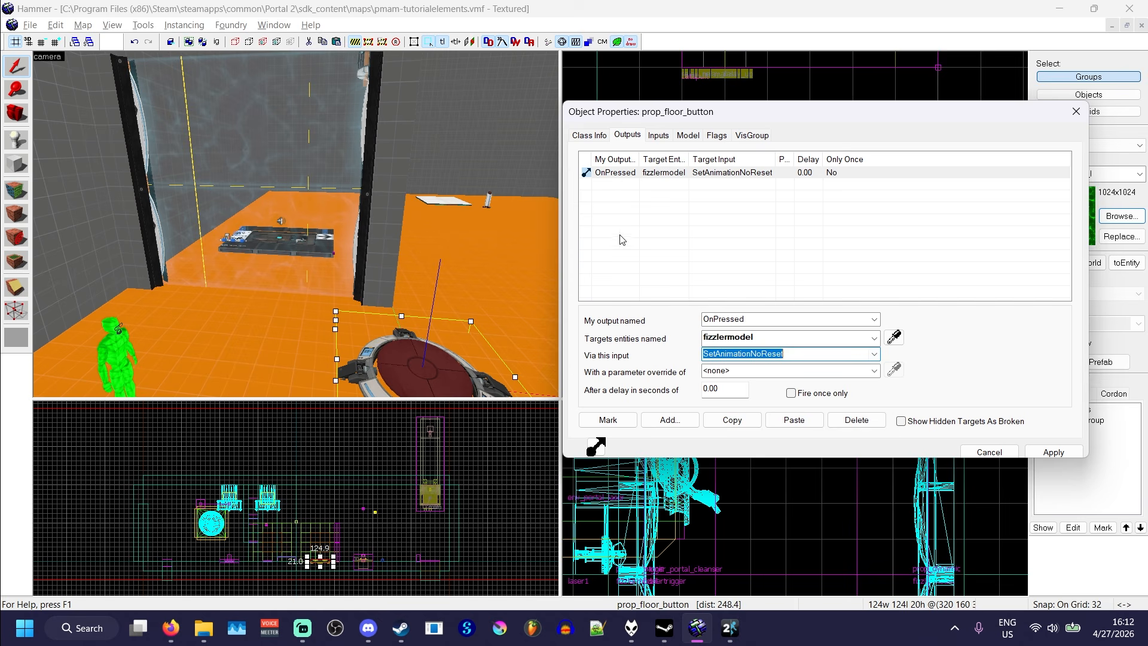
Review the animation sequences available for the upper emitter's model.
{"action": "left_click", "coordinate": [380, 123]}
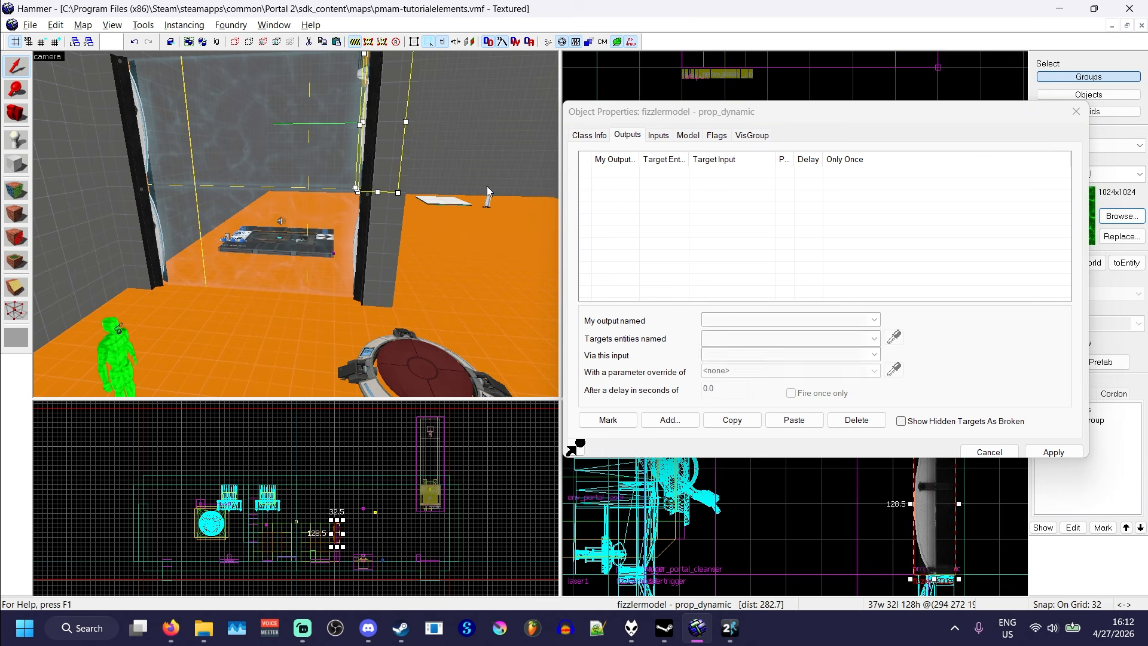
{"action": "left_click", "coordinate": [686, 138]}
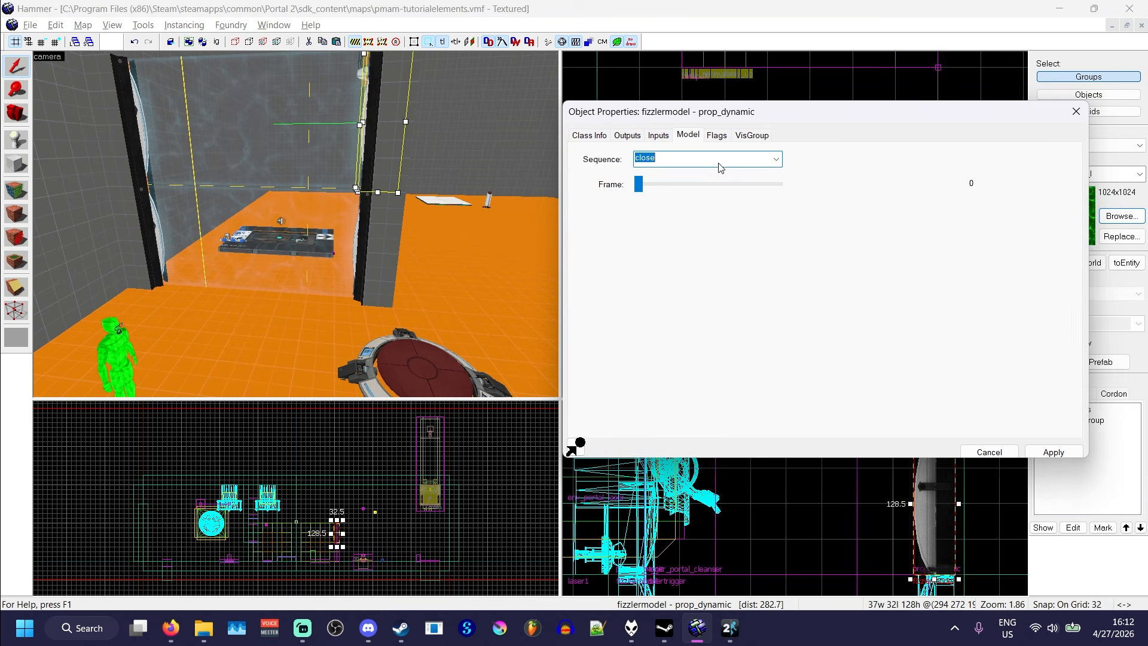
{"action": "left_click", "coordinate": [777, 161]}
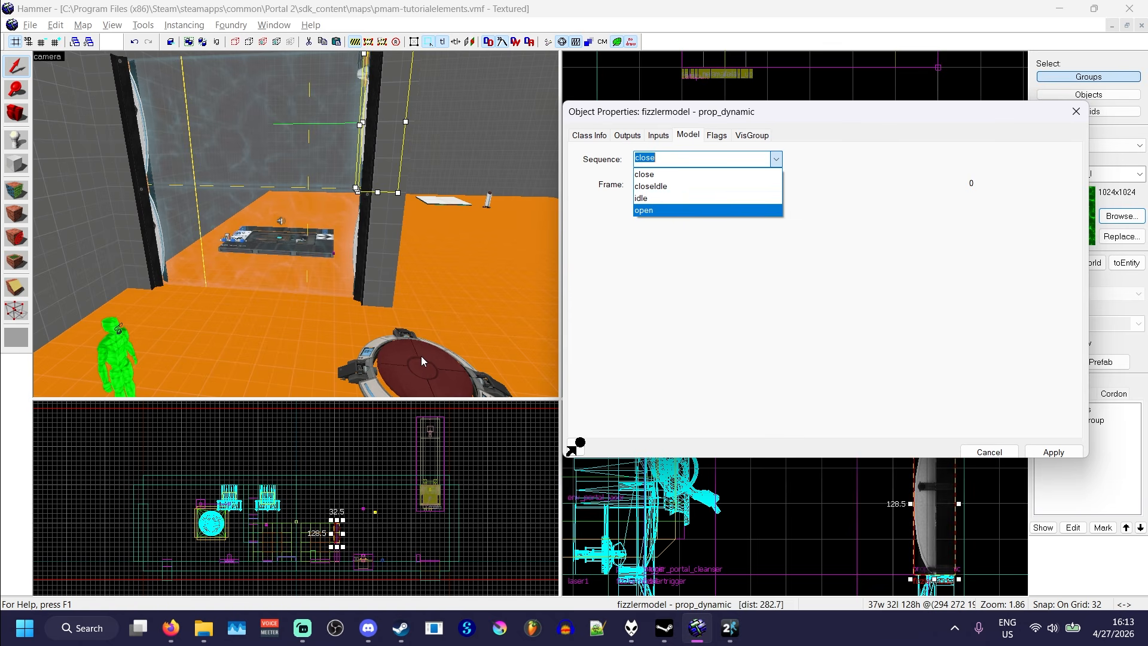
{"action": "left_click", "coordinate": [586, 143]}
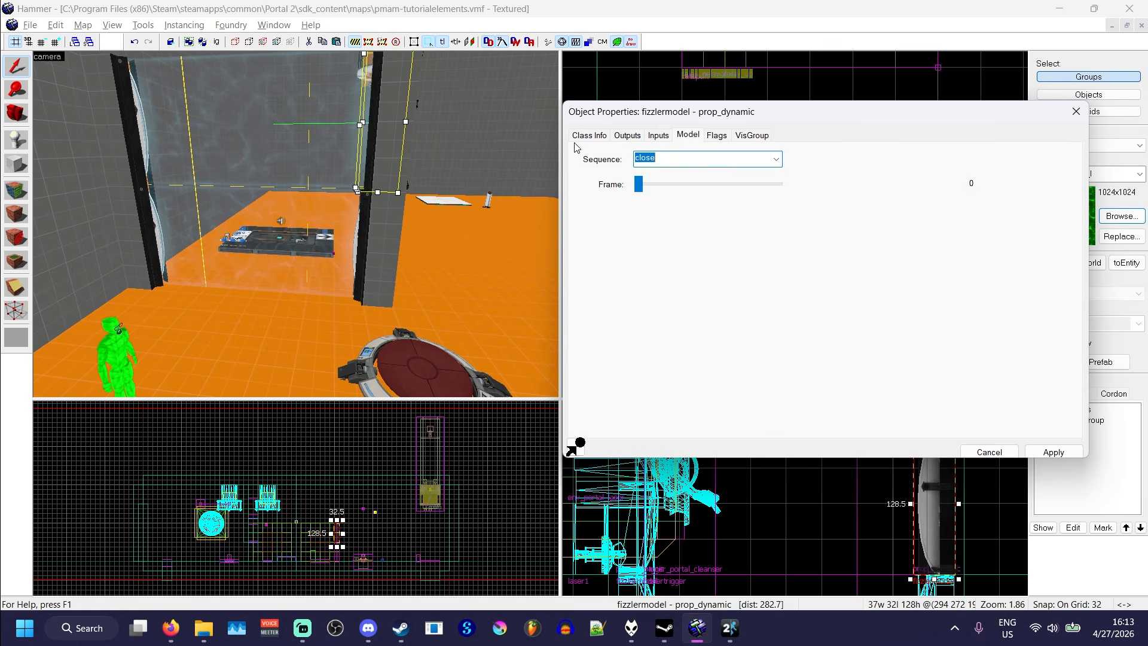
{"action": "left_click", "coordinate": [776, 160]}
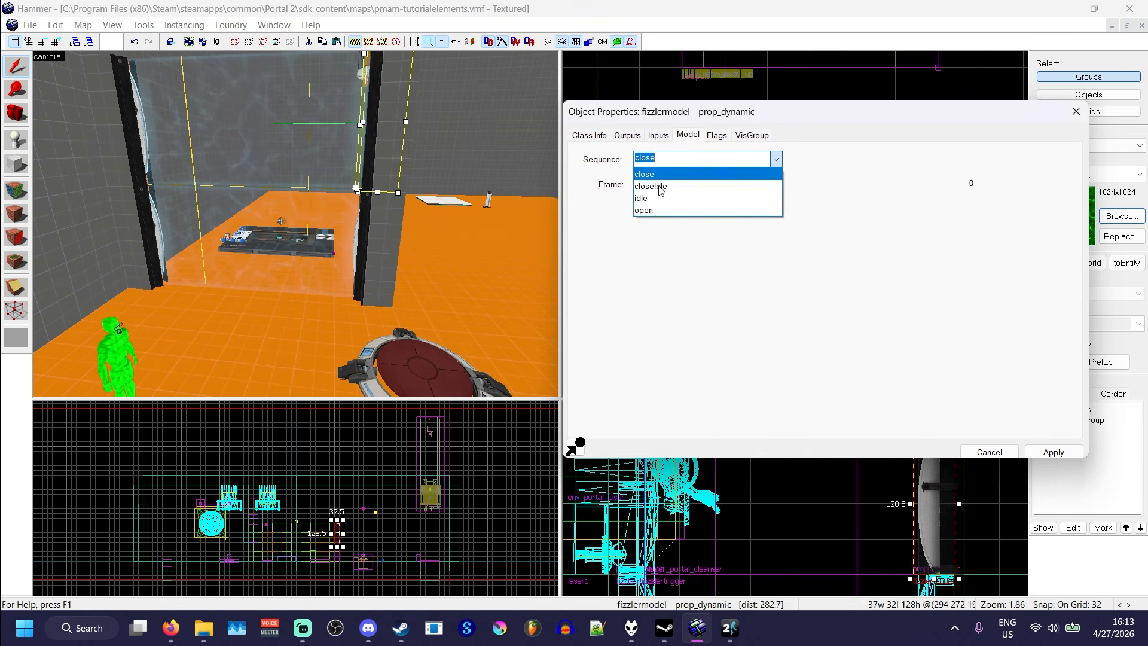
{"action": "left_click", "coordinate": [653, 201]}
{"action": "left_click", "coordinate": [1063, 463]}
{"action": "left_click", "coordinate": [1052, 454]}
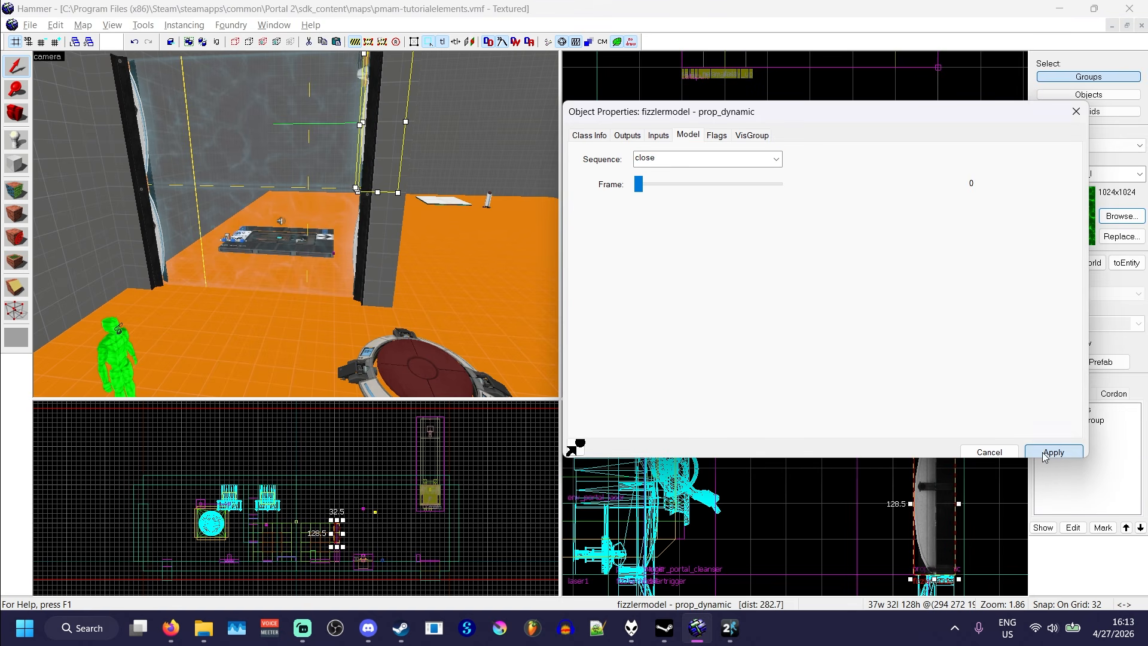
Set Hold Animation to Yes for all four fizzlermodel emitter props and apply the change.
{"action": "left_click", "coordinate": [571, 136]}
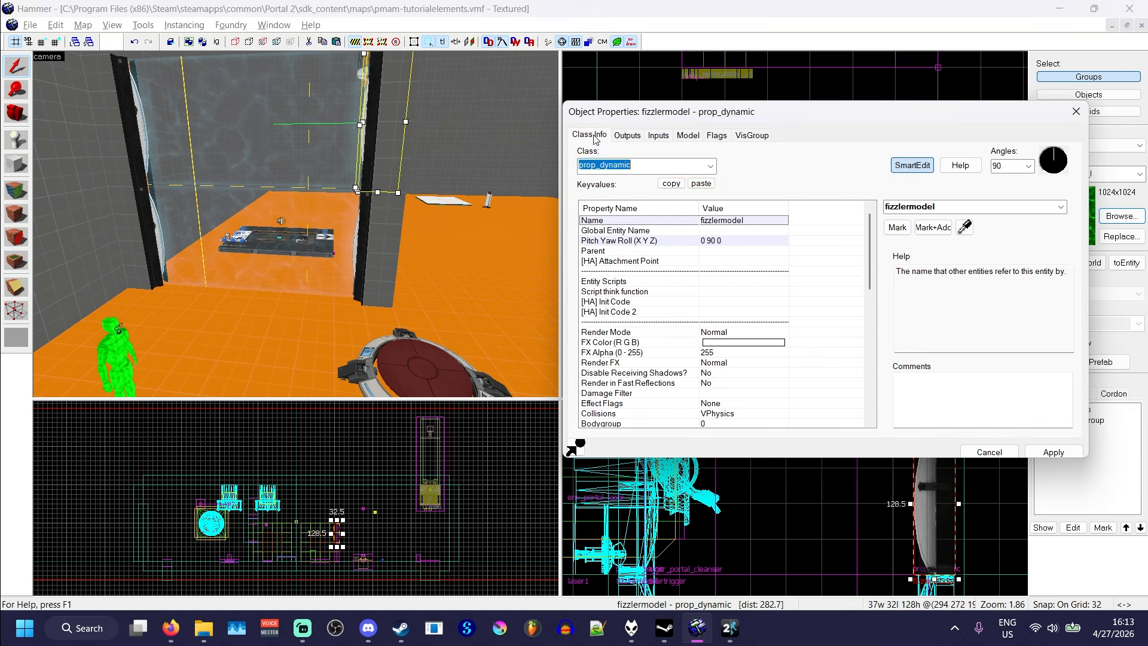
{"action": "left_click", "coordinate": [367, 209], "text": "ctrl"}
{"action": "left_click", "coordinate": [134, 142], "text": "ctrl"}
{"action": "left_click", "coordinate": [147, 205], "text": "ctrl"}
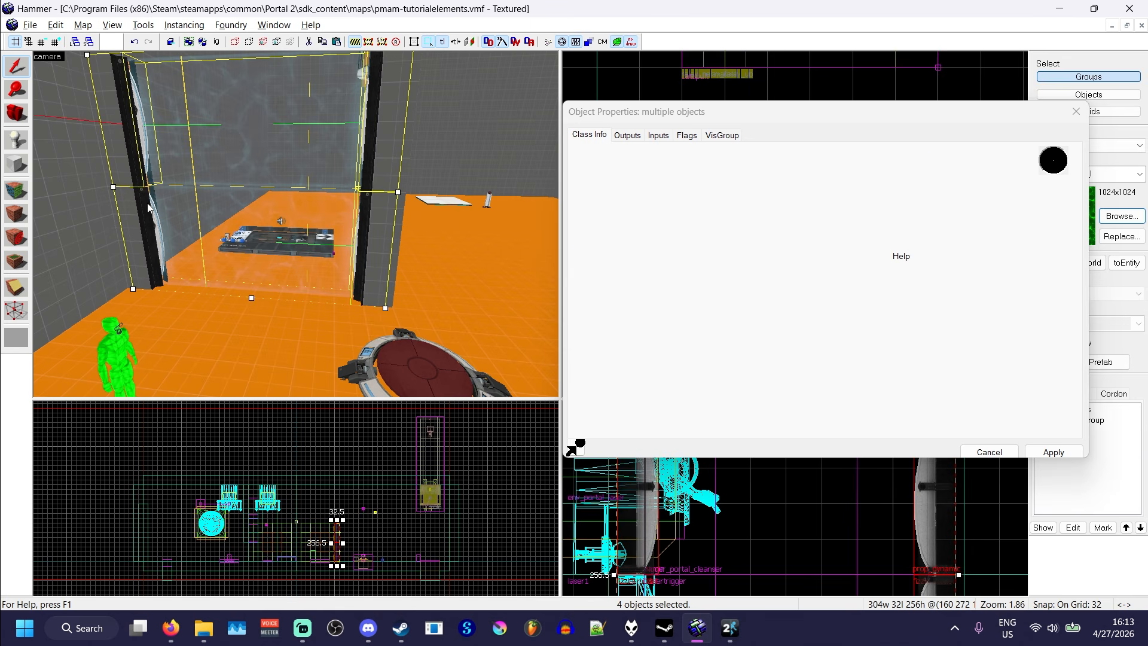
{"action": "scroll", "coordinate": [677, 297], "scroll_direction": "down", "scroll_amount": 10}
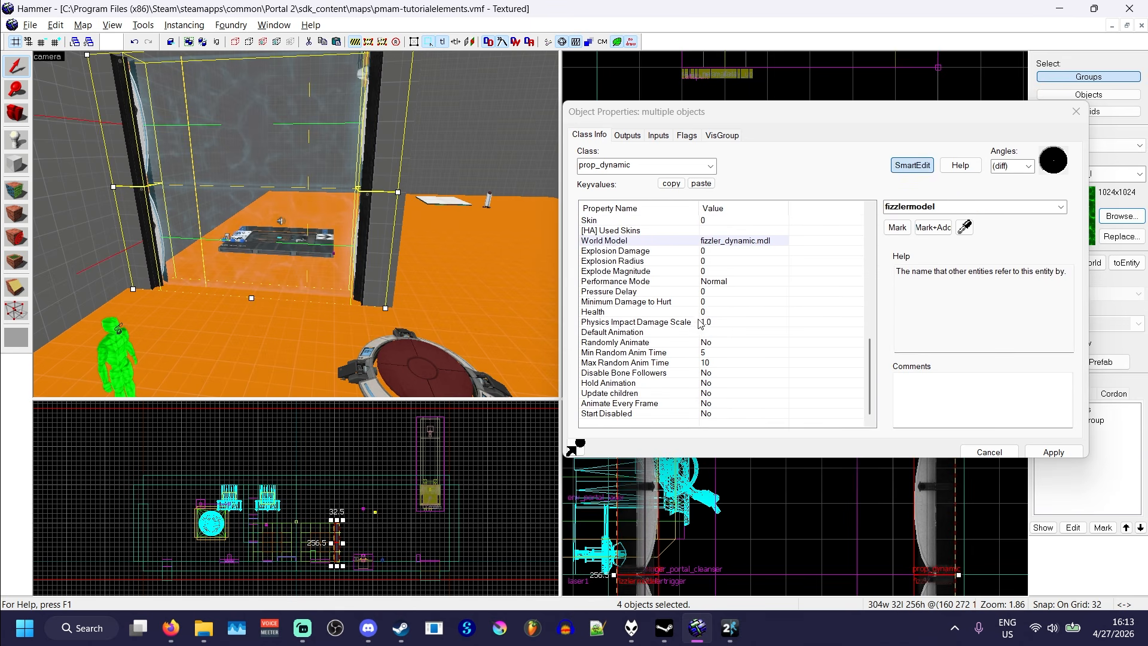
{"action": "left_click", "coordinate": [600, 386]}
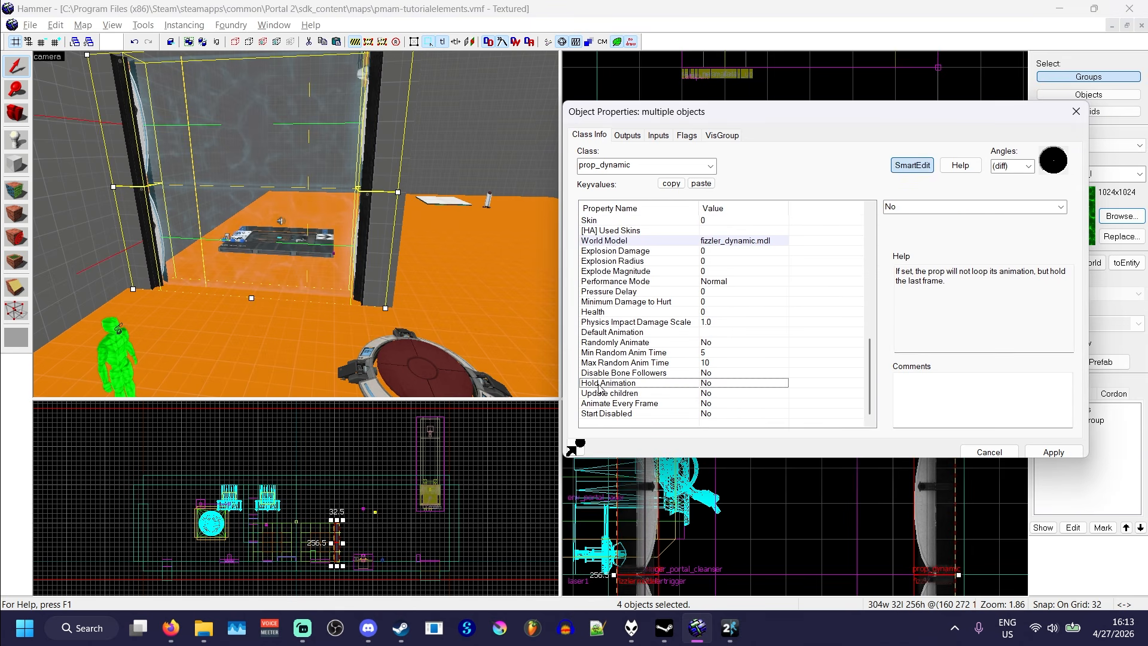
{"action": "left_click", "coordinate": [1061, 207]}
{"action": "left_click", "coordinate": [1016, 226]}
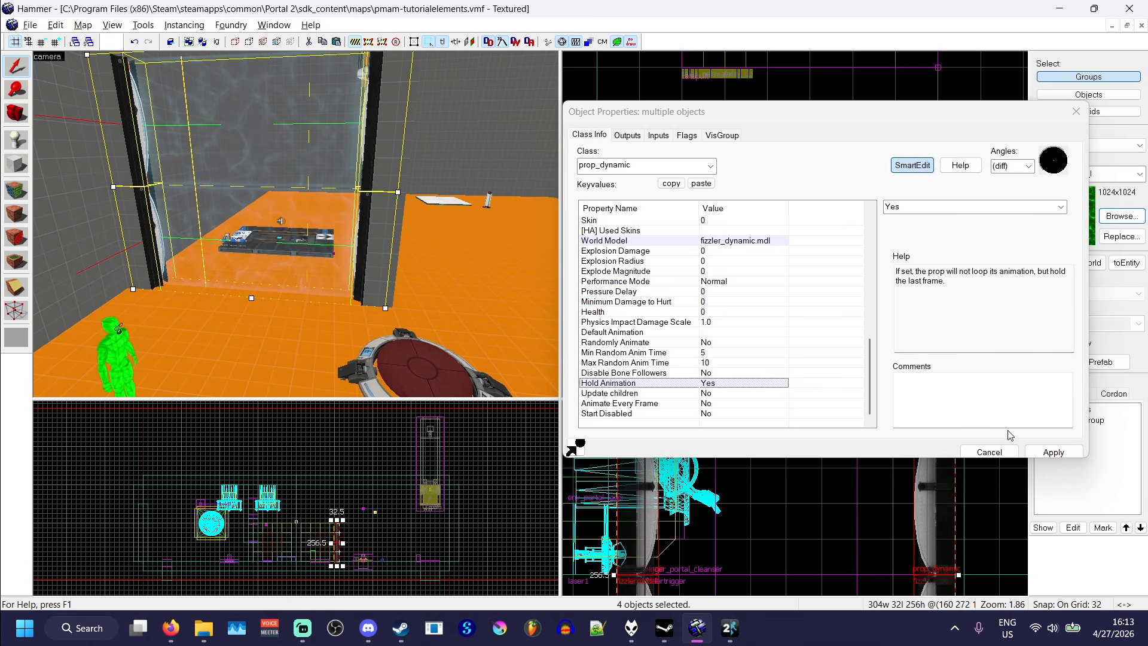
{"action": "left_click", "coordinate": [1044, 453]}
Set the parameter override of the floor button's OnPressed fizzlermodel output to close and apply it.
{"action": "left_click", "coordinate": [401, 361]}
{"action": "left_click", "coordinate": [627, 135]}
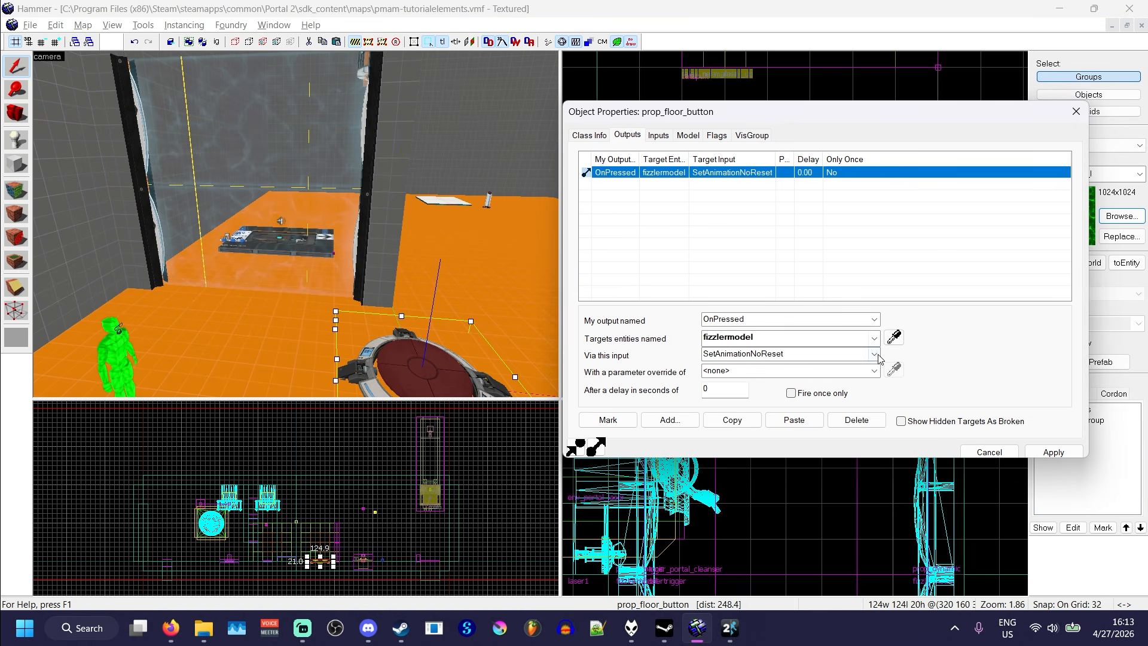
{"action": "left_click", "coordinate": [753, 369]}
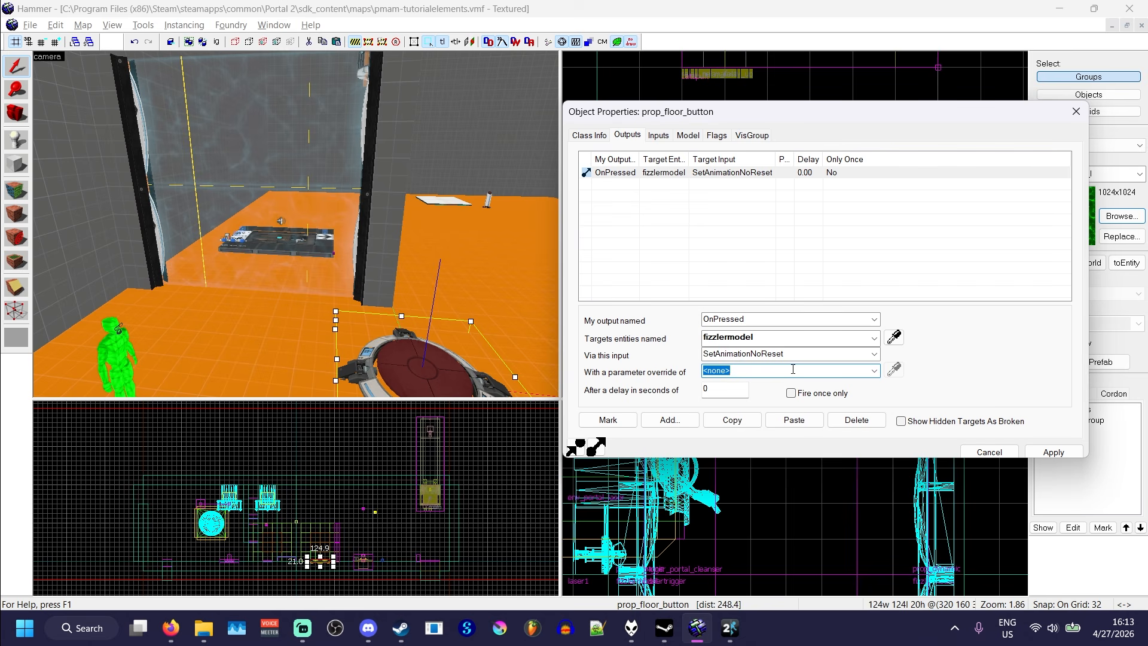
{"action": "type", "text": "close"}
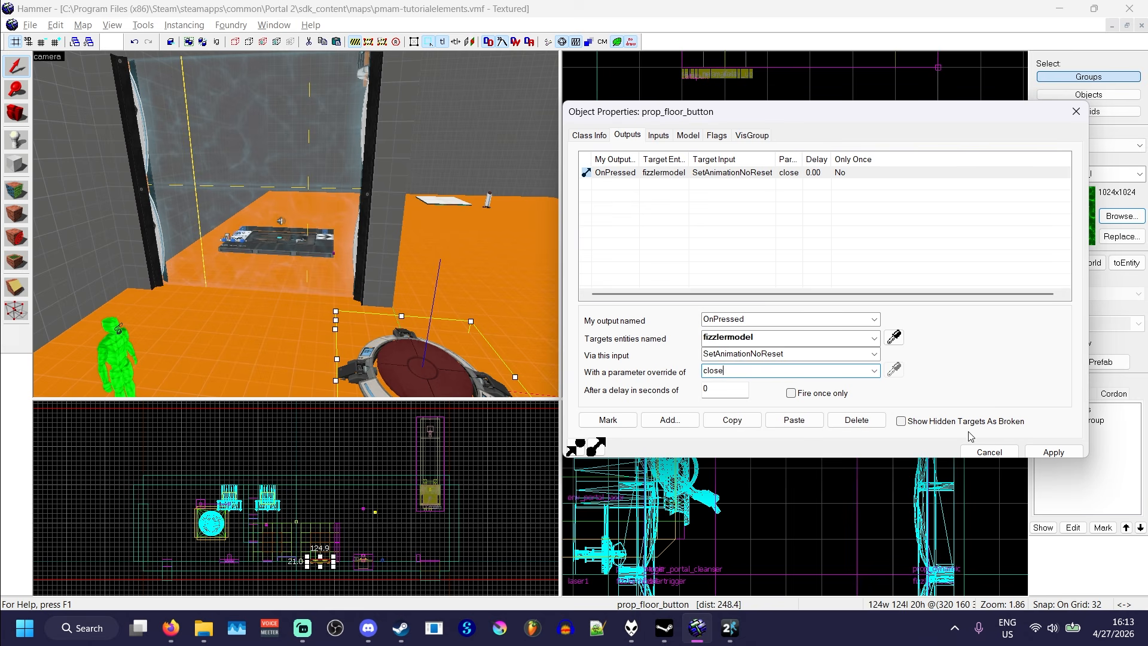
{"action": "left_click", "coordinate": [1046, 452]}
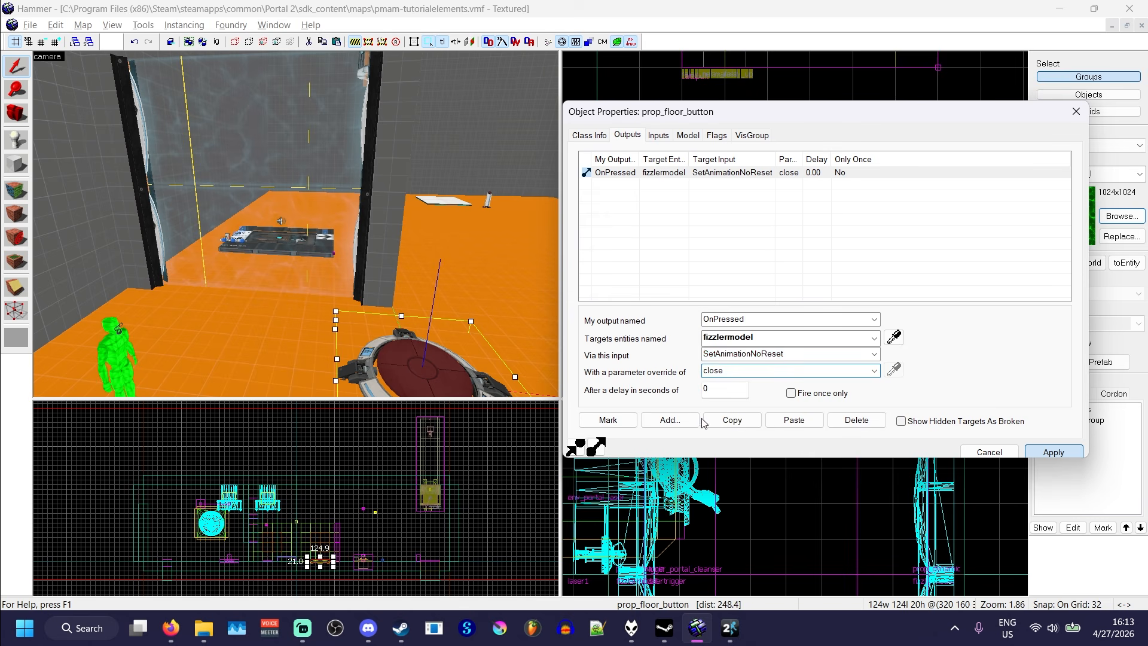
Add a second OnPressed output to the floor button that sends Disable to fizzlertrigger.
{"action": "left_click", "coordinate": [671, 420]}
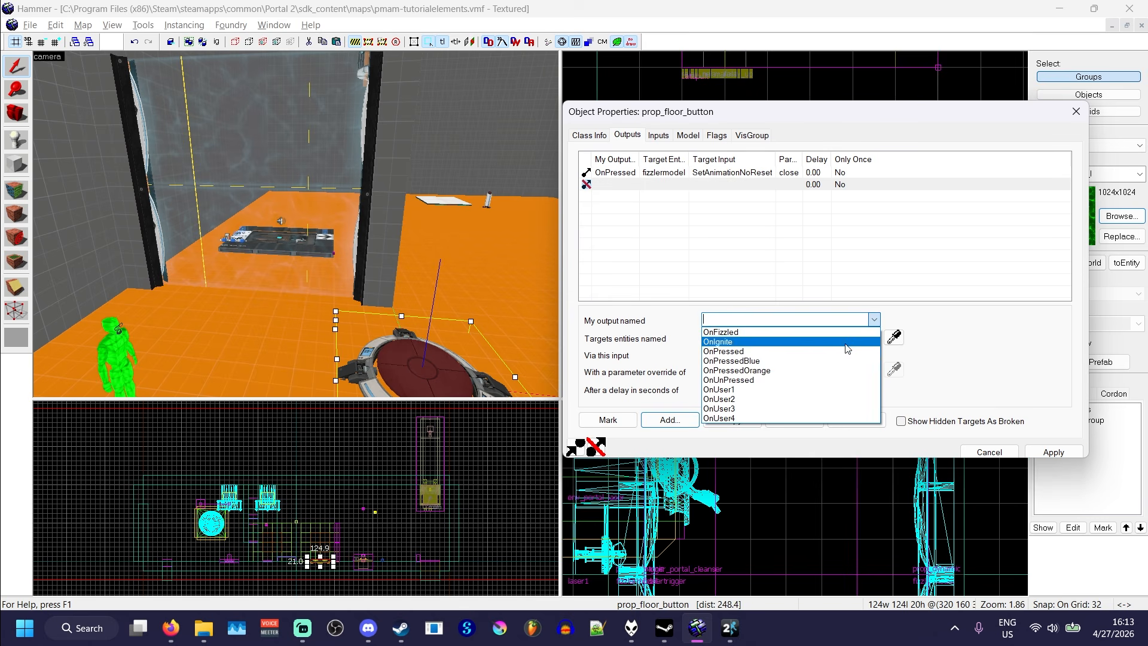
{"action": "left_click", "coordinate": [844, 352]}
{"action": "left_click", "coordinate": [893, 339]}
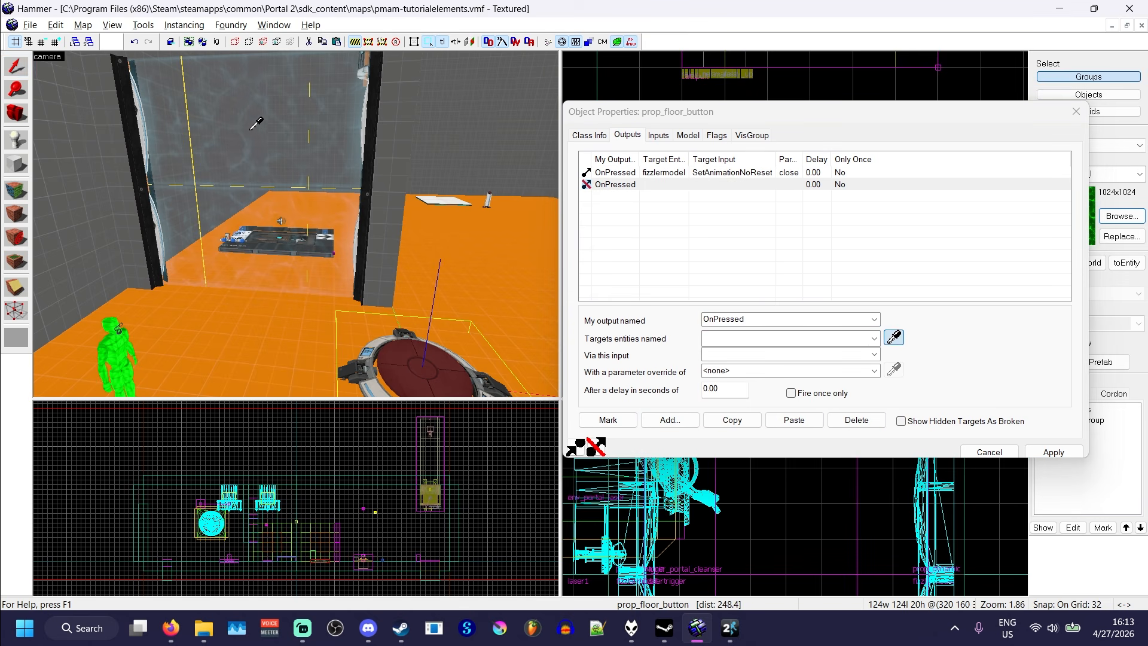
{"action": "left_click", "coordinate": [270, 113]}
{"action": "left_click", "coordinate": [874, 354]}
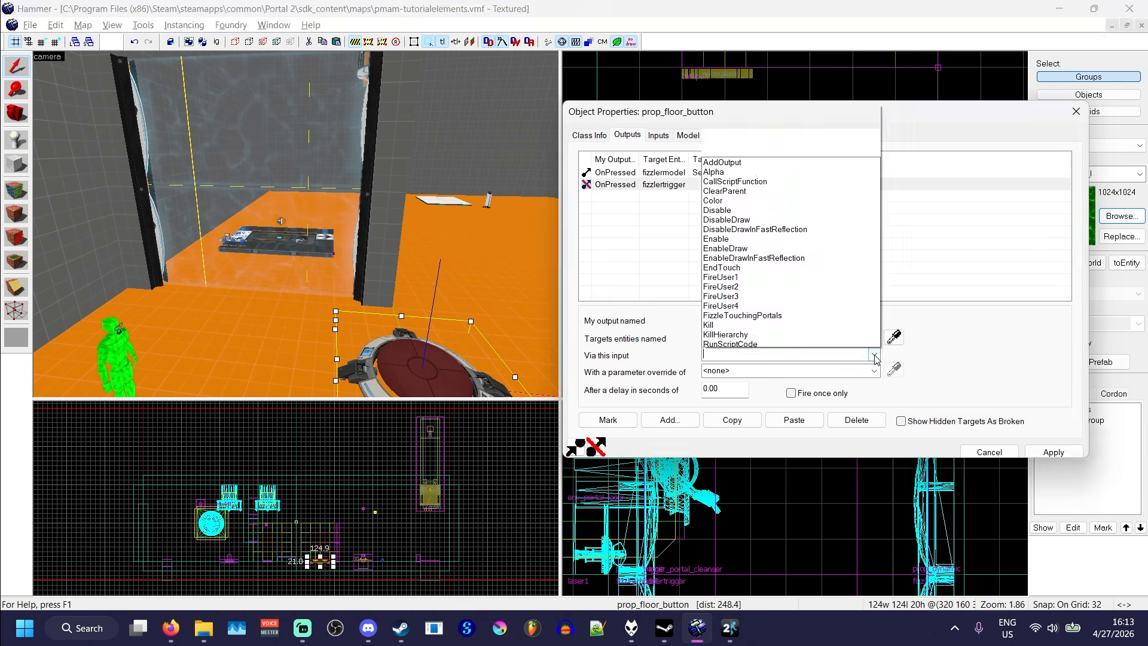
{"action": "left_click", "coordinate": [733, 118]}
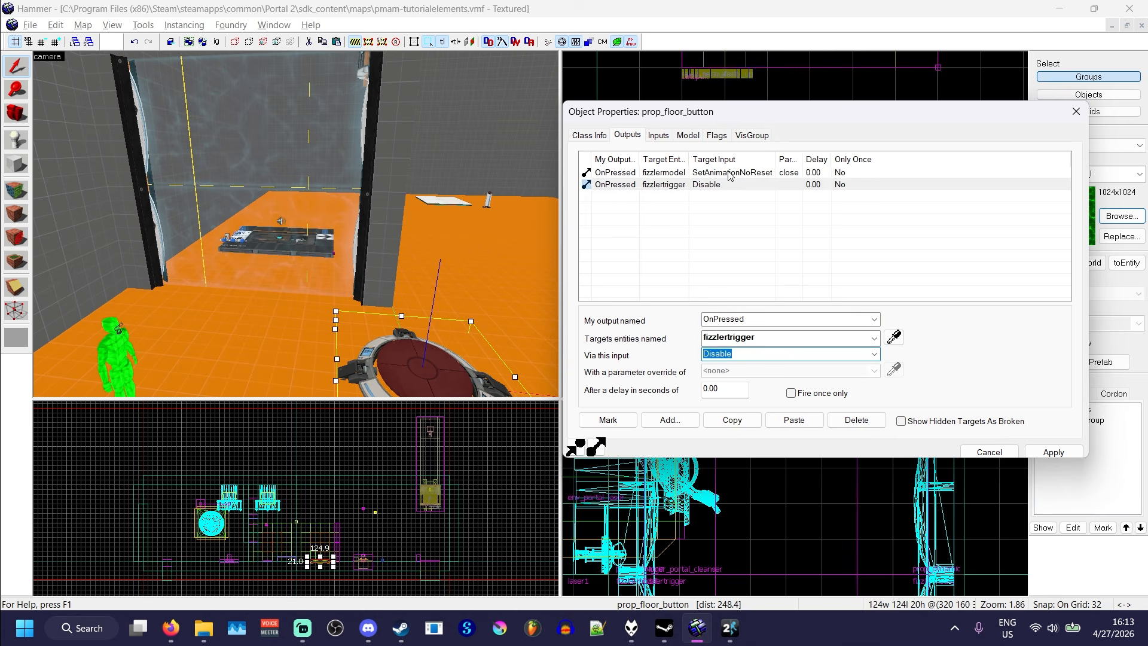
Duplicate both OnPressed outputs and set the copies to fire on OnUnPressed.
{"action": "left_click", "coordinate": [598, 172]}
{"action": "left_click", "coordinate": [598, 184], "text": "shift"}
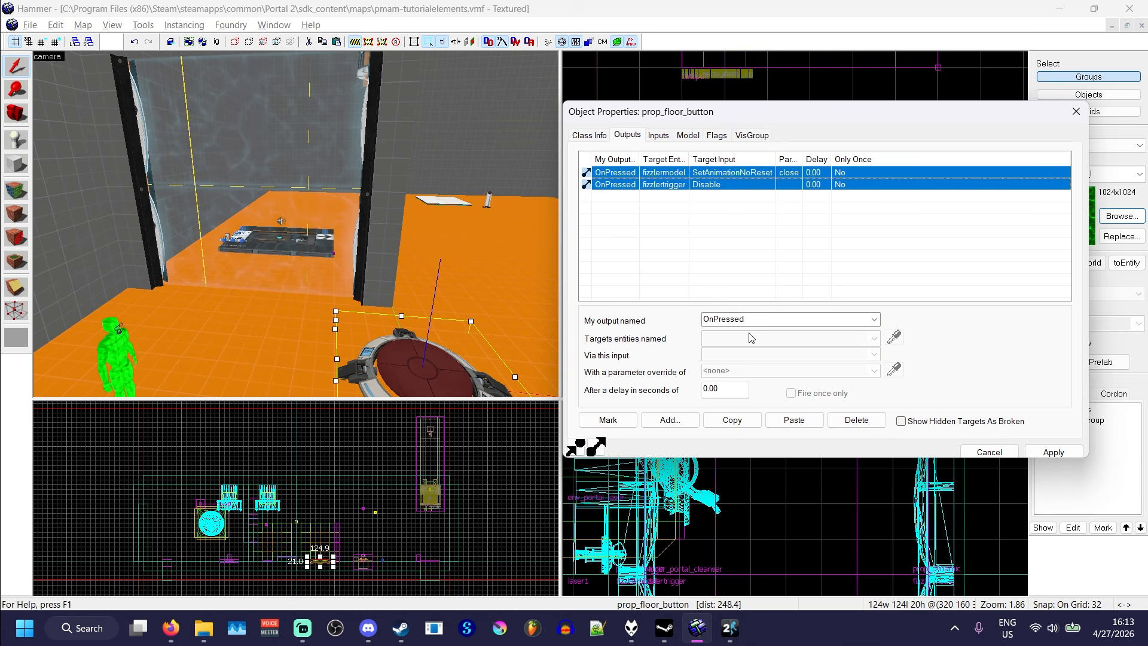
{"action": "left_click", "coordinate": [751, 419]}
{"action": "left_click", "coordinate": [780, 420]}
{"action": "left_click", "coordinate": [874, 318]}
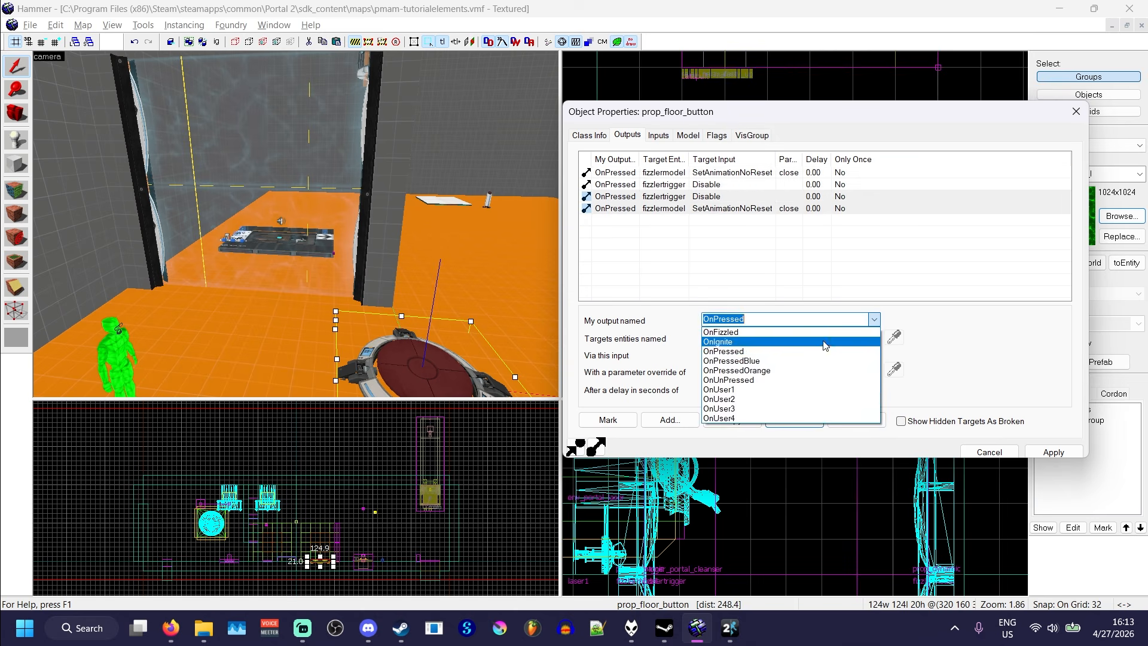
{"action": "left_click", "coordinate": [728, 380]}
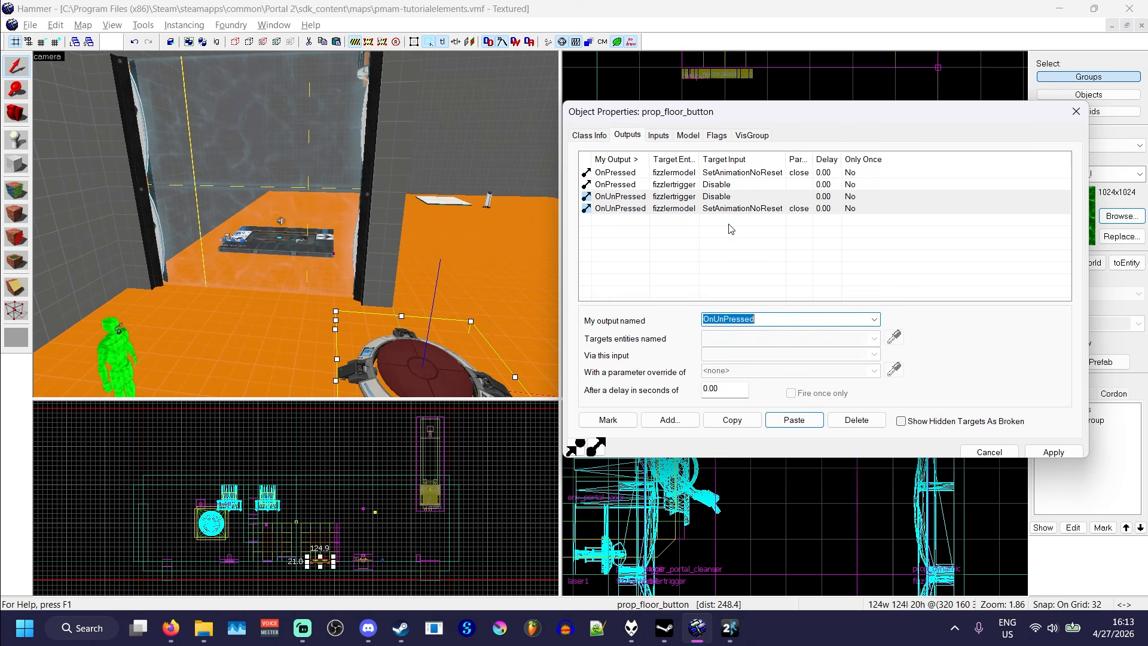
Set the parameter override of the OnUnPressed fizzlermodel output to open.
{"action": "left_click", "coordinate": [756, 210]}
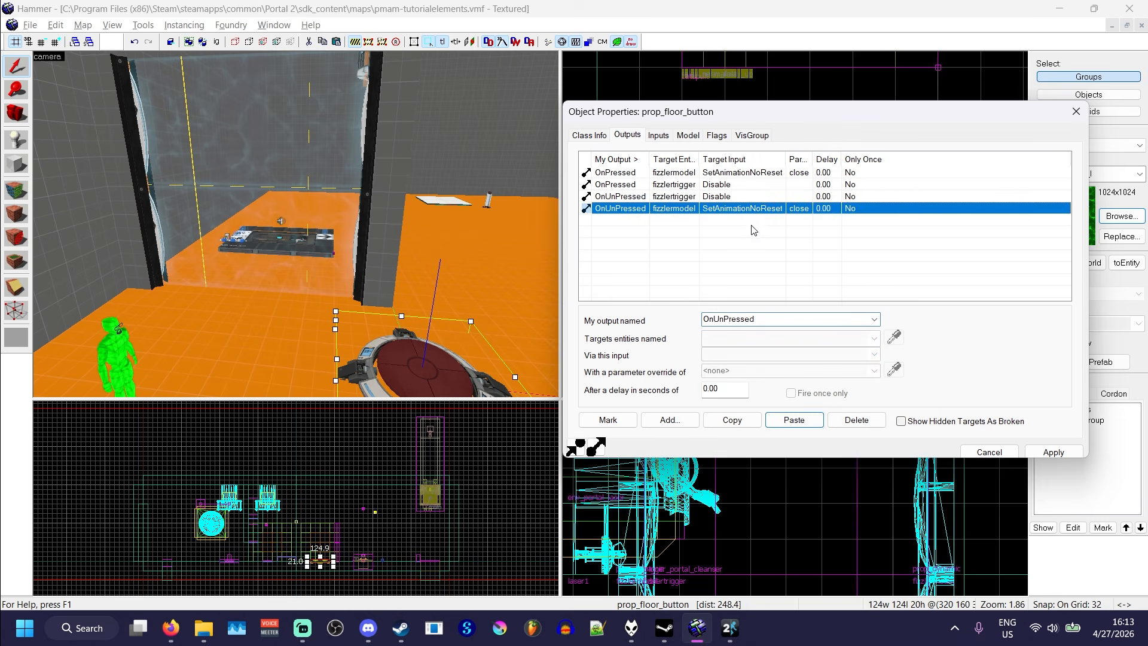
{"action": "left_click", "coordinate": [697, 196]}
{"action": "left_click", "coordinate": [706, 209]}
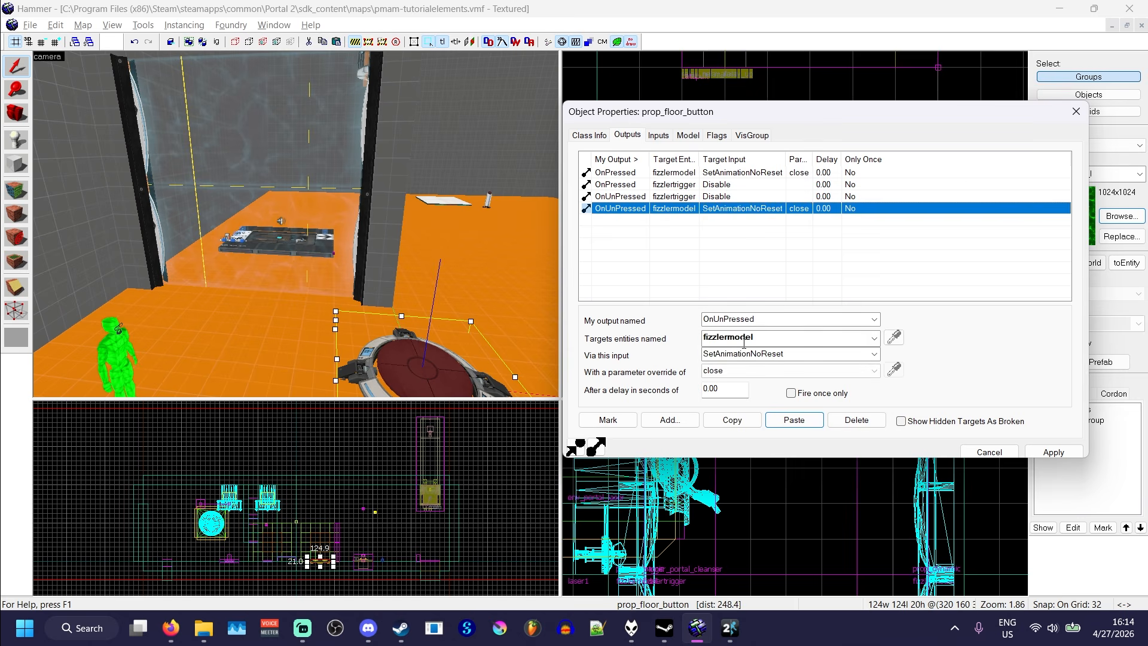
{"action": "left_click", "coordinate": [731, 369]}
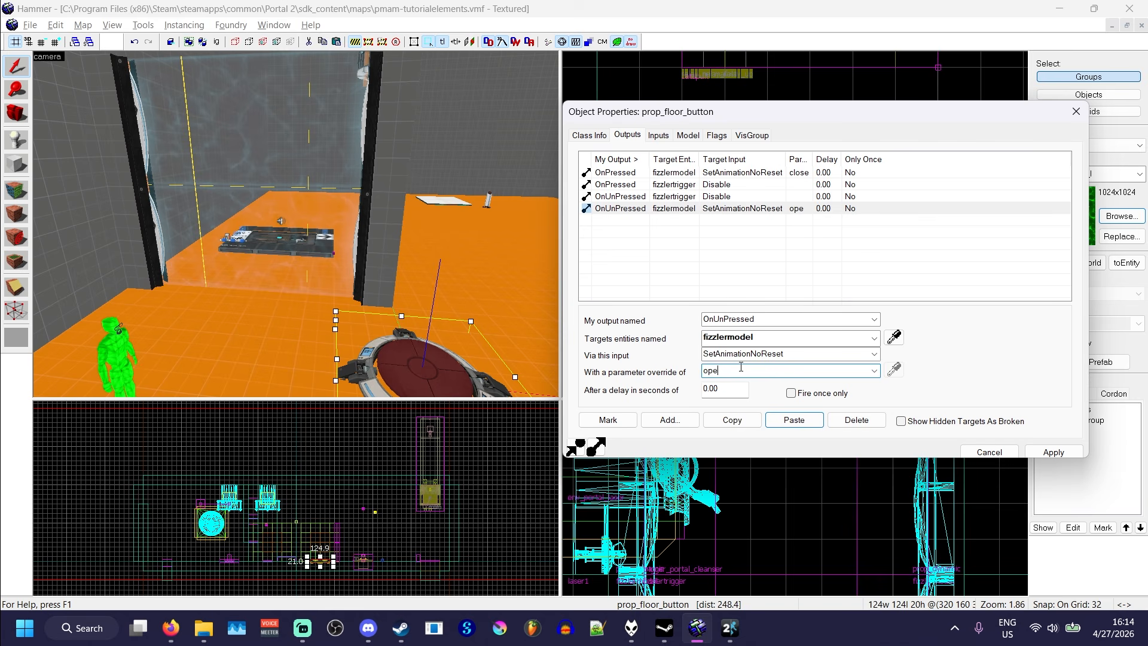
Set the OnUnPressed fizzlertrigger output's input to Enable, apply the changes and close the button's properties.
{"action": "left_click", "coordinate": [700, 196]}
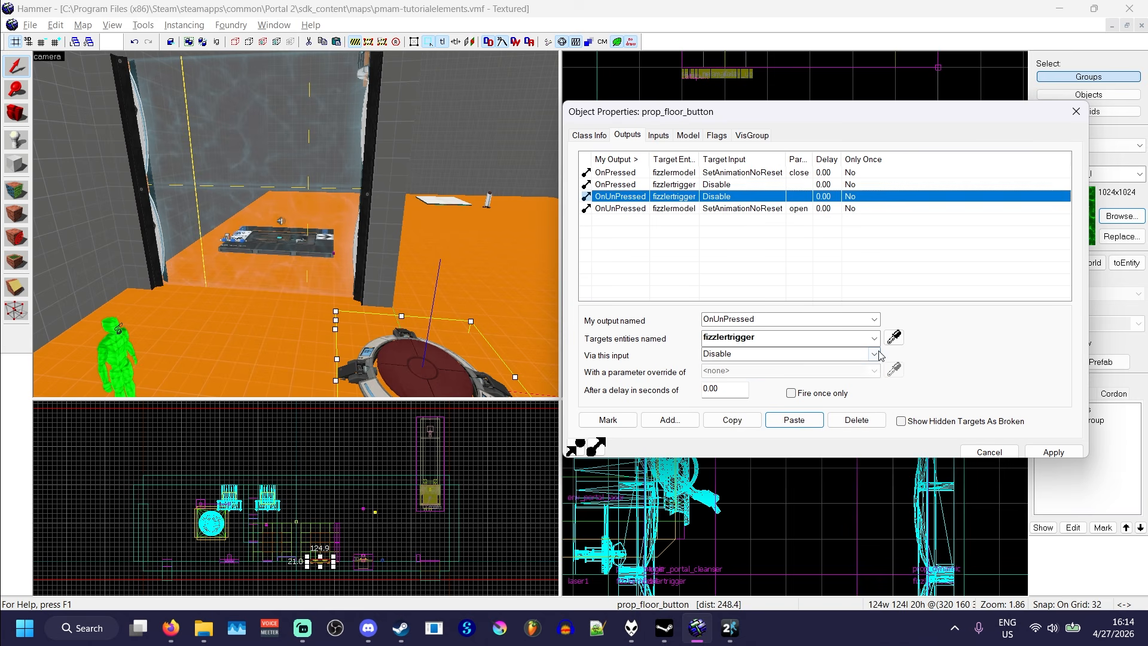
{"action": "left_click", "coordinate": [875, 354]}
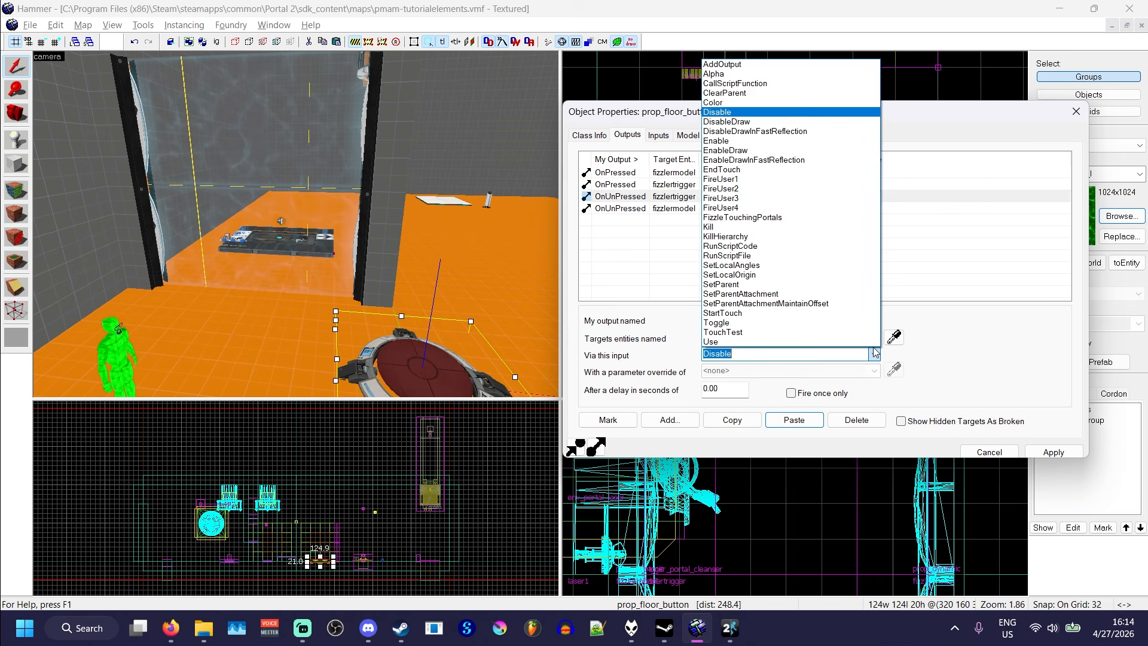
{"action": "left_click", "coordinate": [742, 141]}
{"action": "left_click", "coordinate": [1046, 455]}
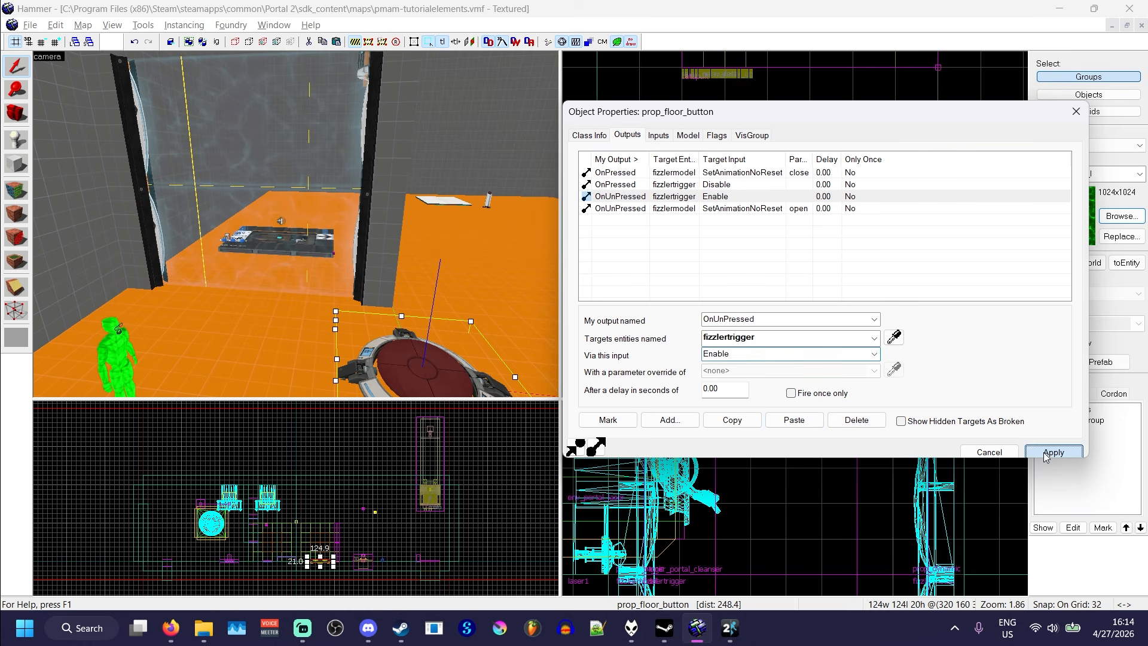
{"action": "left_click", "coordinate": [1009, 454]}
Clear the selection, then compile the map and launch it in the game.
{"action": "left_click", "coordinate": [715, 267]}
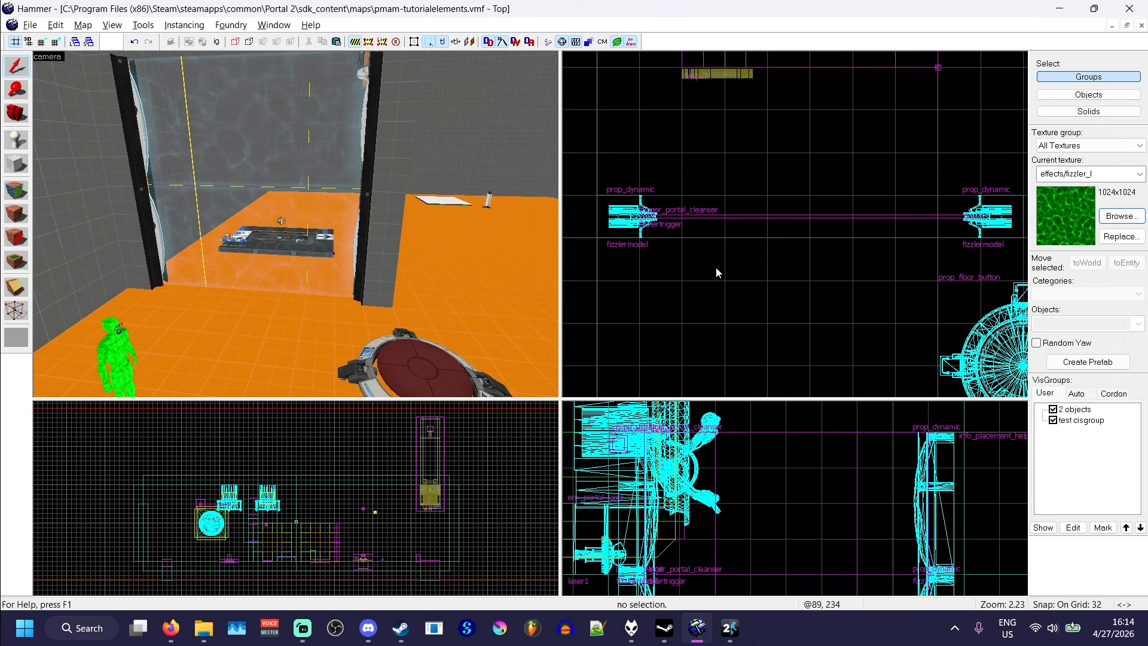
{"action": "key", "text": "F9"}
{"action": "key", "text": "Return"}
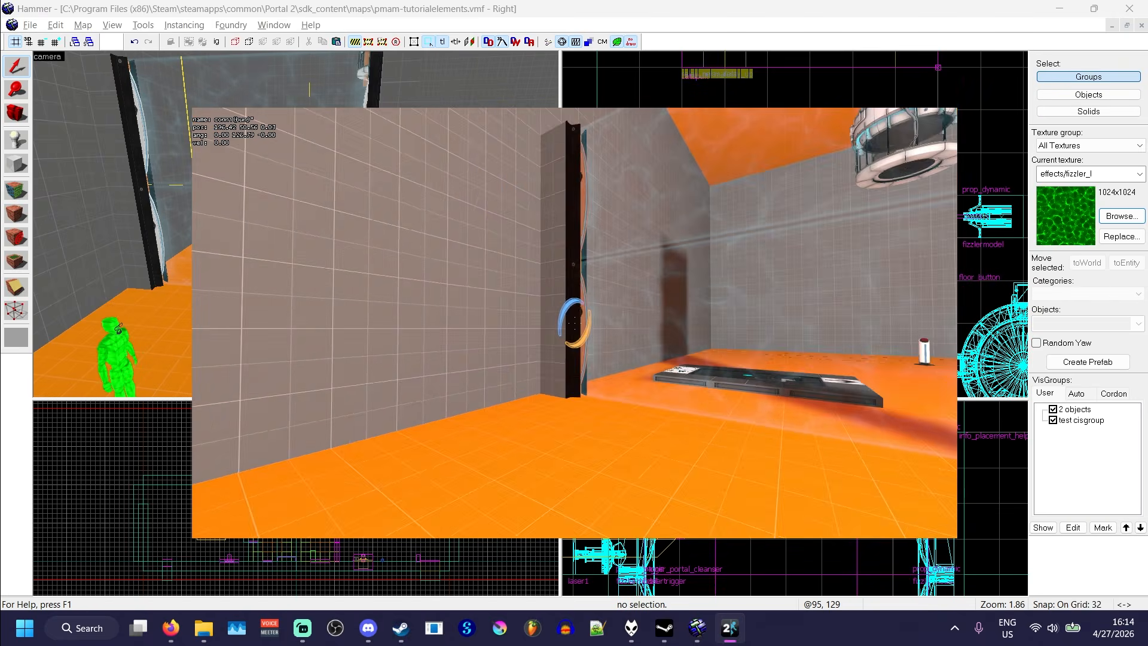
Walk around the fizzler and floor button in the game to examine the emitters, then return to Hammer.
{"action": "key", "text": "d"}
{"action": "key", "text": "d"}
{"action": "key", "text": "w"}
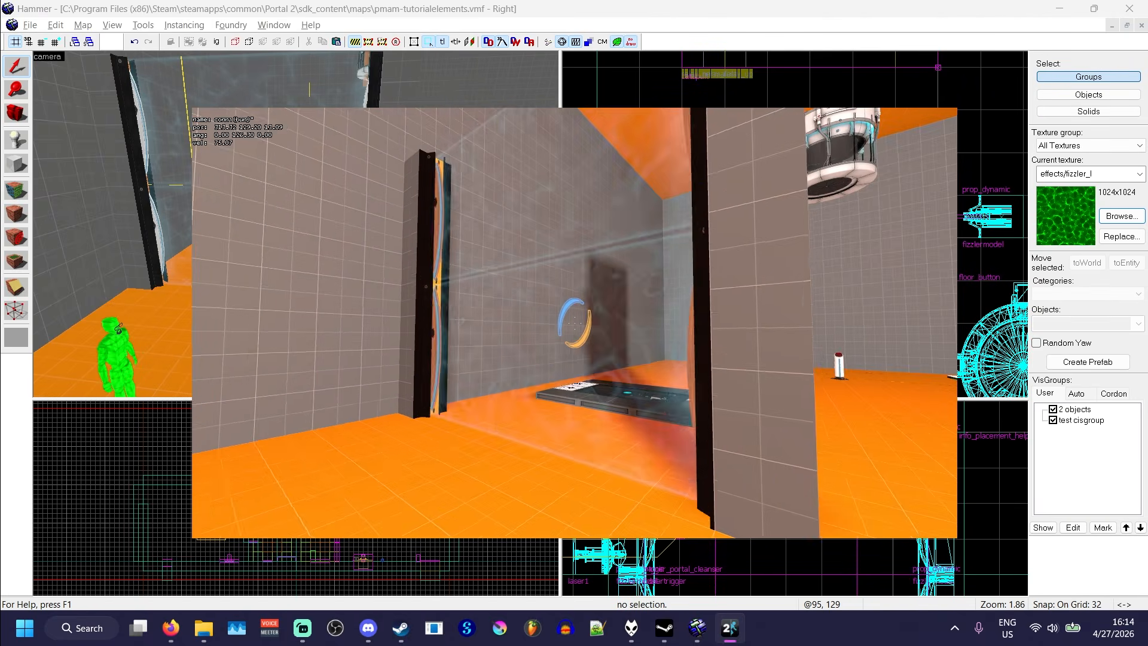
{"action": "scroll", "coordinate": [574, 323], "scroll_direction": "up", "scroll_amount": 1}
{"action": "key", "text": "a"}
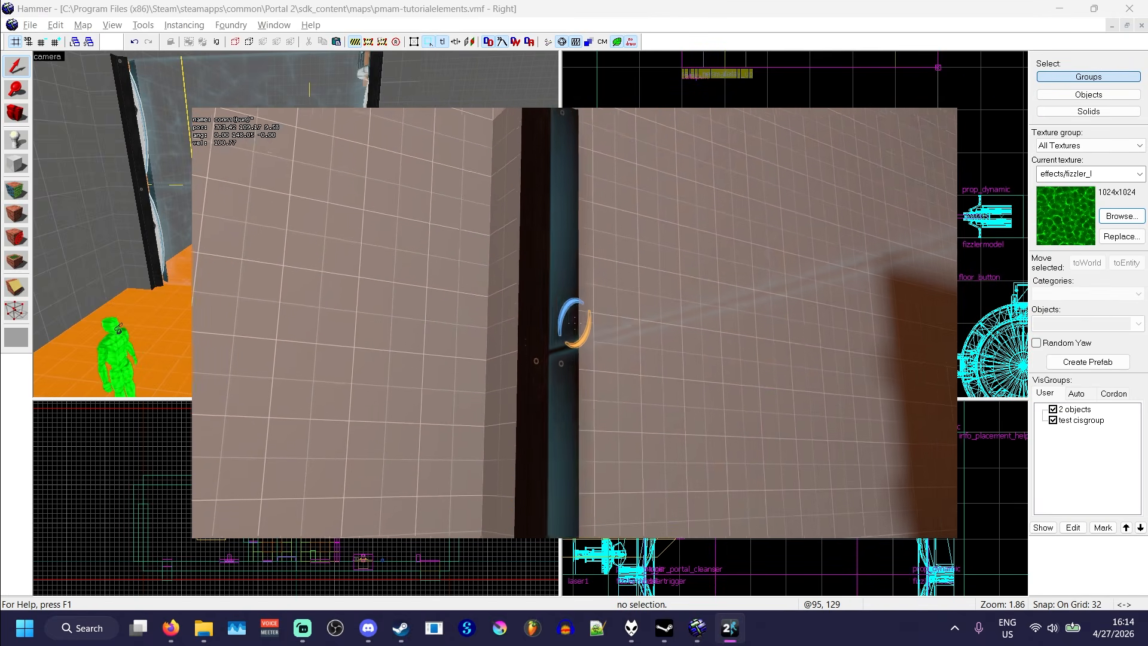
{"action": "key", "text": "d"}
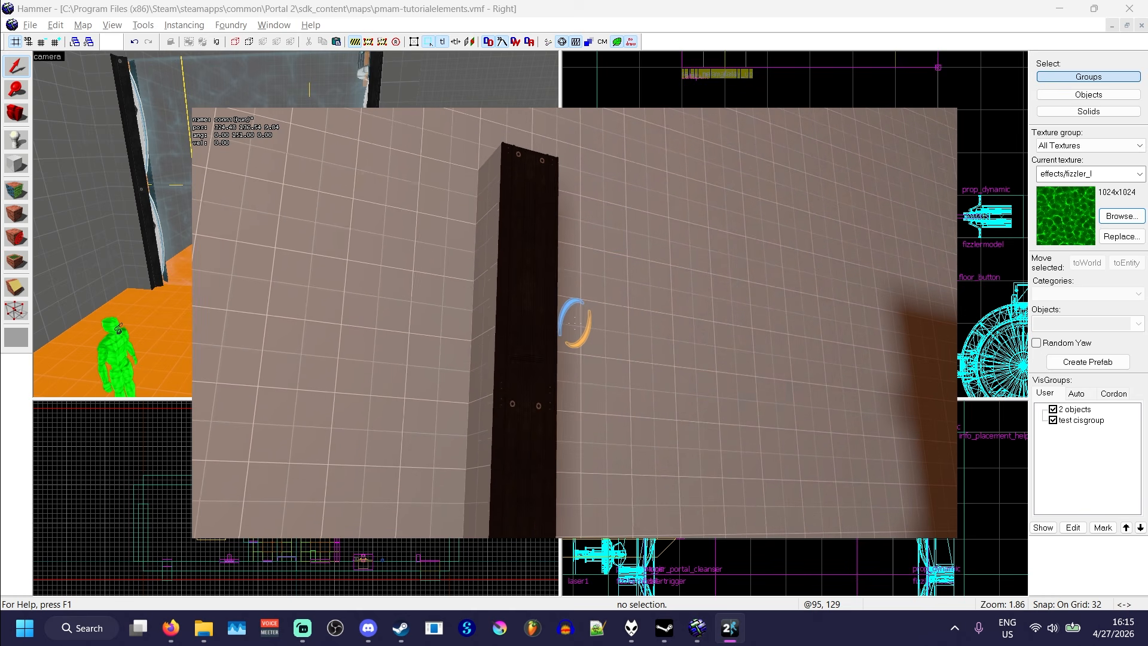
{"action": "key", "text": "a"}
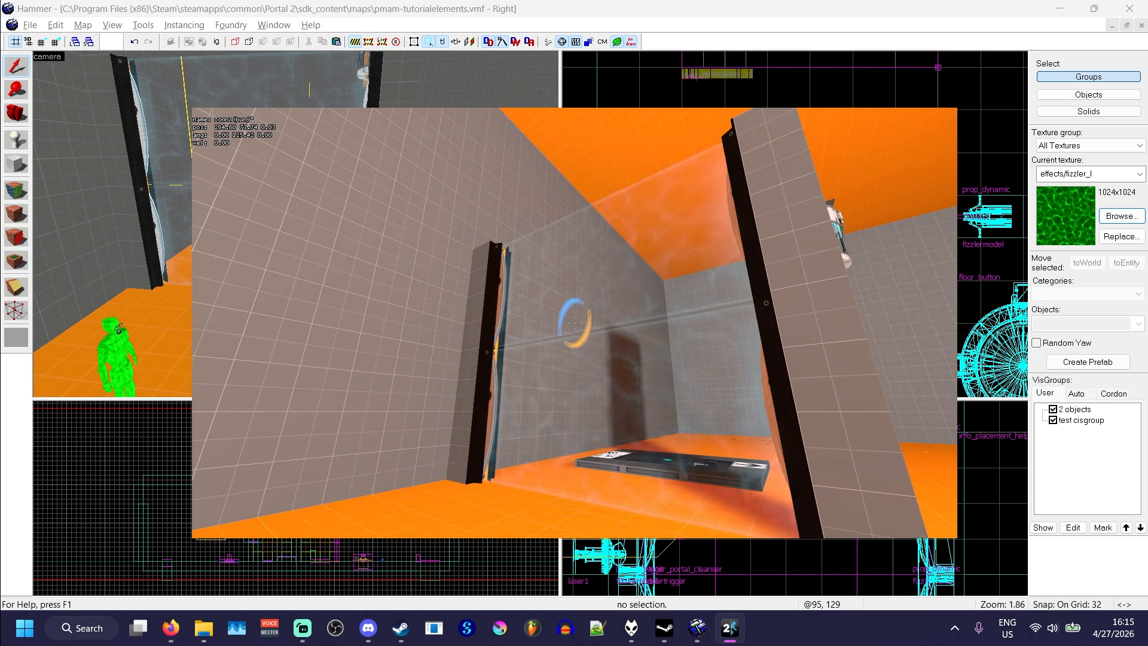
{"action": "key", "text": "a"}
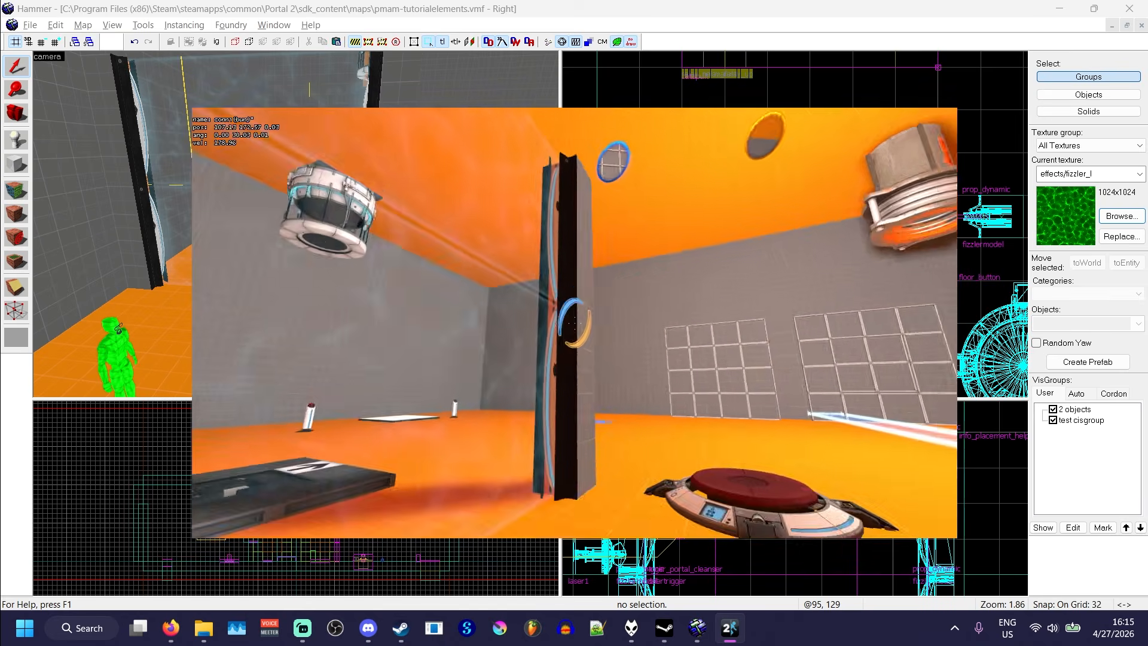
{"action": "key", "text": "a"}
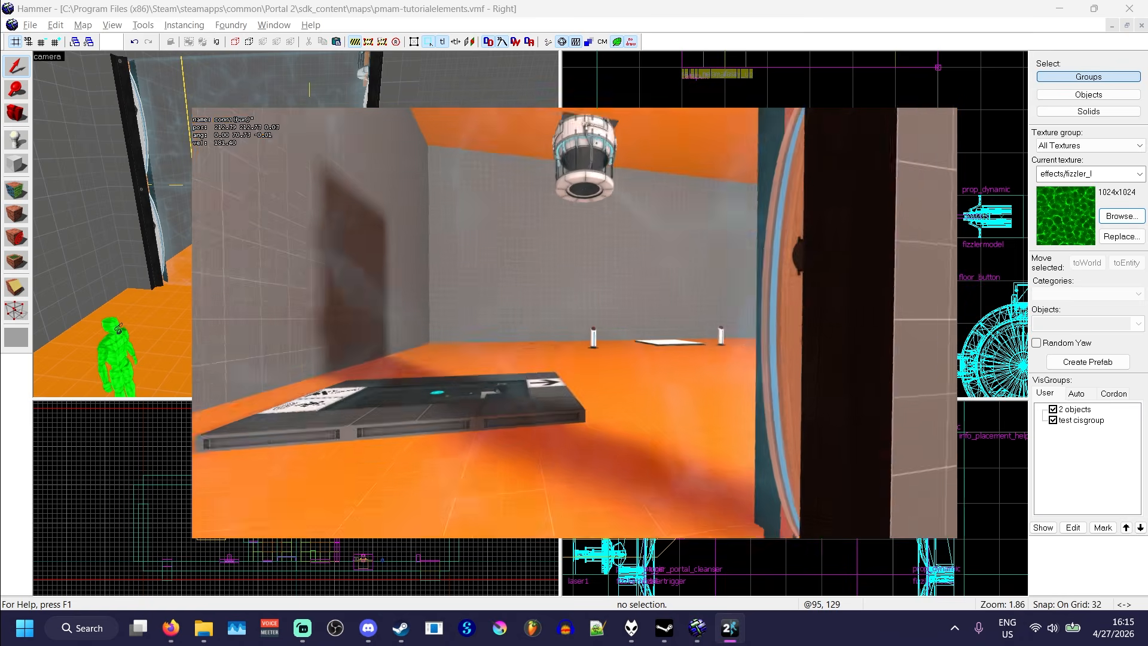
{"action": "key", "text": "grave"}
{"action": "left_click", "coordinate": [551, 31]}
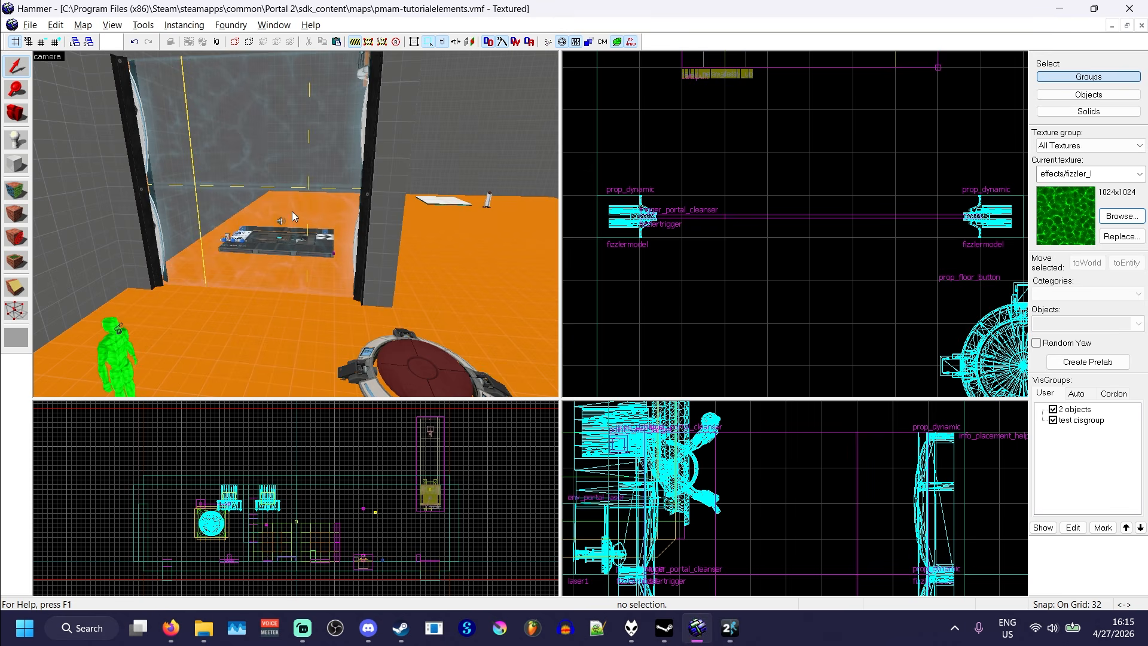
Reduce the grid snap to 4 and trim one side of the 32-unit pillar behind the fizzler emitters by 4 units.
{"action": "key", "text": "z"}
{"action": "key", "text": "w"}
{"action": "key", "text": "d"}
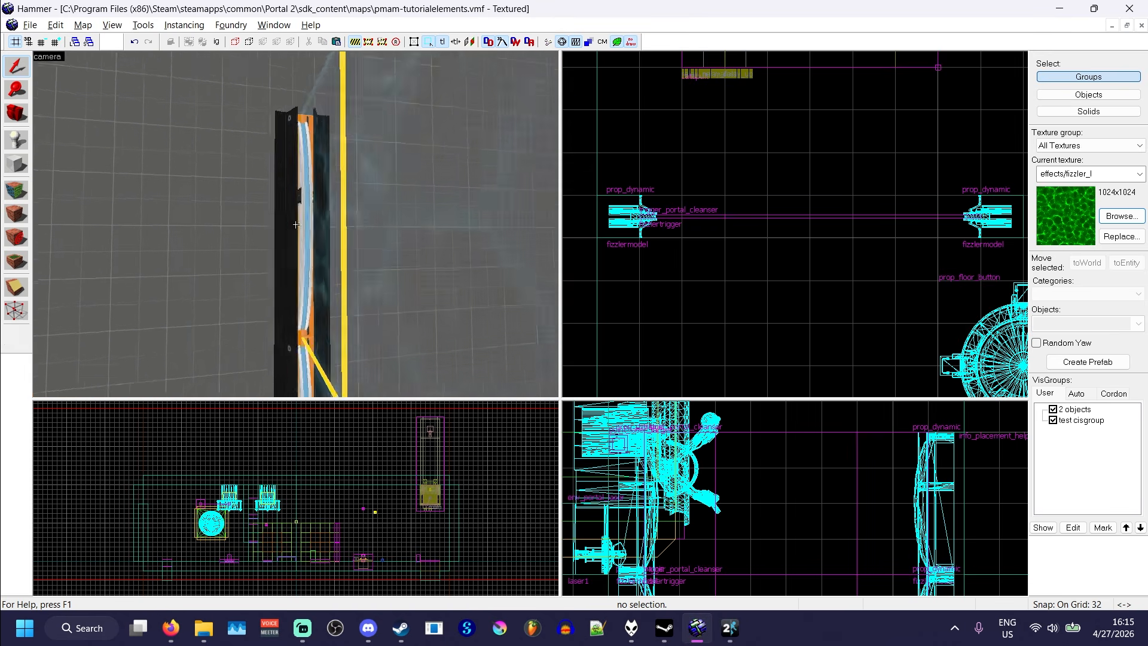
{"action": "left_click", "coordinate": [296, 224]}
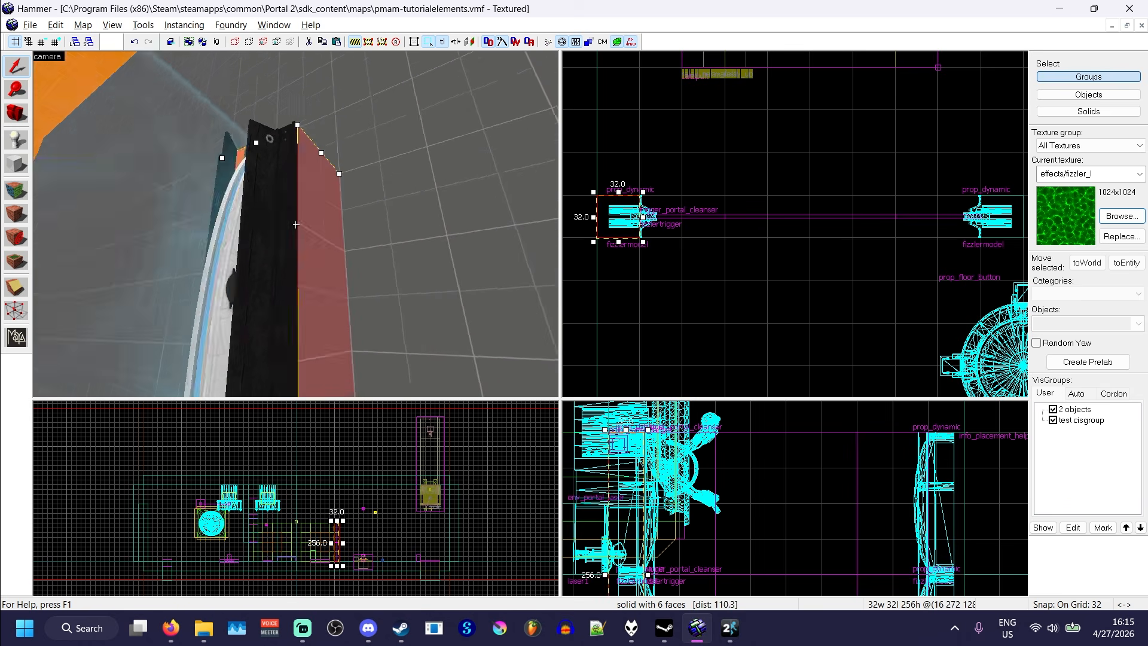
{"action": "key", "text": "z"}
{"action": "scroll", "coordinate": [592, 217], "scroll_direction": "up", "scroll_amount": 9}
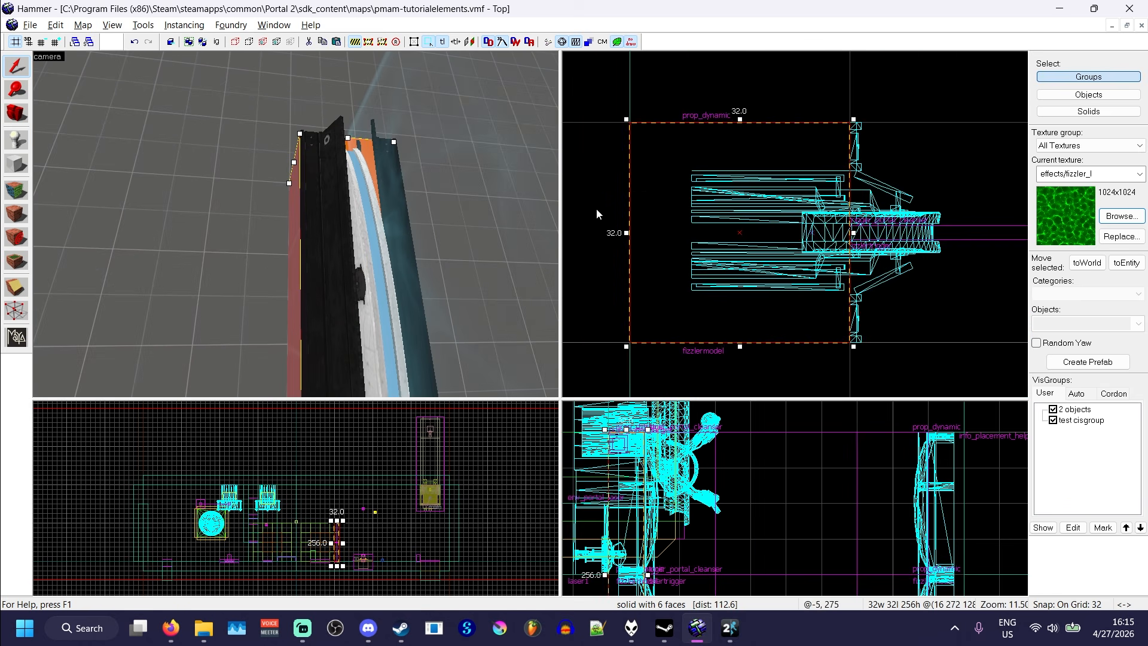
{"action": "key", "text": "bracketleft"}
{"action": "key", "text": "bracketleft"}
{"action": "scroll", "coordinate": [726, 212], "scroll_direction": "up", "scroll_amount": 1}
{"action": "key", "text": "bracketleft"}
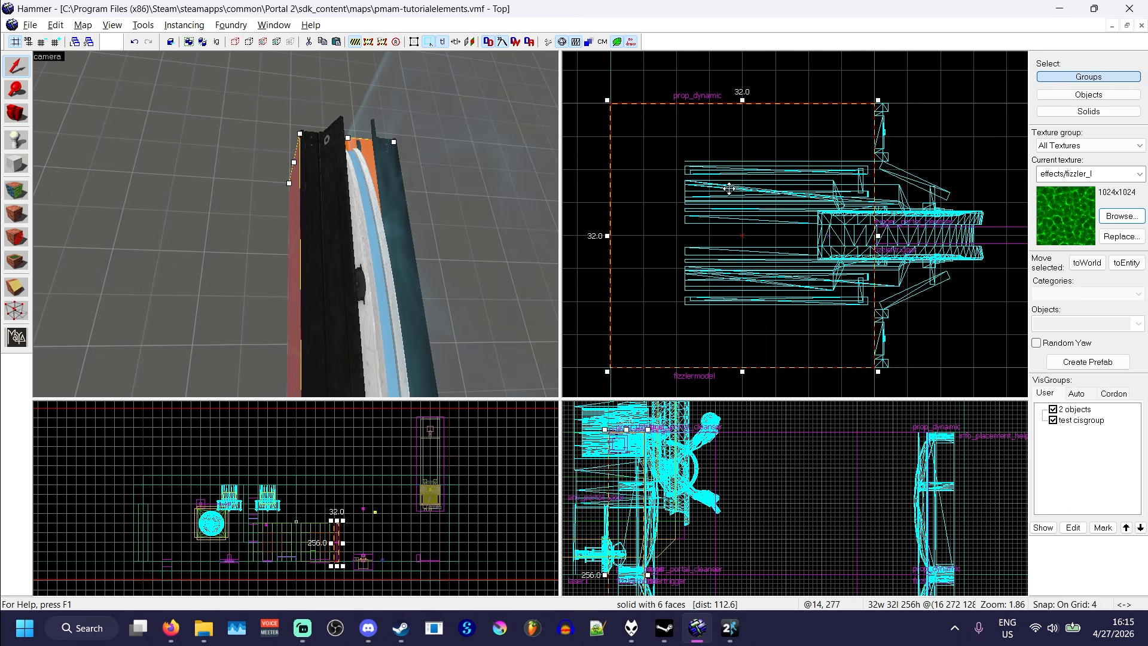
{"action": "mouse_move", "coordinate": [741, 100]}
{"action": "left_mouse_down"}
{"action": "mouse_move", "coordinate": [742, 335]}
{"action": "mouse_move", "coordinate": [742, 121]}
{"action": "left_mouse_up"}
{"action": "key", "text": "Escape"}
Clear the selection and examine the trimmed pillar and the fizzler emitter in front of it from several sides.
{"action": "key", "text": "z"}
{"action": "key", "text": "w"}
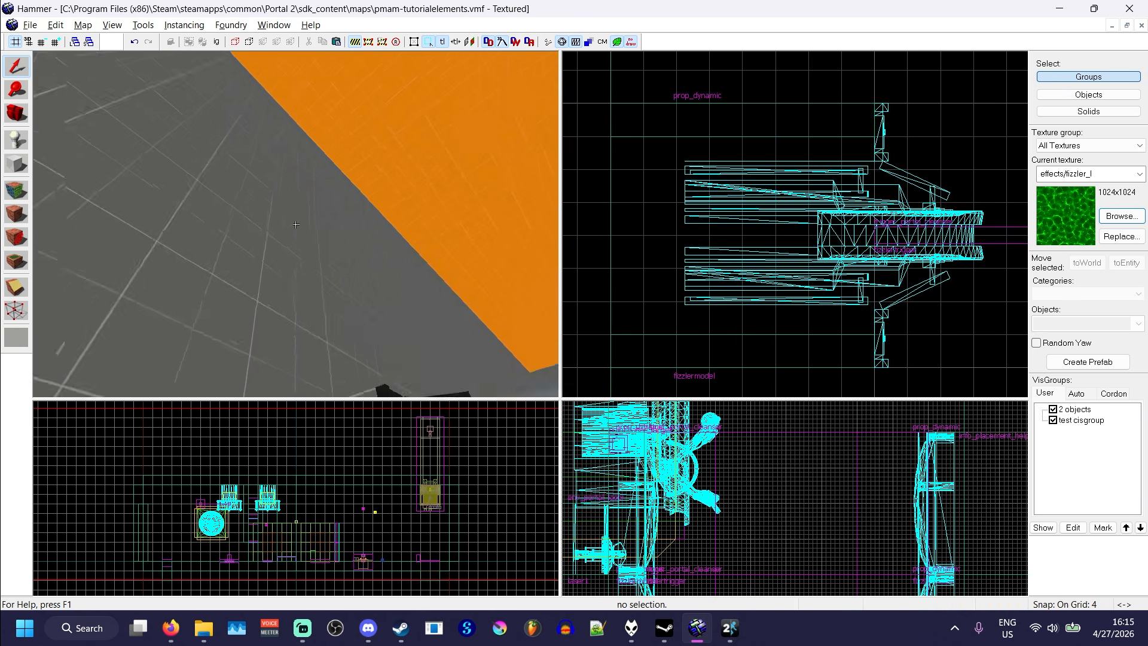
{"action": "key", "text": "d"}
{"action": "key", "text": "d"}
{"action": "key", "text": "w"}
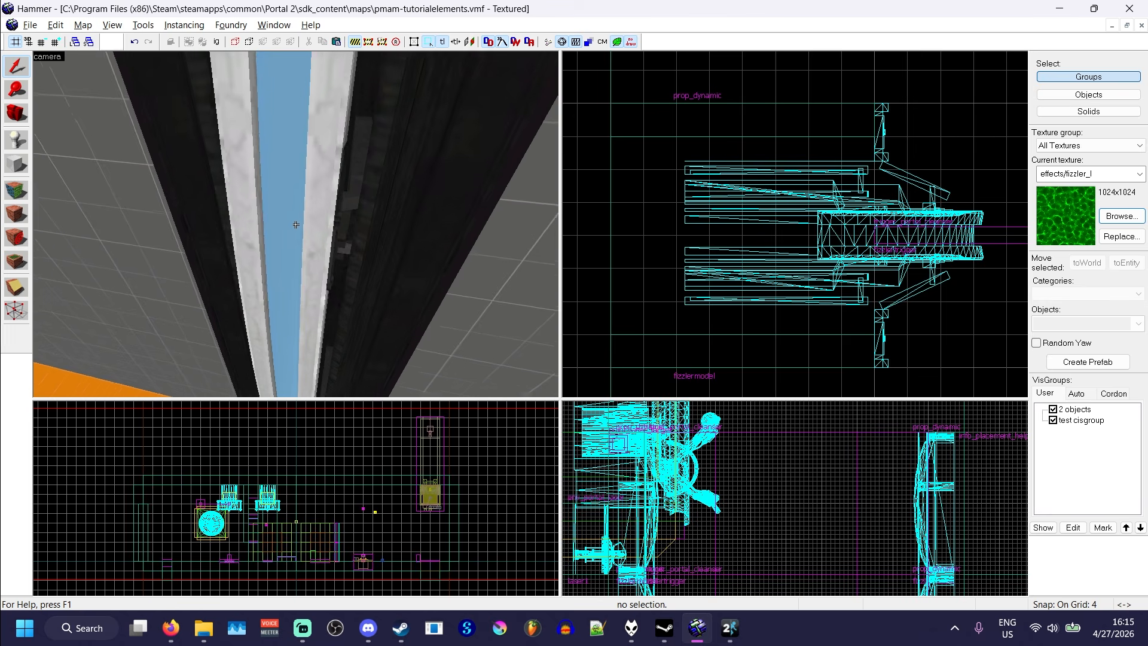
{"action": "key", "text": "d"}
{"action": "key", "text": "s"}
{"action": "key", "text": "a"}
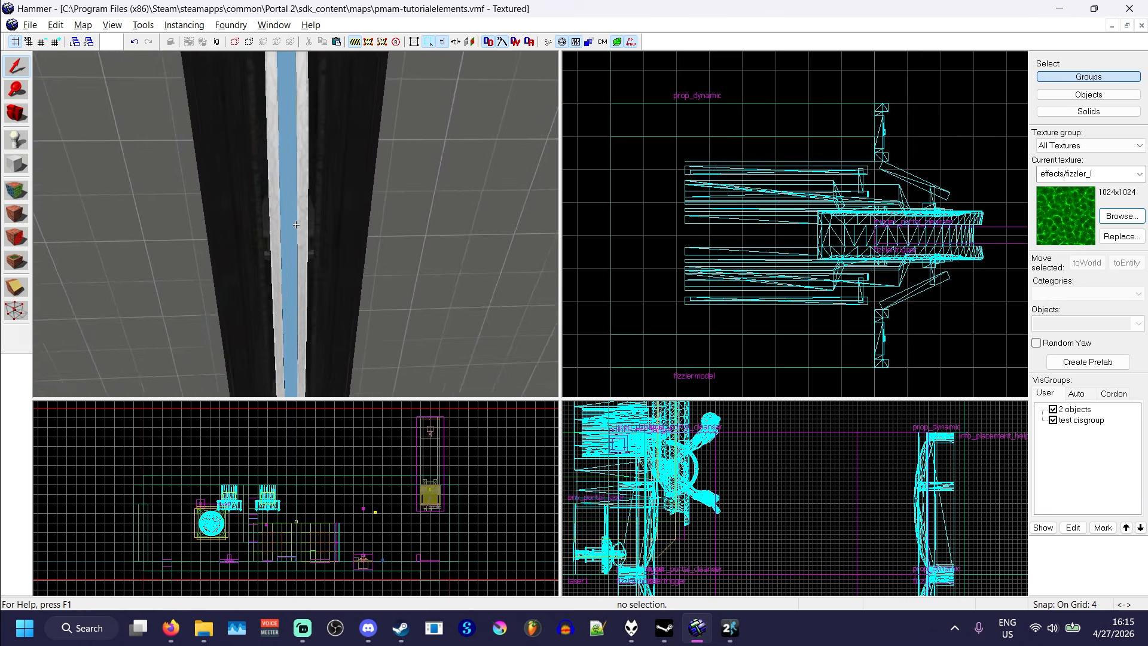
{"action": "key", "text": "w"}
{"action": "key", "text": "s"}
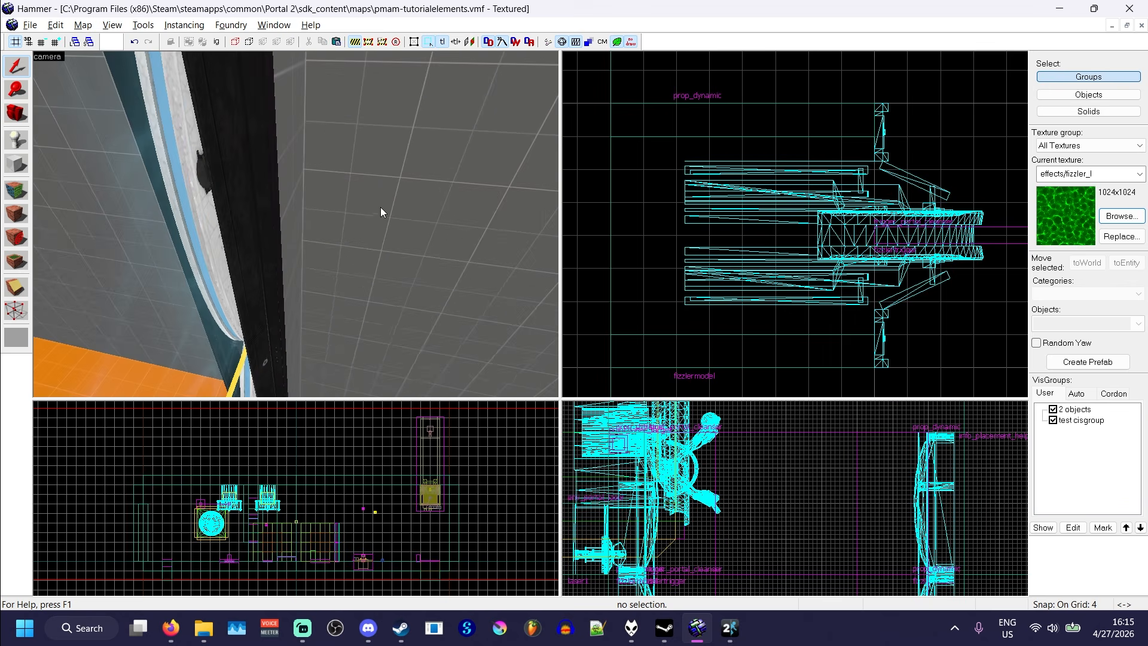
{"action": "key", "text": "s"}
{"action": "key", "text": "s"}
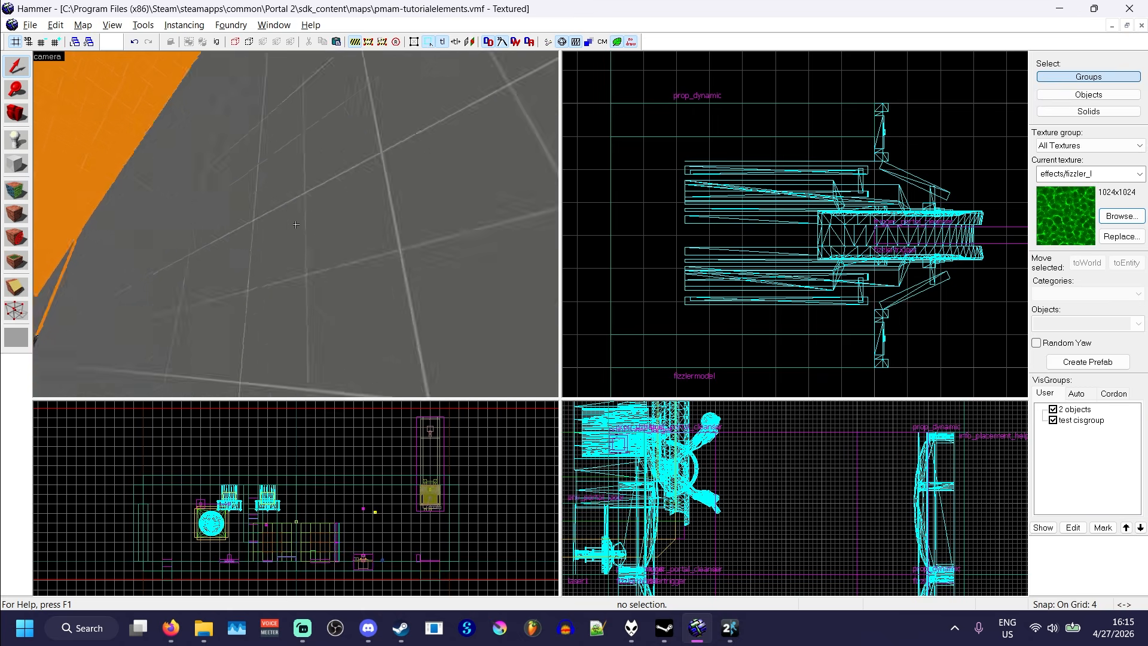
{"action": "key", "text": "s"}
{"action": "key", "text": "a"}
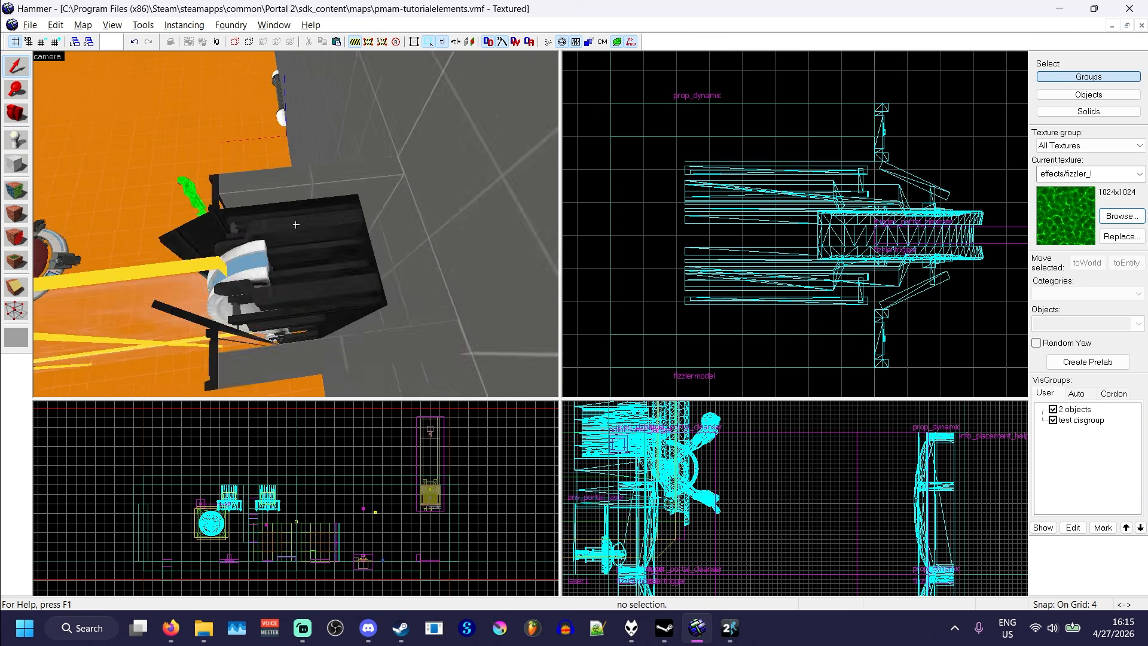
Select the 4-unit side piece of the pillar, clear the selection, and inspect how the pillar lines up with the emitter.
{"action": "key", "text": "z"}
{"action": "left_click", "coordinate": [308, 228]}
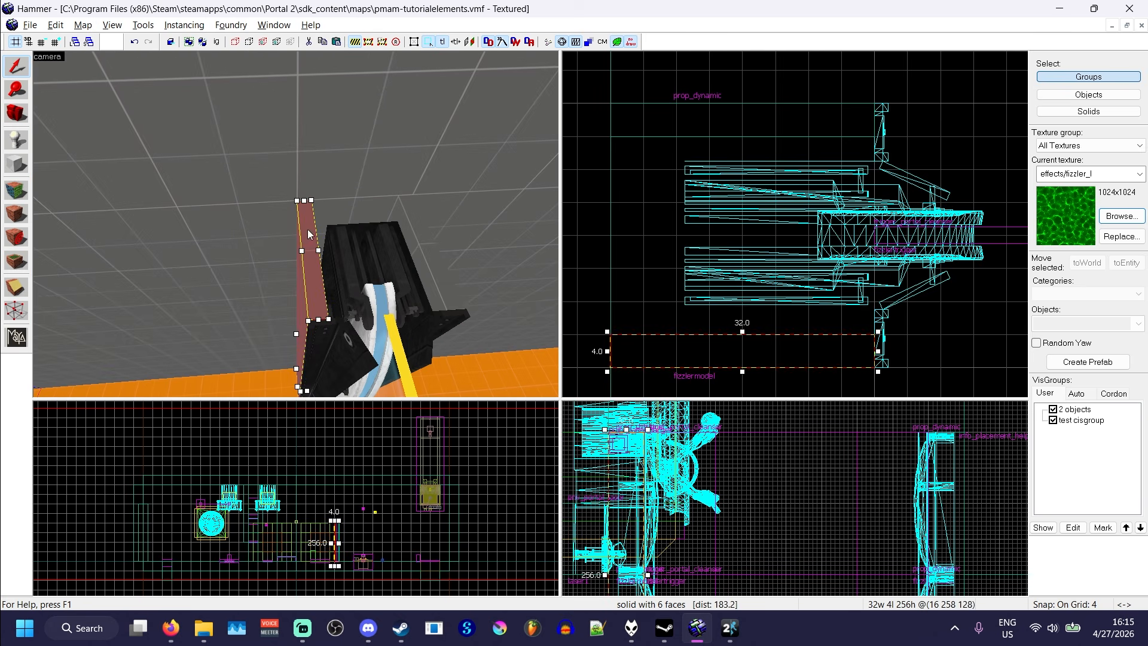
{"action": "key", "text": "Right"}
{"action": "key", "text": "Left"}
{"action": "key", "text": "s"}
{"action": "key", "text": "d"}
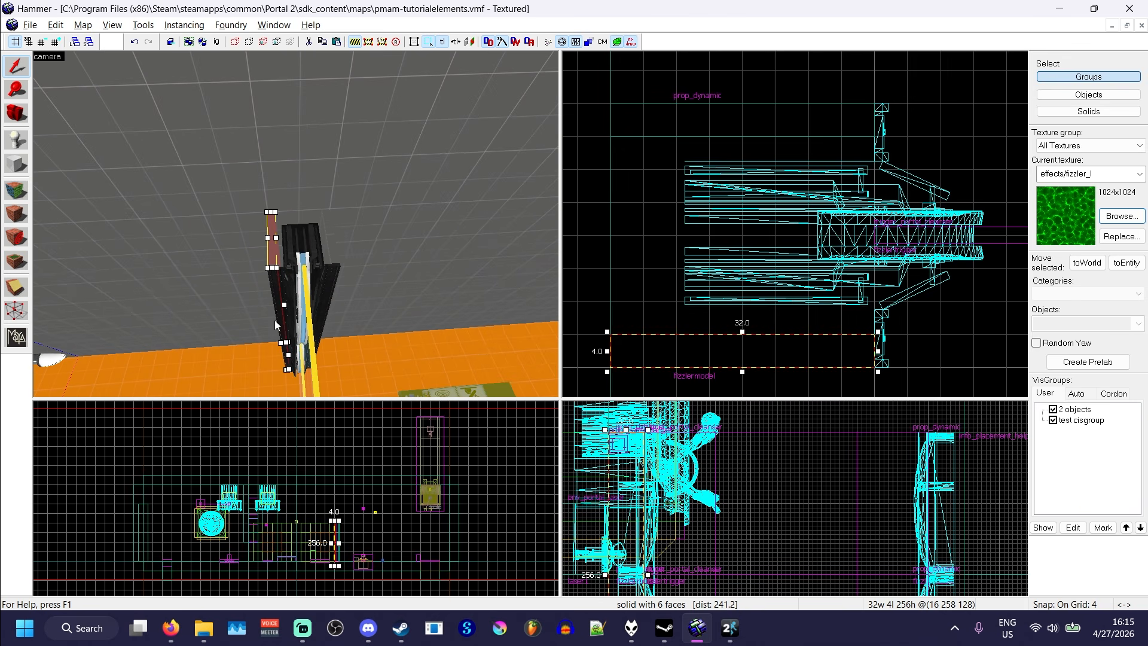
{"action": "left_click_drag", "start_coordinate": [290, 370], "coordinate": [318, 286]}
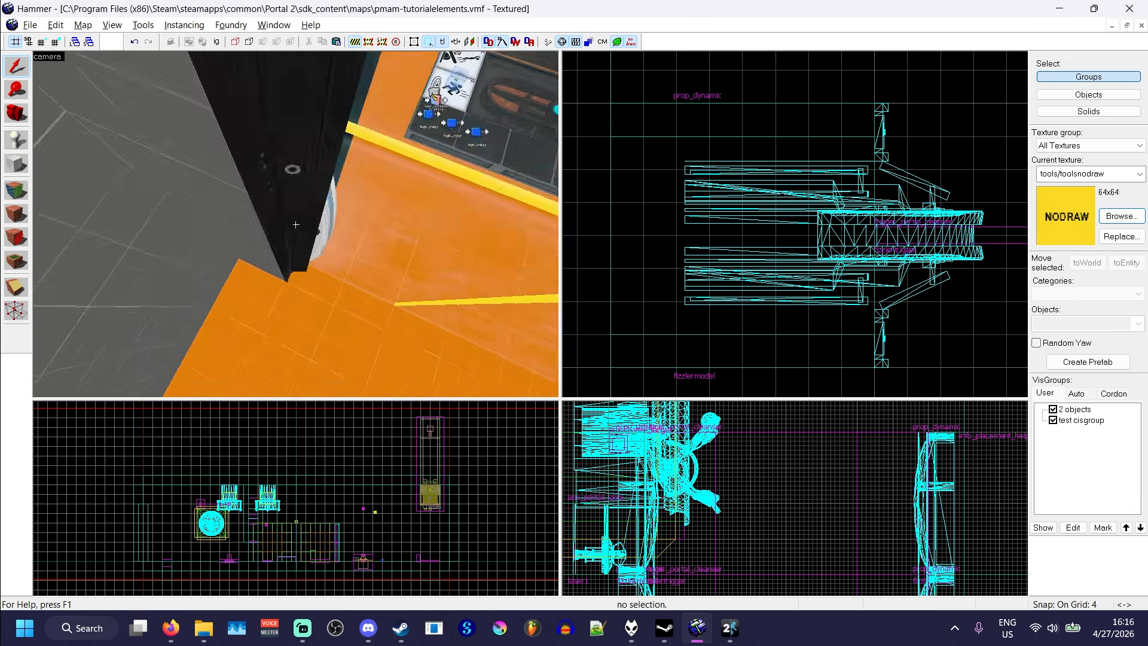
{"action": "key", "text": "d"}
{"action": "key", "text": "a"}
{"action": "key", "text": "d"}
{"action": "key", "text": "s"}
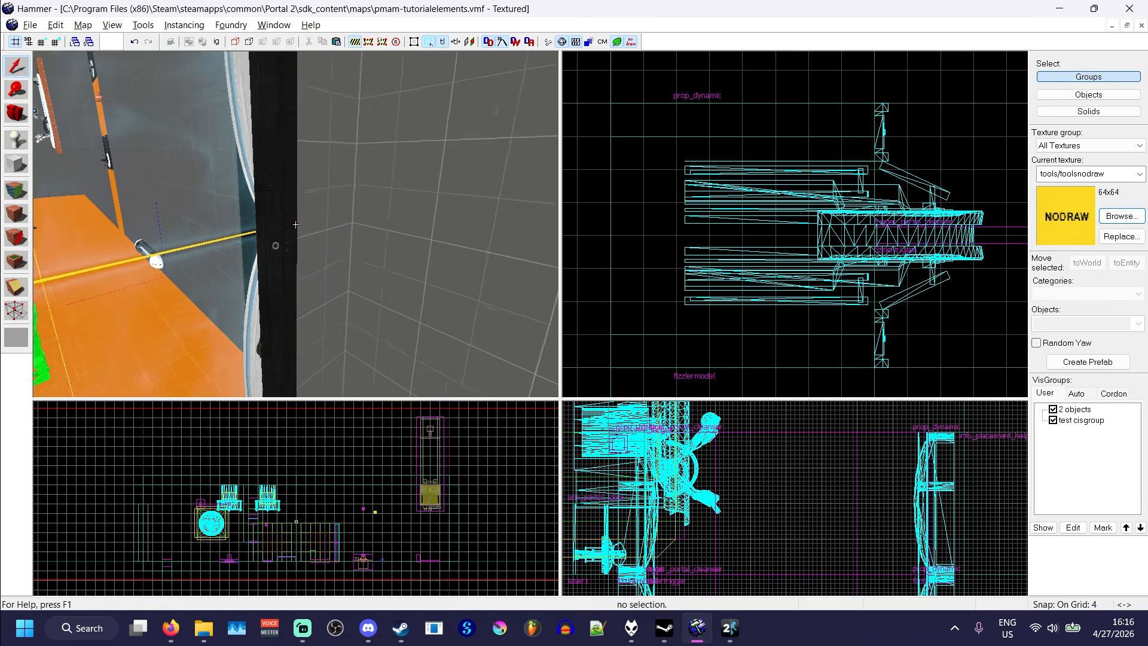
{"action": "key", "text": "a"}
{"action": "key", "text": "w"}
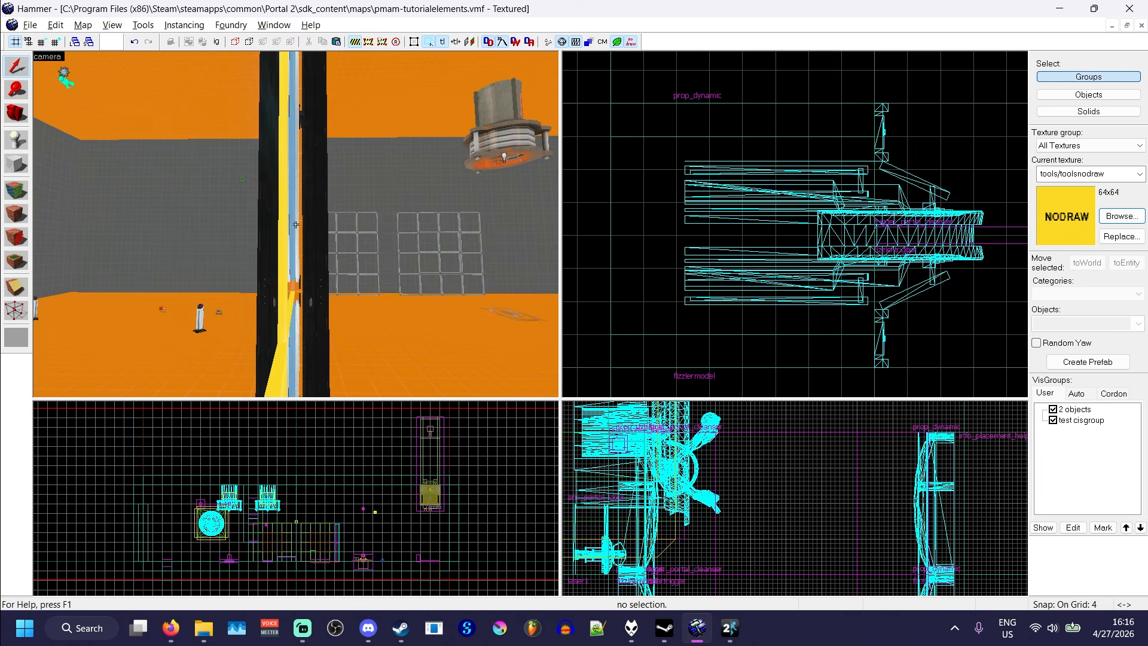
{"action": "key", "text": "s"}
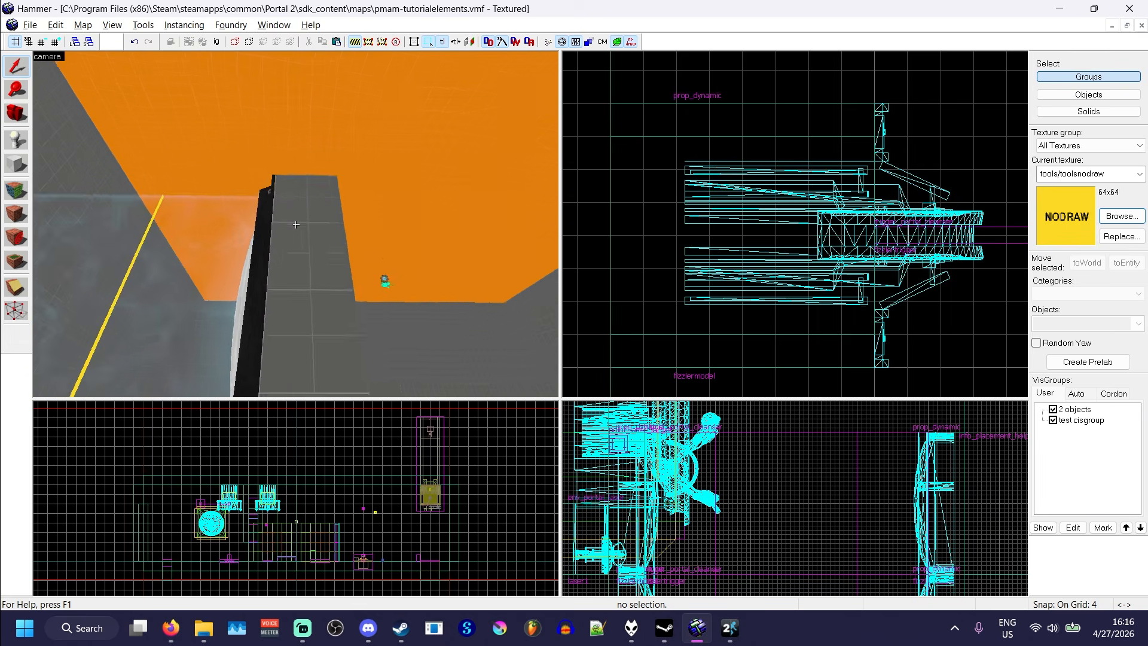
Open the Face Edit Sheet, hide nodraw surfaces to examine the pillar and emitter, and close the sheet without editing any face.
{"action": "key", "text": "shift+a"}
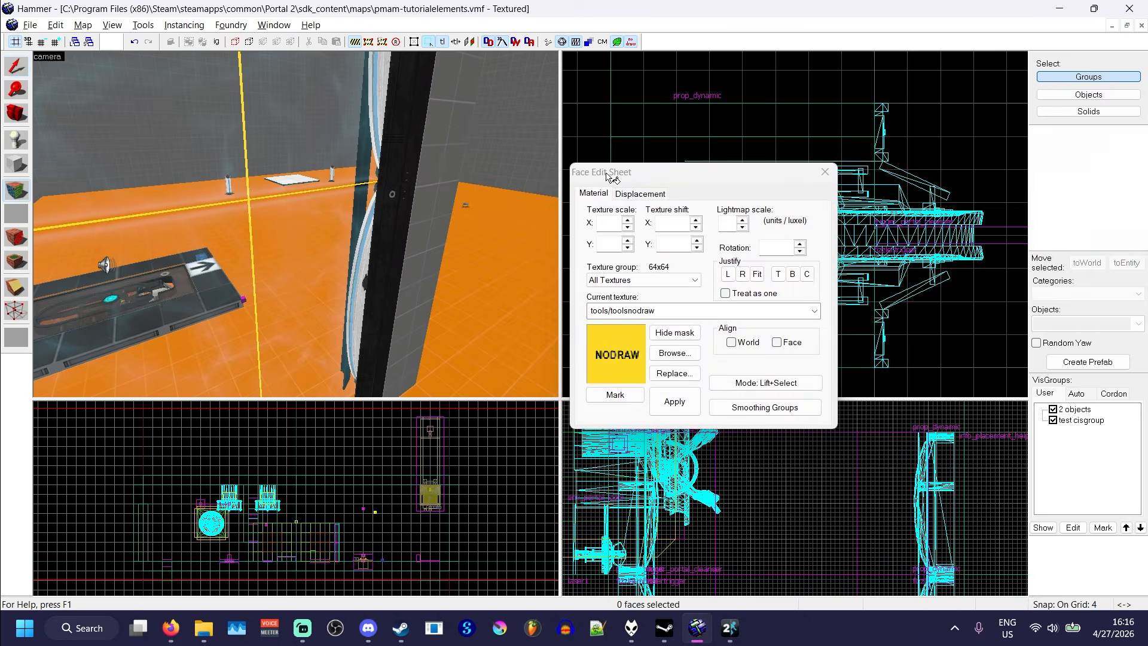
{"action": "left_click_drag", "start_coordinate": [663, 178], "coordinate": [711, 151]}
{"action": "key", "text": "w"}
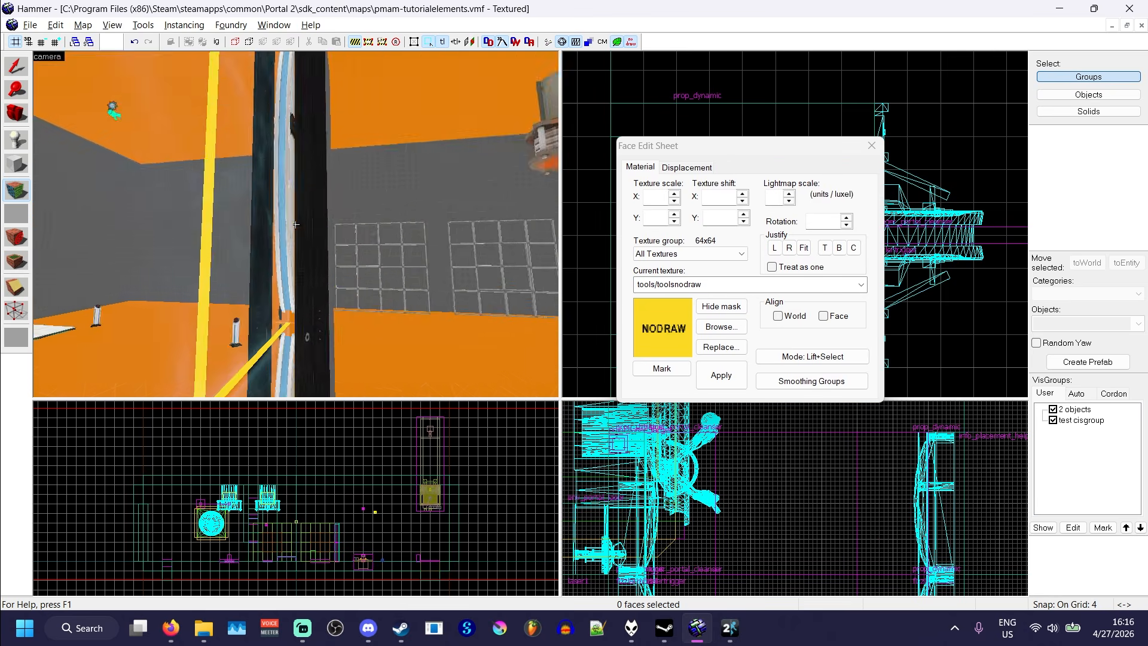
{"action": "key", "text": "s"}
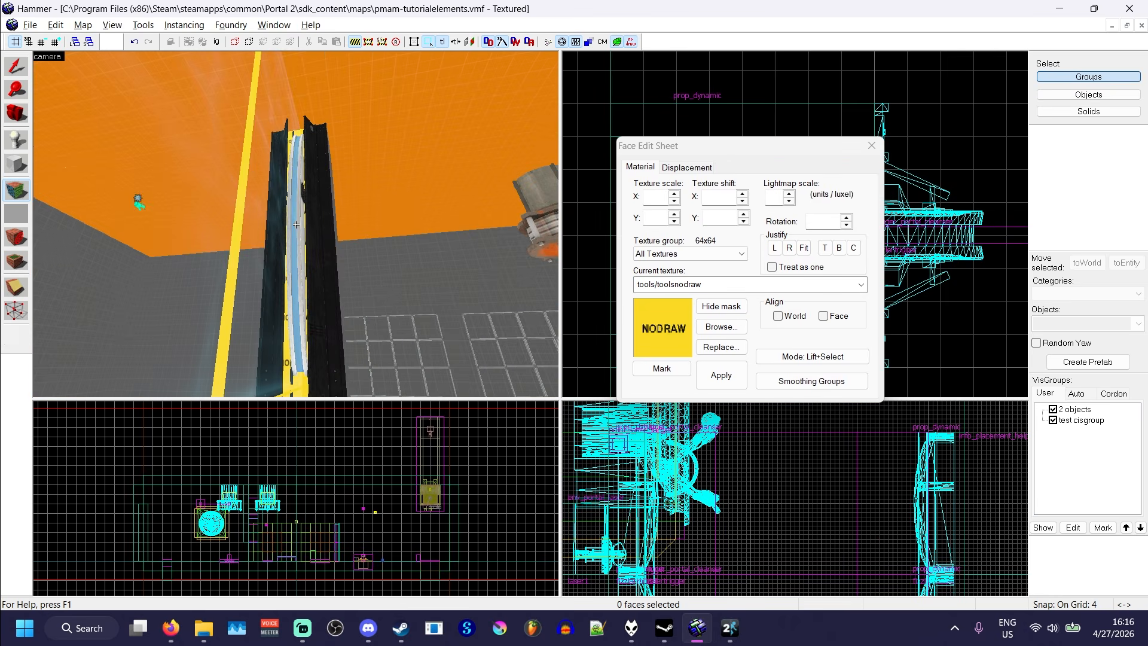
{"action": "key", "text": "z"}
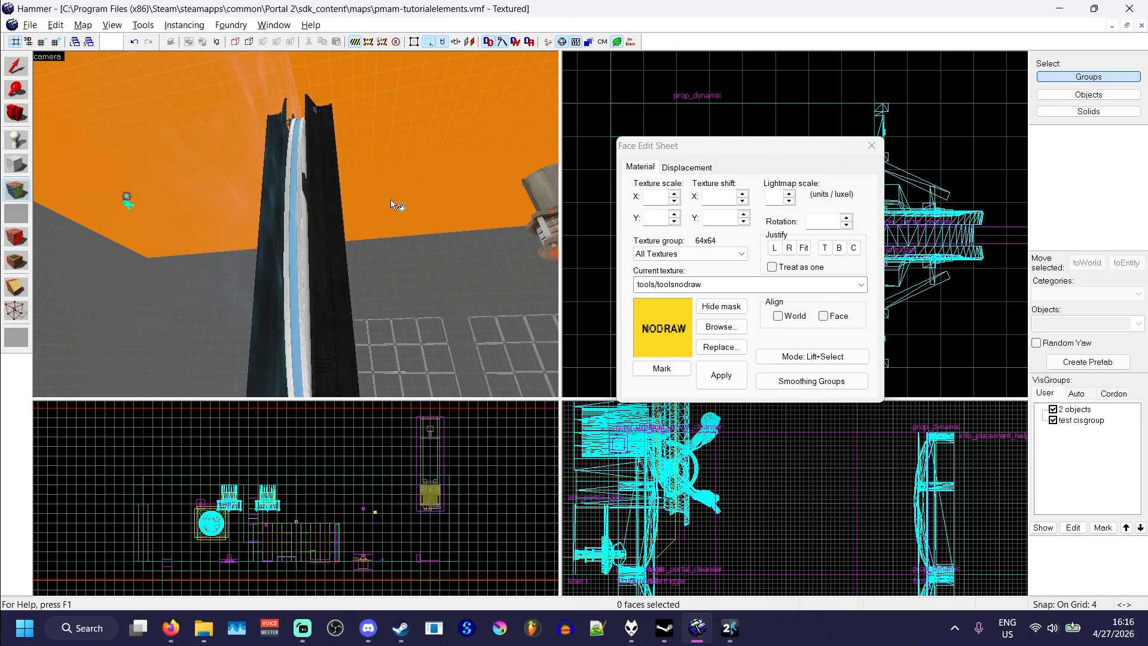
{"action": "key", "text": "z"}
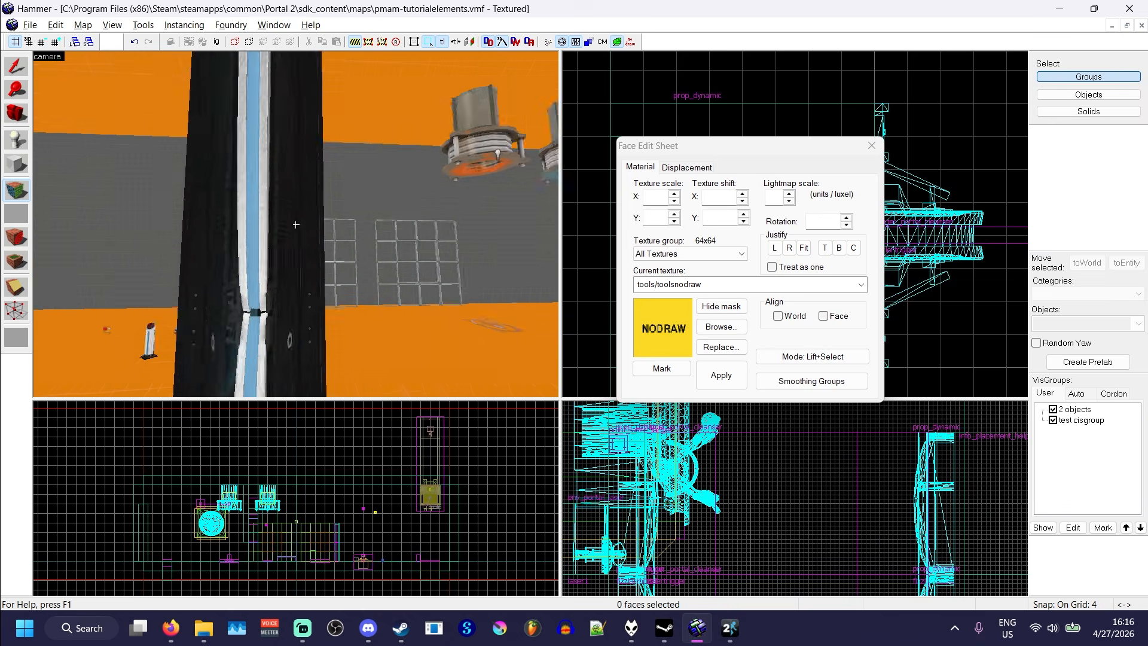
{"action": "key", "text": "s"}
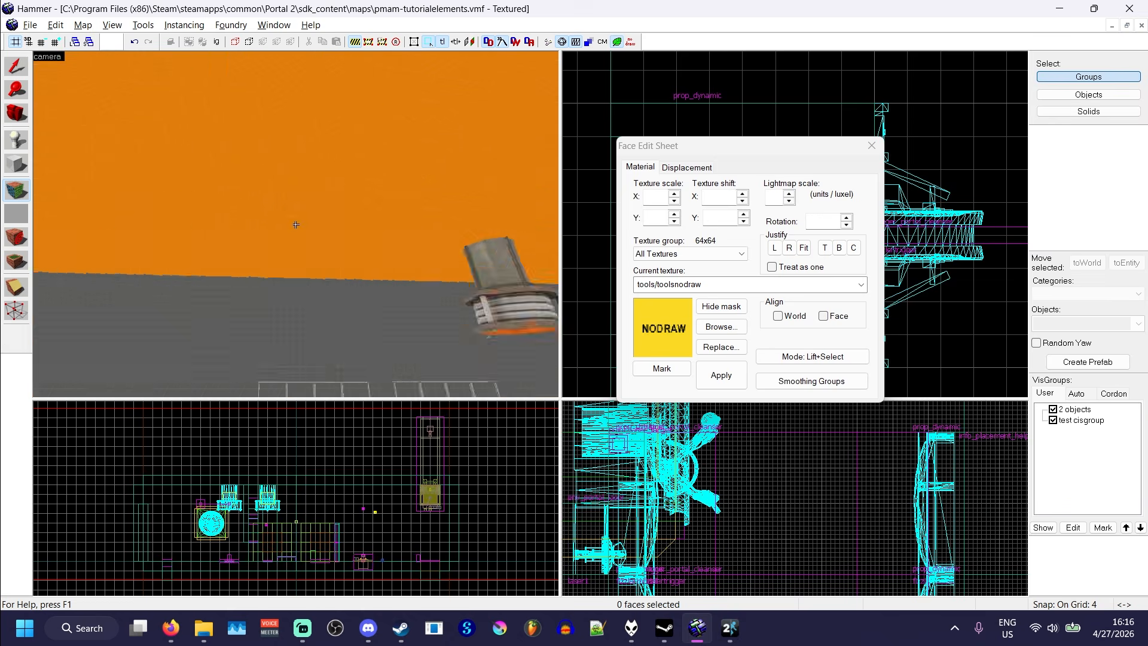
{"action": "key", "text": "w"}
{"action": "key", "text": "a"}
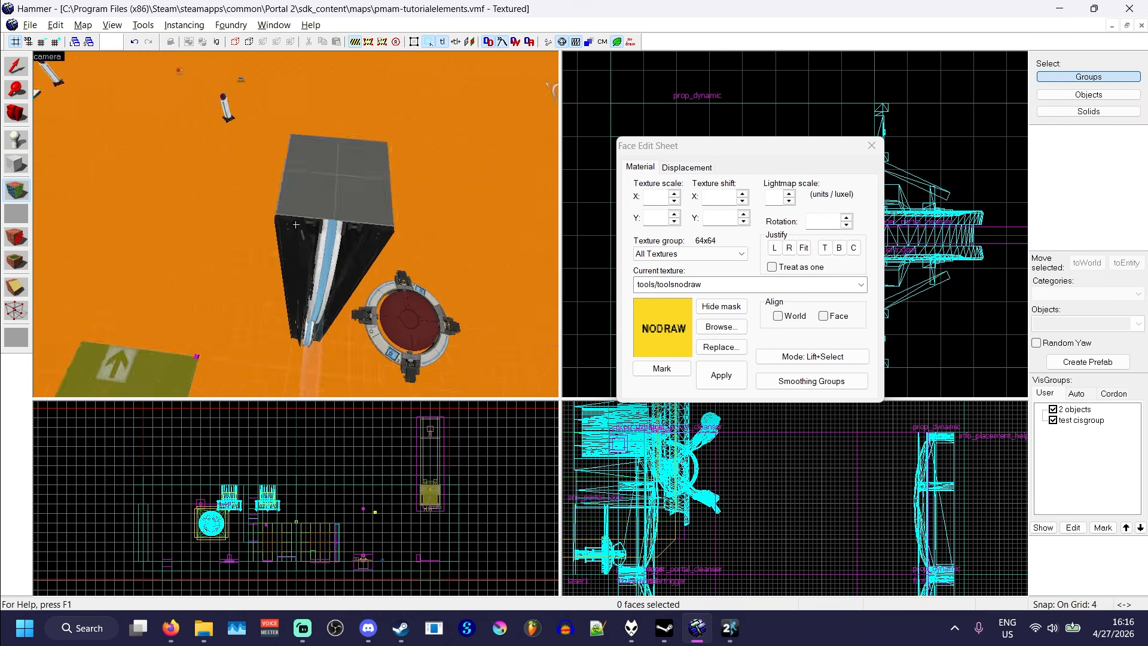
{"action": "key", "text": "s"}
{"action": "key", "text": "w"}
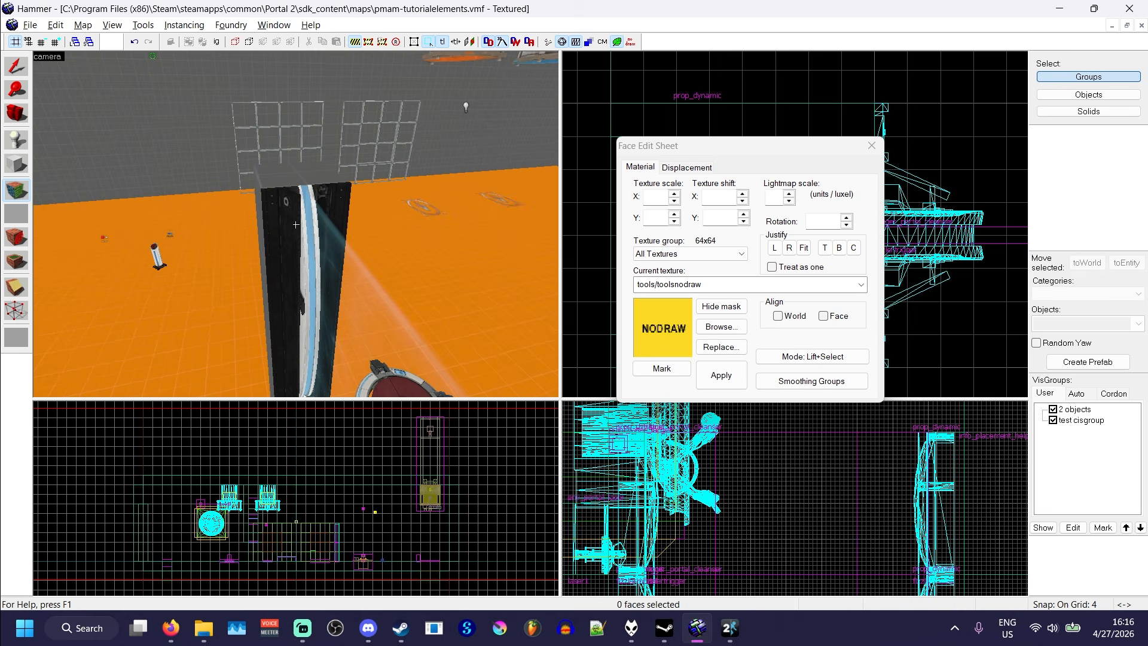
{"action": "key", "text": "d"}
{"action": "key", "text": "s"}
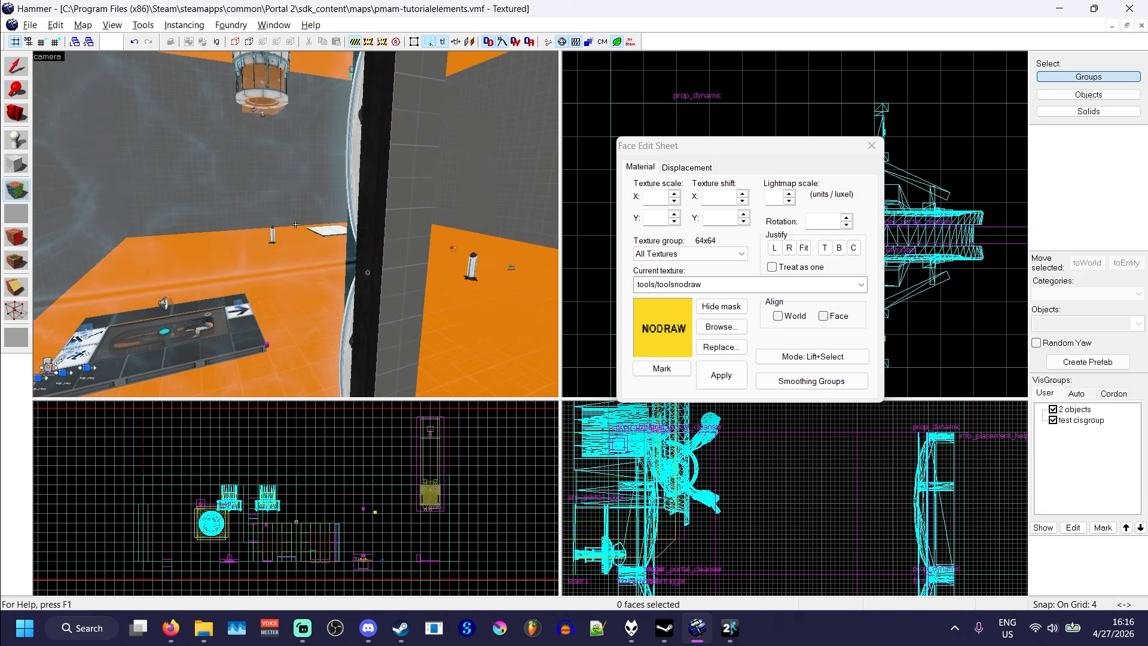
{"action": "left_click", "coordinate": [872, 146]}
Inspect the stacked emitters on the pillar and turn the display of nodraw surfaces back on.
{"action": "key", "text": "z"}
{"action": "key", "text": "w"}
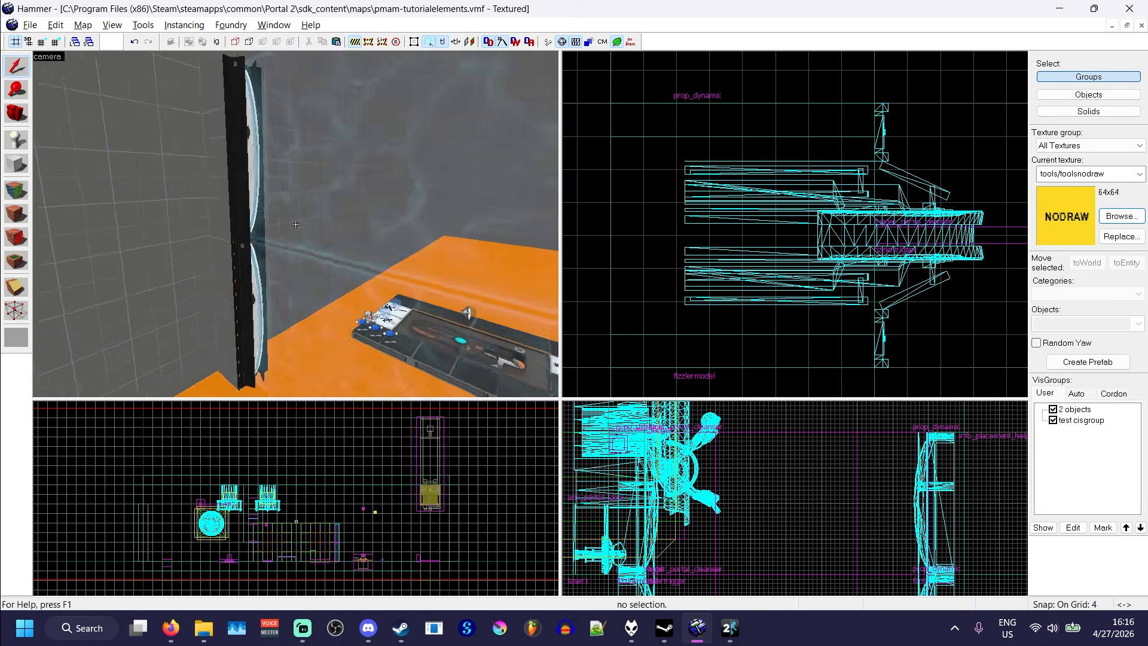
{"action": "key", "text": "w"}
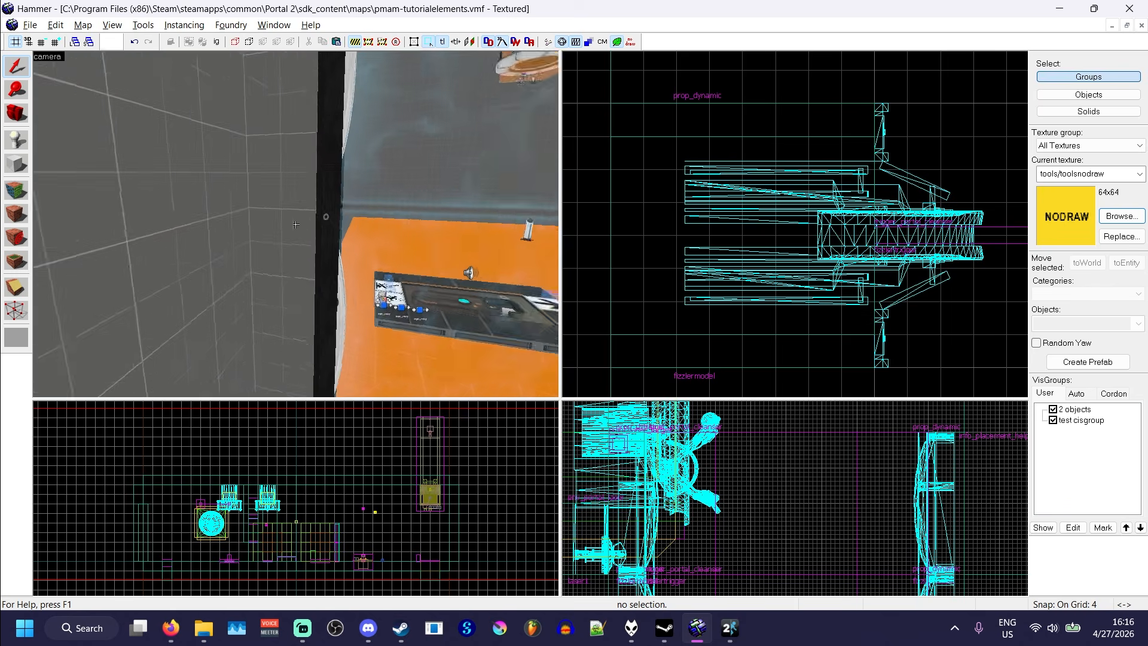
{"action": "key", "text": "a"}
{"action": "key", "text": "w"}
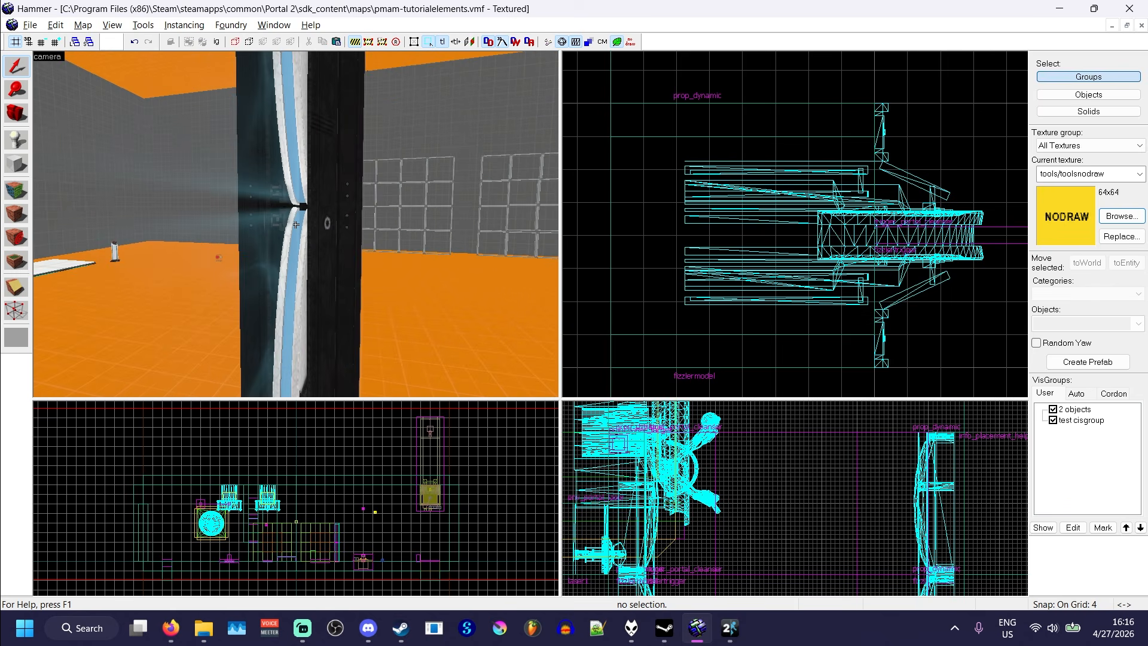
{"action": "key", "text": "s"}
{"action": "key", "text": "z"}
{"action": "left_click", "coordinate": [631, 43]}
Examine the complete two-high fizzler, checking how both emitter stacks and the field between them sit against the pillar and walls.
{"action": "key", "text": "z"}
{"action": "key", "text": "d"}
{"action": "key", "text": "d"}
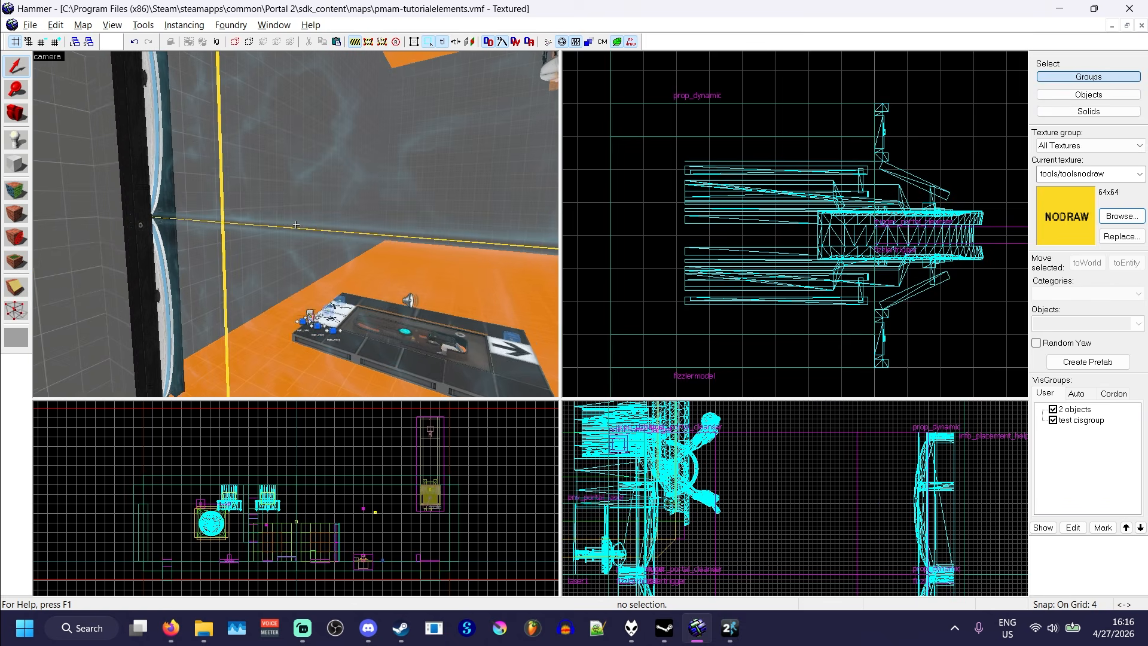
{"action": "key", "text": "w"}
{"action": "key", "text": "s"}
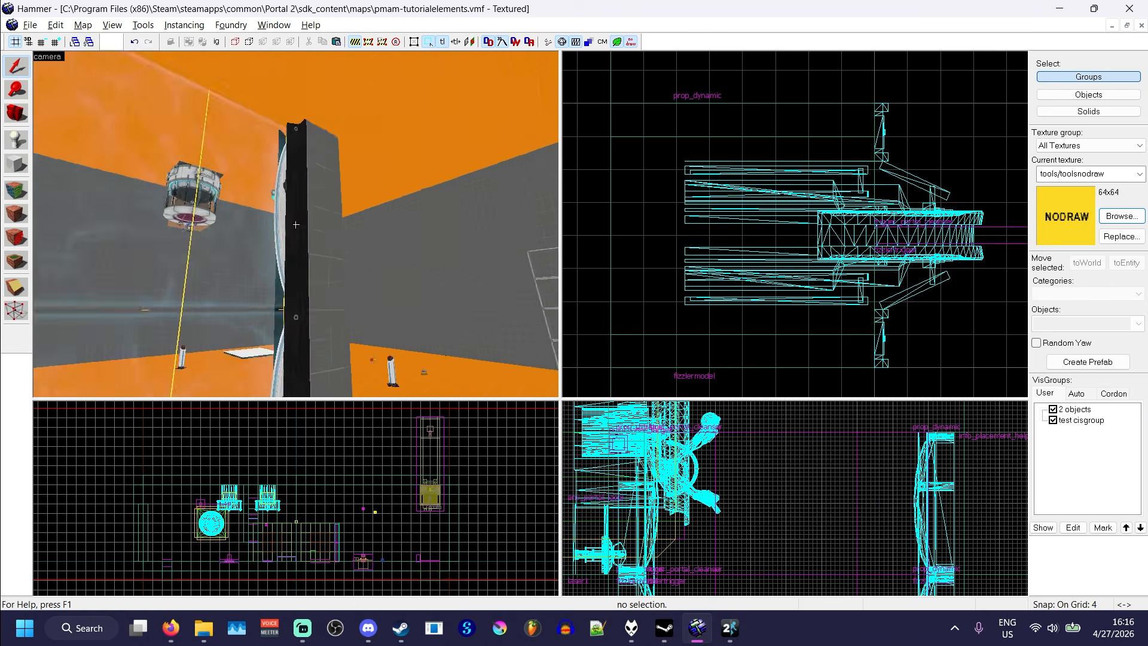
{"action": "key", "text": "w"}
{"action": "key", "text": "s"}
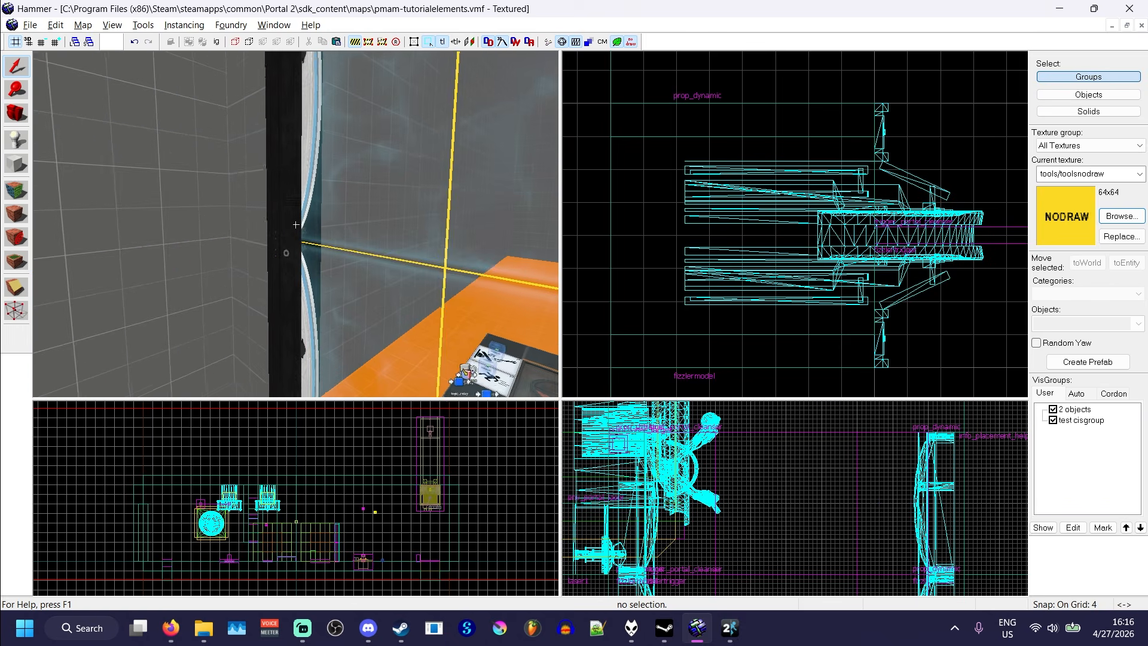
{"action": "key", "text": "s"}
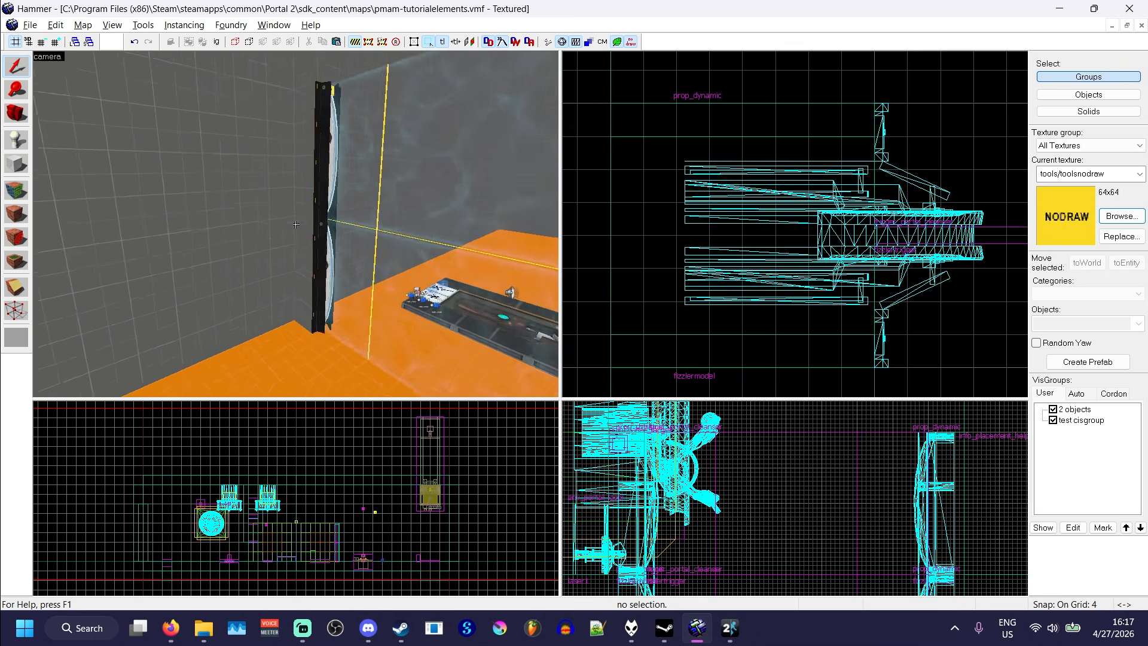
{"action": "key", "text": "w"}
{"action": "key", "text": "z"}
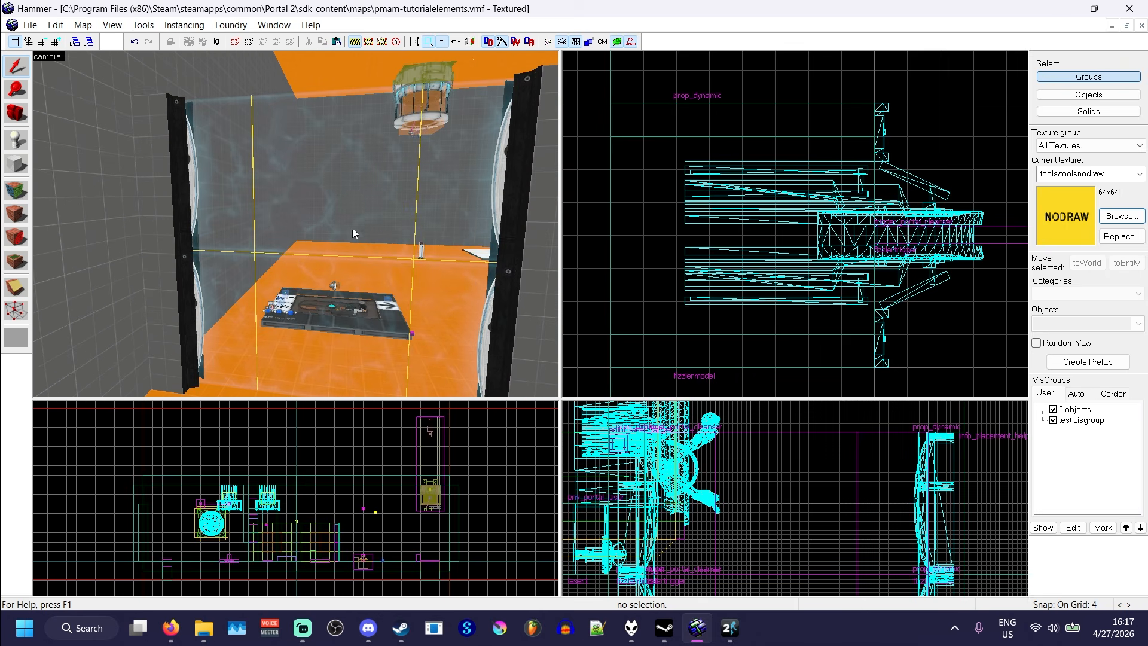
{"action": "key", "text": "z"}
{"action": "key", "text": "w"}
{"action": "key", "text": "s"}
{"action": "key", "text": "z"}
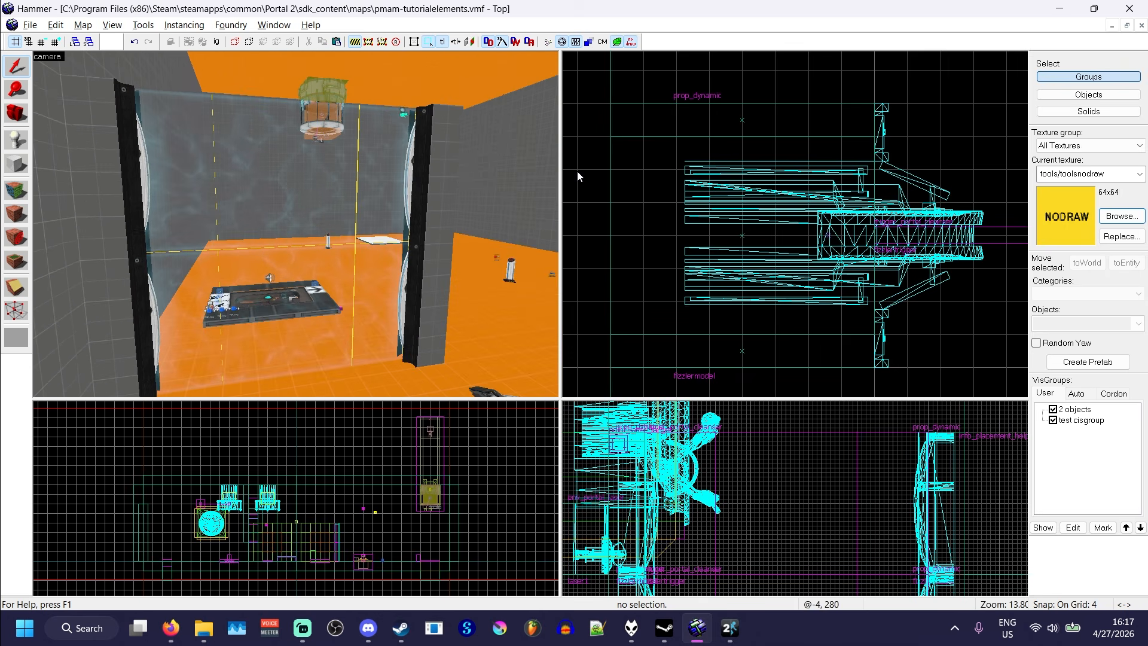
Select the upper fizzlertrigger trigger_portal_cleanser and rotate it about 45 degrees clockwise in the top view.
{"action": "left_click", "coordinate": [329, 188]}
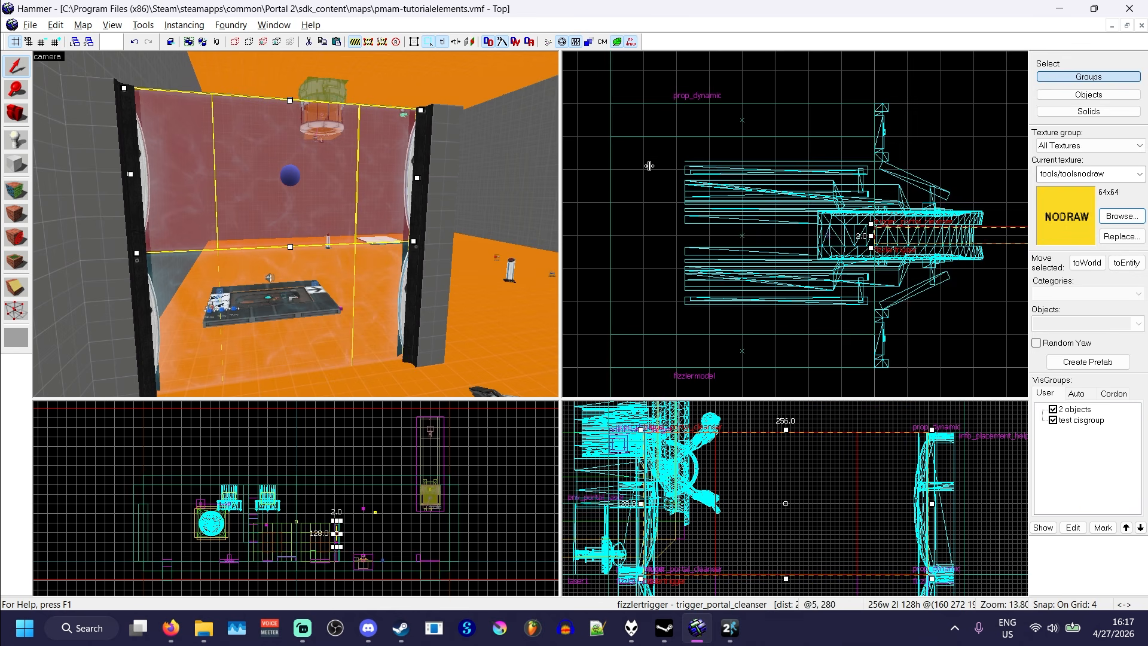
{"action": "scroll", "coordinate": [674, 232], "scroll_direction": "down", "scroll_amount": 3}
{"action": "scroll", "coordinate": [742, 238], "scroll_direction": "down", "scroll_amount": 3}
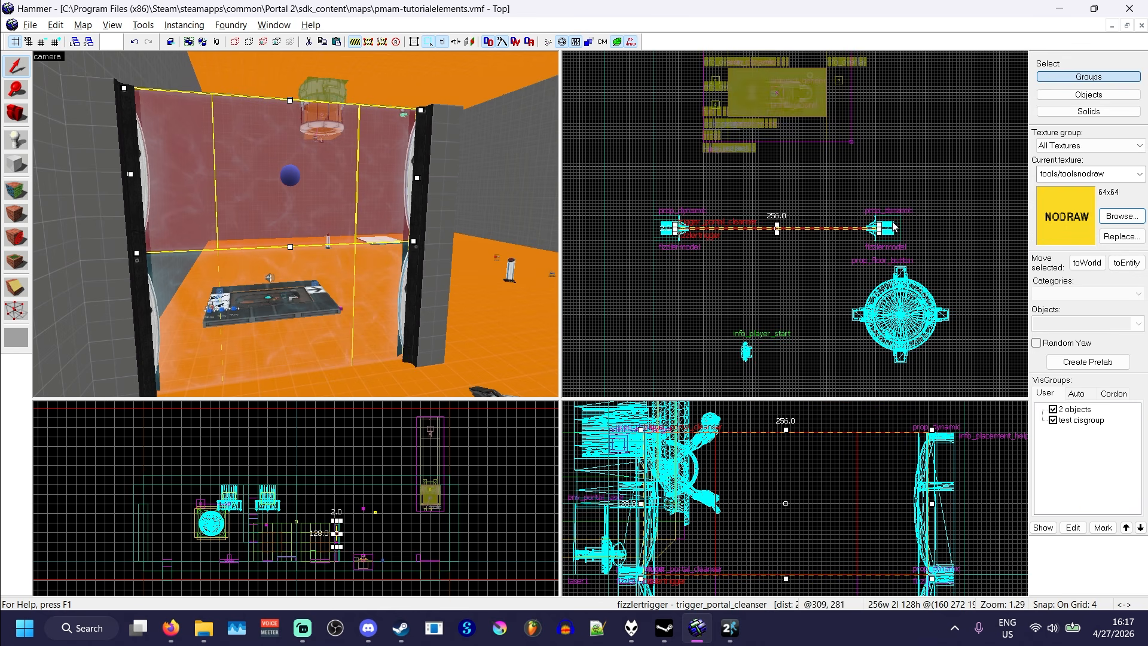
{"action": "scroll", "coordinate": [822, 234], "scroll_direction": "up", "scroll_amount": 2}
{"action": "scroll", "coordinate": [726, 230], "scroll_direction": "up", "scroll_amount": 5}
{"action": "scroll", "coordinate": [771, 213], "scroll_direction": "up", "scroll_amount": 5}
{"action": "scroll", "coordinate": [771, 213], "scroll_direction": "down", "scroll_amount": 9}
{"action": "scroll", "coordinate": [759, 242], "scroll_direction": "down", "scroll_amount": 2}
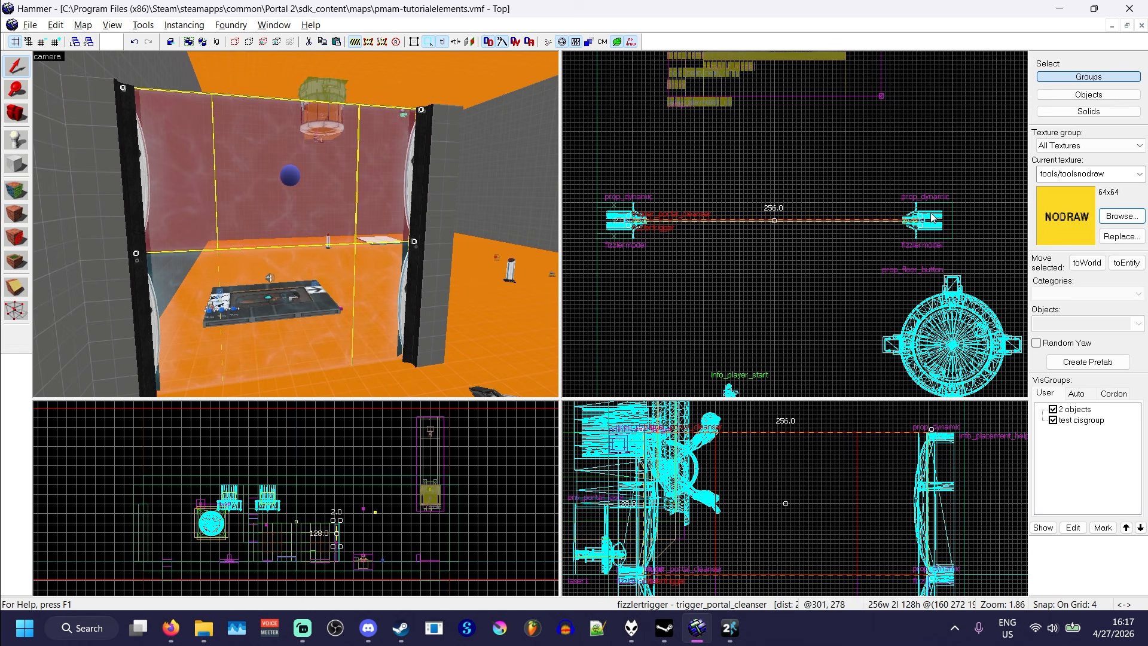
{"action": "left_click_drag", "start_coordinate": [918, 217], "coordinate": [901, 308]}
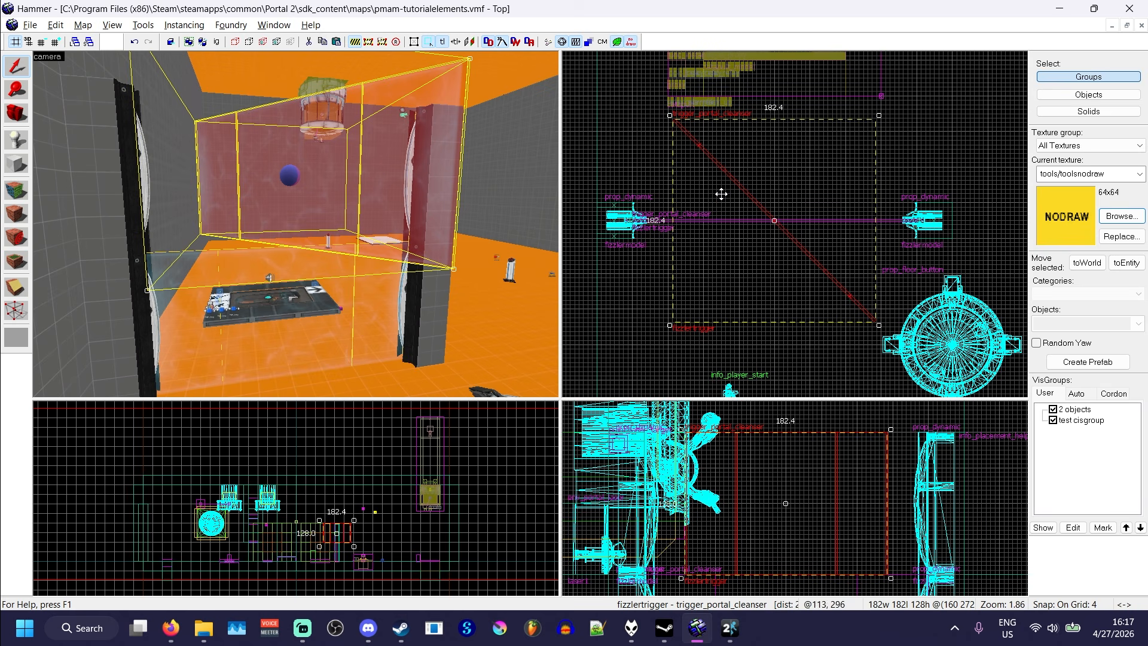
{"action": "key", "text": "z"}
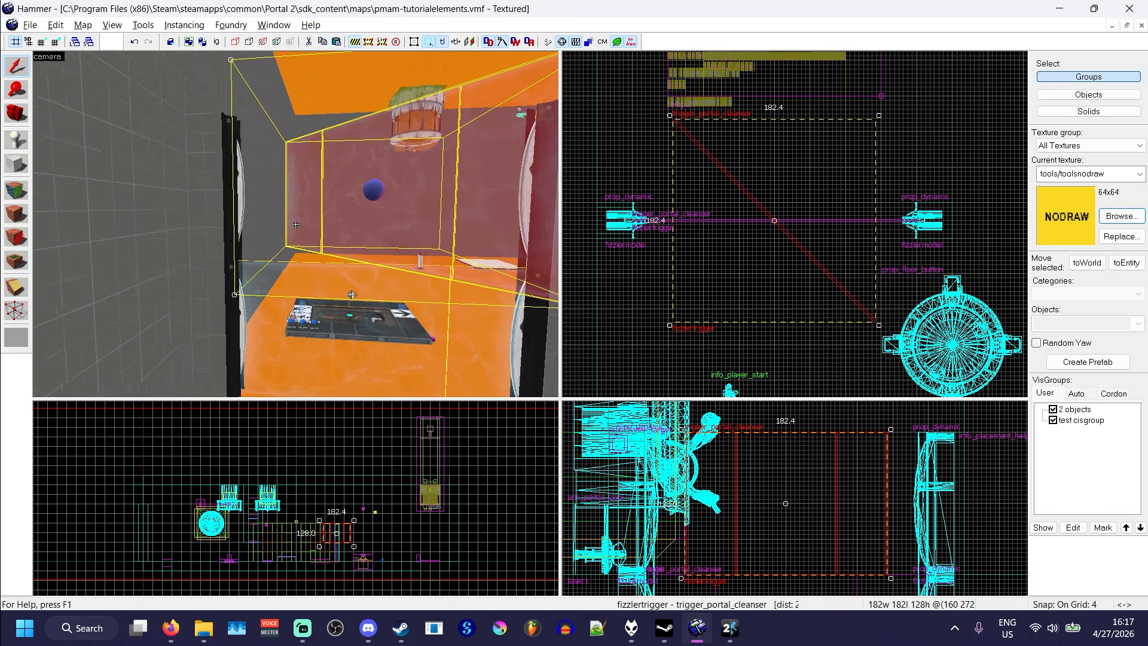
Examine the diagonally rotated fizzler trigger, checking how its ends sit relative to the emitter stacks and the lower field.
{"action": "key", "text": "w"}
{"action": "key", "text": "z"}
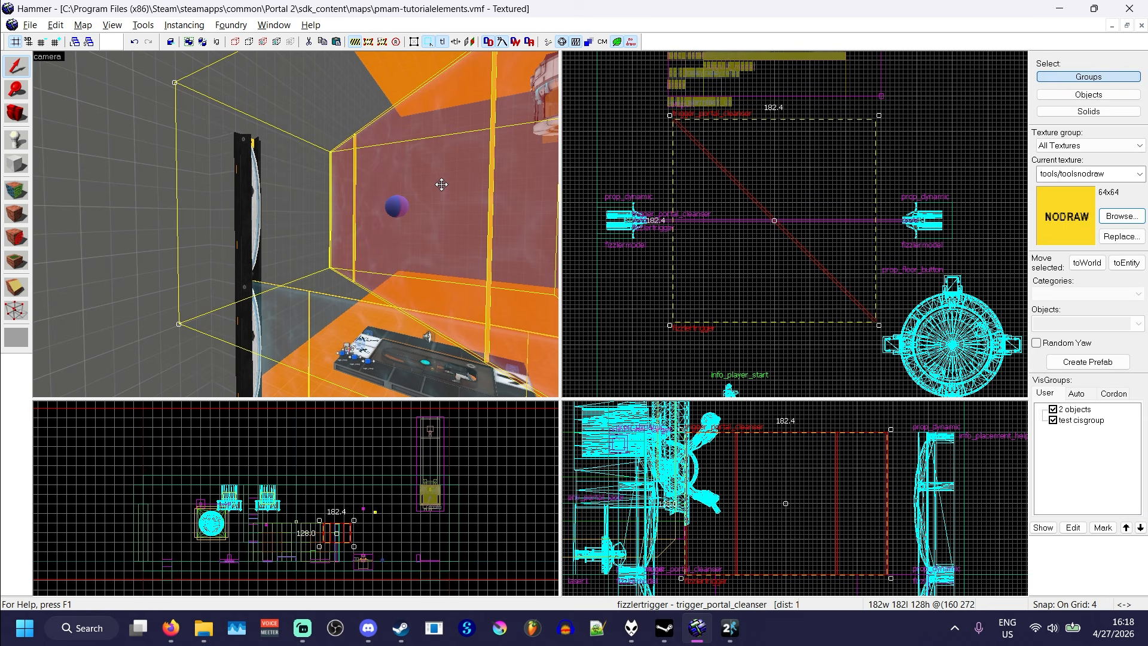
{"action": "key", "text": "z"}
{"action": "key", "text": "w"}
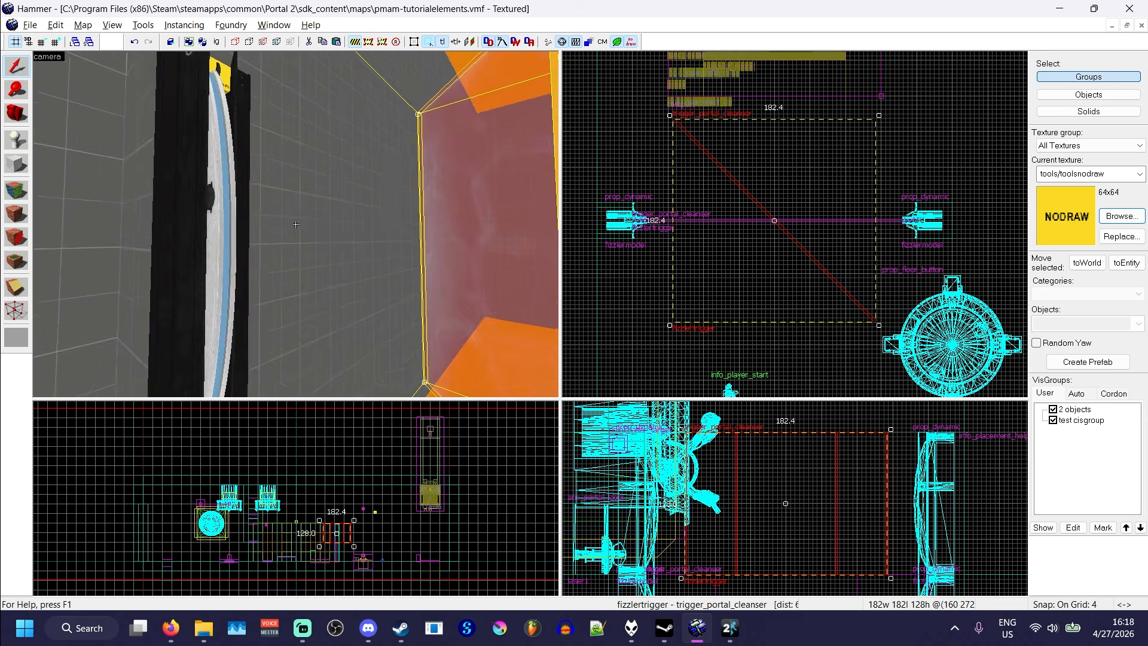
{"action": "key", "text": "s"}
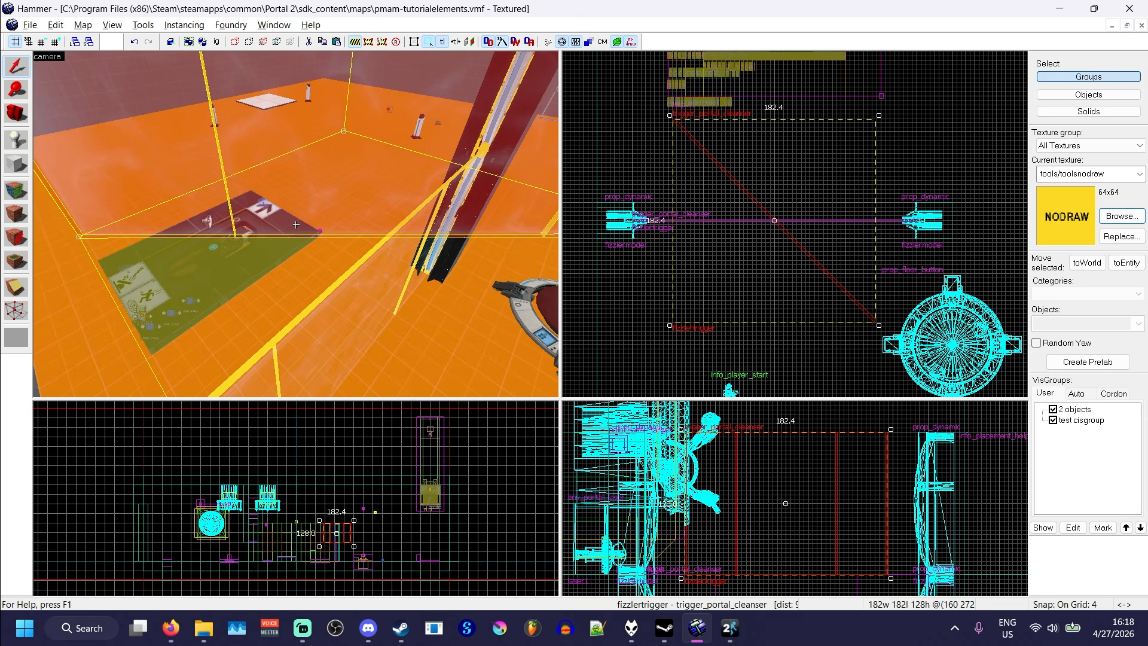
{"action": "key", "text": "w"}
{"action": "key", "text": "s"}
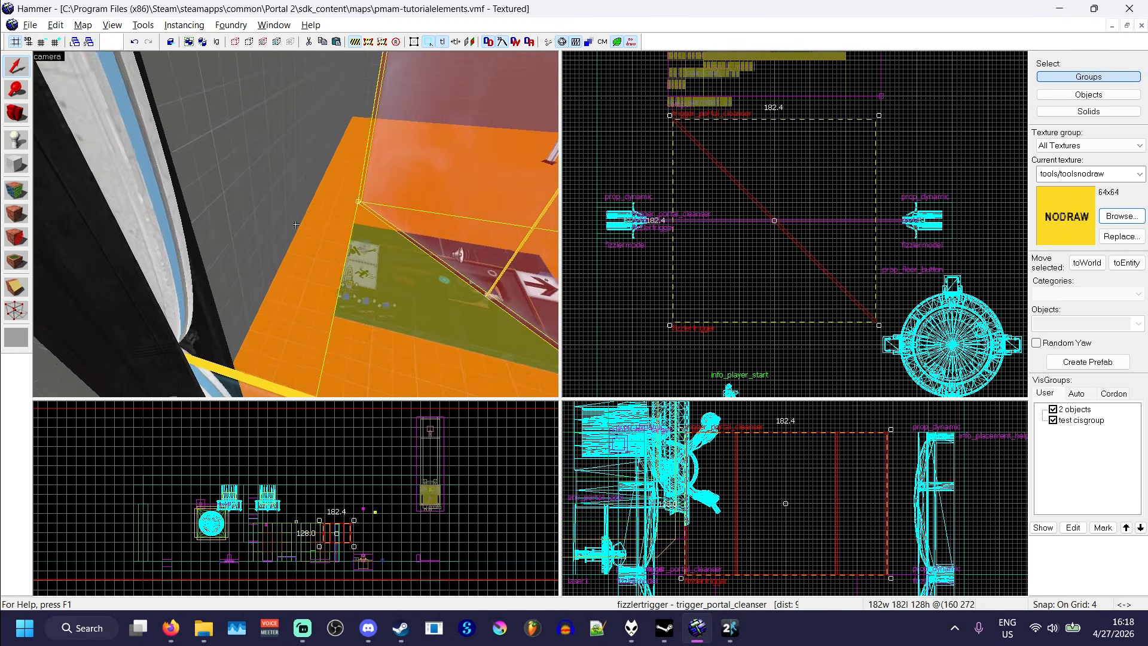
{"action": "key", "text": "w"}
{"action": "key", "text": "s"}
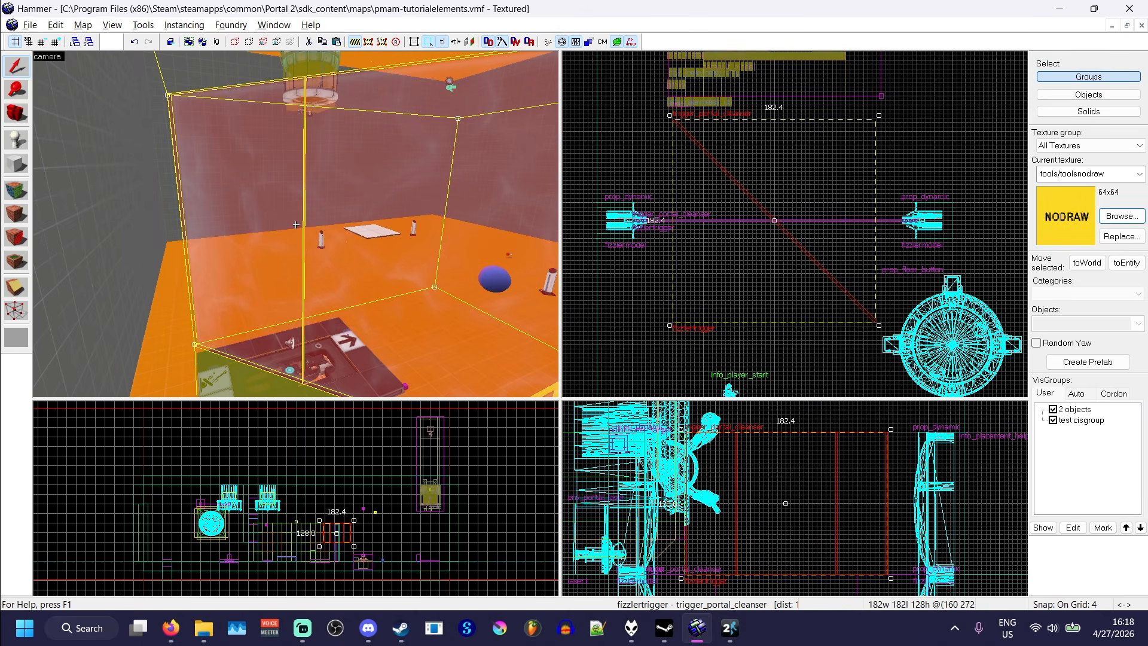
{"action": "key", "text": "s"}
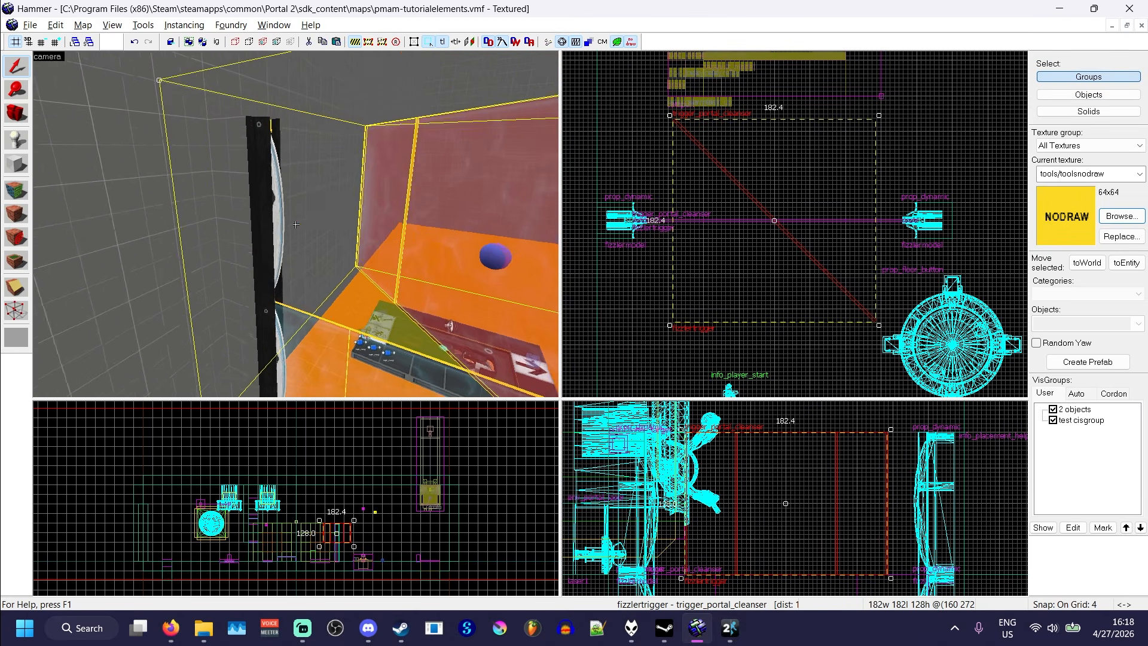
{"action": "key", "text": "s"}
{"action": "key", "text": "z"}
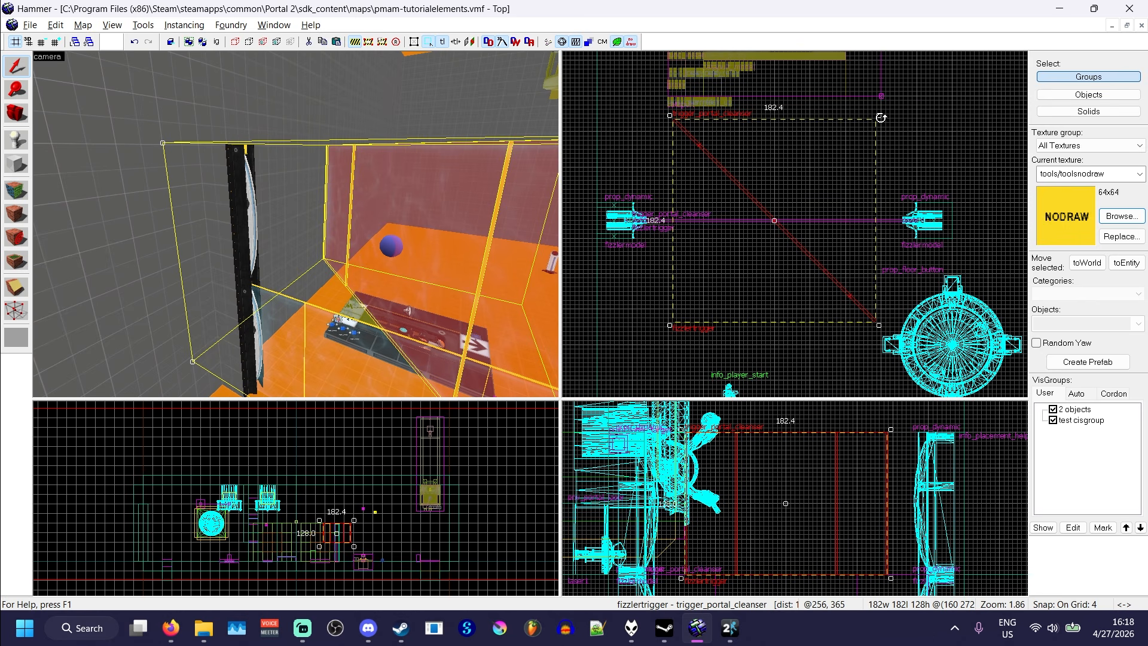
Rotate the upper fizzler trigger back about 45 degrees in the top view so it spans straight between the emitters, and clear the selection.
{"action": "left_click_drag", "start_coordinate": [881, 118], "coordinate": [768, 117]}
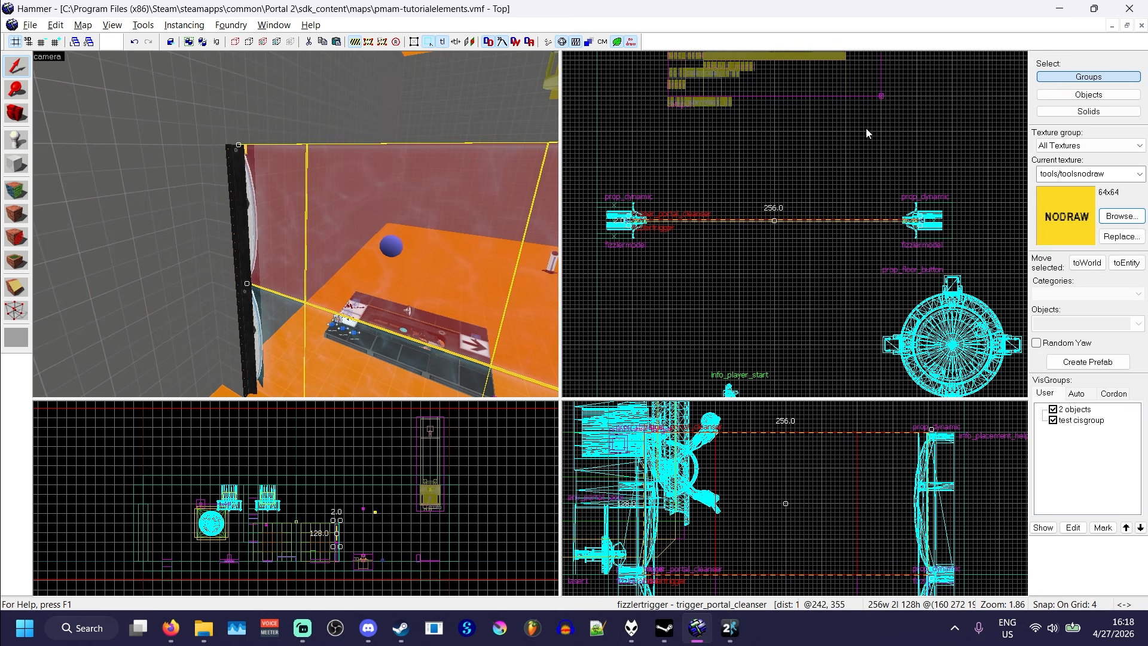
{"action": "key", "text": "s"}
{"action": "key", "text": "z"}
{"action": "key", "text": "Escape"}
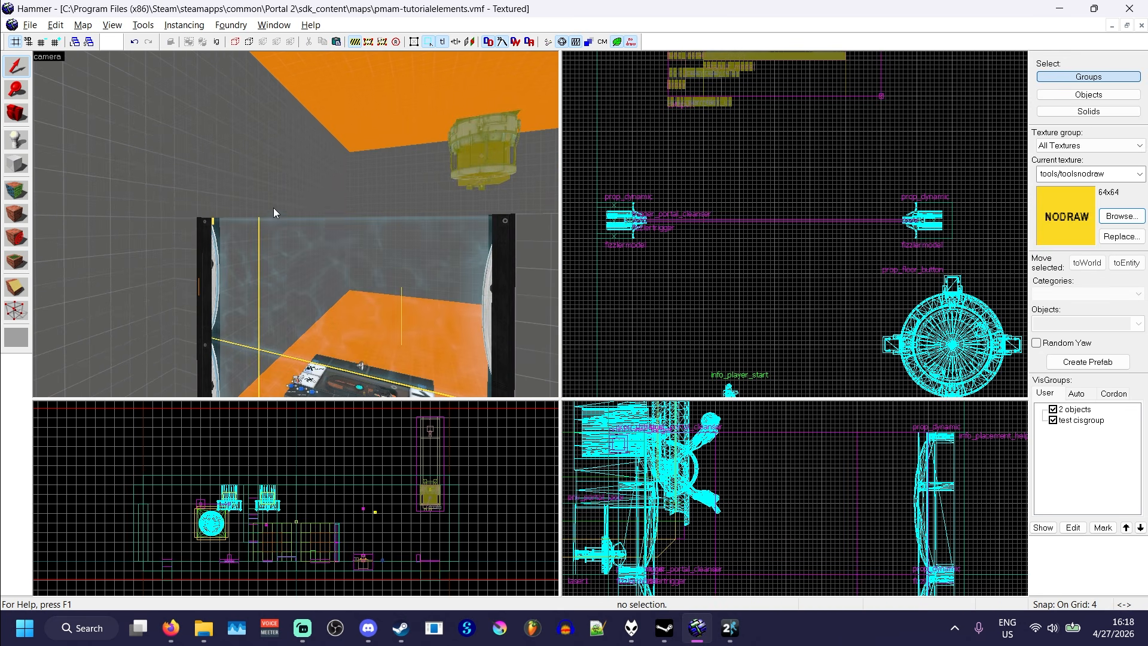
Open the properties of the lower wall-mounted env_portal_laser, review its Lethal setting, and close them without changing anything.
{"action": "key", "text": "z"}
{"action": "key", "text": "w"}
{"action": "key", "text": "z"}
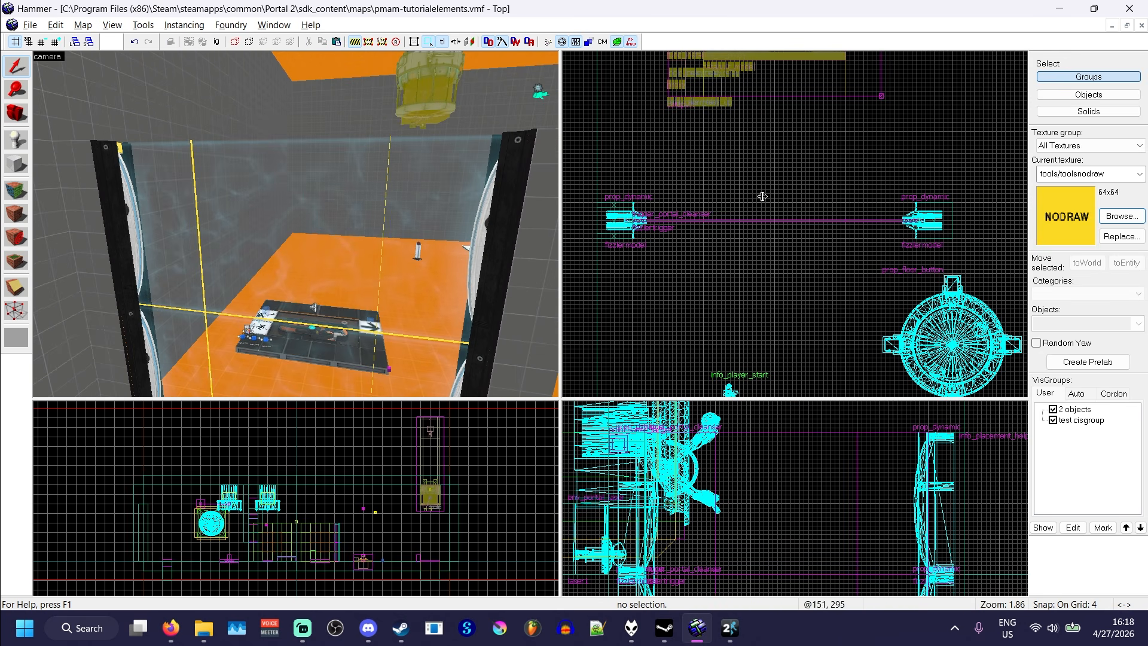
{"action": "key", "text": "z"}
{"action": "key", "text": "w"}
{"action": "key", "text": "z"}
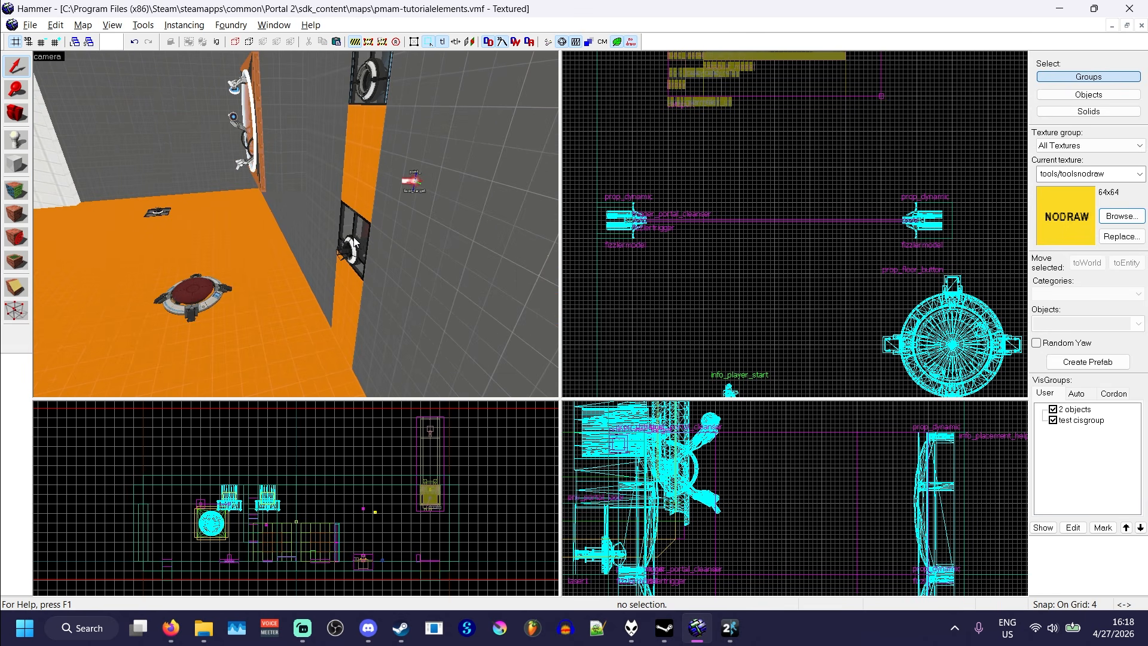
{"action": "double_click", "coordinate": [358, 242]}
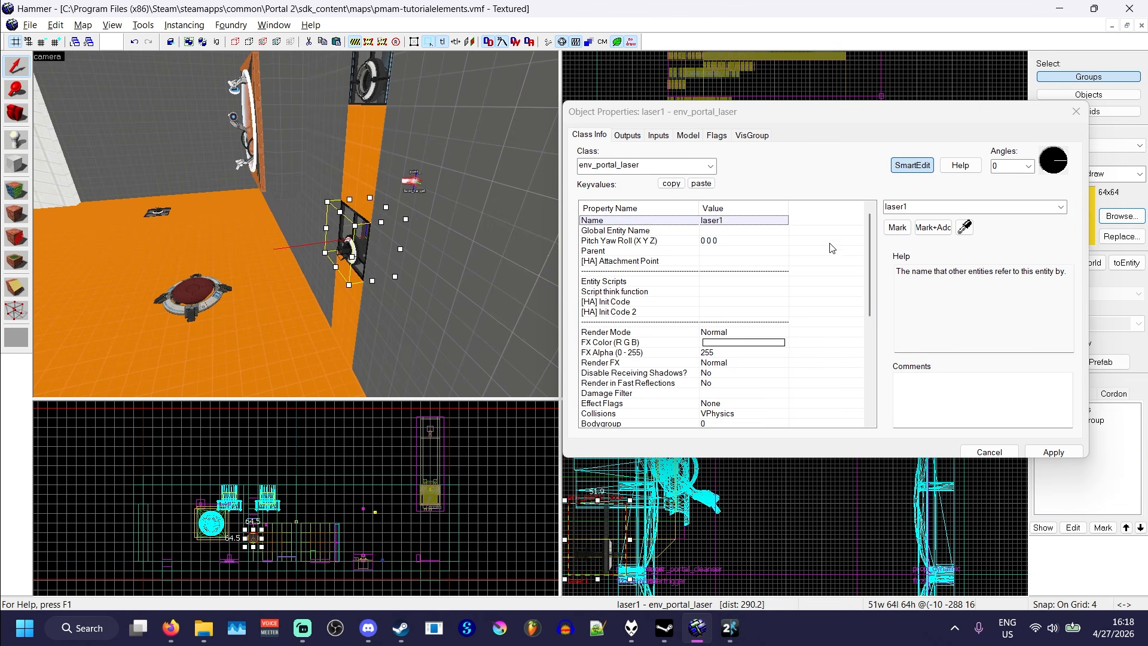
{"action": "scroll", "coordinate": [797, 272], "scroll_direction": "down", "scroll_amount": 6}
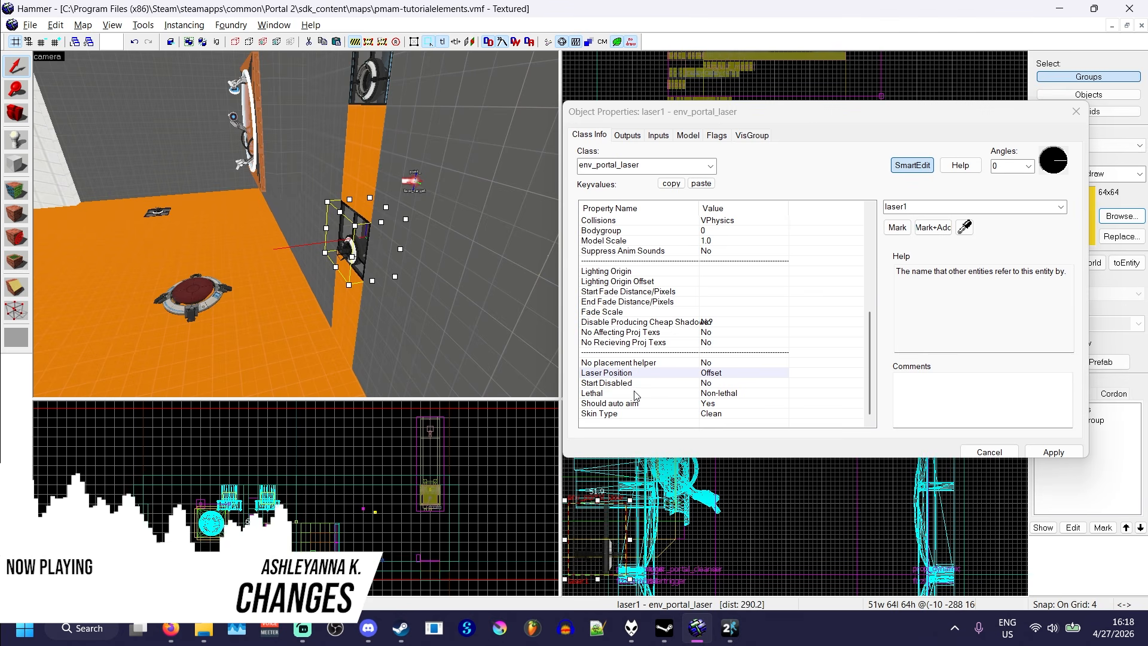
{"action": "left_click", "coordinate": [648, 393]}
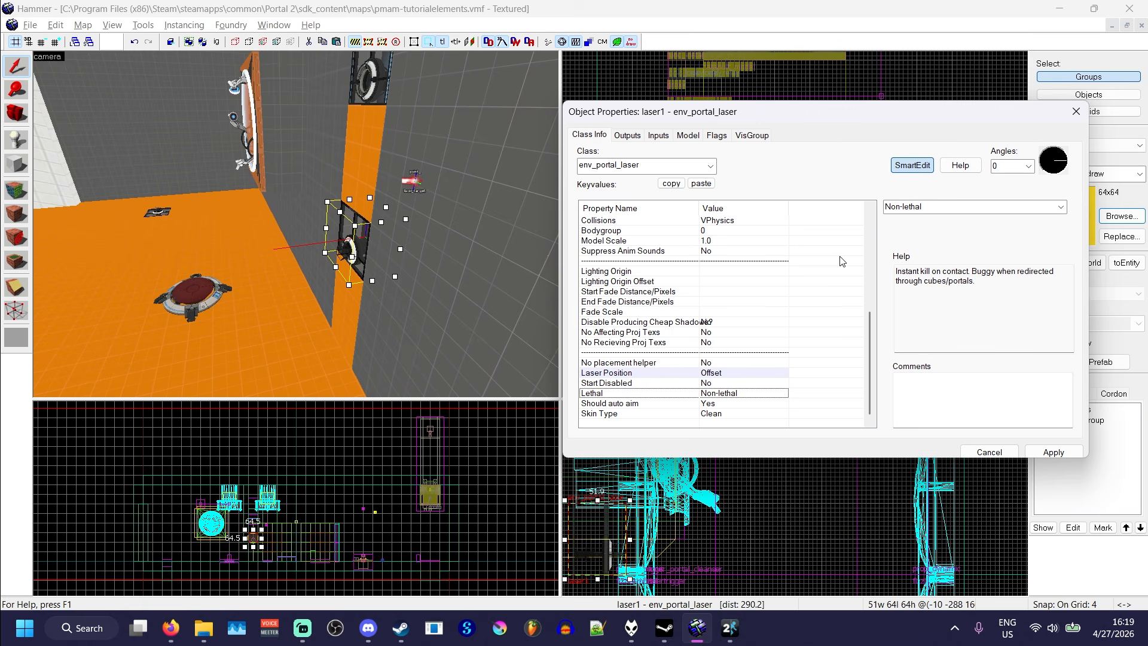
{"action": "left_click", "coordinate": [988, 452]}
{"action": "left_click", "coordinate": [748, 260]}
Examine the wall-mounted lasers and the floor-mounted laser emitter in the 3D view.
{"action": "key", "text": "z"}
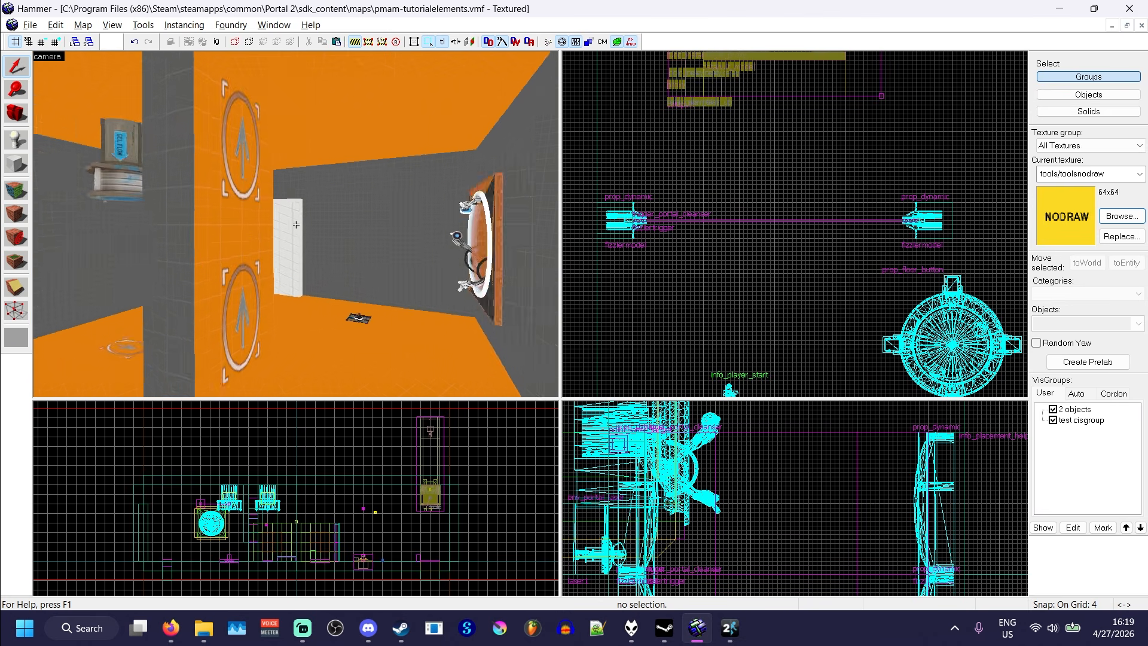
{"action": "key", "text": "d"}
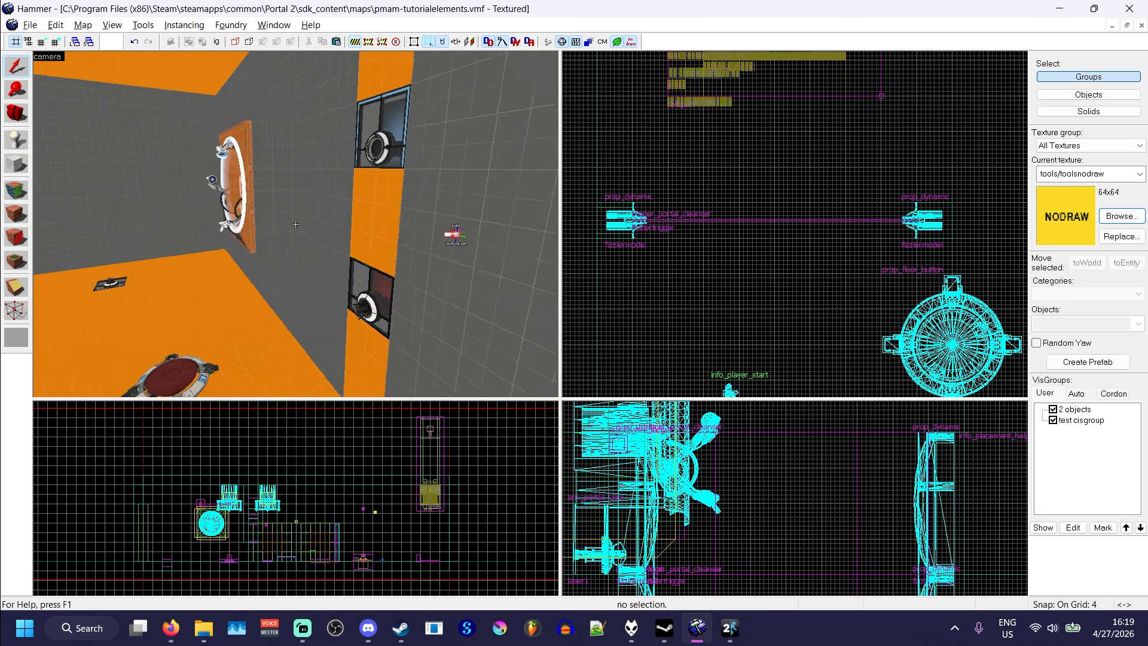
{"action": "key", "text": "s"}
{"action": "key", "text": "z"}
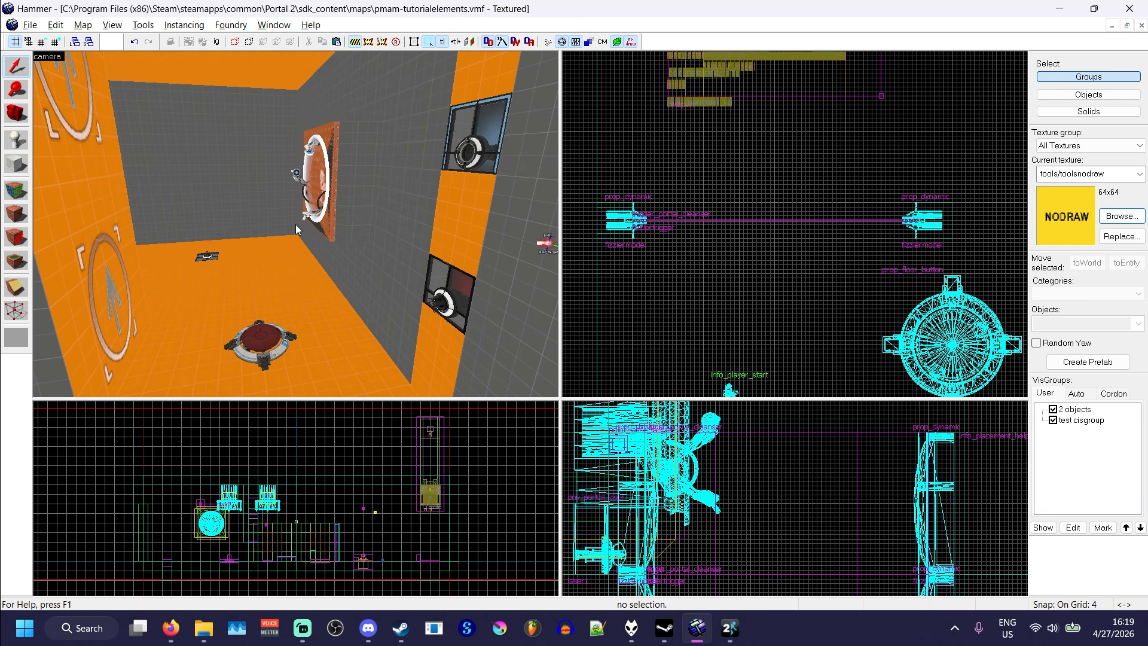
{"action": "key", "text": "z"}
{"action": "key", "text": "w"}
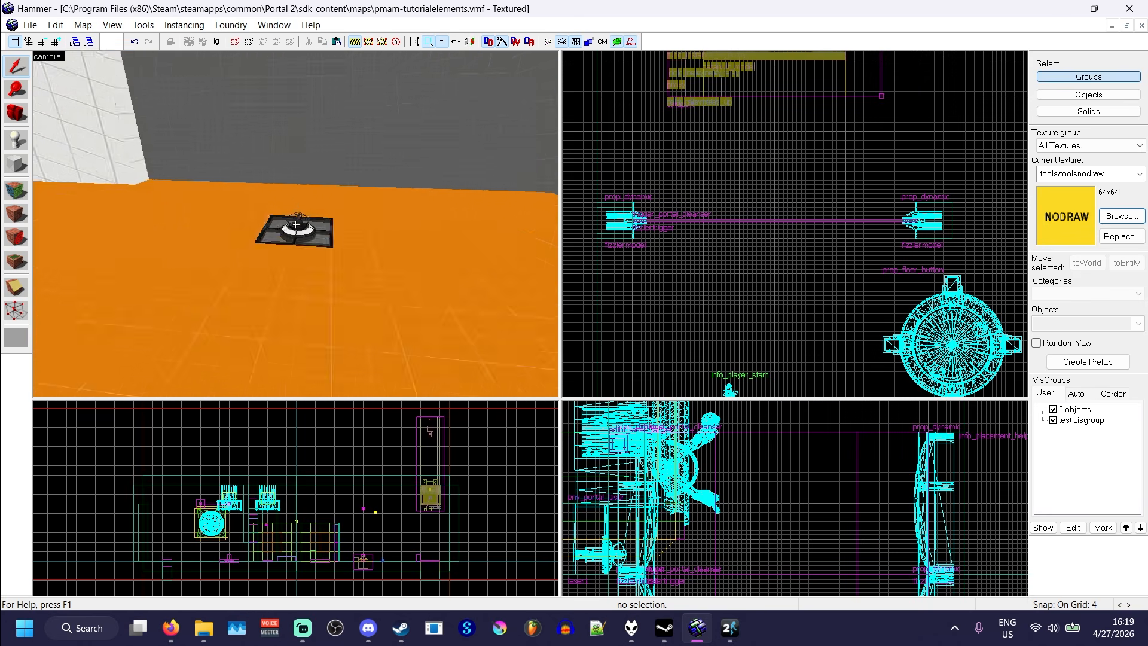
{"action": "key", "text": "s"}
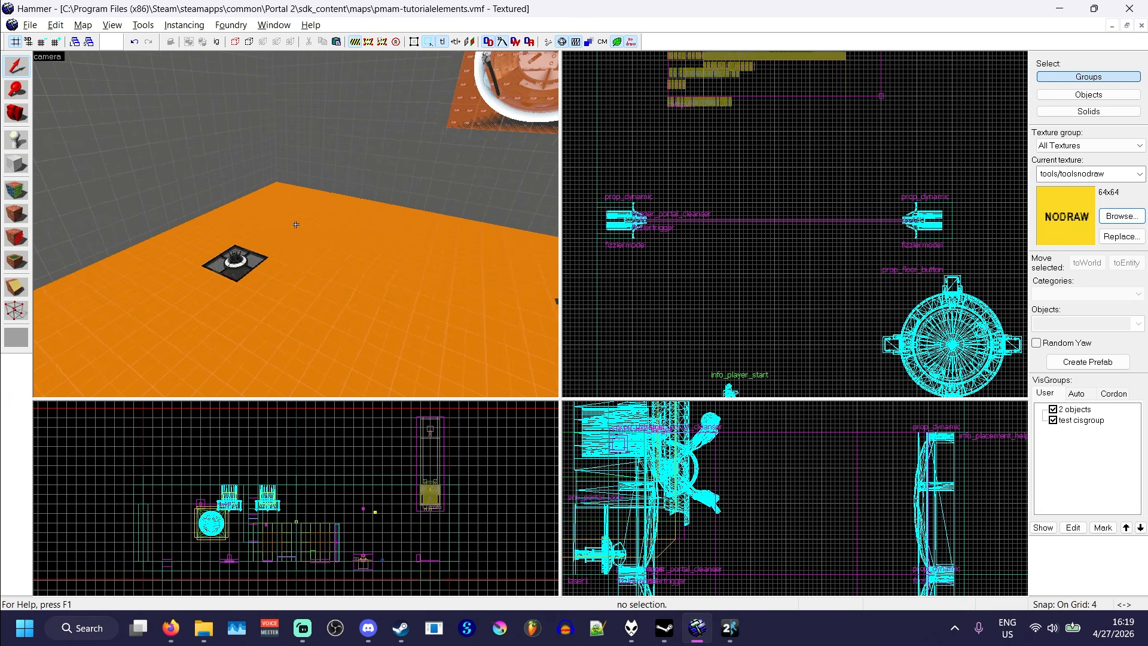
Switch to the running Portal 2 game, resume it, and use noclip to reach and view the floor-mounted laser.
{"action": "left_click", "coordinate": [729, 628]}
{"action": "key", "text": "Escape"}
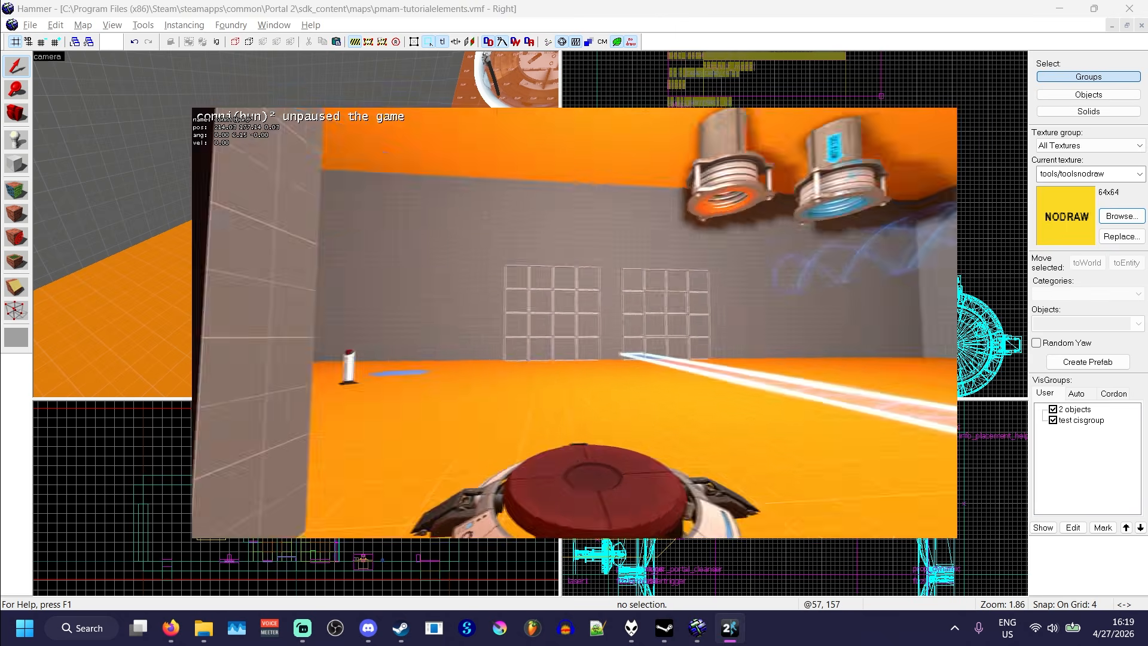
{"action": "key", "text": "s"}
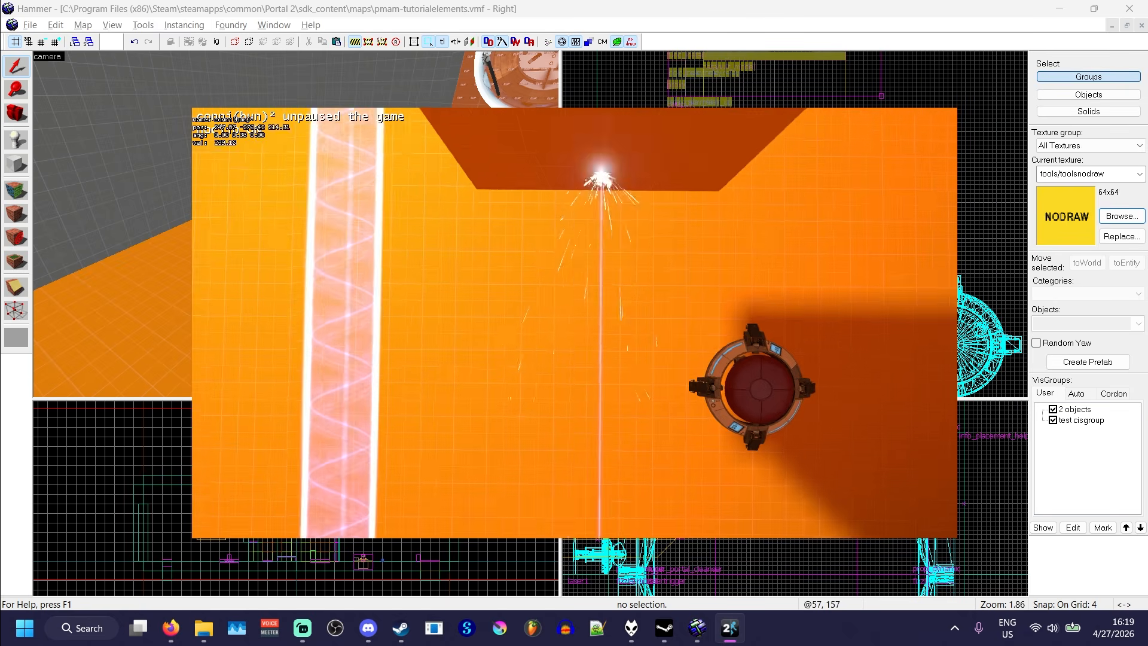
{"action": "key", "text": "v"}
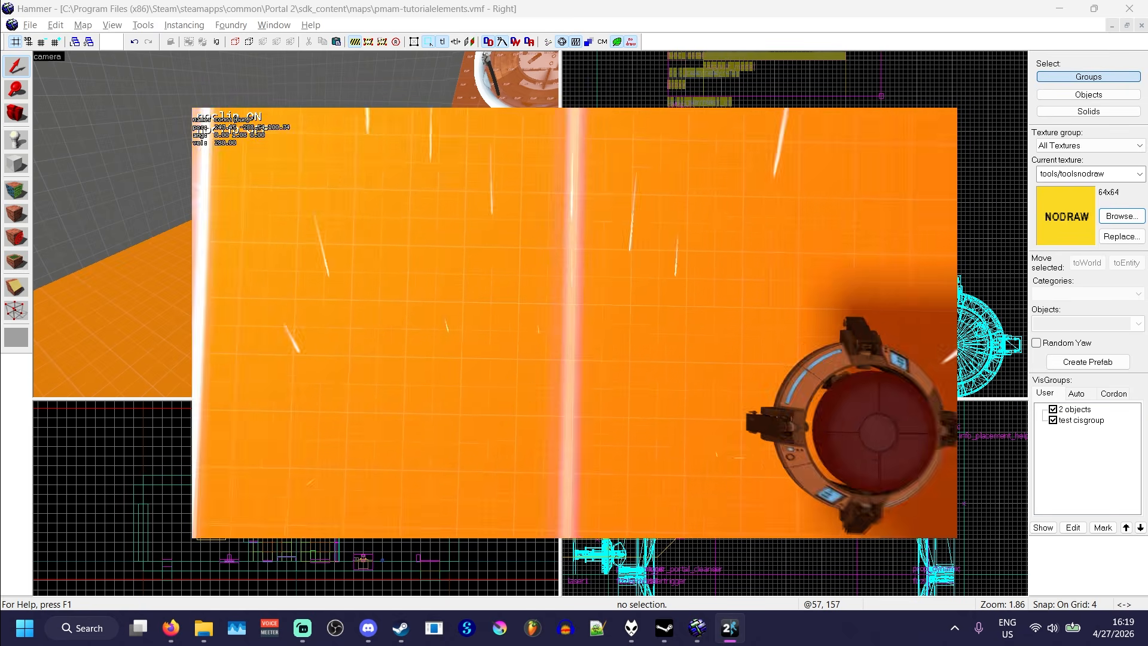
{"action": "key", "text": "v"}
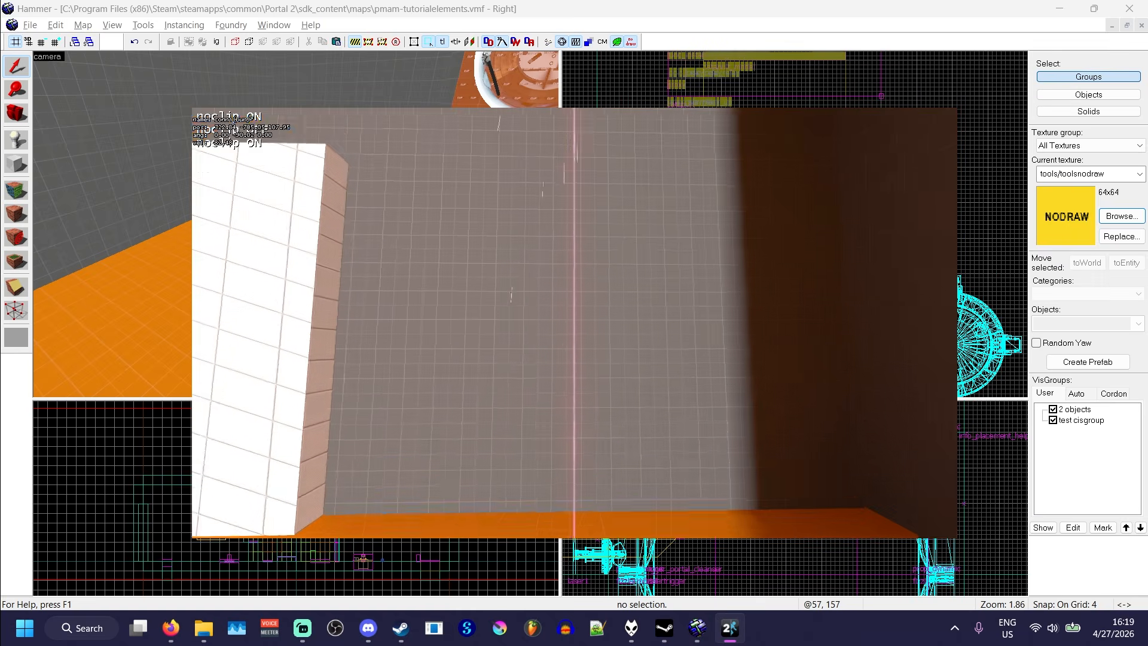
{"action": "key", "text": "s"}
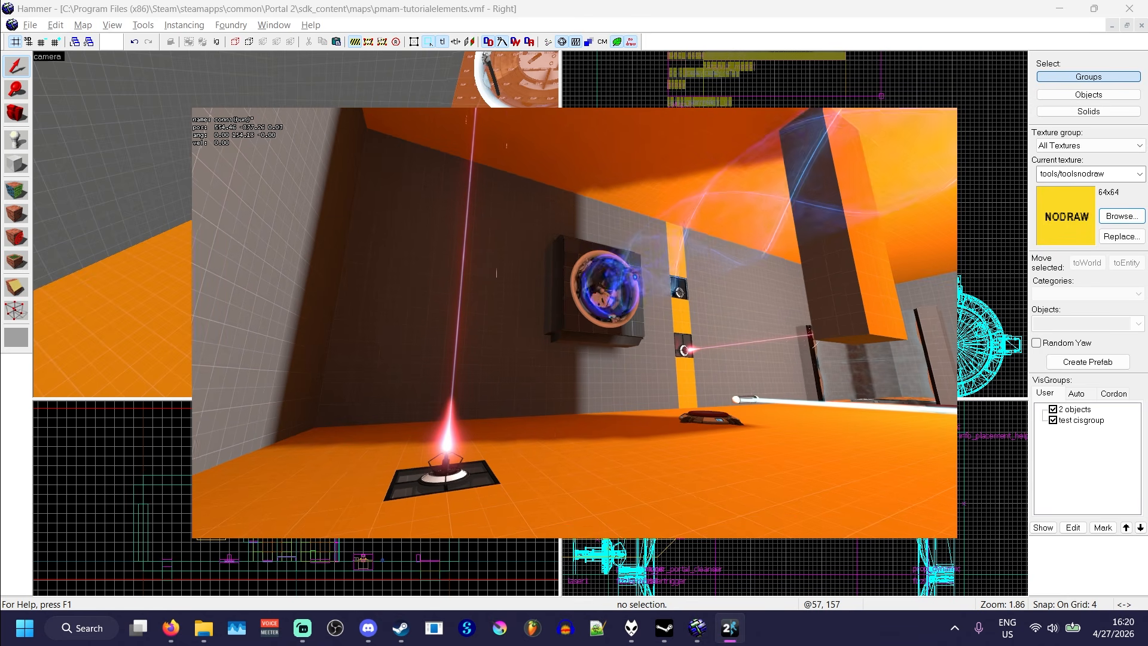
Set sv_player_collide_with_laser to 0 in the game's developer console and resume play.
{"action": "key", "text": "grave"}
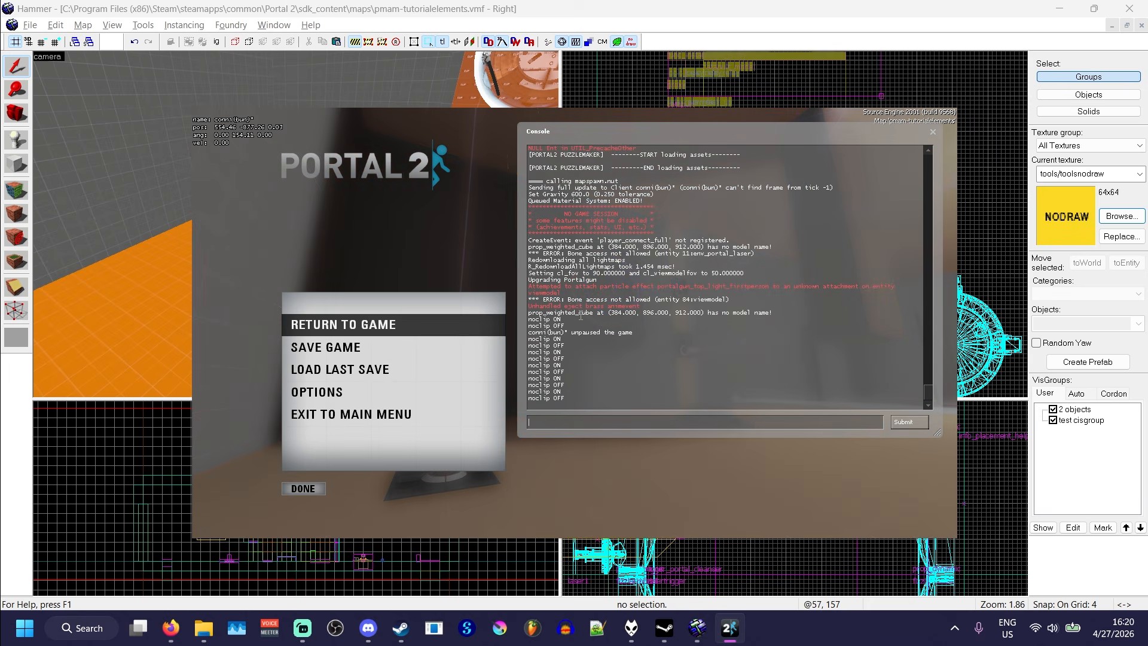
{"action": "type", "text": "sv_player_collide_with_laser"}
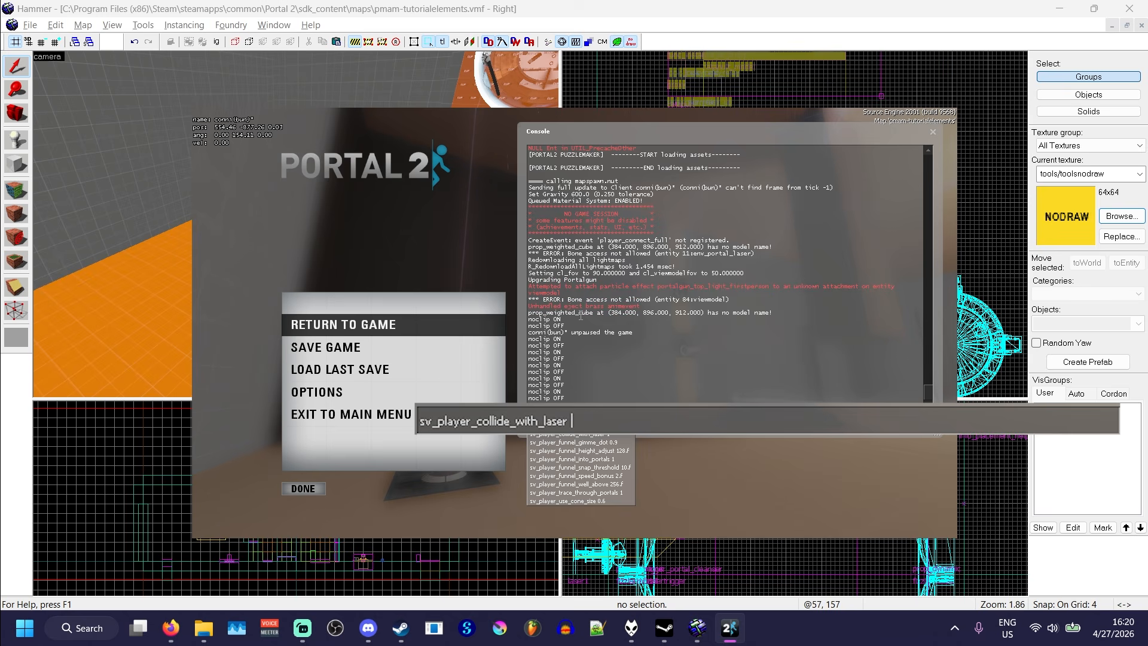
{"action": "type", "text": "1"}
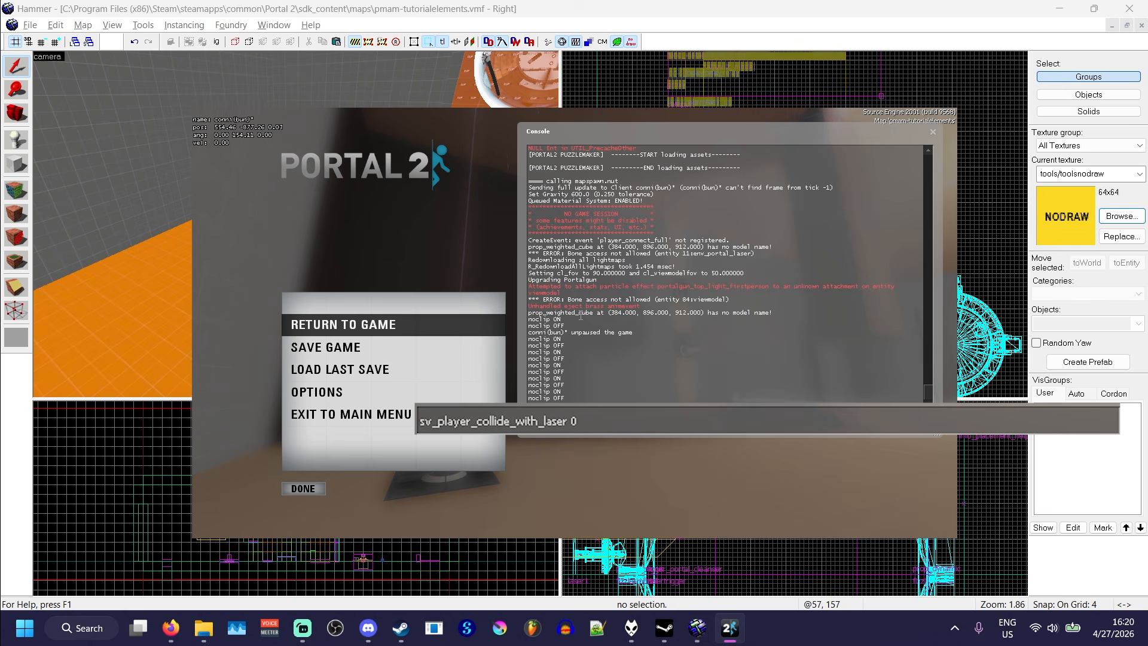
{"action": "key", "text": "Return"}
{"action": "key", "text": "Escape"}
Walk around and through the floor laser's beam to test the player's collision with it.
{"action": "key", "text": "w"}
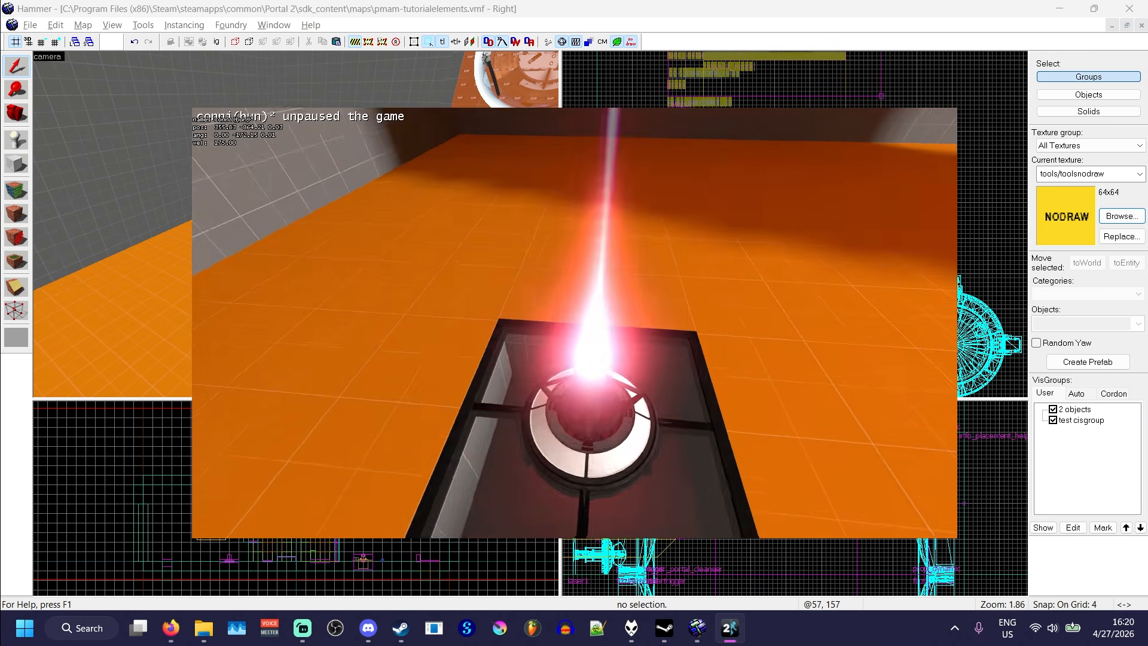
{"action": "key", "text": "d"}
{"action": "key", "text": "w"}
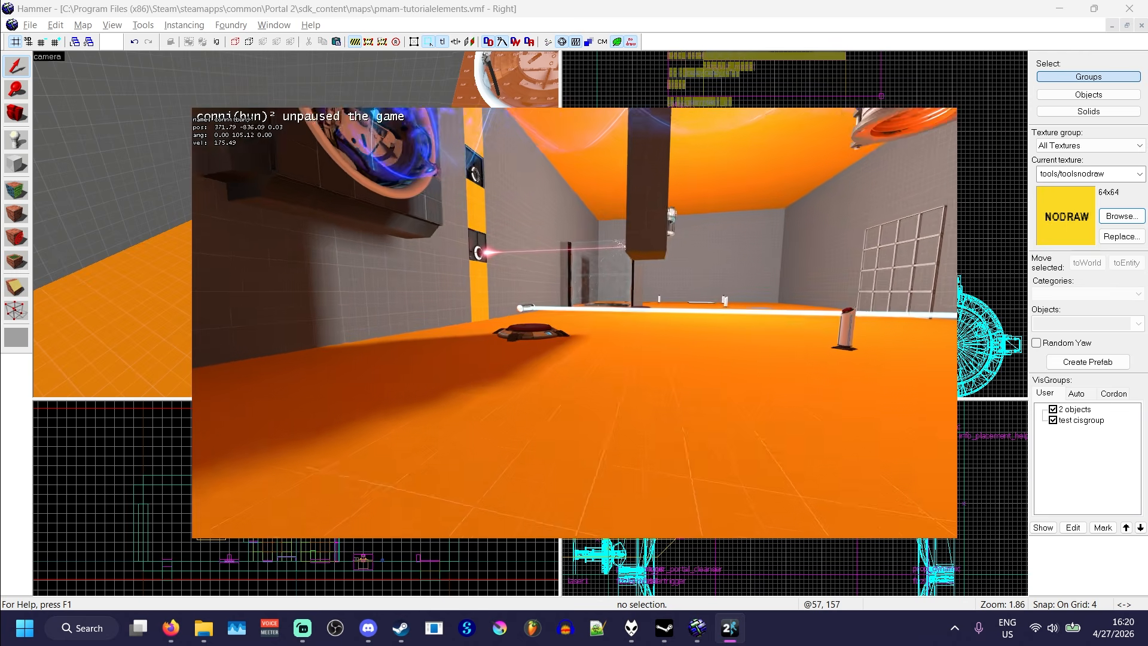
{"action": "key", "text": "d"}
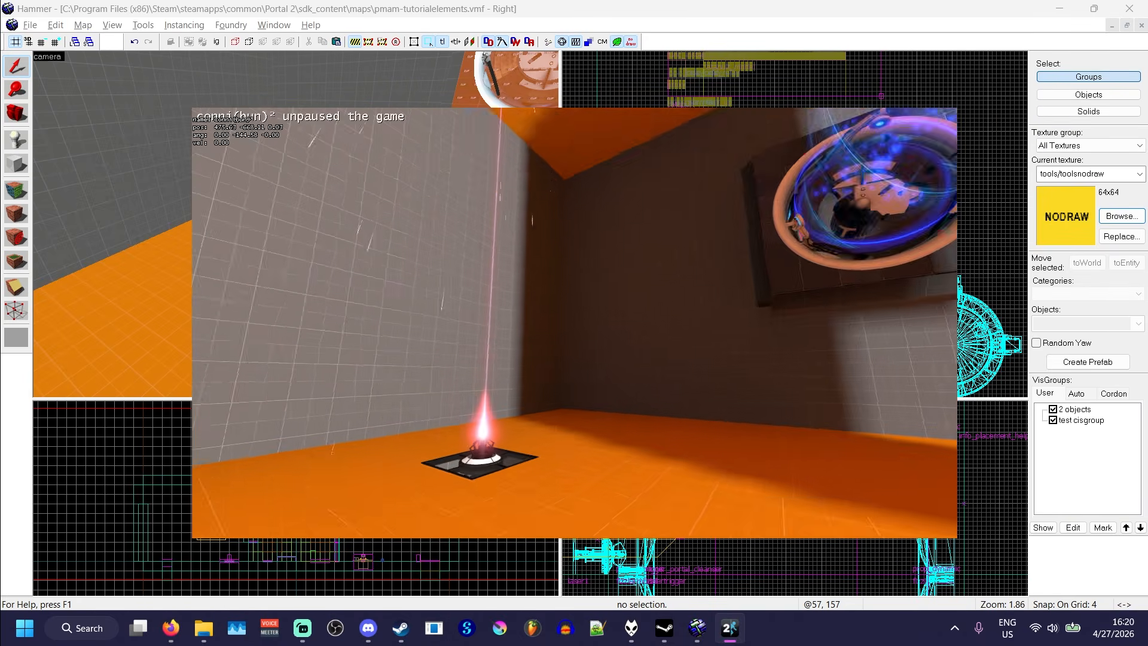
{"action": "key", "text": "w"}
{"action": "key", "text": "a"}
{"action": "key", "text": "w"}
{"action": "key", "text": "s"}
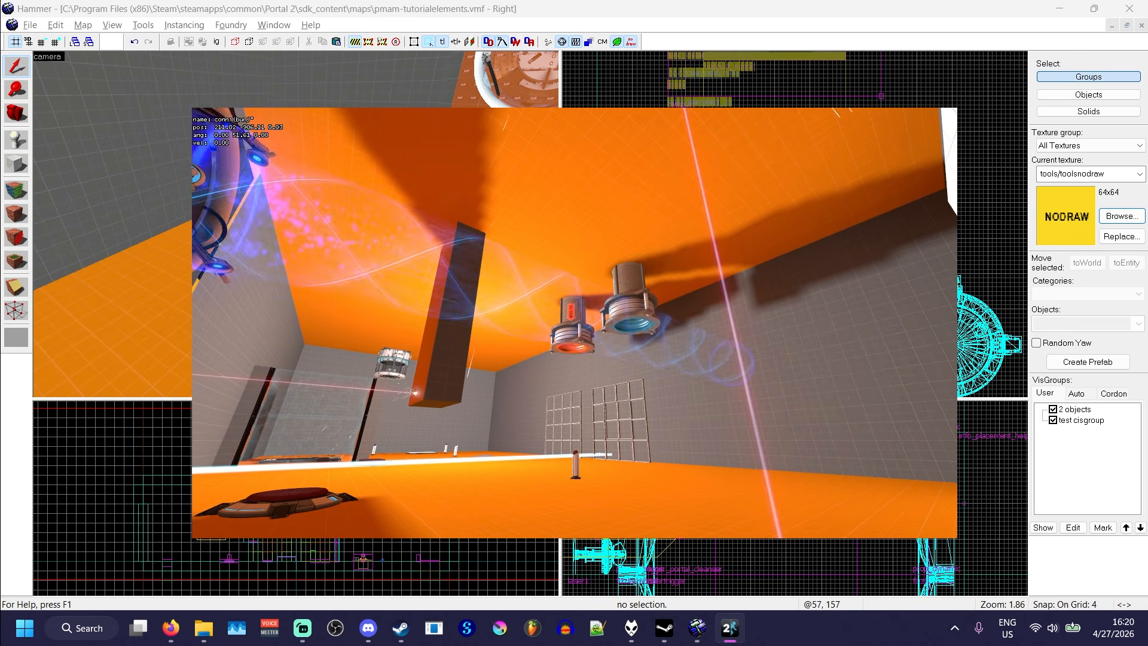
Walk across the chamber and examine the wall laser's beam where it hits the hanging pillar.
{"action": "key", "text": "w"}
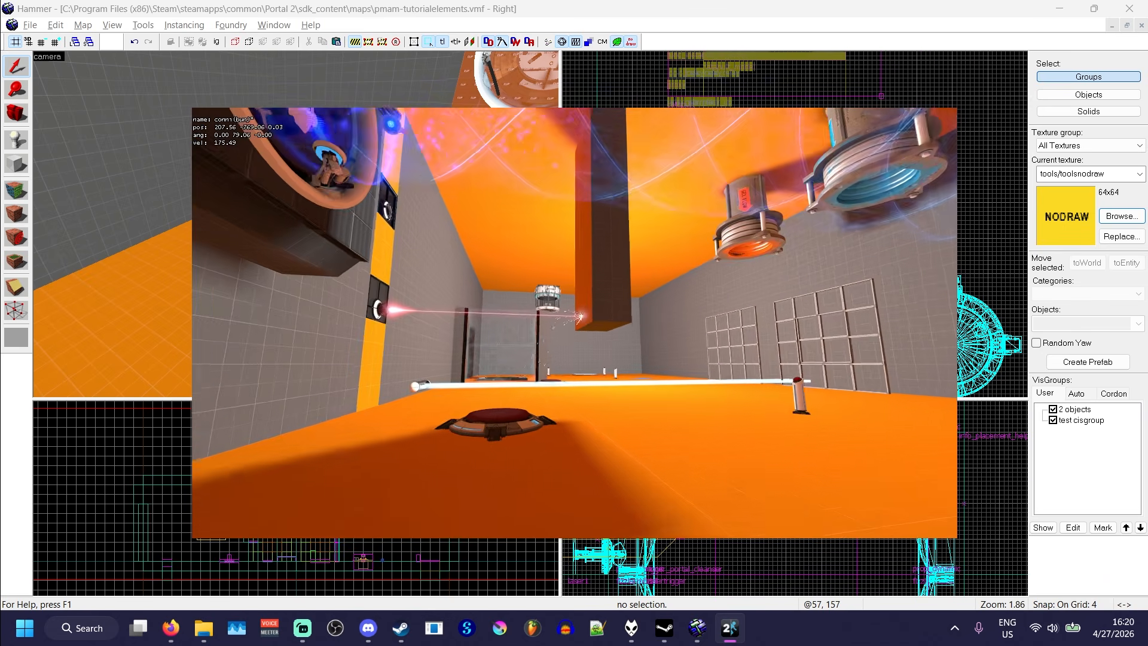
{"action": "key", "text": "w"}
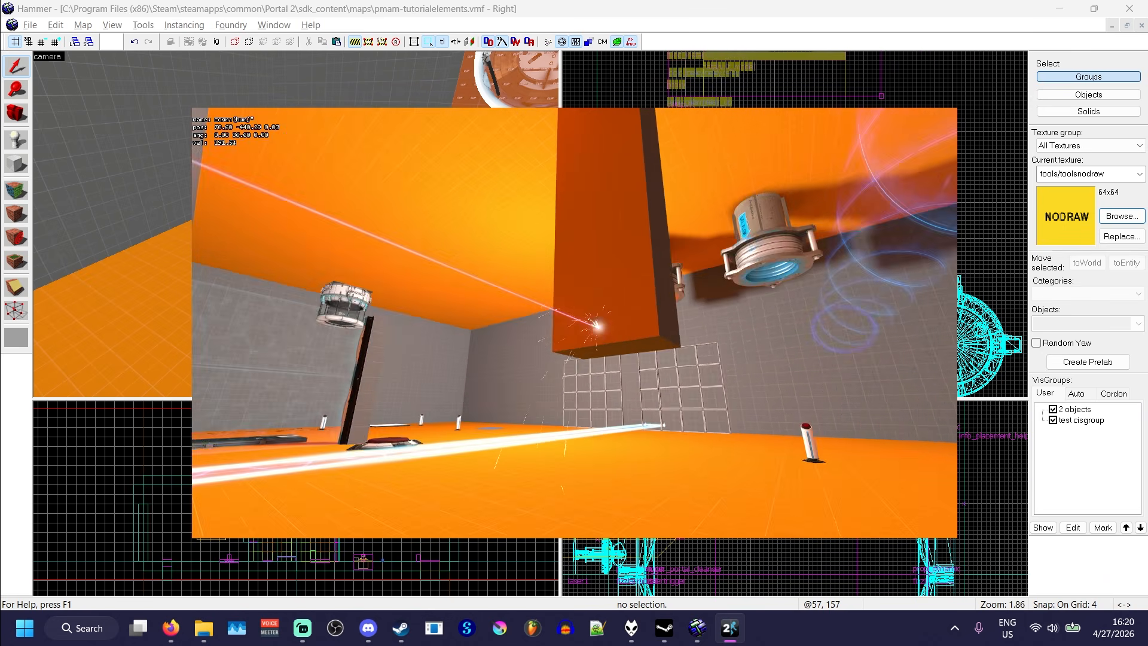
{"action": "key", "text": "w"}
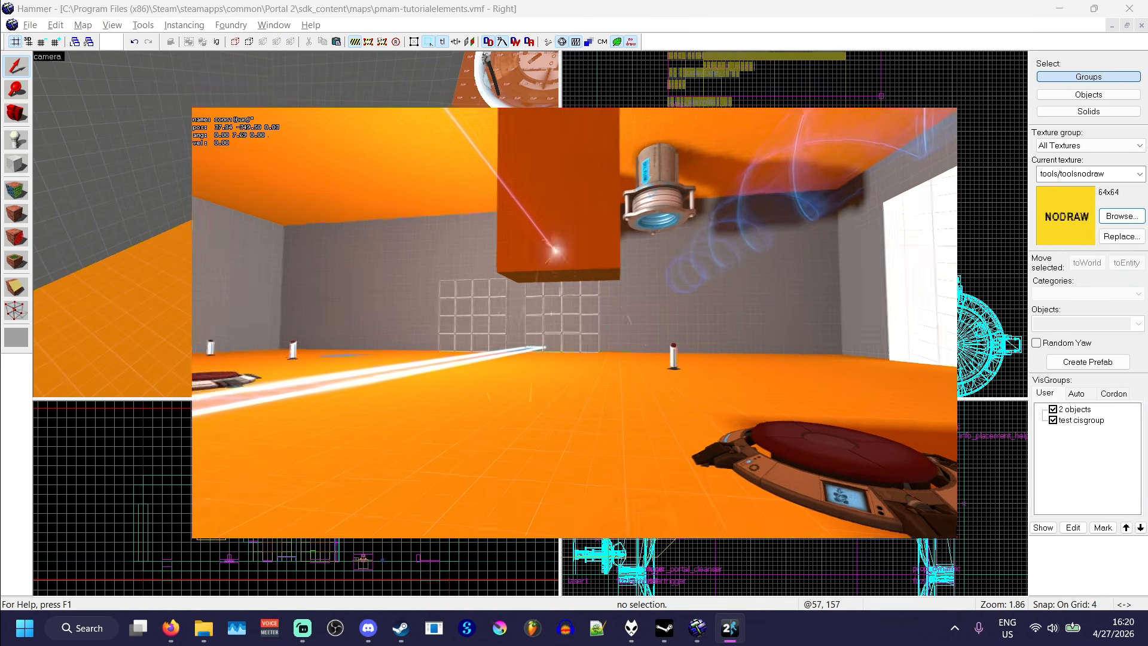
{"action": "key", "text": "w"}
{"action": "key", "text": "s"}
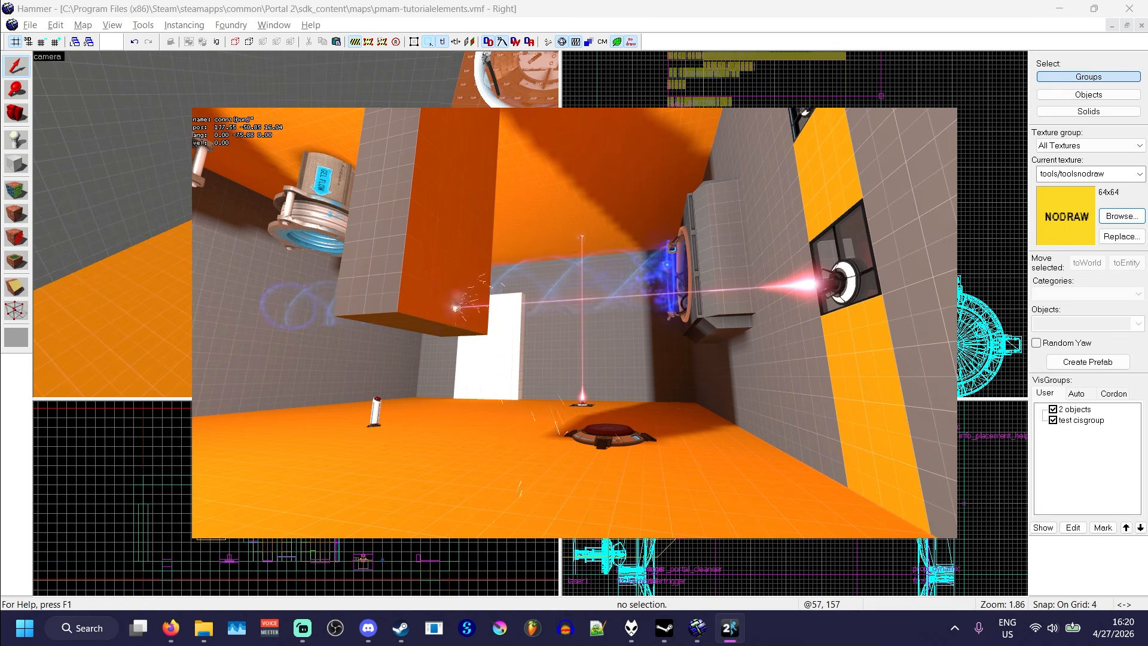
Switch from the game back to Hammer and place a point_servercommand entity on the grey wall beside the laser catcher strip.
{"action": "key", "text": "grave"}
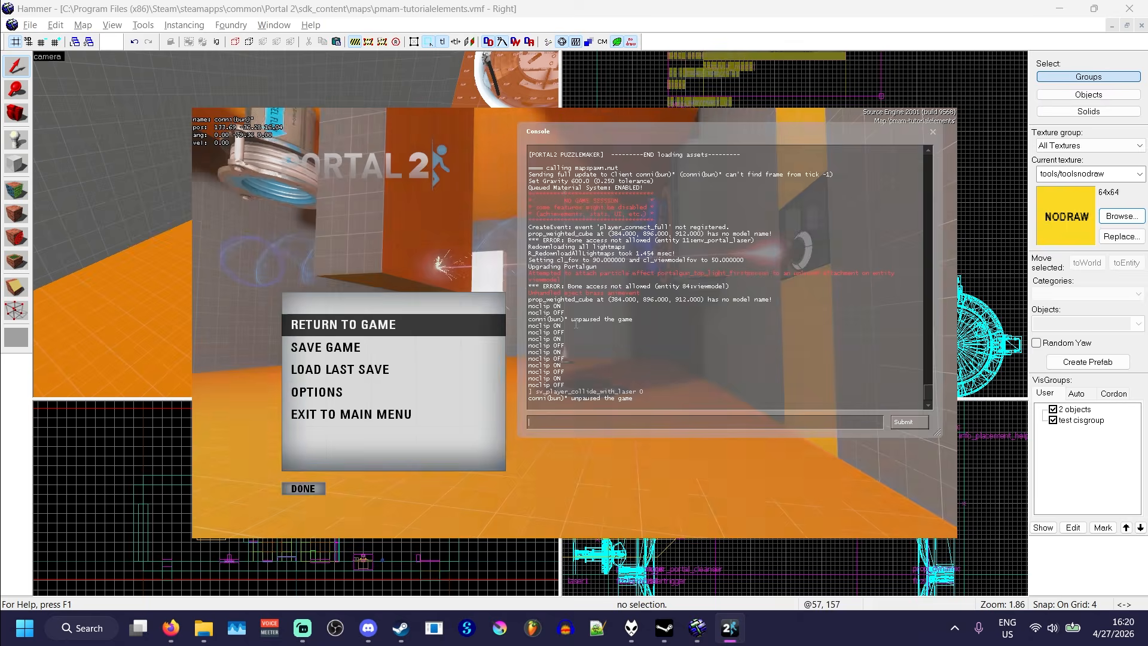
{"action": "left_click", "coordinate": [571, 11]}
{"action": "key", "text": "z"}
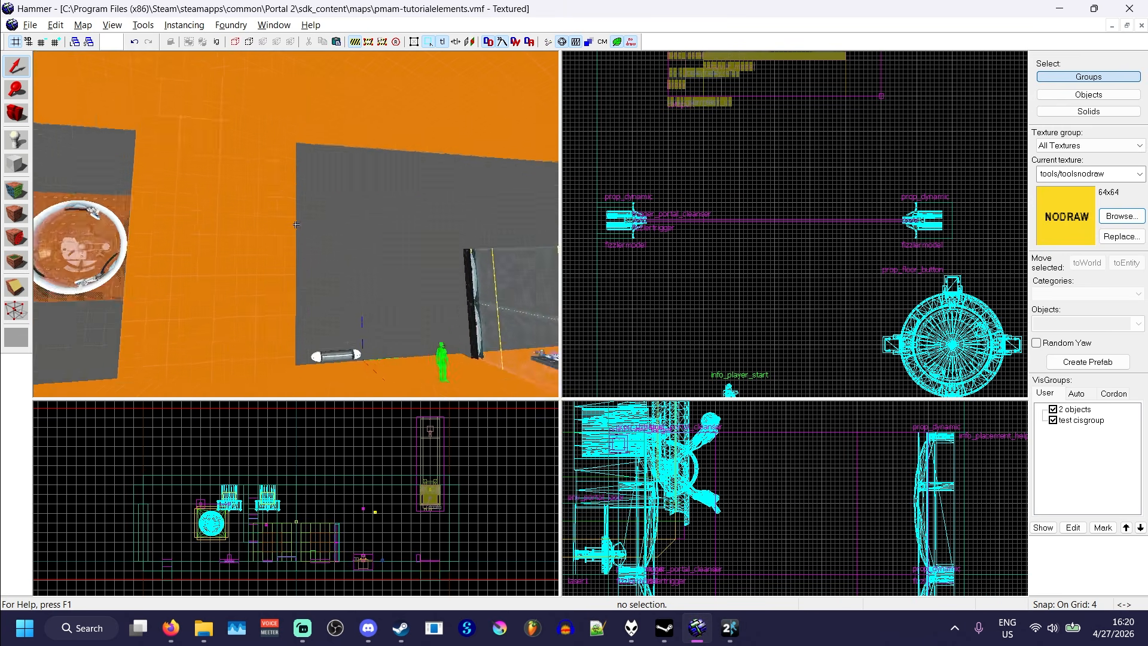
{"action": "key", "text": "z"}
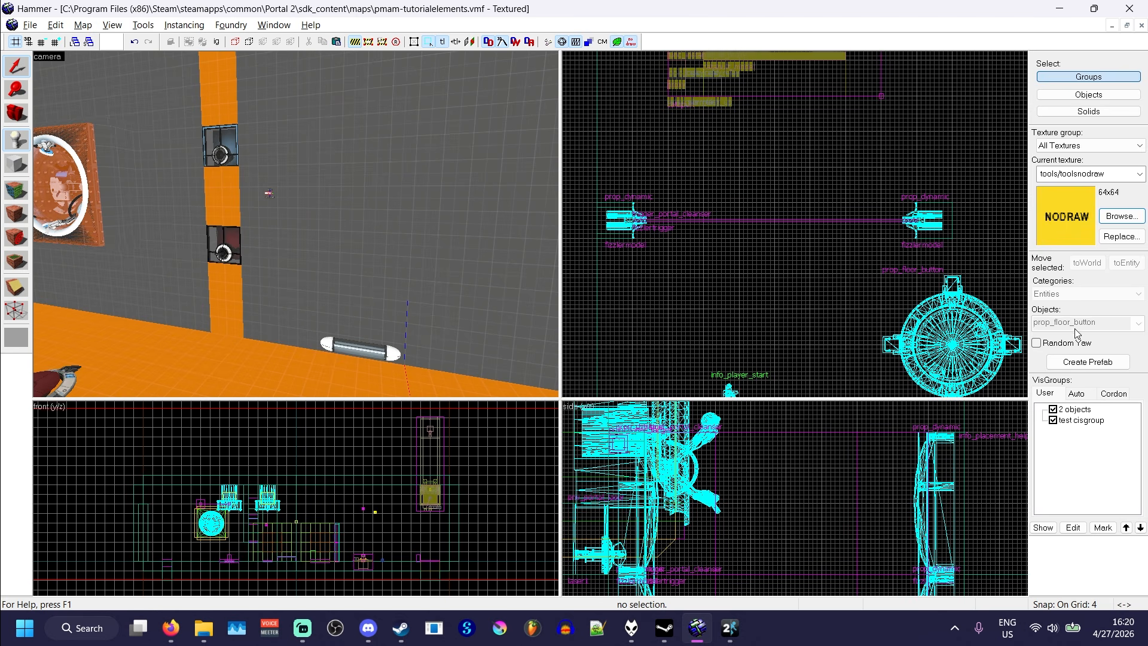
{"action": "left_click", "coordinate": [1079, 329]}
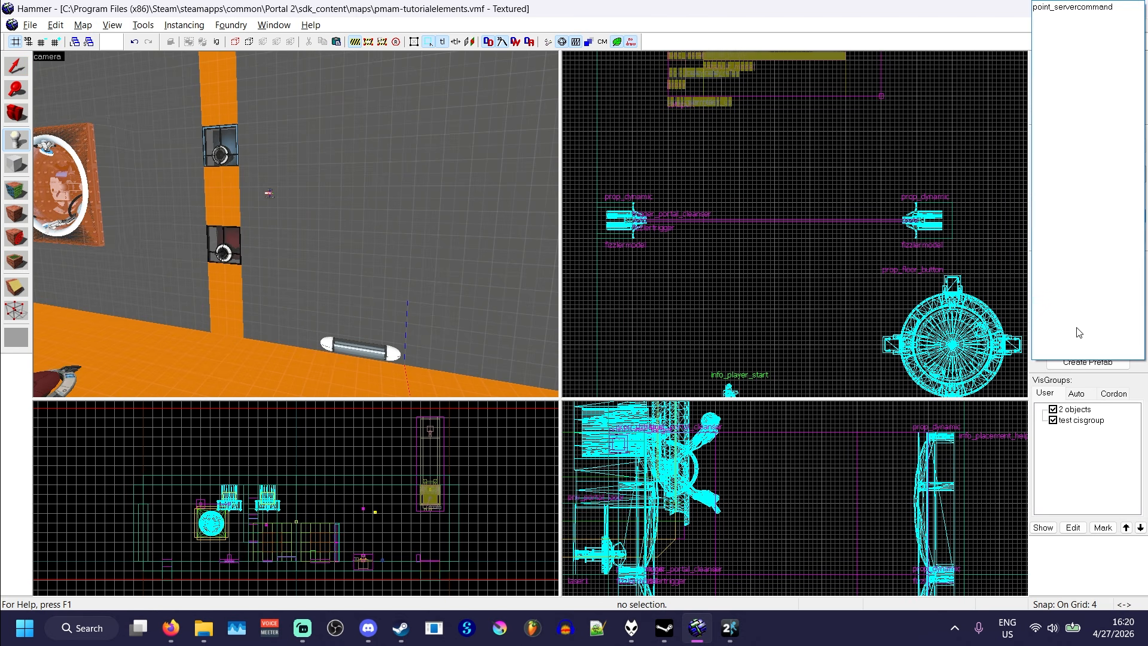
{"action": "left_click", "coordinate": [1058, 9]}
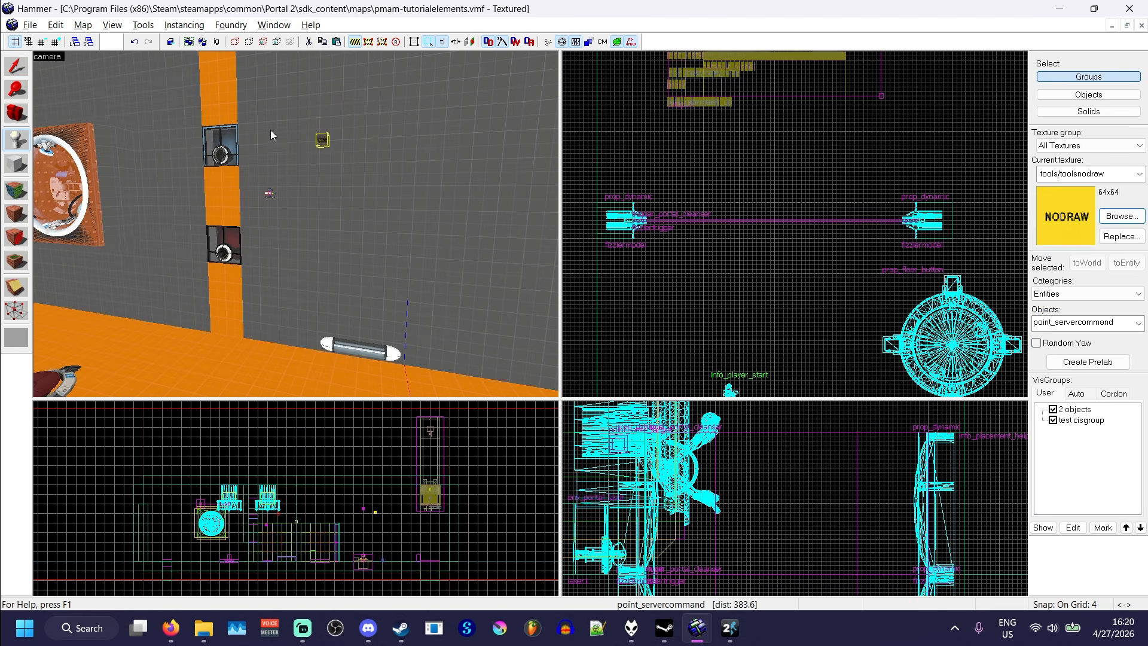
Name the new point_servercommand entity servercommand and apply the change.
{"action": "left_click", "coordinate": [23, 65]}
{"action": "key", "text": "z"}
{"action": "key", "text": "w"}
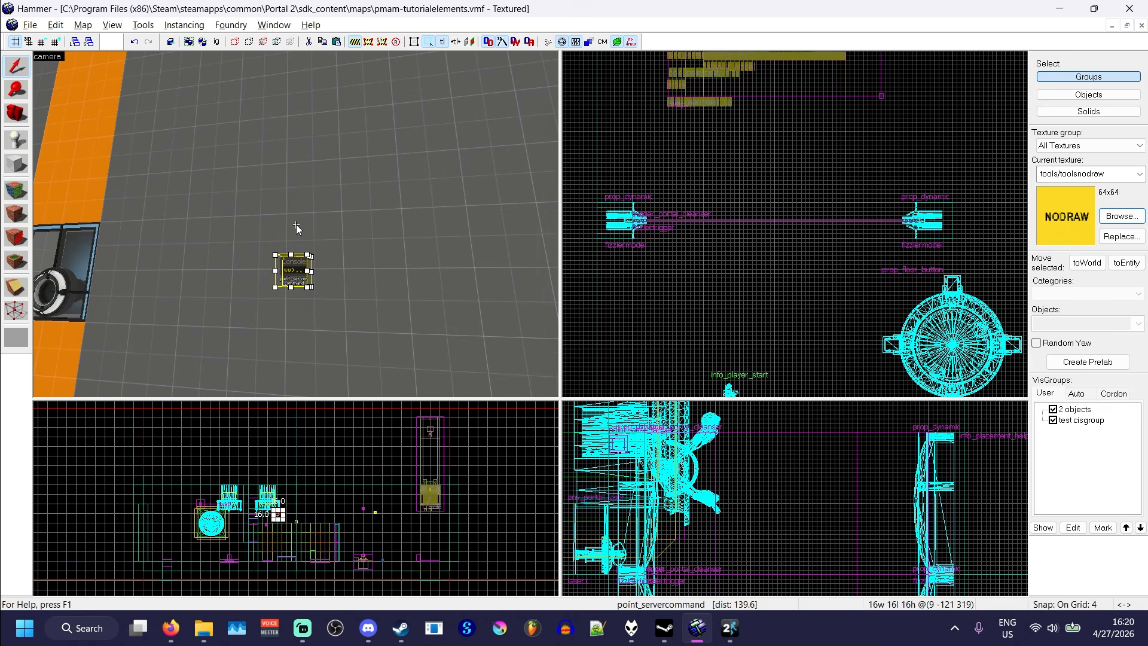
{"action": "double_click", "coordinate": [298, 258]}
{"action": "left_click", "coordinate": [918, 209]}
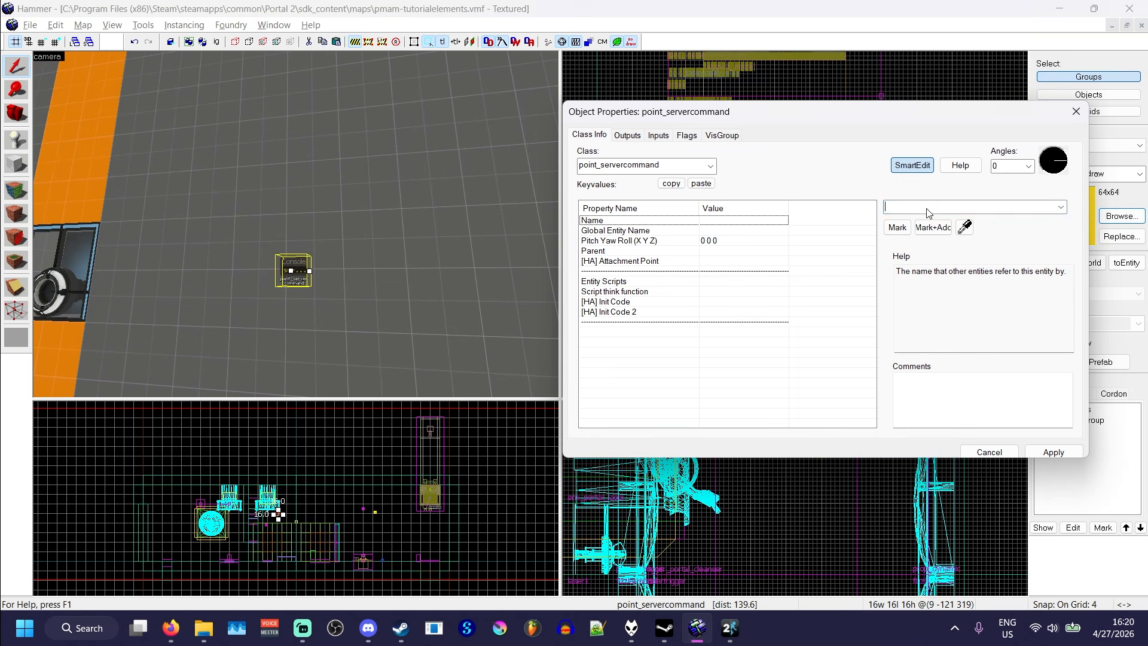
{"action": "type", "text": "servercomman"}
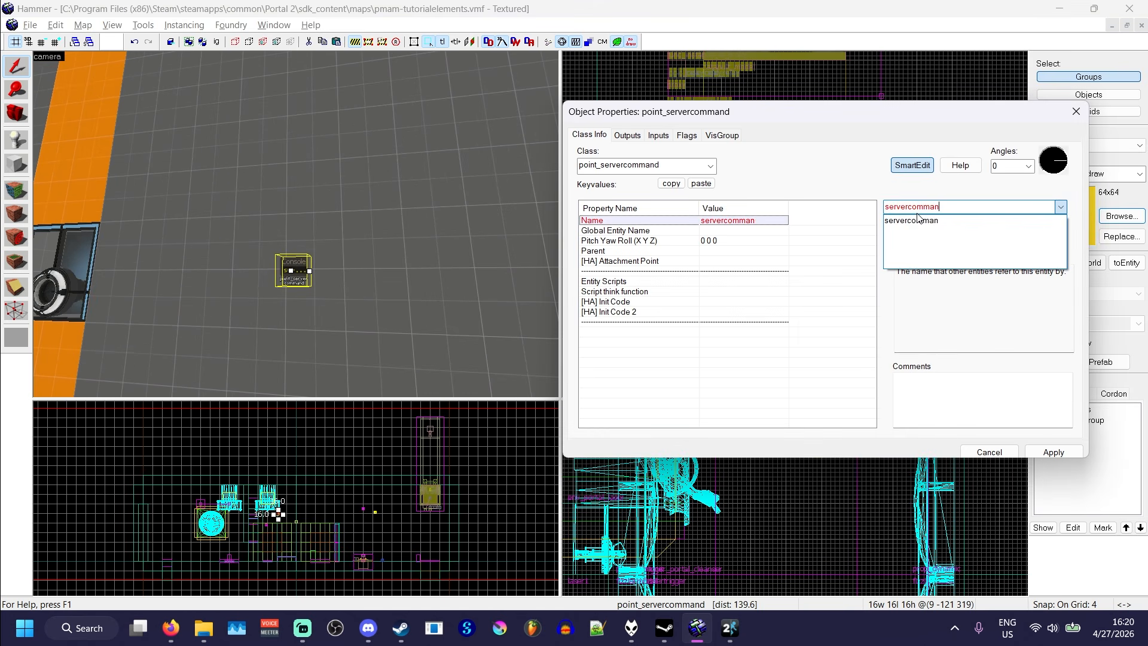
{"action": "type", "text": "d"}
{"action": "left_click", "coordinate": [1057, 449]}
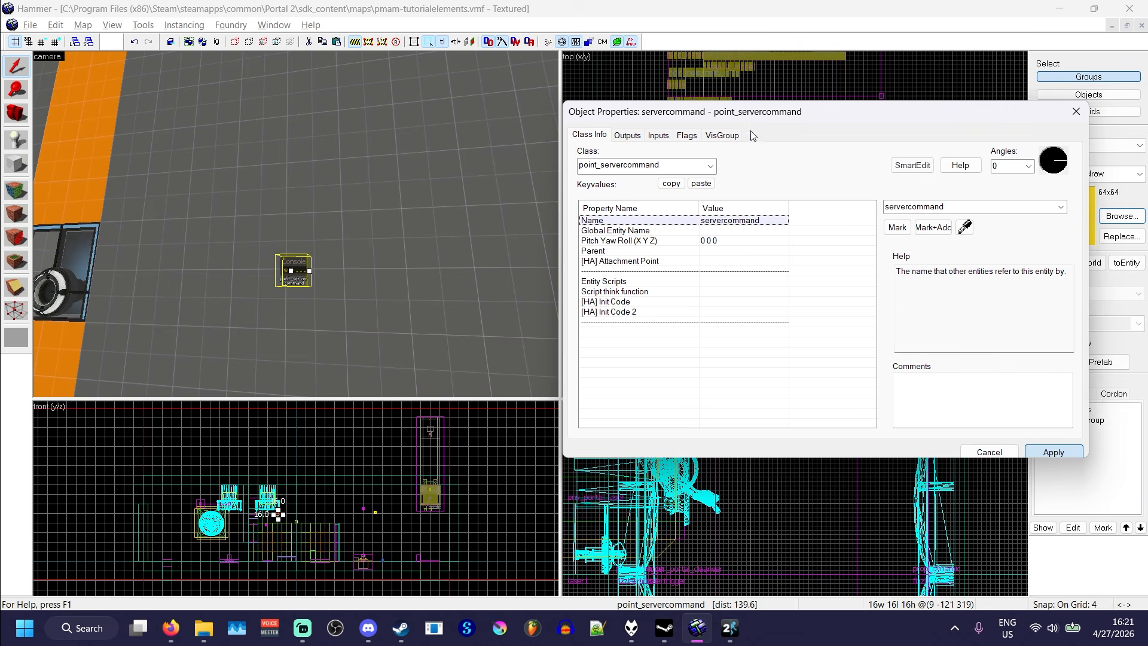
{"action": "left_click_drag", "start_coordinate": [726, 112], "coordinate": [739, 112]}
Place a logic_auto entity on the wall above the point_servercommand.
{"action": "key", "text": "z"}
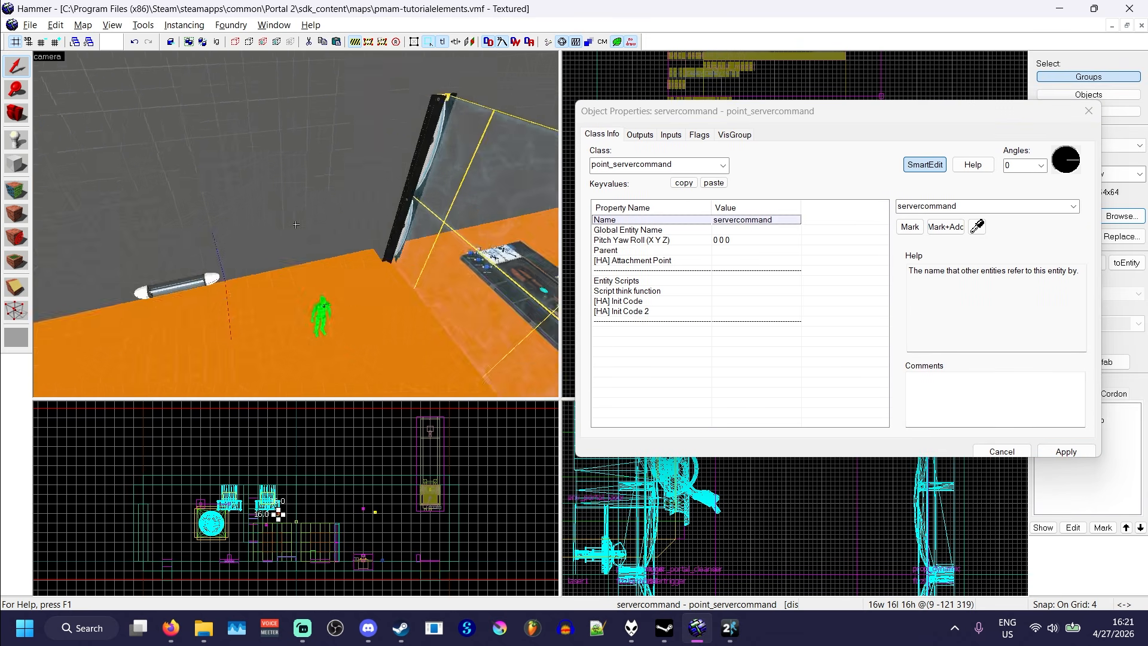
{"action": "key", "text": "w"}
{"action": "key", "text": "z"}
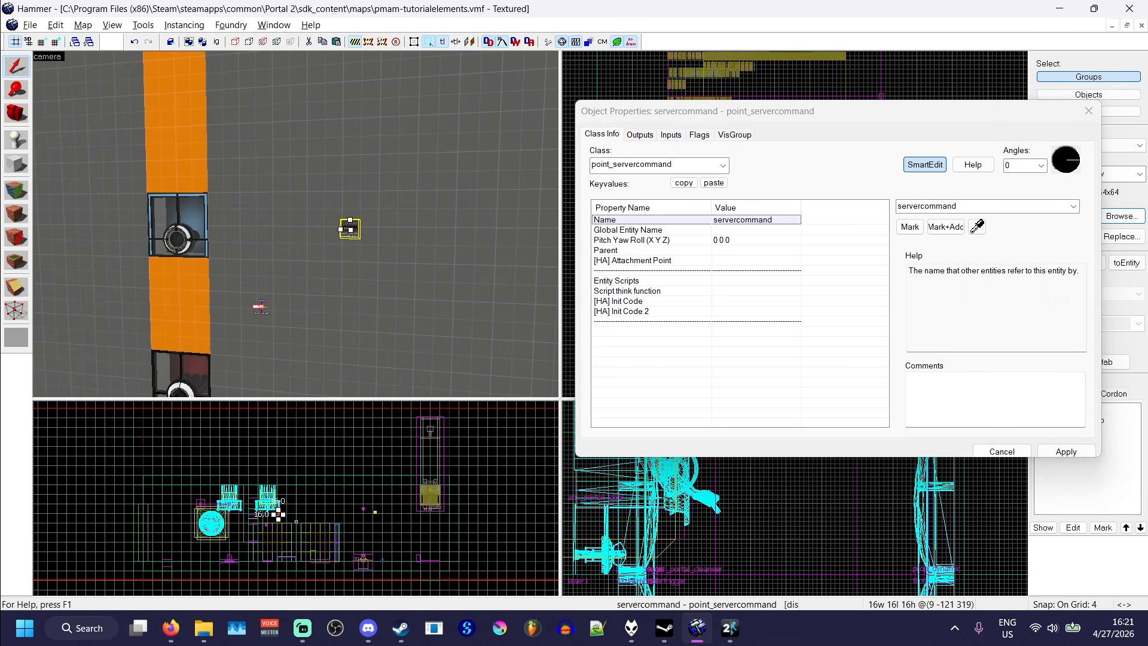
{"action": "key", "text": "Escape"}
{"action": "key", "text": "shift+e"}
{"action": "type", "text": "auto"}
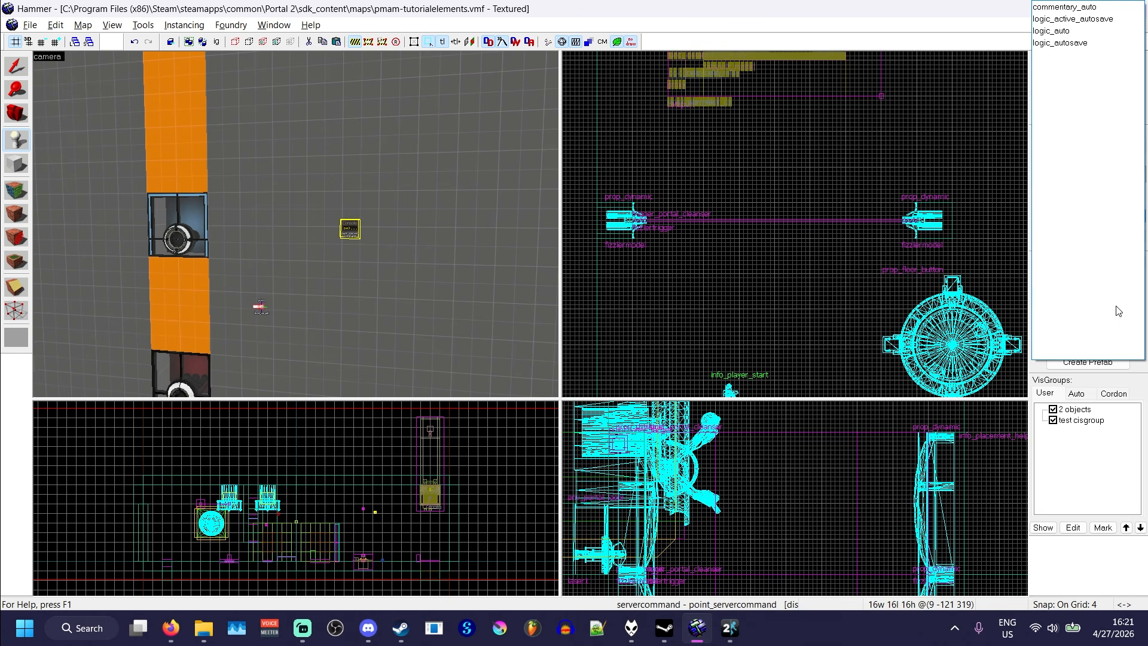
{"action": "left_click", "coordinate": [1073, 33]}
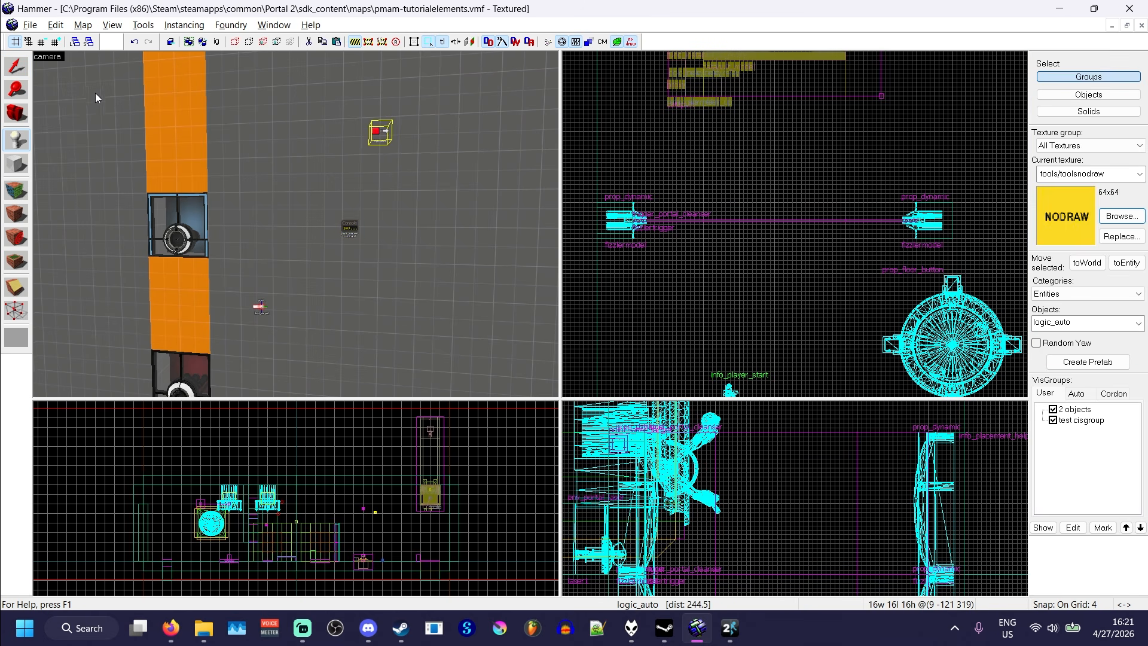
Add an OnMapSpawn output to the logic_auto that targets the servercommand entity.
{"action": "left_click", "coordinate": [13, 67]}
{"action": "double_click", "coordinate": [381, 132]}
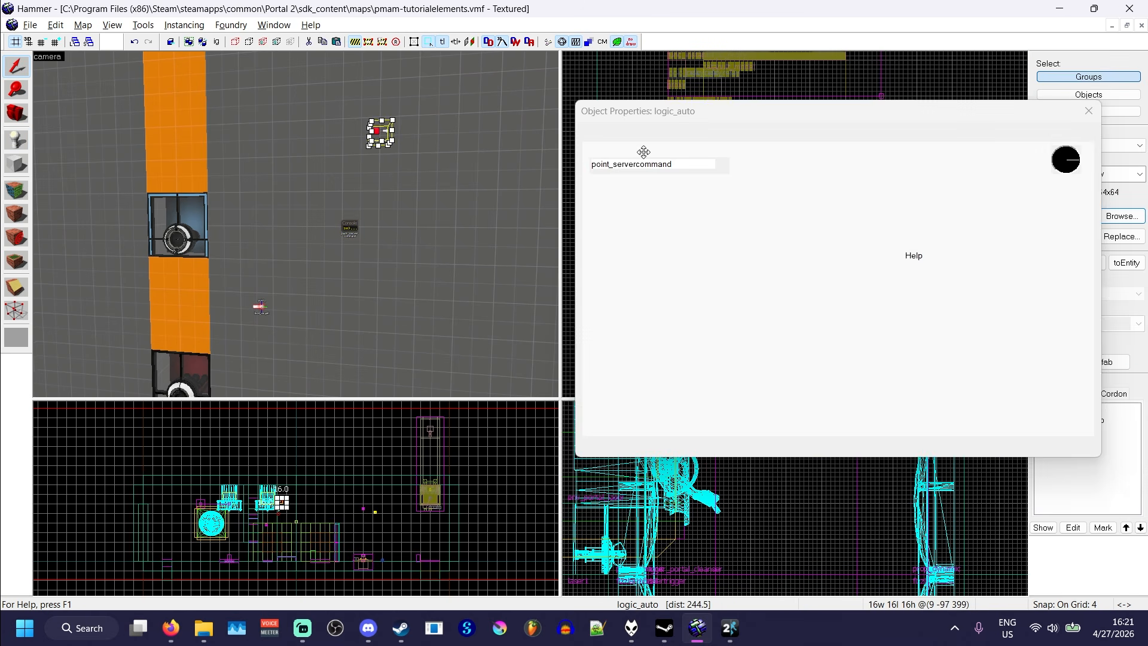
{"action": "left_click", "coordinate": [639, 134]}
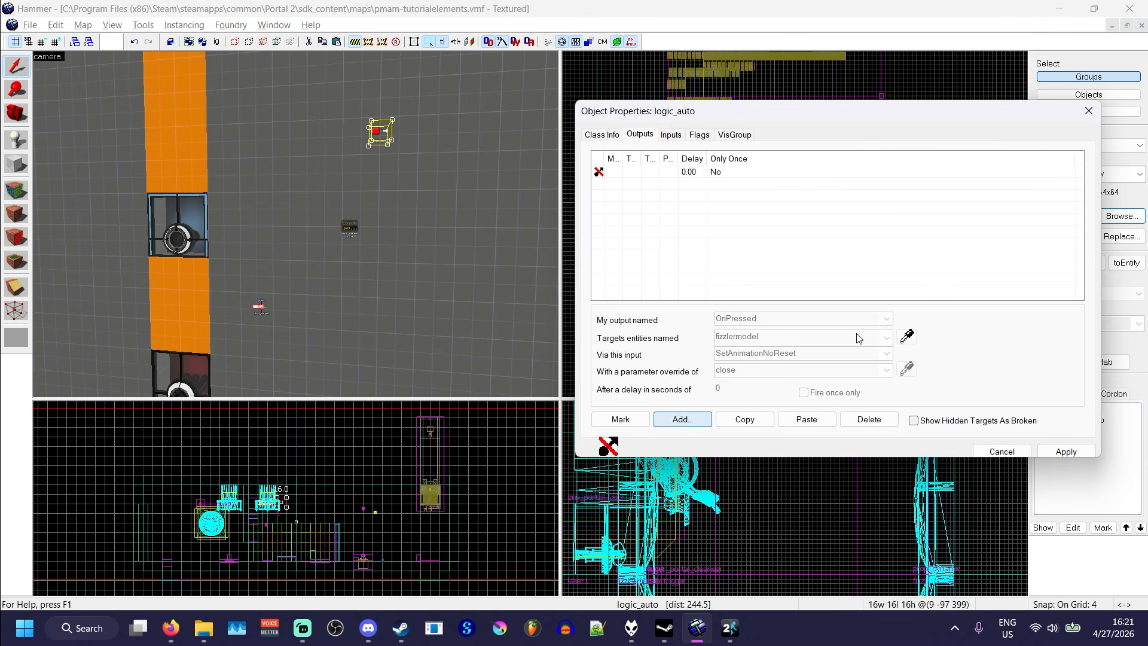
{"action": "left_click", "coordinate": [887, 320]}
{"action": "left_click", "coordinate": [813, 350]}
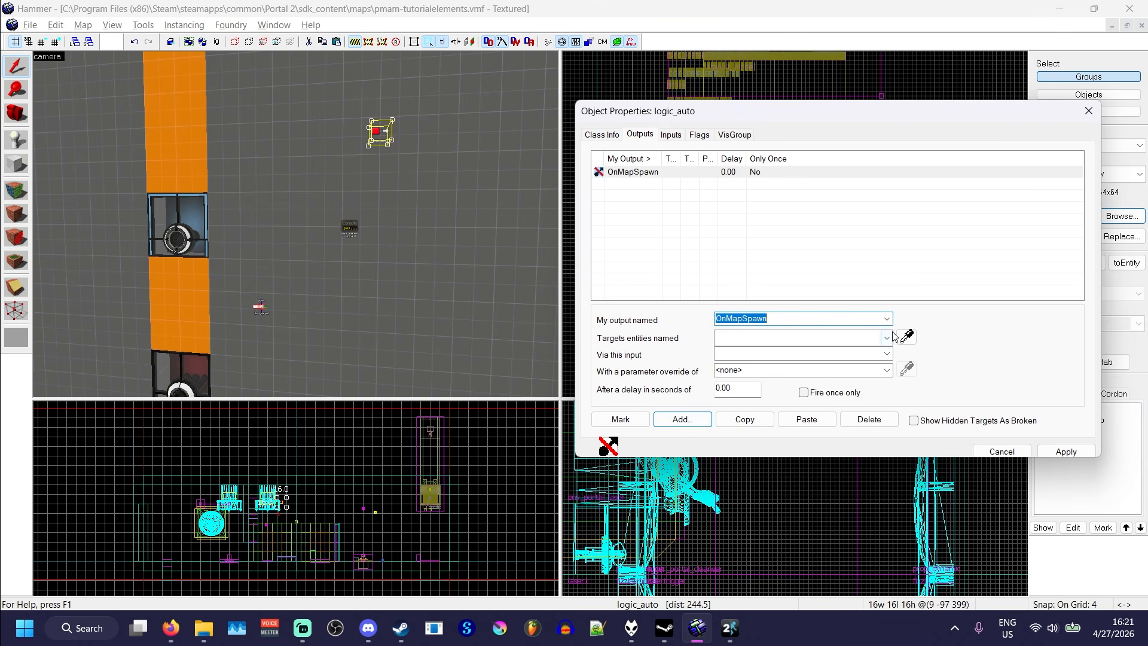
{"action": "left_click", "coordinate": [350, 228]}
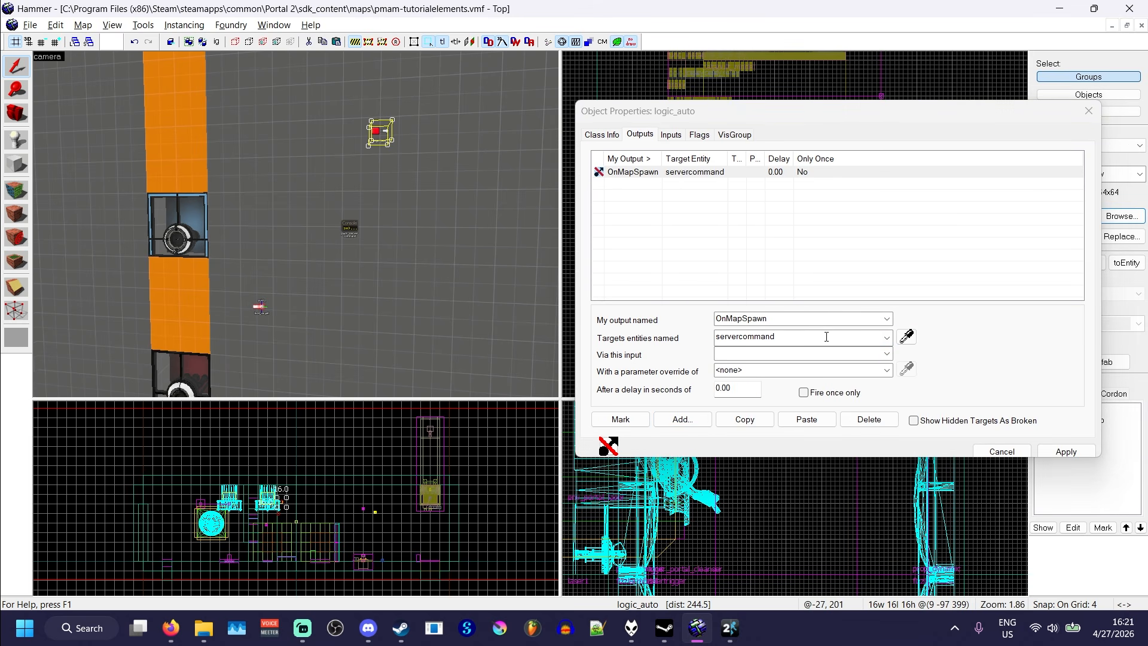
Set the output's input to Command with the parameter sv_player_collide_with_laser 0, apply it and close the properties.
{"action": "left_click", "coordinate": [886, 353]}
{"action": "left_click", "coordinate": [732, 395]}
{"action": "left_click", "coordinate": [736, 371]}
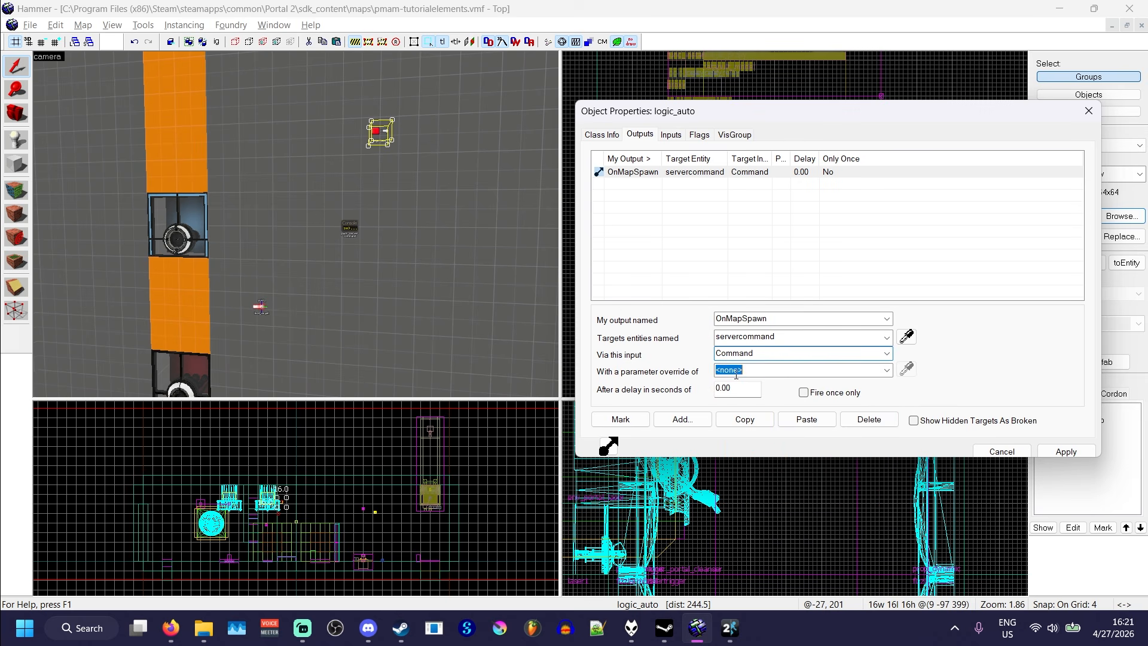
{"action": "type", "text": "sv_playe"}
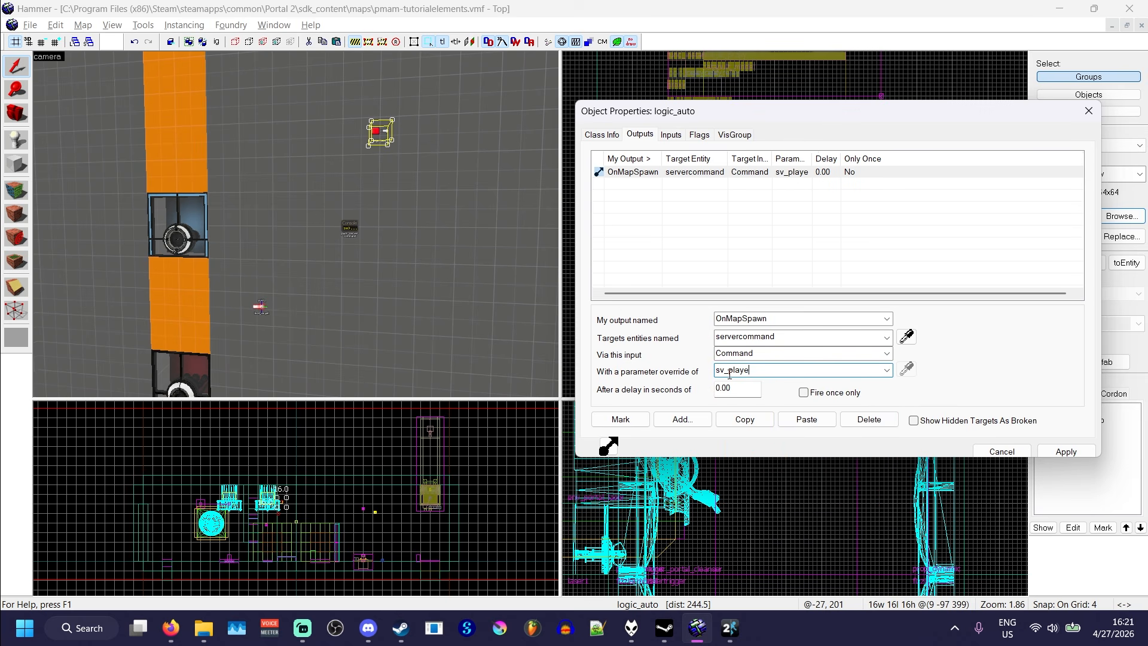
{"action": "type", "text": "r_collide_with_laser 0"}
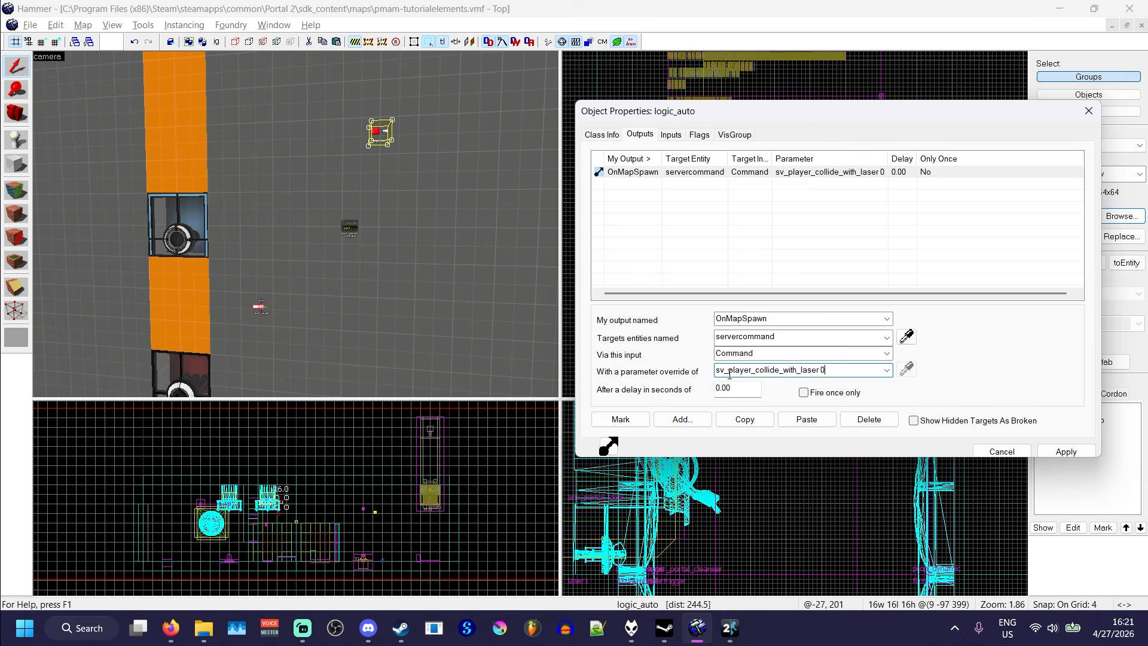
{"action": "left_click", "coordinate": [1056, 450]}
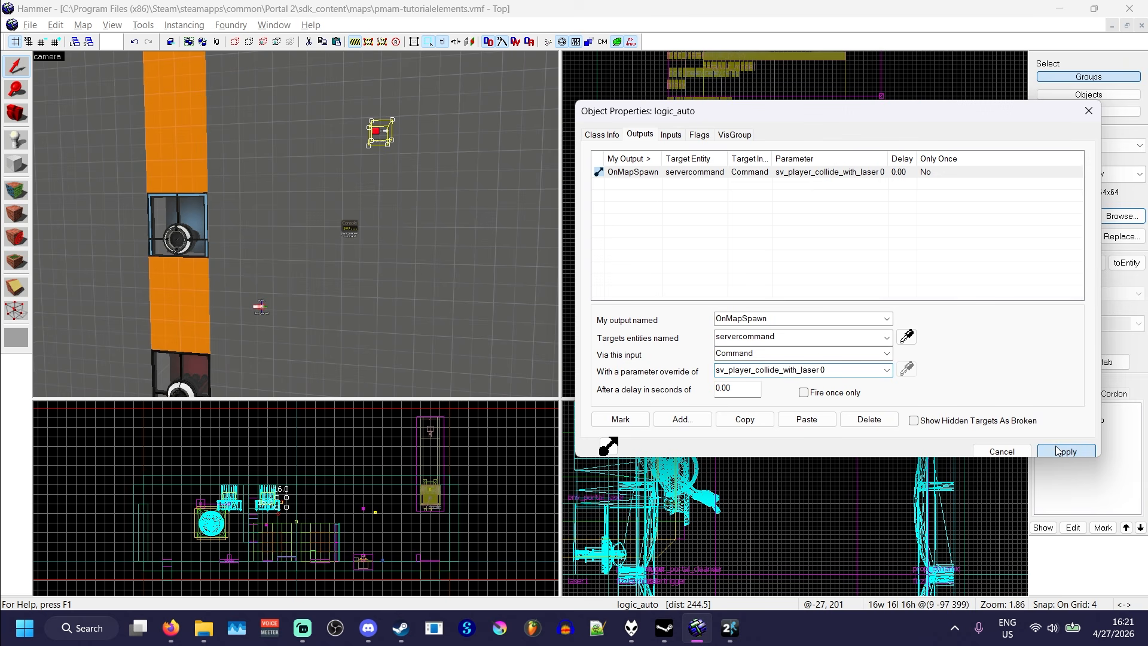
{"action": "left_click", "coordinate": [1019, 453]}
{"action": "key", "text": "Escape"}
Open the upper wall laser catcher's properties and examine its Laser Catcher Model setting.
{"action": "key", "text": "z"}
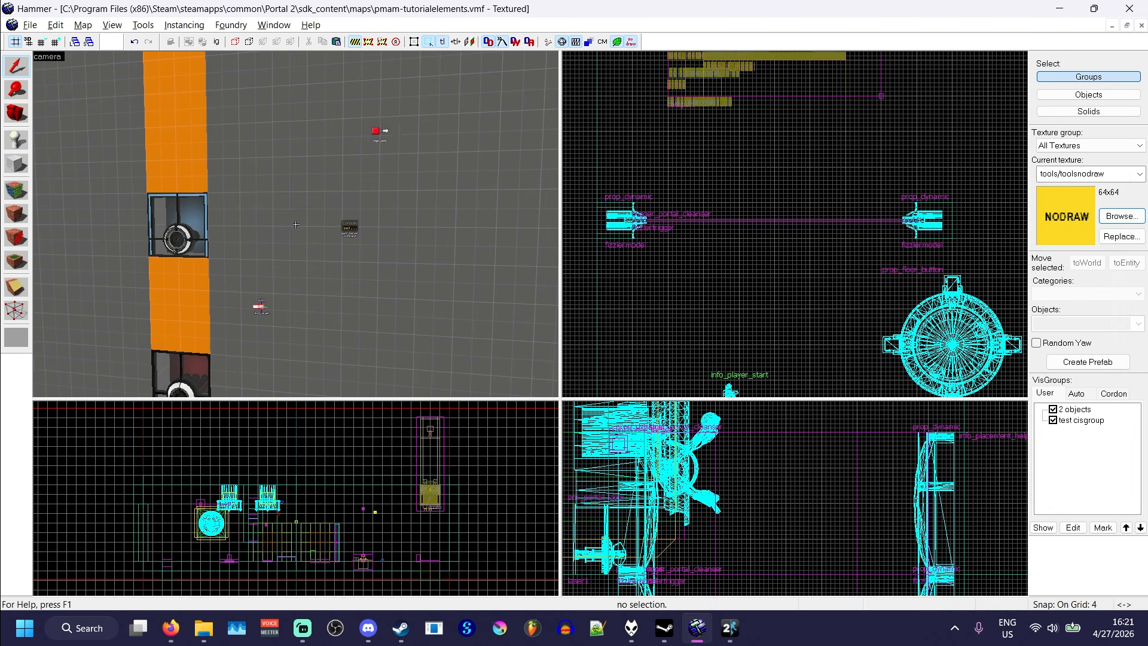
{"action": "key", "text": "s"}
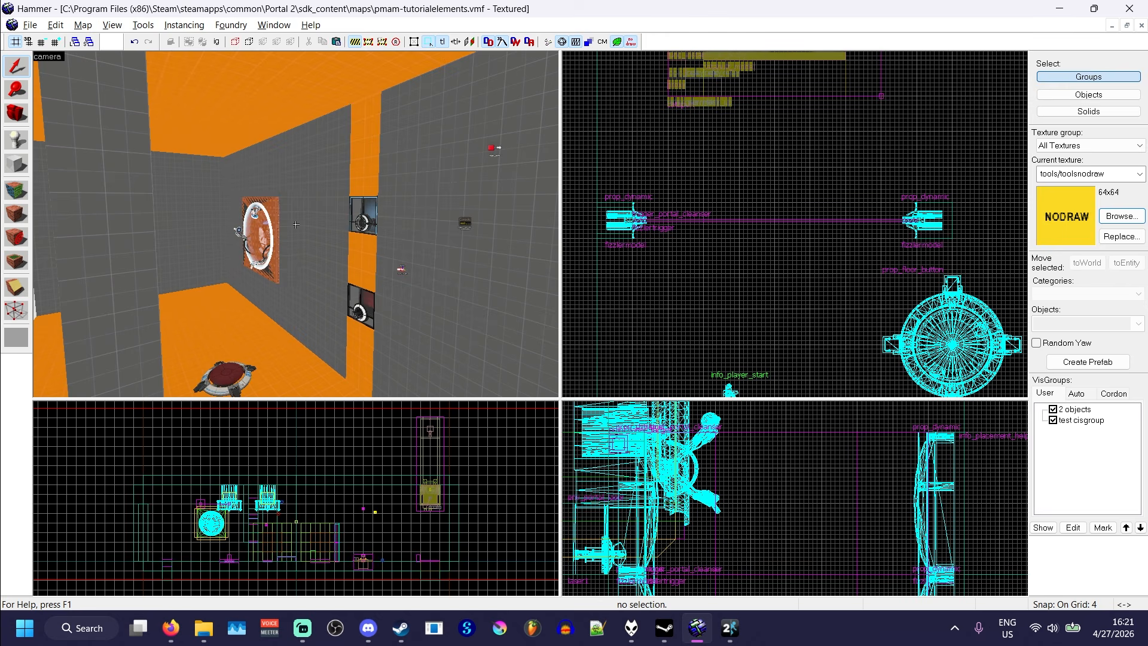
{"action": "key", "text": "z"}
{"action": "double_click", "coordinate": [367, 202]}
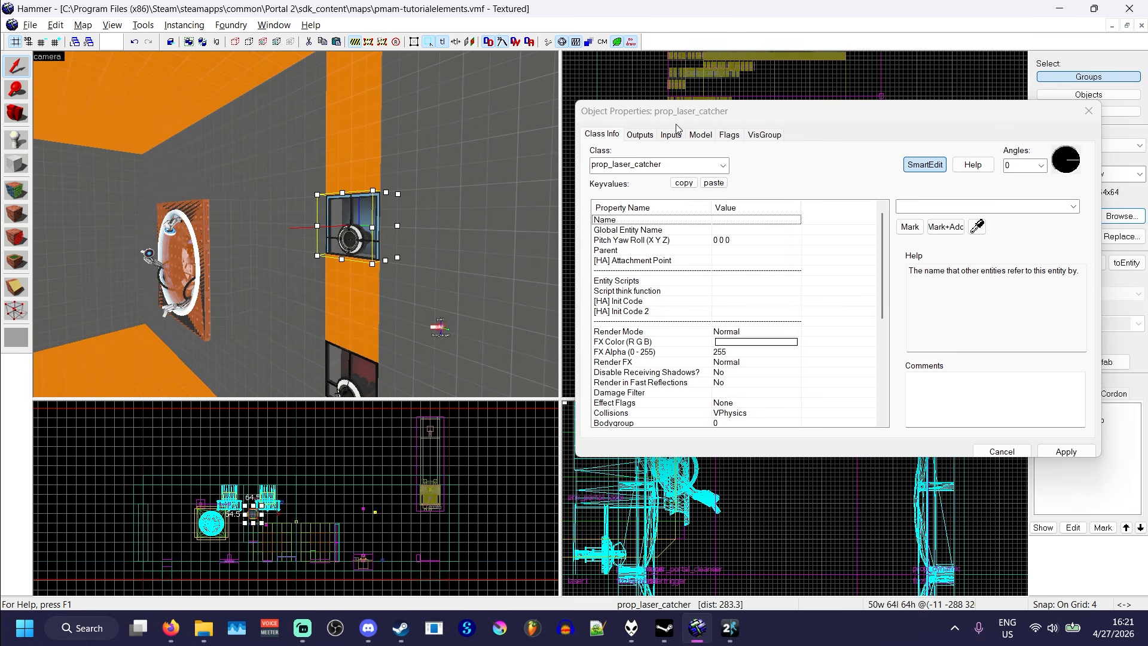
{"action": "scroll", "coordinate": [742, 289], "scroll_direction": "down", "scroll_amount": 6}
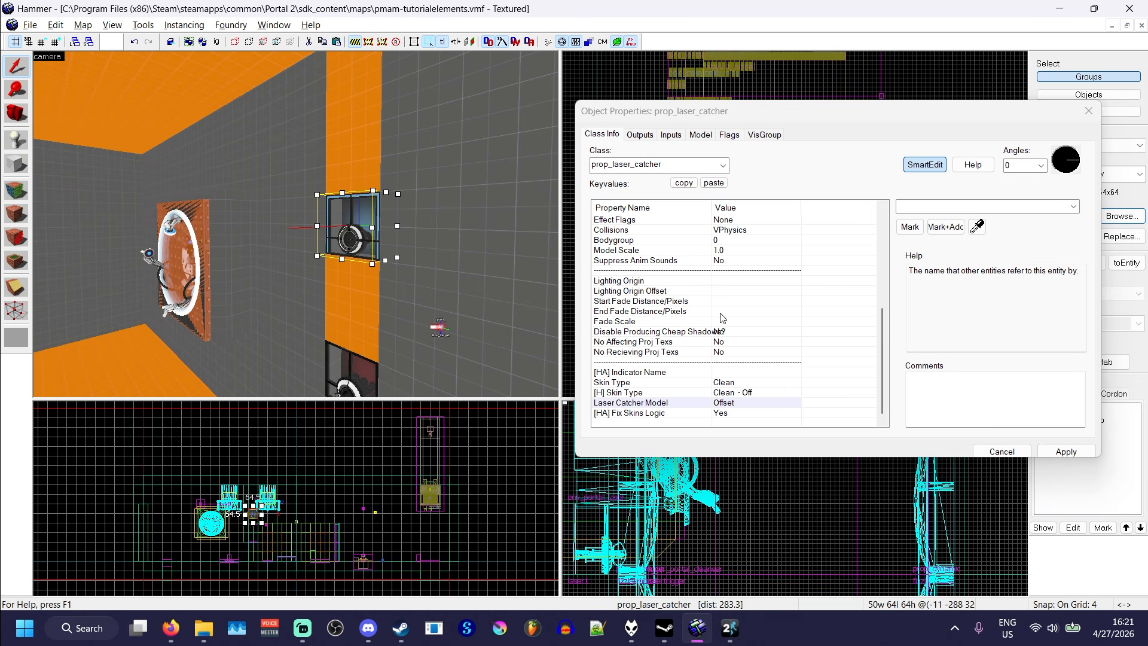
{"action": "left_click", "coordinate": [634, 406]}
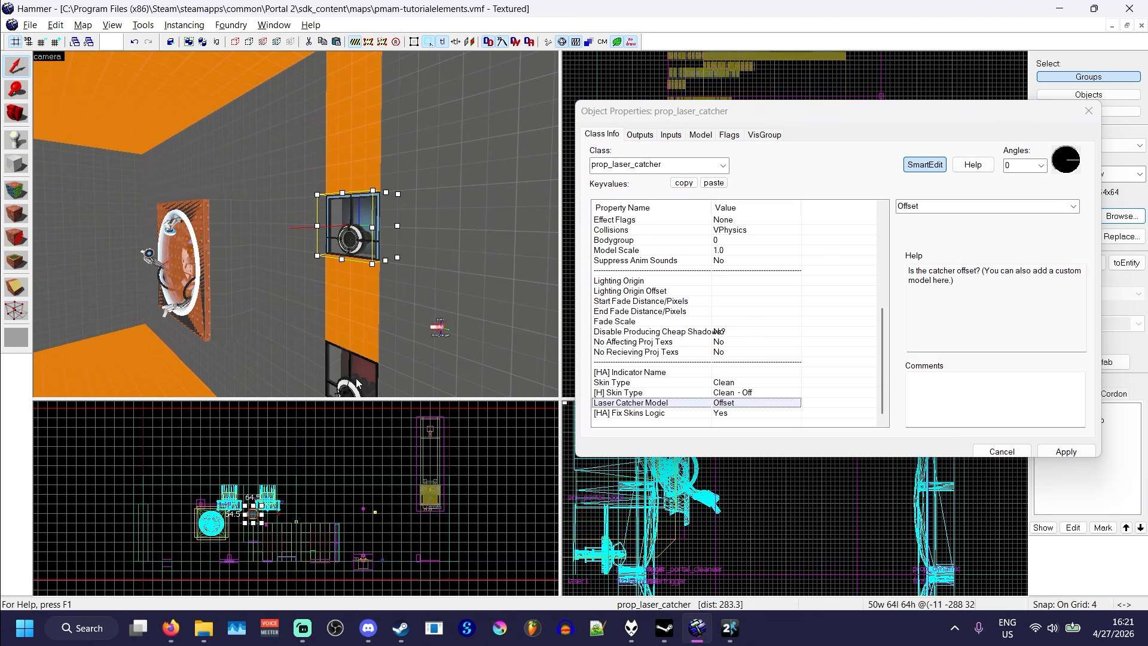
Check the wall laser catcher's outputs and examine the recess behind its offset glass-framed model from outside and inside.
{"action": "left_click", "coordinate": [639, 137]}
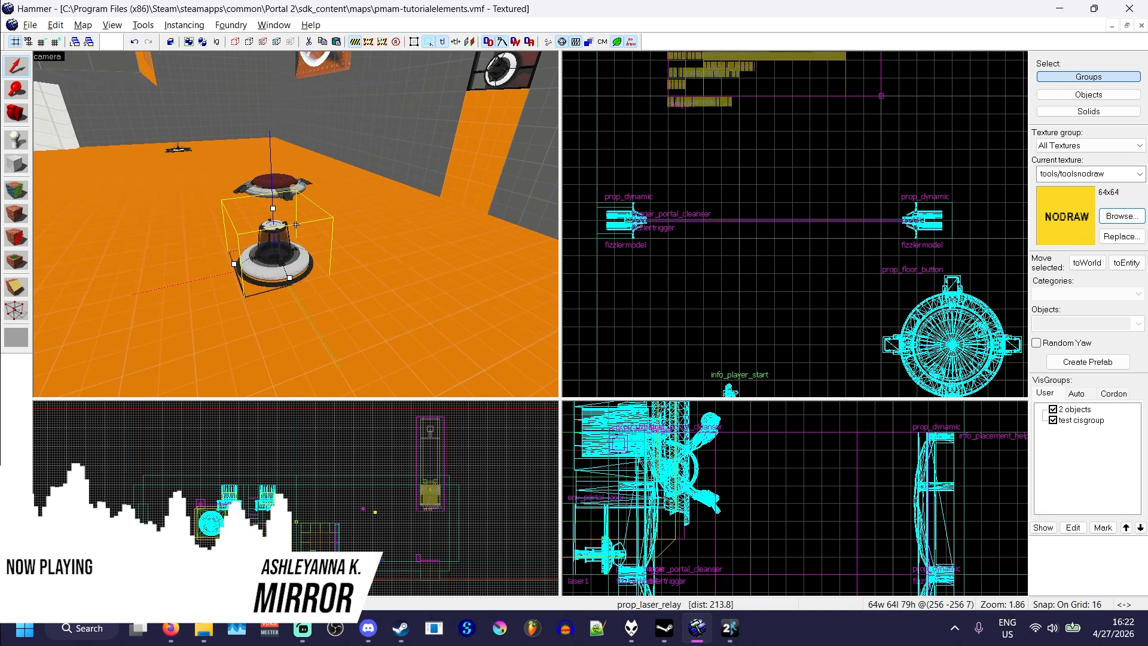
{"action": "key", "text": "z"}
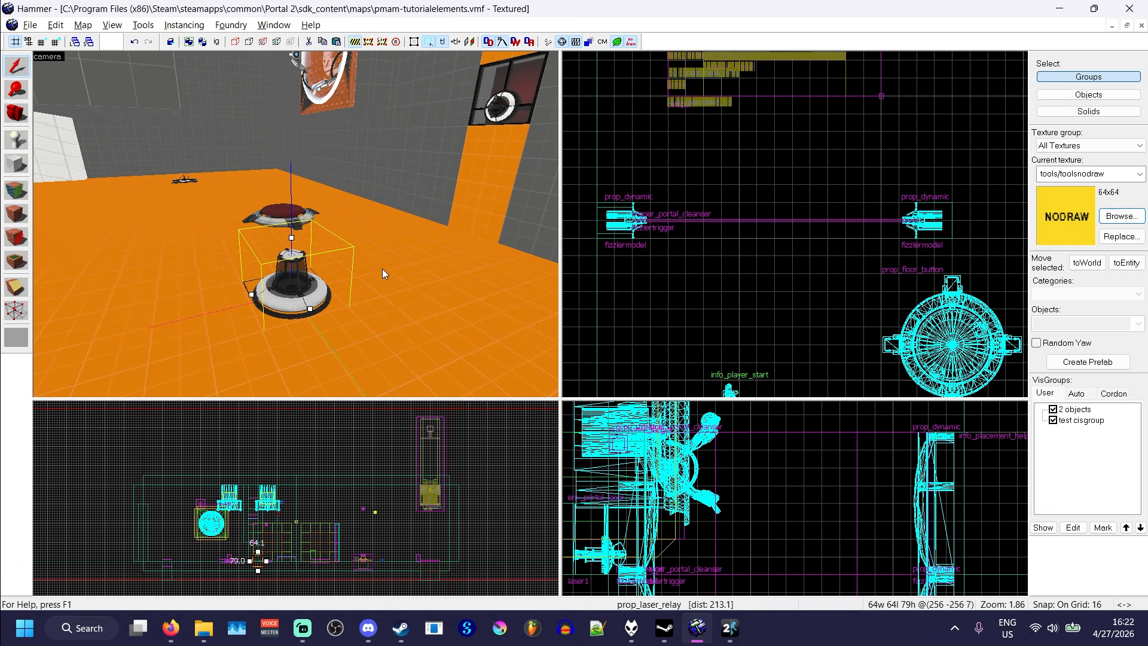
{"action": "key", "text": "z"}
{"action": "key", "text": "w"}
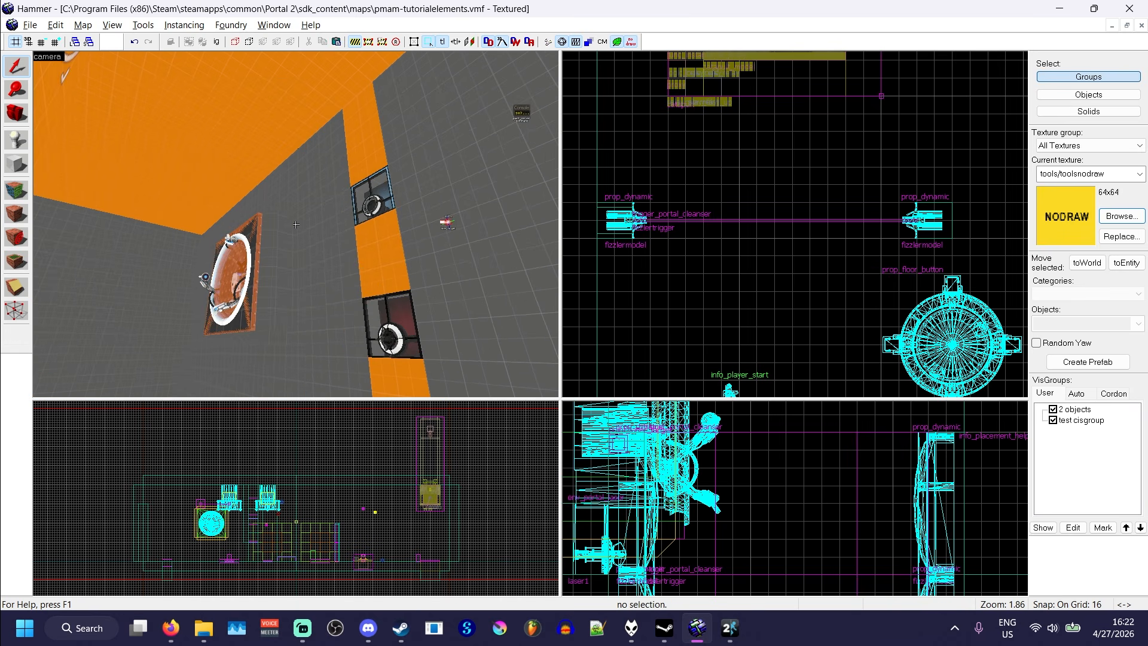
{"action": "key", "text": "w"}
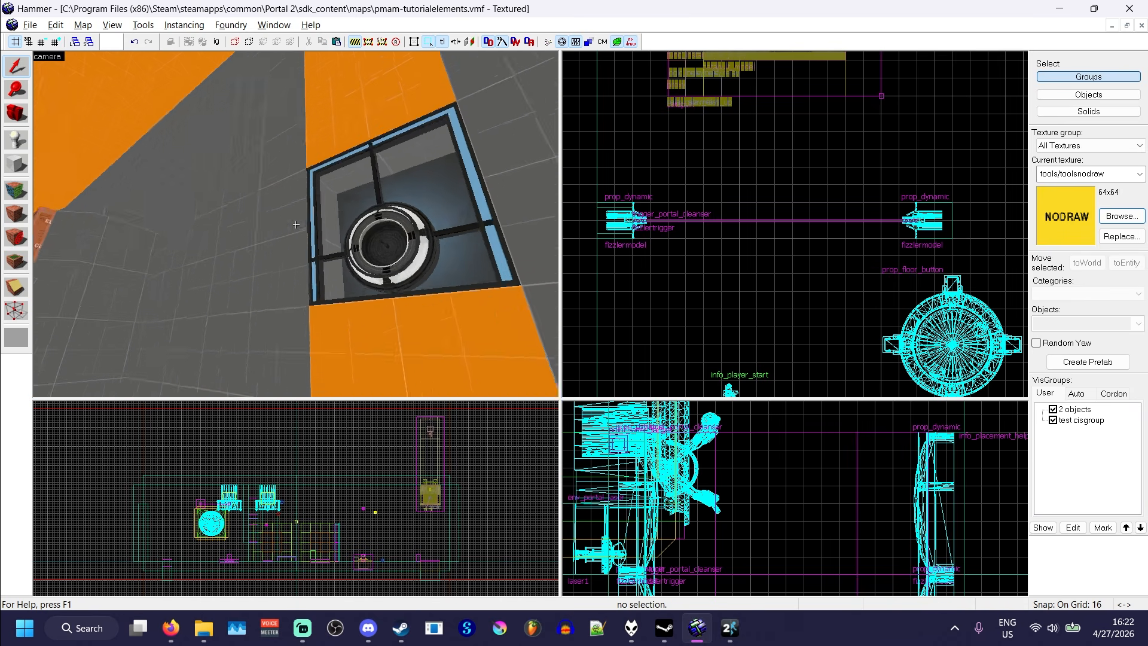
{"action": "key", "text": "w"}
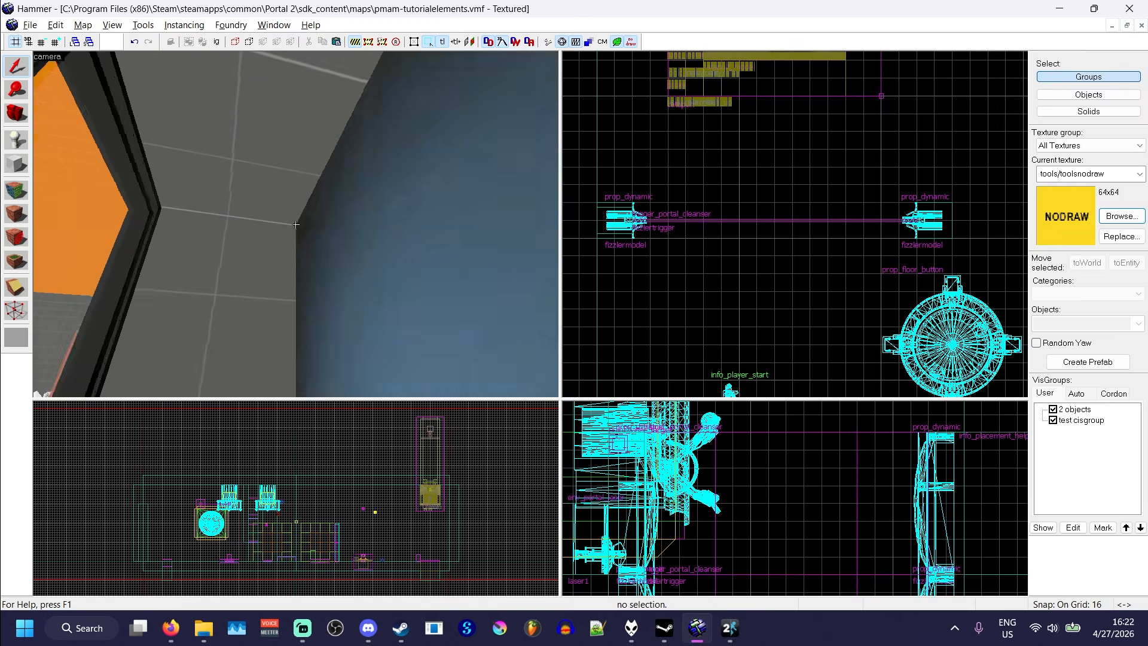
{"action": "key", "text": "s"}
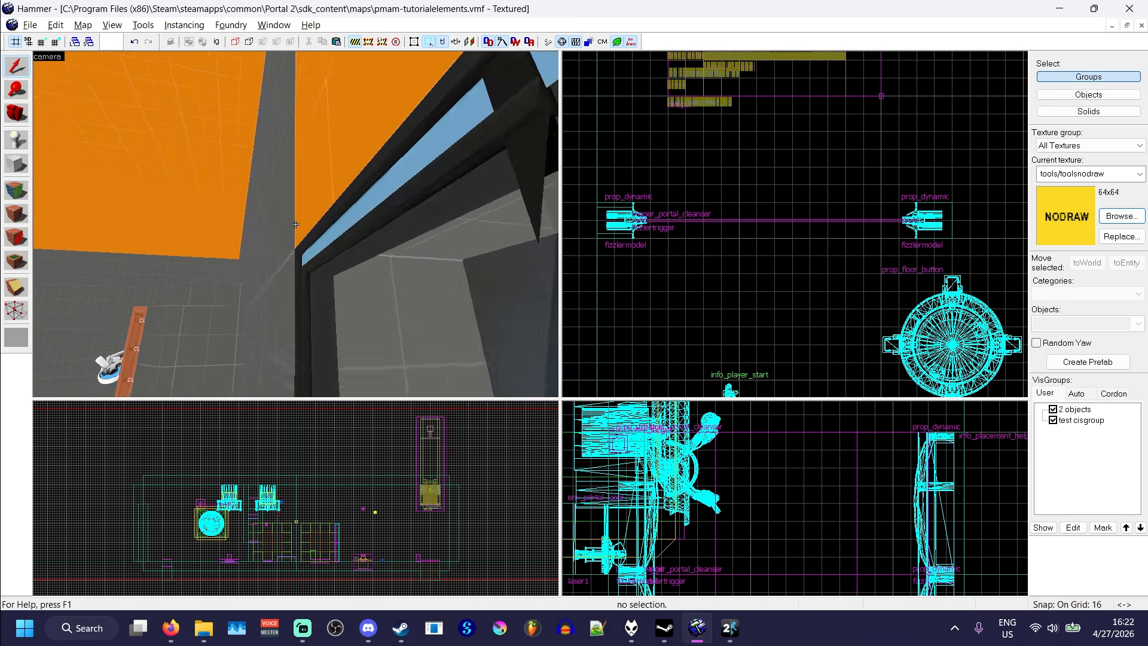
{"action": "key", "text": "s"}
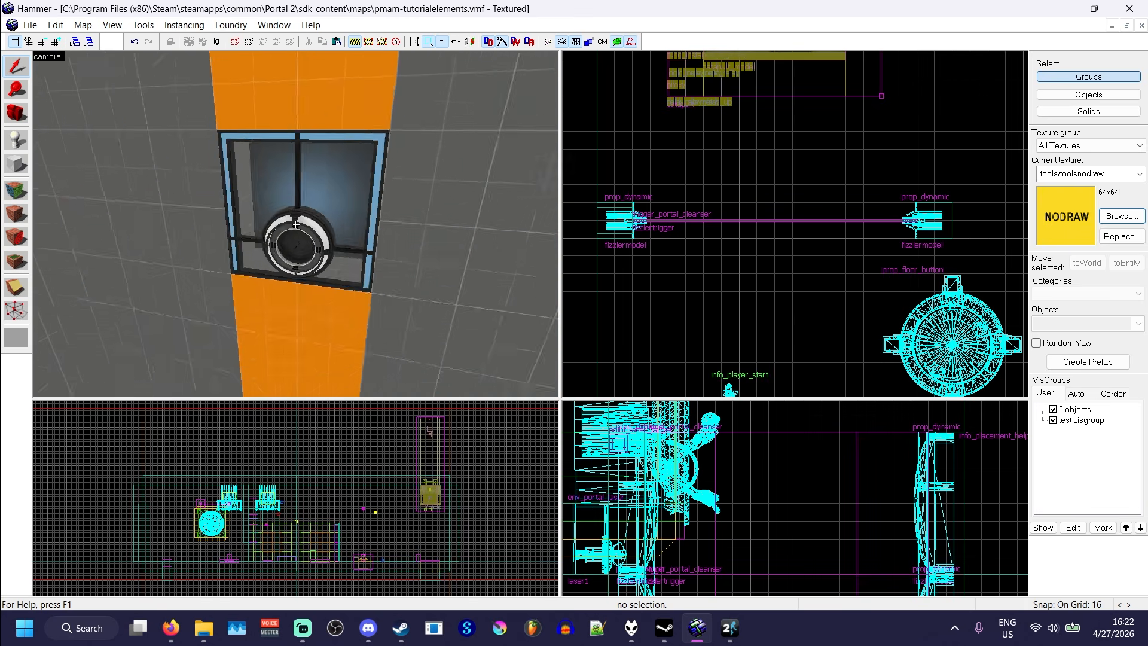
{"action": "key", "text": "w"}
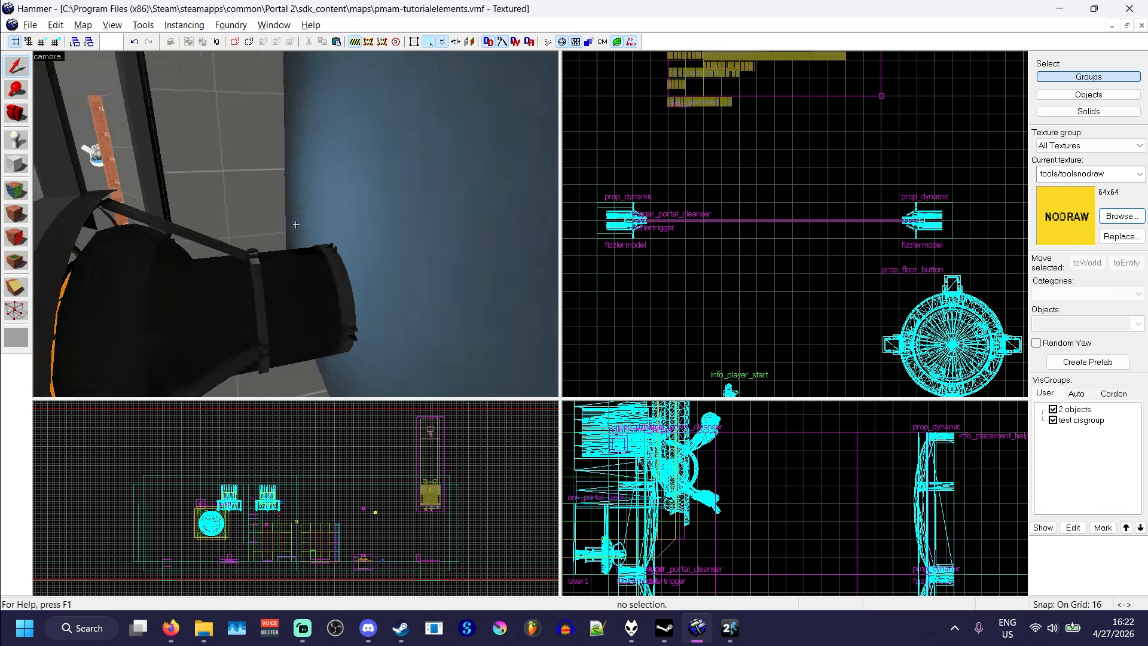
{"action": "key", "text": "s"}
{"action": "key", "text": "w"}
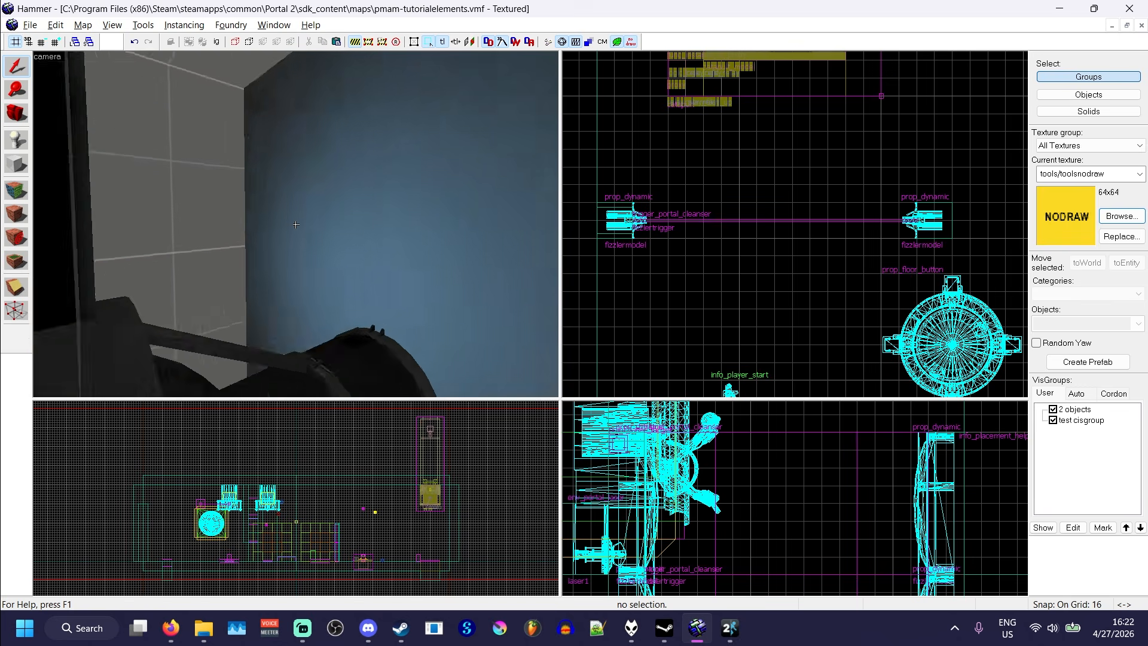
{"action": "key", "text": "s"}
{"action": "key", "text": "s"}
Examine the glass-framed laser element set into the orange floor from several sides.
{"action": "key", "text": "w"}
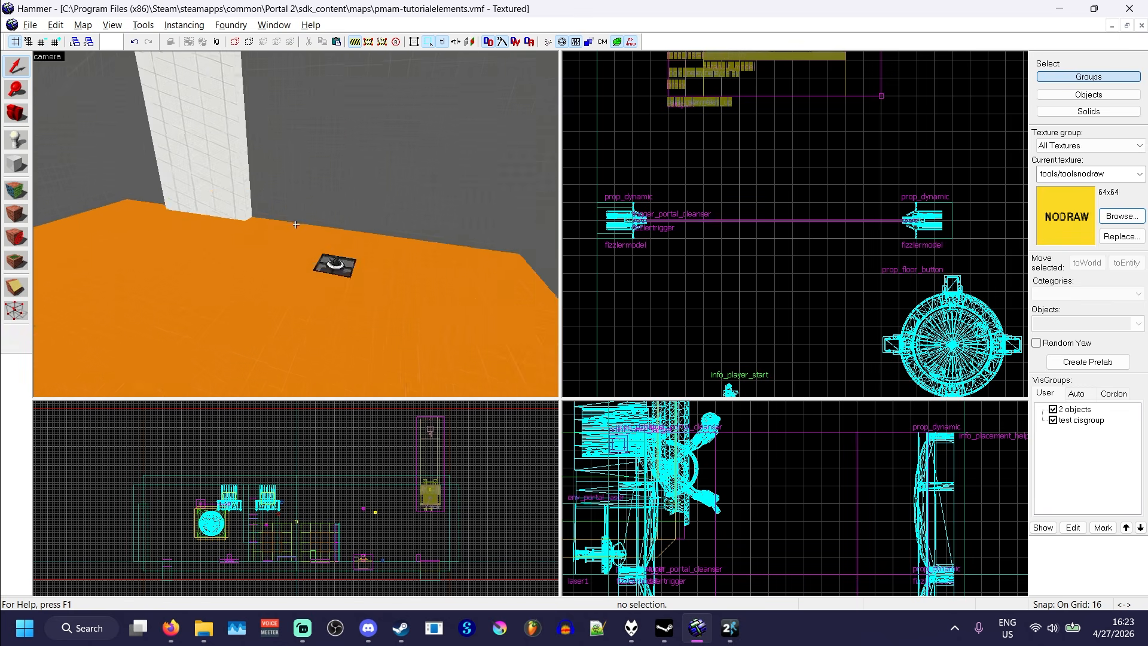
{"action": "key", "text": "w"}
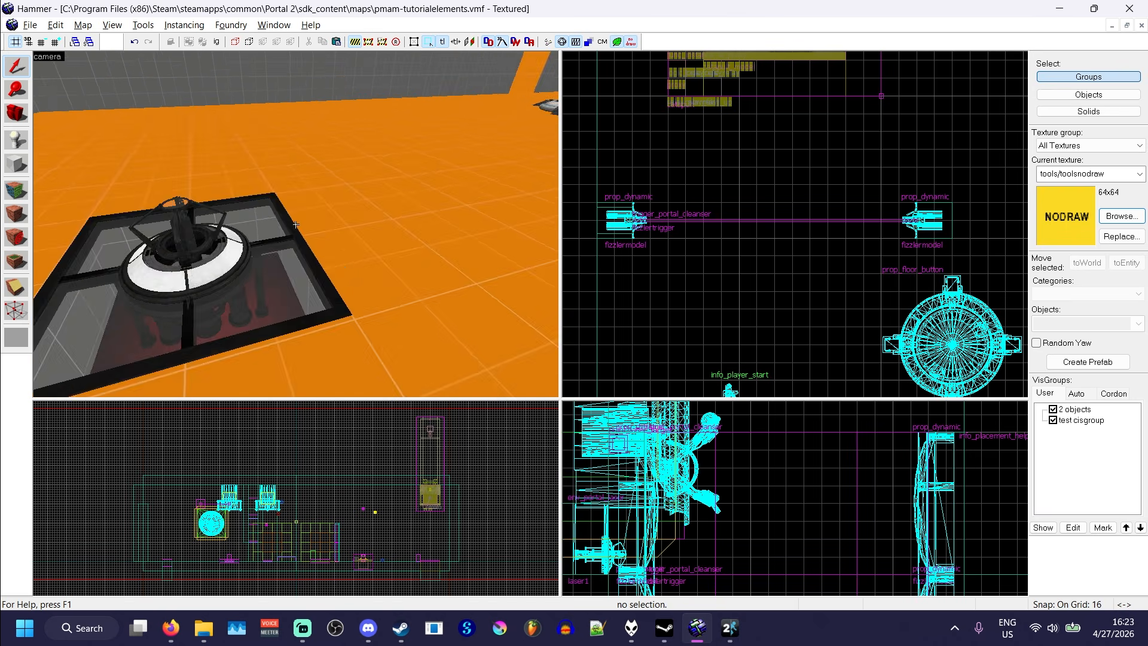
{"action": "key", "text": "a"}
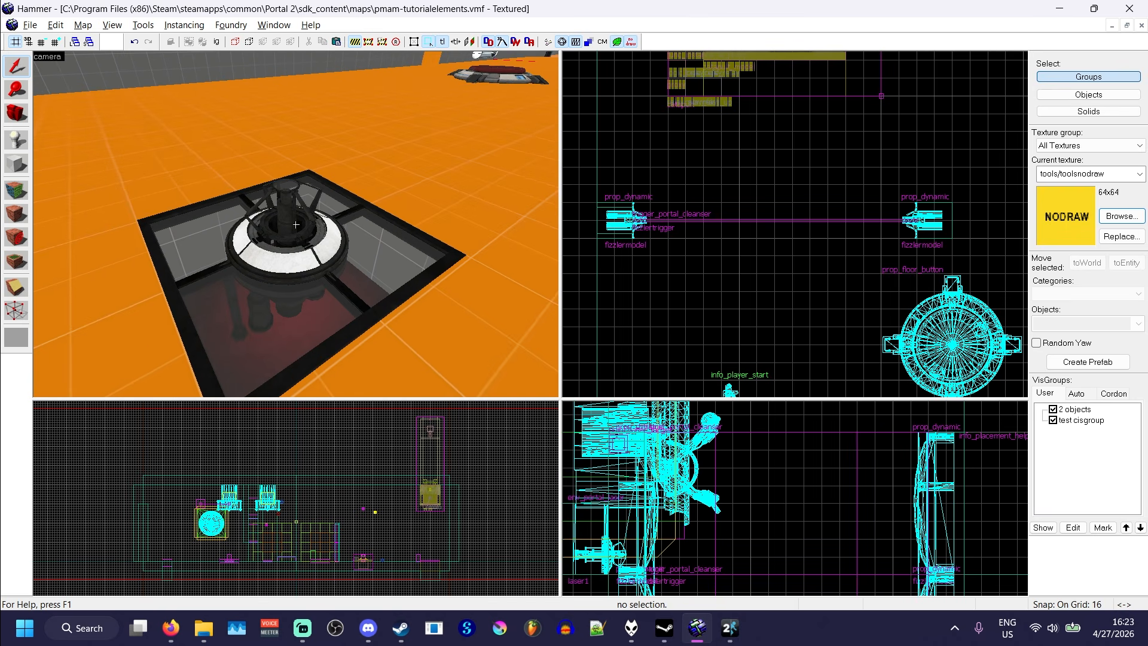
{"action": "key", "text": "s"}
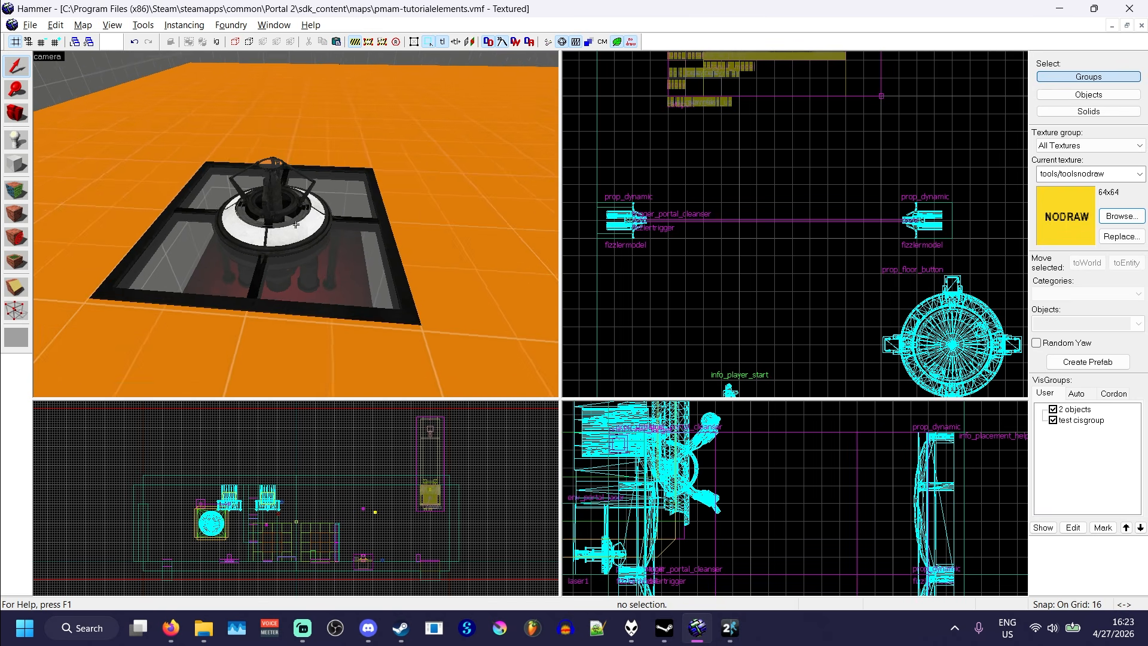
{"action": "key", "text": "s"}
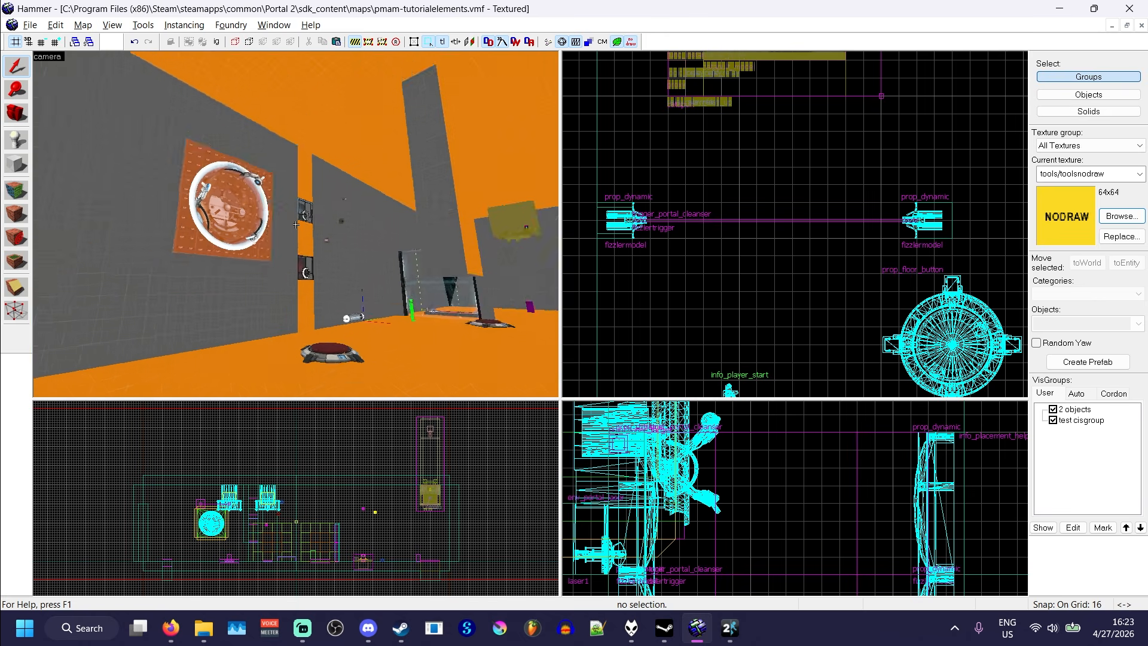
Open the properties of the light bridge emitter beside the wall and review its keyvalues through the custom model and skin settings.
{"action": "key", "text": "w"}
{"action": "key", "text": "d"}
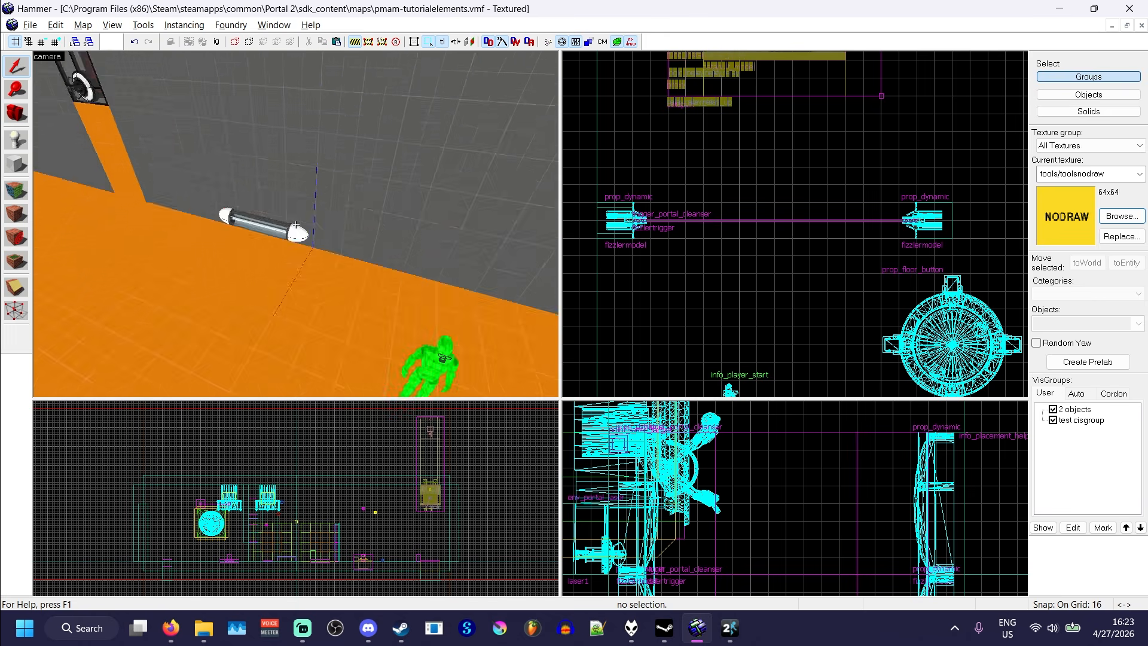
{"action": "key", "text": "z"}
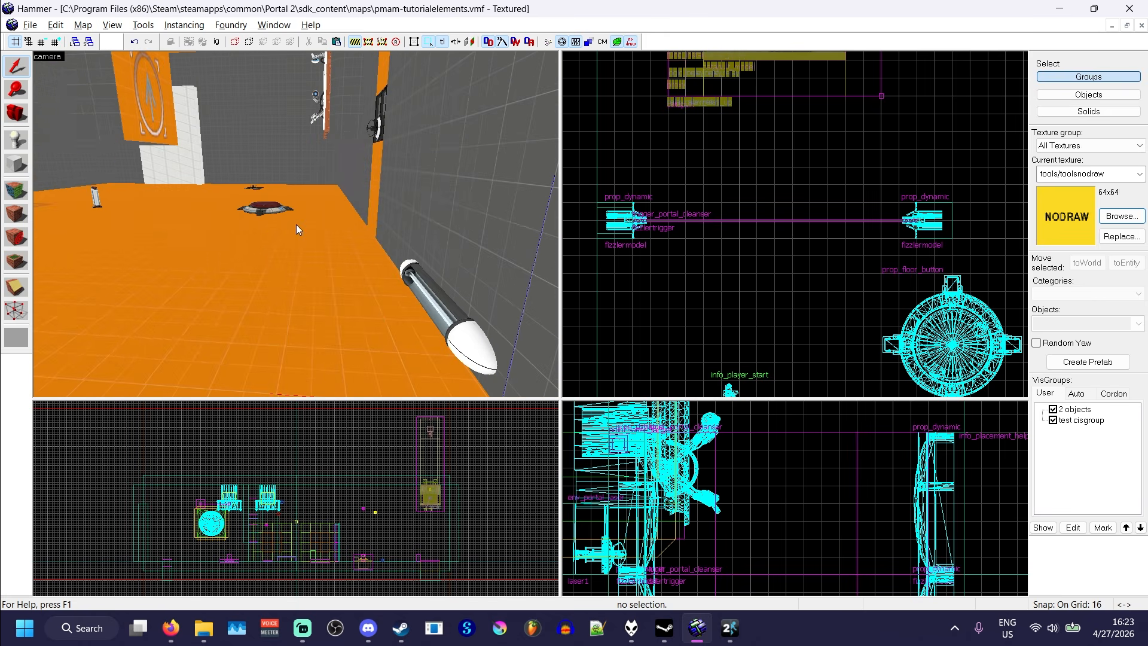
{"action": "double_click", "coordinate": [456, 335]}
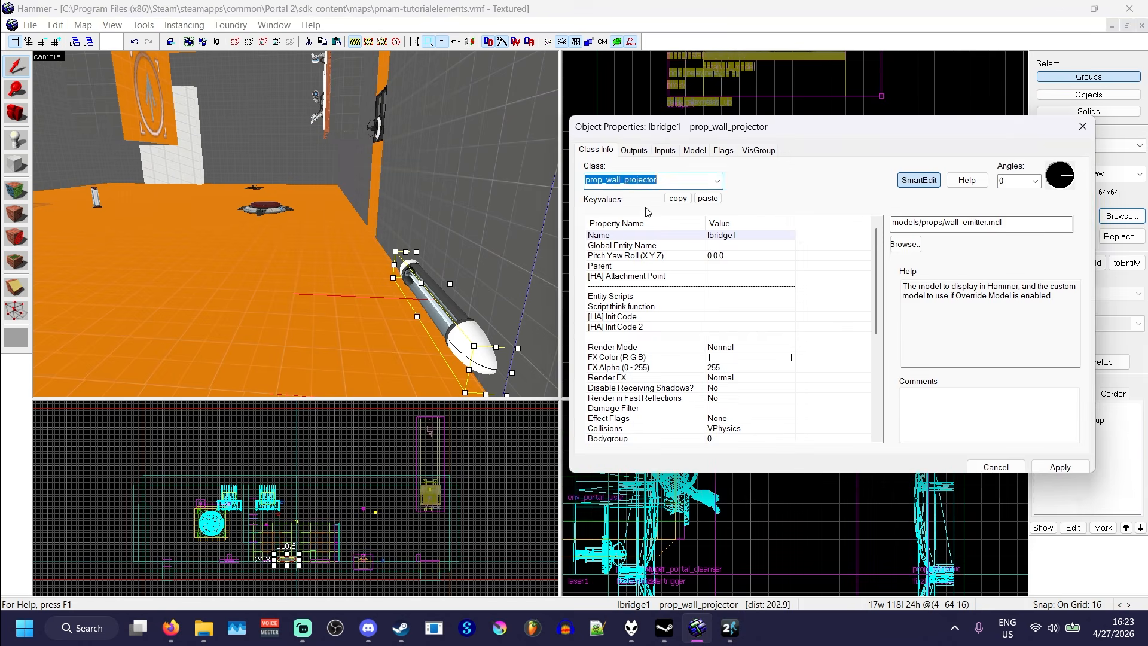
{"action": "left_click", "coordinate": [469, 299]}
{"action": "scroll", "coordinate": [742, 281], "scroll_direction": "down", "scroll_amount": 6}
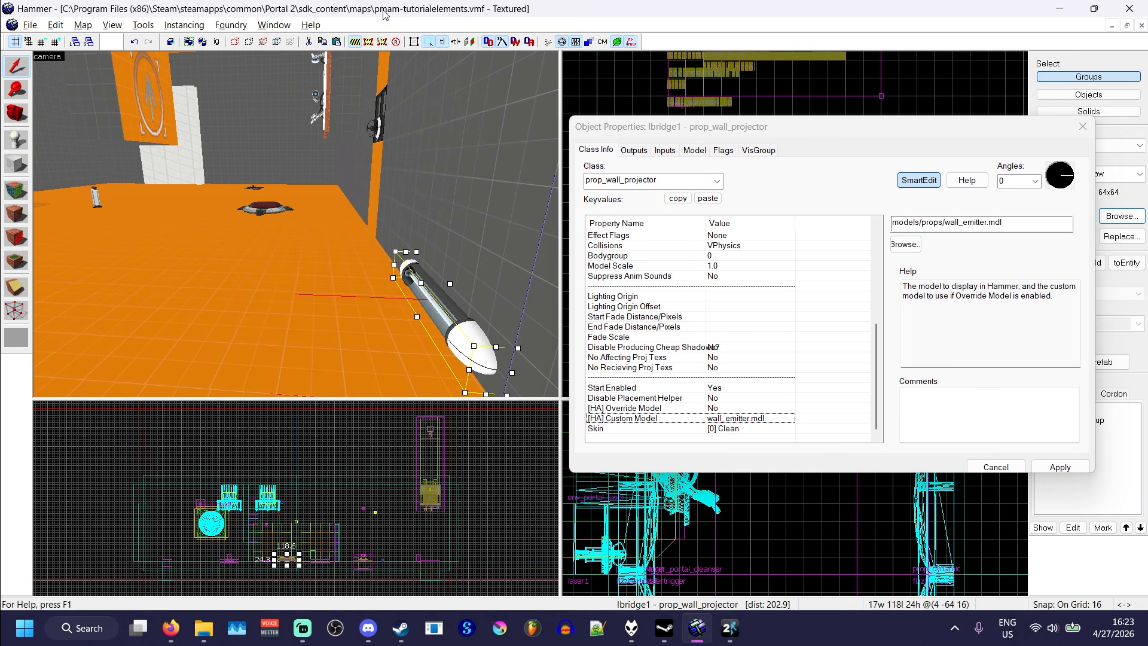
Examine the light bridge emitter model up close, then close its properties and deselect it.
{"action": "key", "text": "z"}
{"action": "key", "text": "z"}
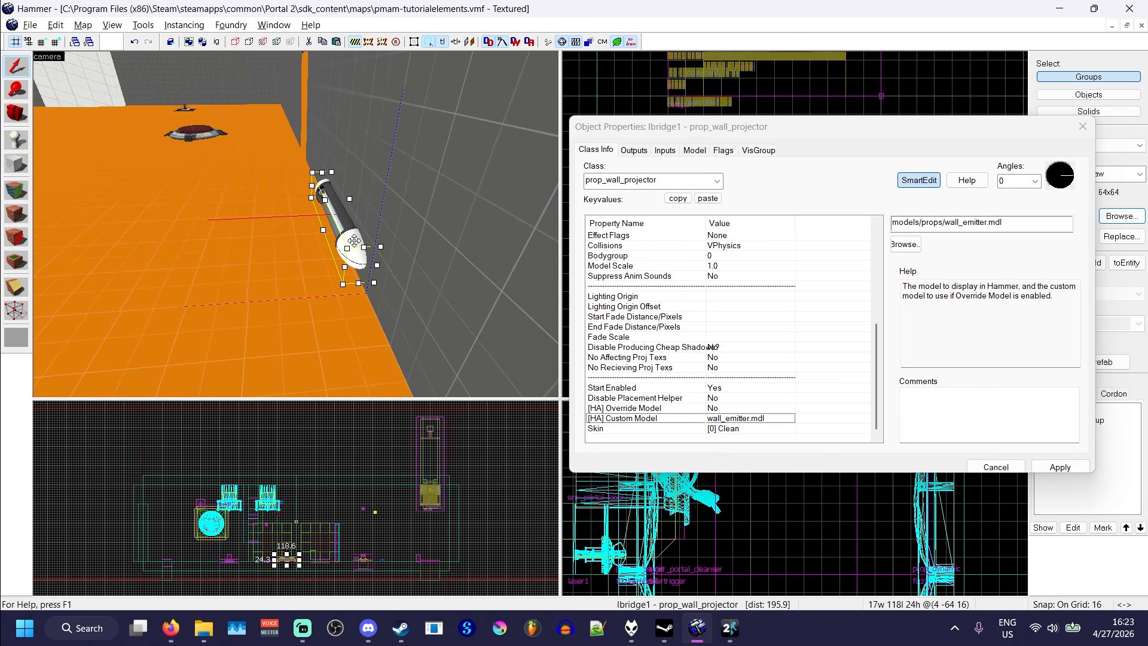
{"action": "key", "text": "z"}
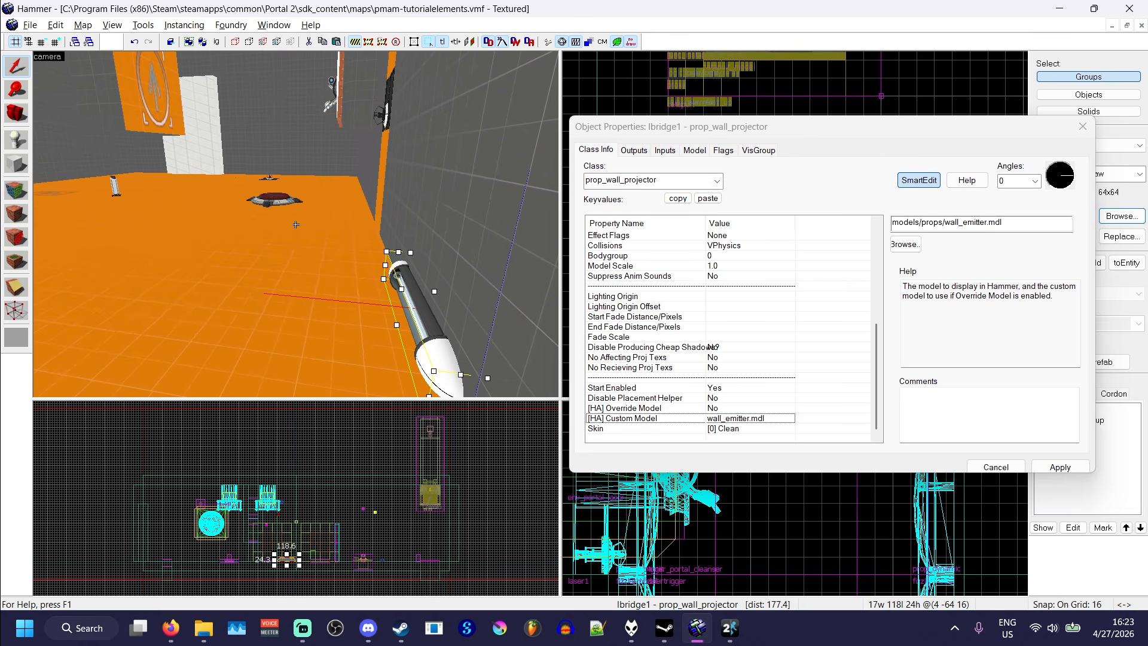
{"action": "key", "text": "w"}
{"action": "key", "text": "w"}
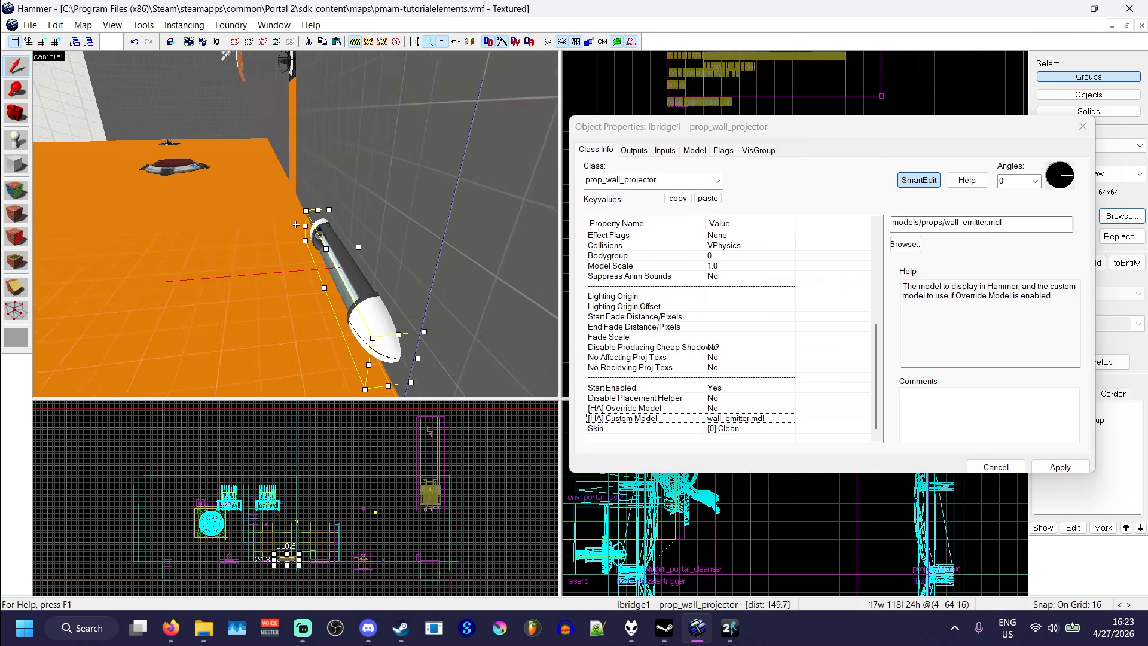
{"action": "key", "text": "s"}
{"action": "key", "text": "z"}
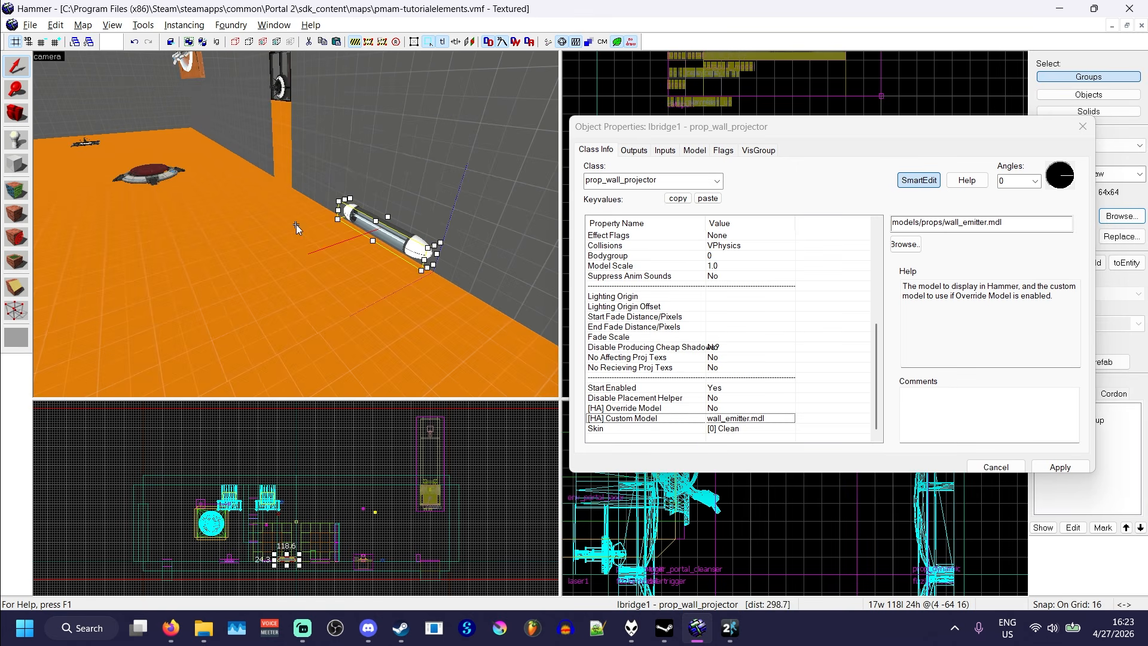
{"action": "left_click", "coordinate": [1083, 127]}
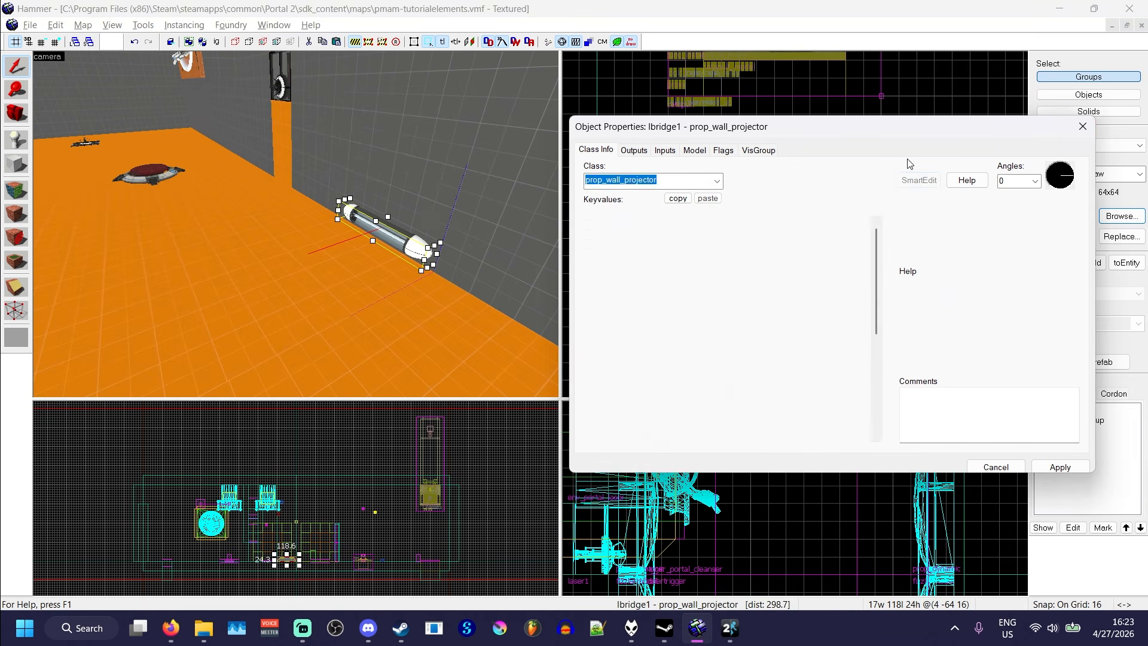
{"action": "key", "text": "Escape"}
Place a projected_wall_entity on the wall above the light bridge emitter and select it.
{"action": "left_click", "coordinate": [15, 141]}
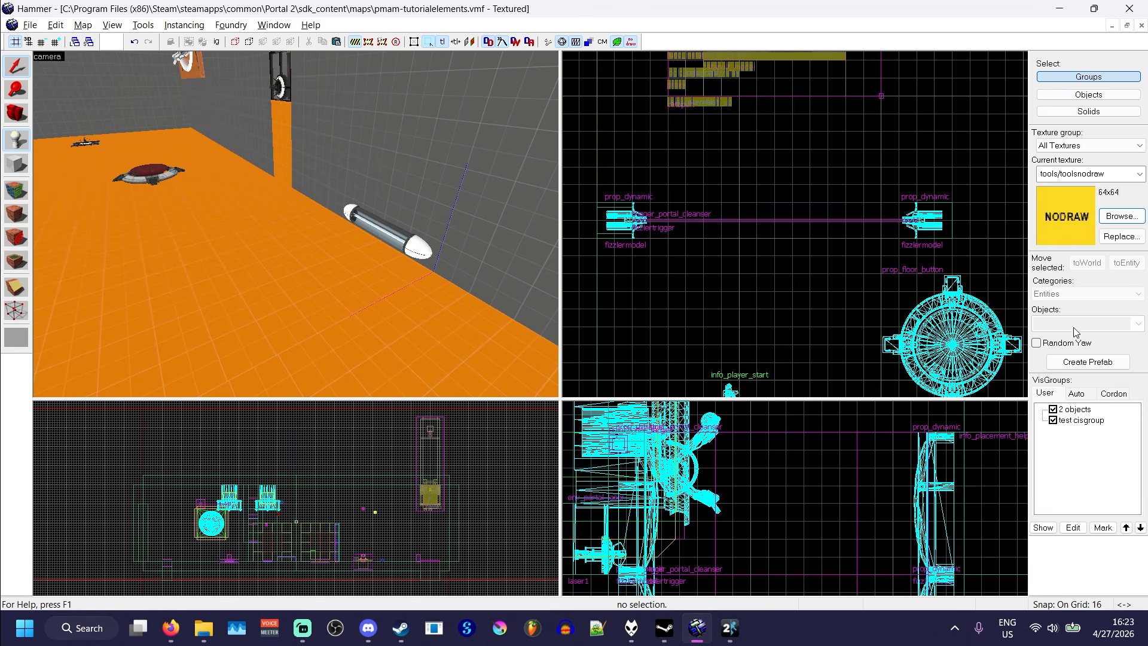
{"action": "double_click", "coordinate": [1094, 326]}
{"action": "type", "text": "proj"}
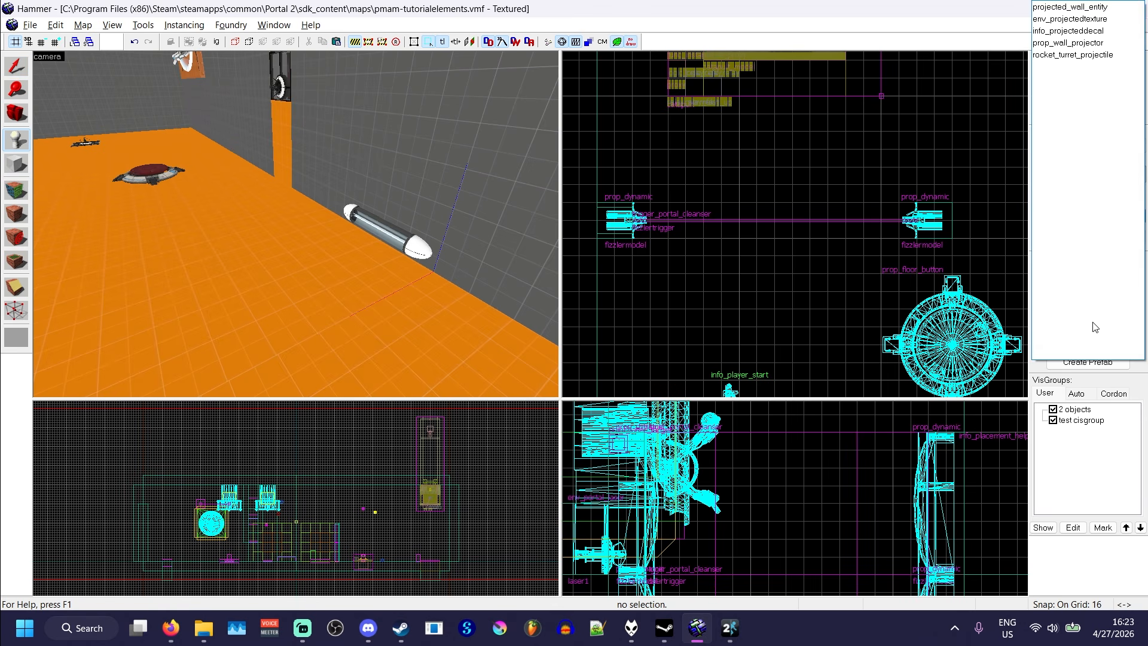
{"action": "left_click", "coordinate": [1071, 7]}
{"action": "left_click", "coordinate": [402, 150]}
{"action": "left_click", "coordinate": [17, 66]}
{"action": "left_click", "coordinate": [397, 153]}
Review the projected_wall_entity's keyvalues, close its properties and remove the entity from the map.
{"action": "key", "text": "z"}
{"action": "key", "text": "w"}
{"action": "key", "text": "s"}
{"action": "key", "text": "z"}
{"action": "double_click", "coordinate": [347, 212]}
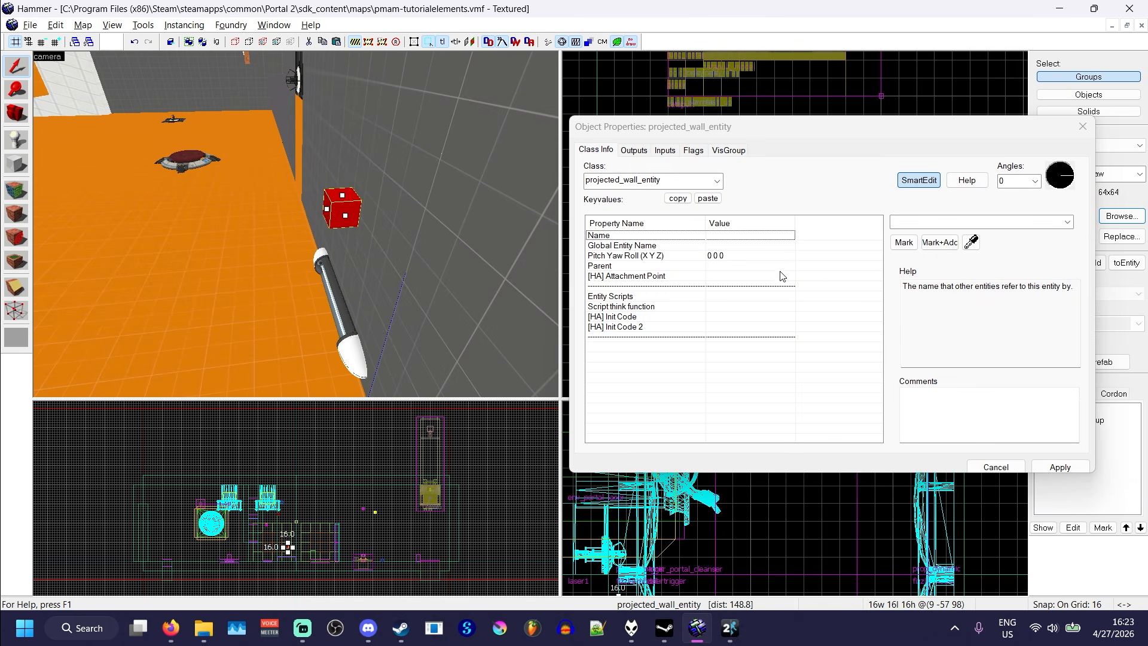
{"action": "left_click_drag", "start_coordinate": [756, 130], "coordinate": [759, 70]}
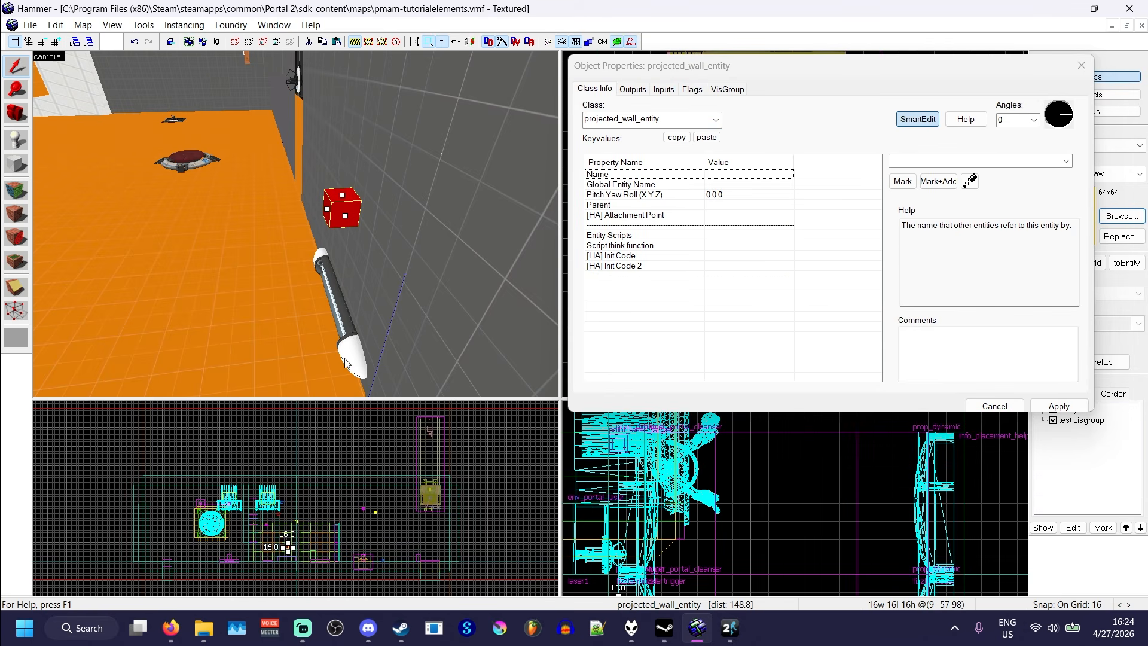
{"action": "left_click", "coordinate": [985, 405]}
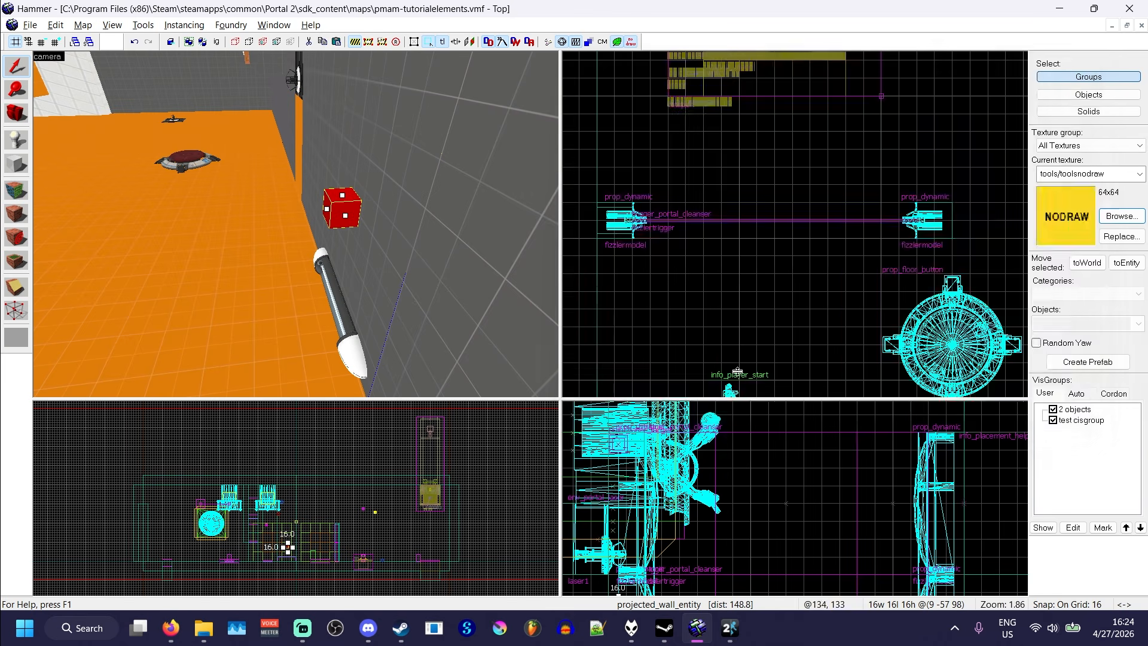
{"action": "key", "text": "Escape"}
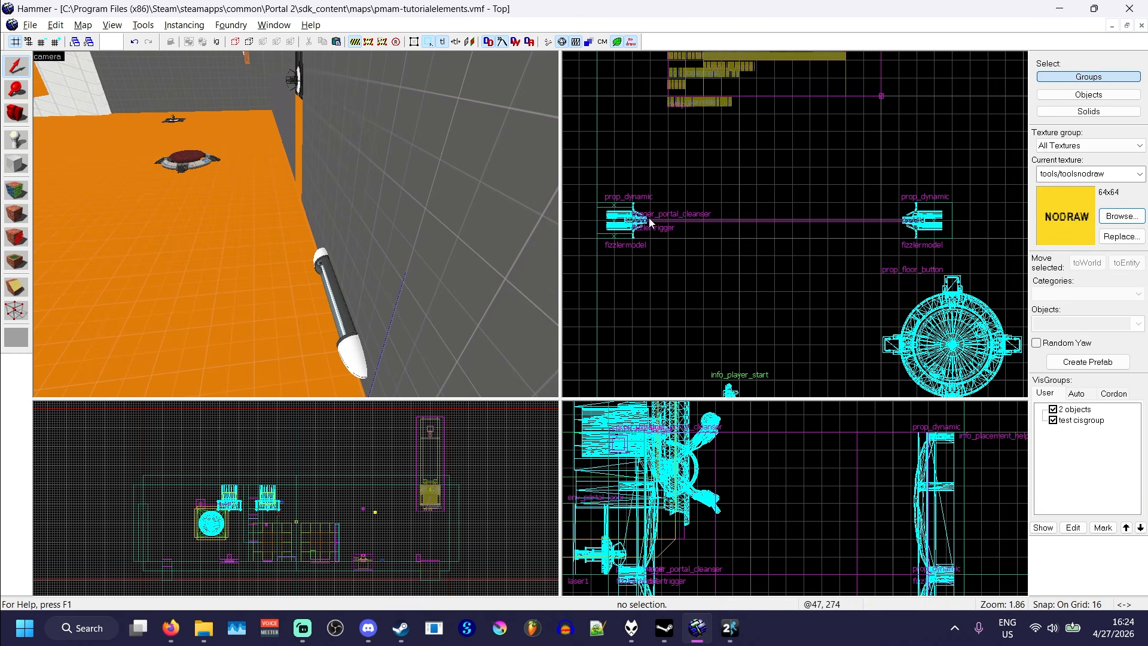
Open the properties of the tractor beam emitter on the wall, review its keyvalues through the Model setting, and close them.
{"action": "key", "text": "z"}
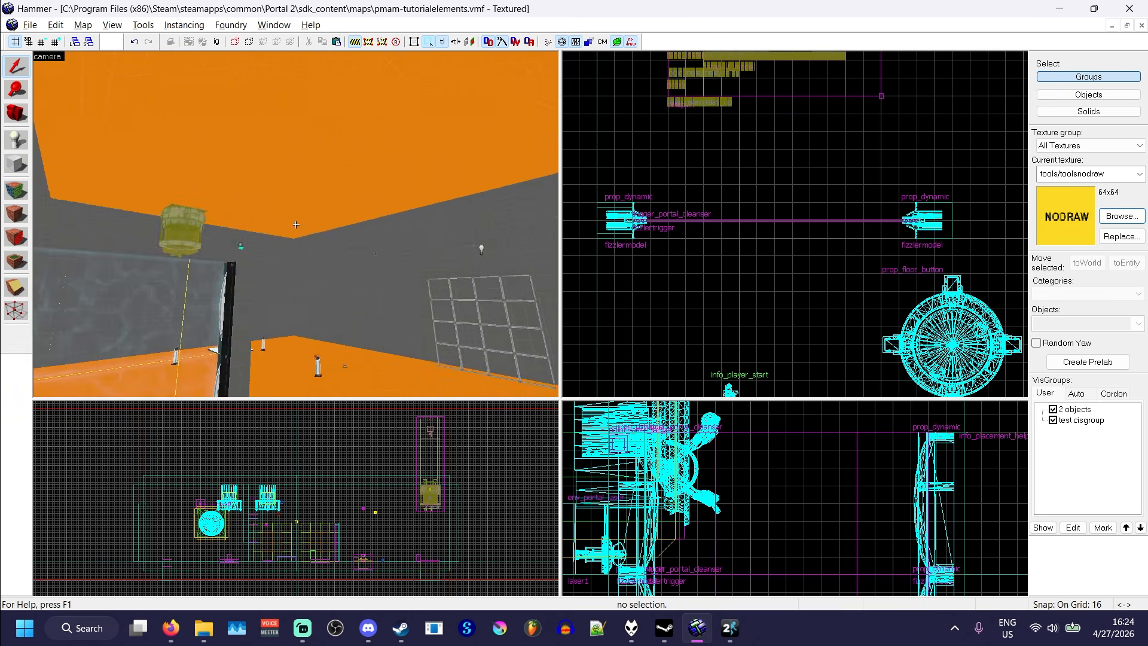
{"action": "key", "text": "w"}
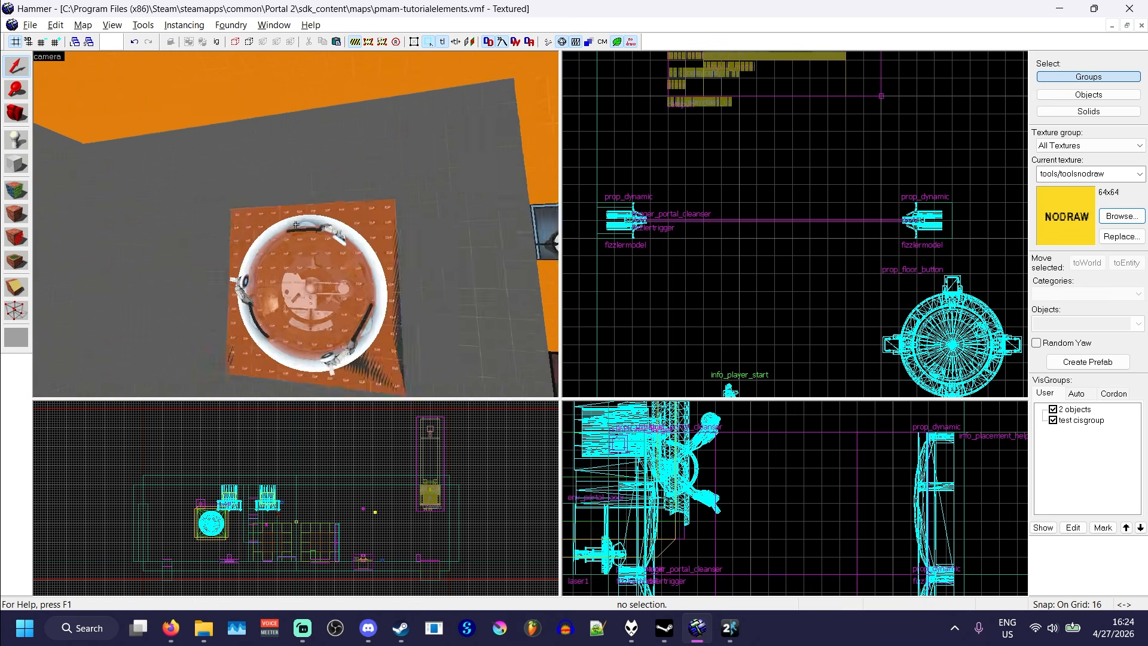
{"action": "key", "text": "s"}
{"action": "key", "text": "z"}
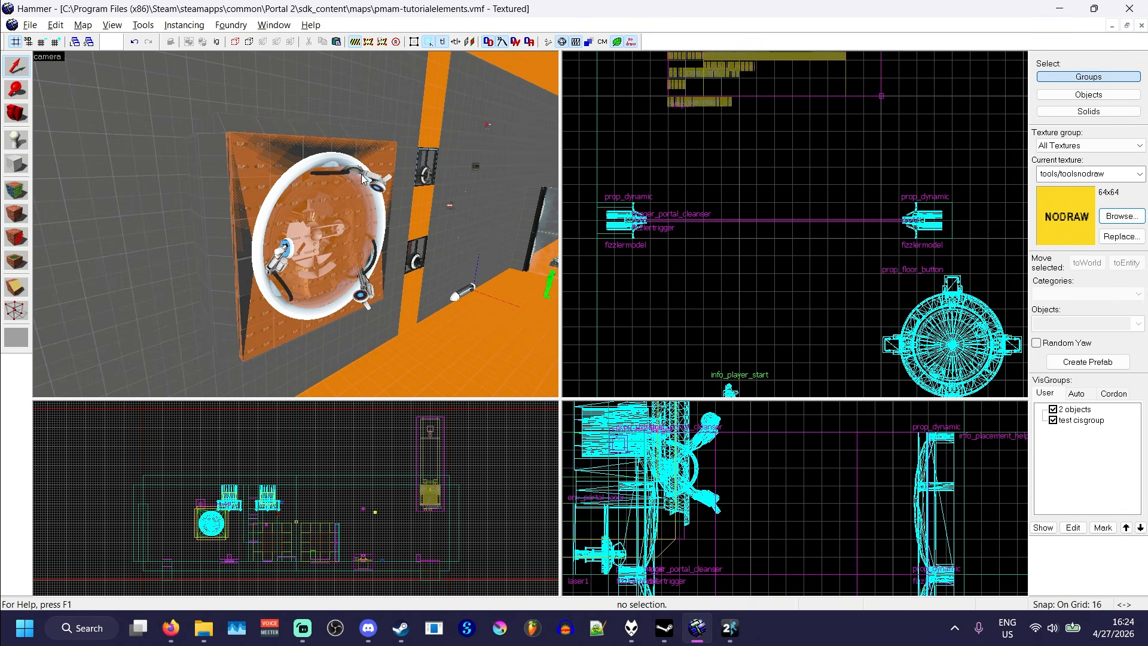
{"action": "left_click", "coordinate": [371, 174]}
{"action": "double_click", "coordinate": [371, 173]}
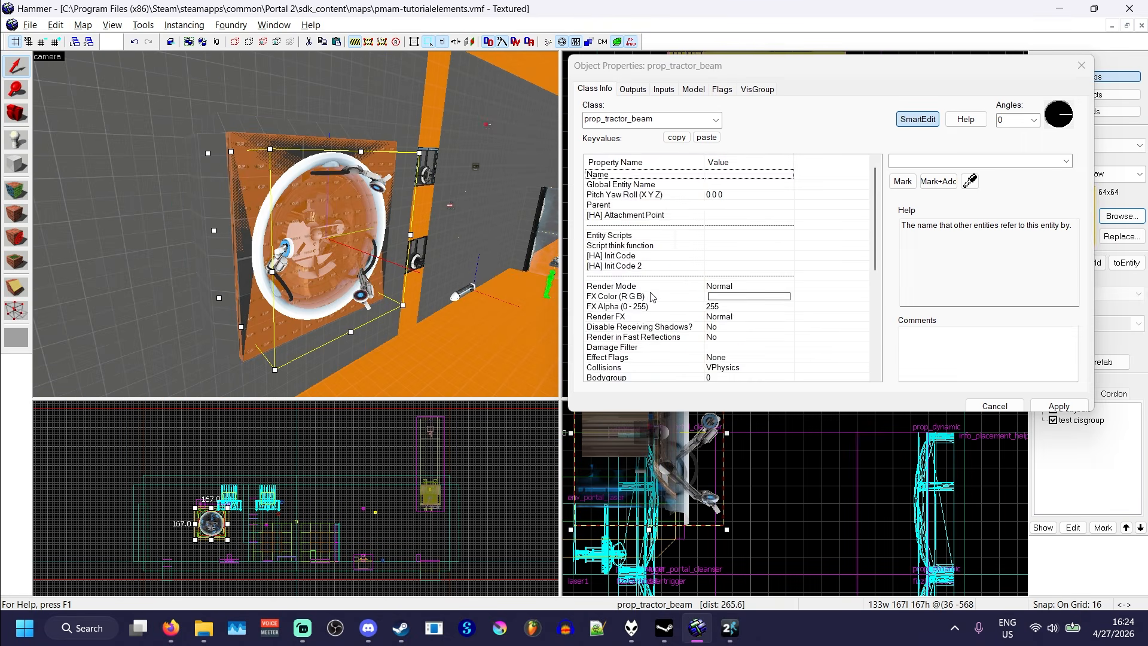
{"action": "left_click", "coordinate": [744, 359]}
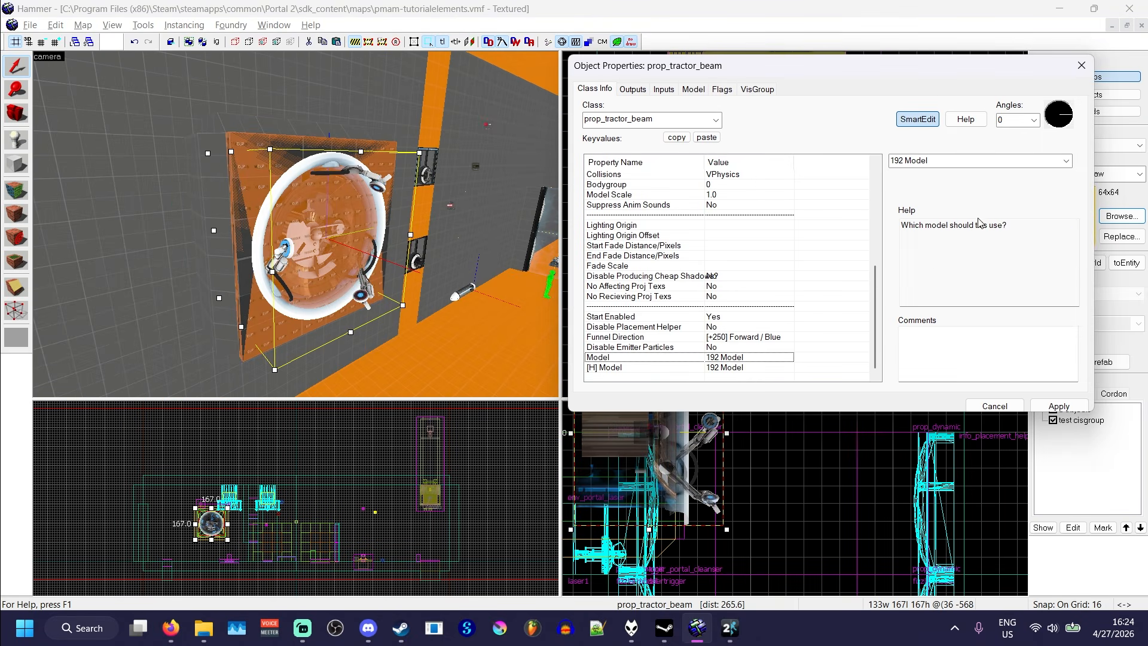
{"action": "left_click", "coordinate": [1112, 157]}
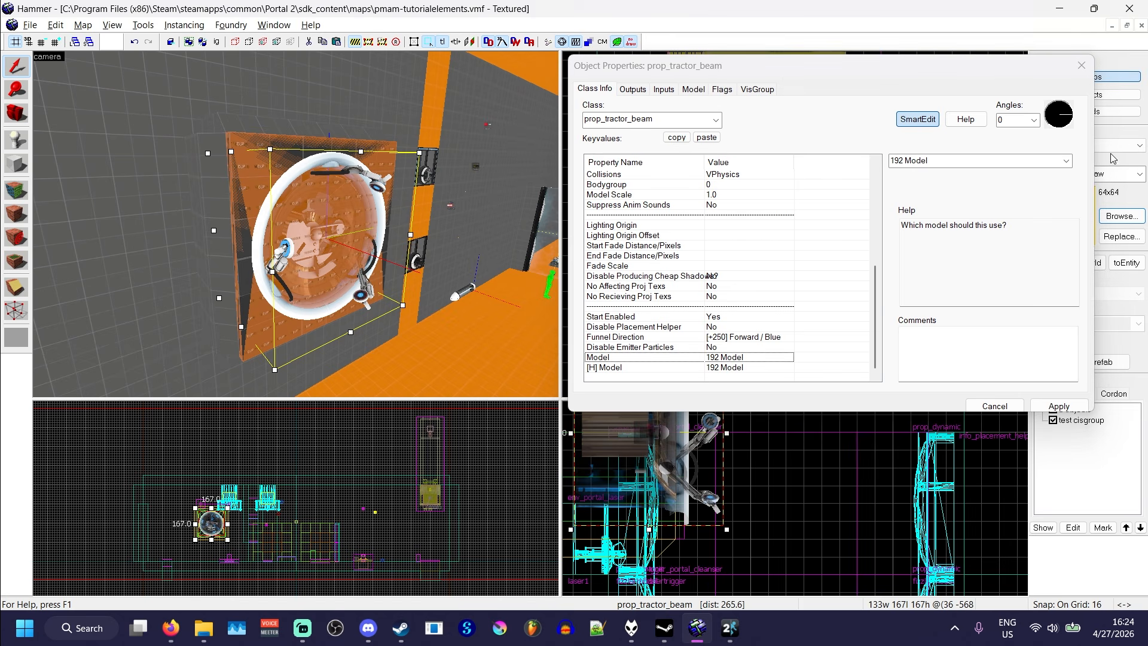
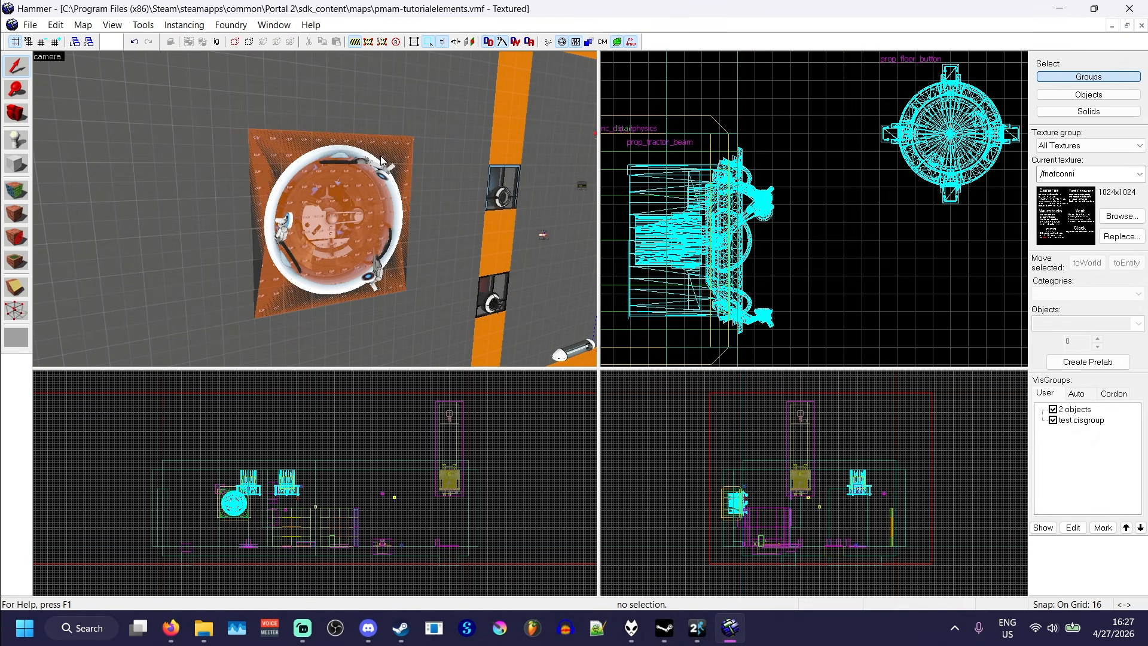
Examine the tractor beam emitter and its surrounding clip brush up close, viewing them from the front and from a distance.
{"action": "key", "text": "z"}
{"action": "key", "text": "w"}
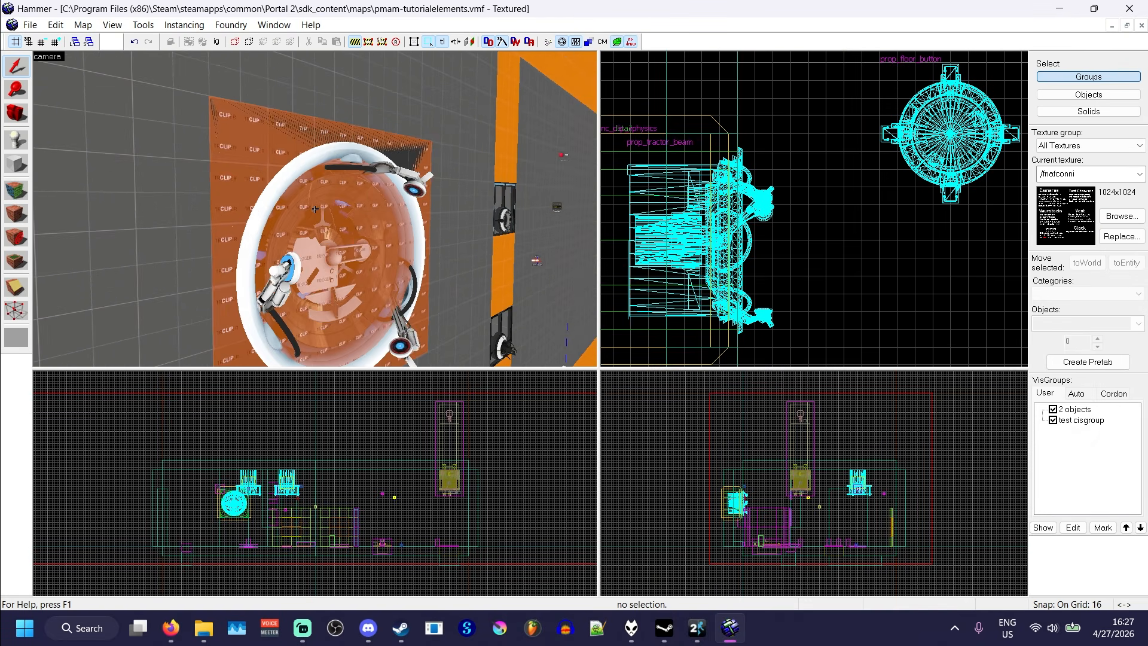
{"action": "key", "text": "d"}
{"action": "key", "text": "w"}
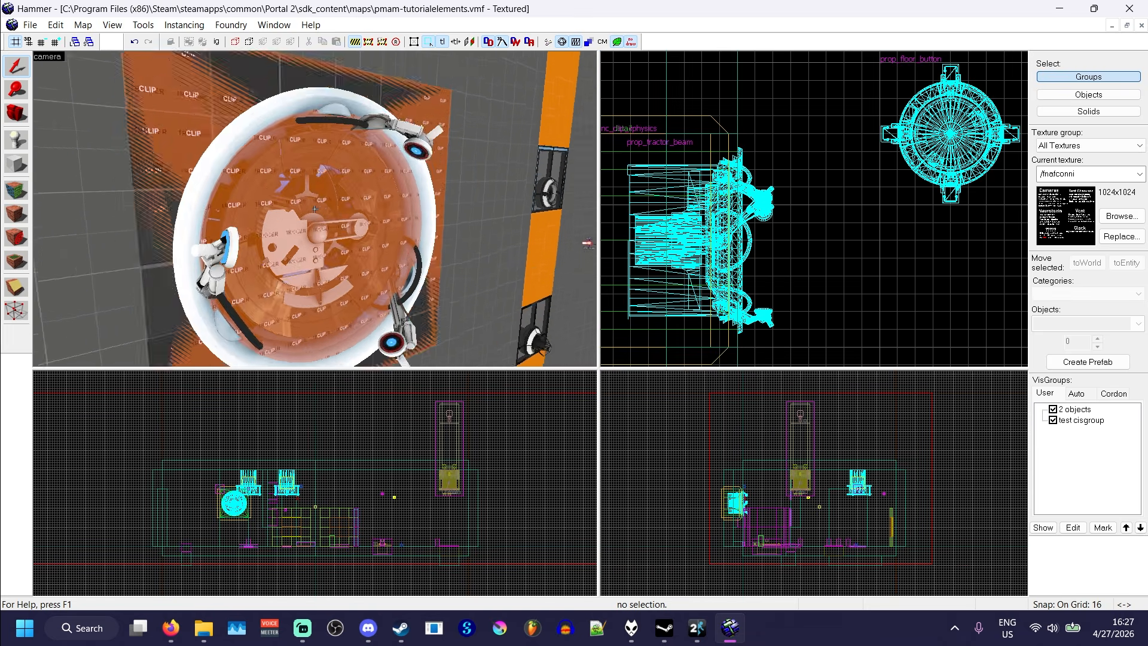
{"action": "key", "text": "s"}
{"action": "key", "text": "z"}
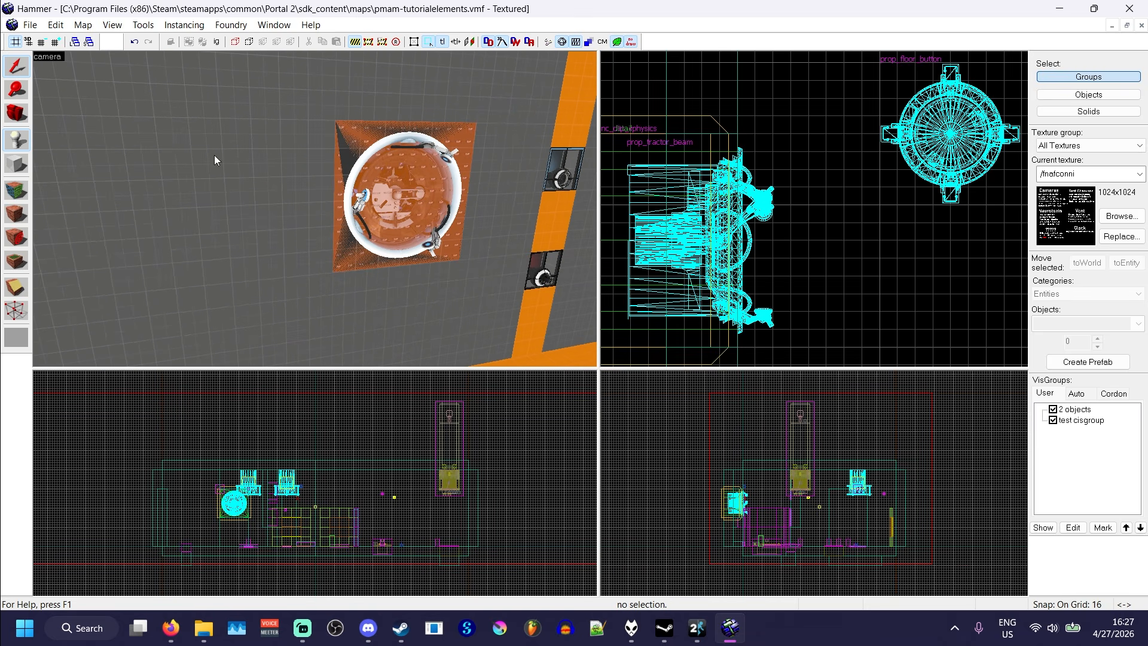
Place a func_instance entity on the floor below the tractor beam emitter and open its properties.
{"action": "key", "text": "shift+e"}
{"action": "left_click", "coordinate": [1076, 323]}
{"action": "type", "text": "ce"}
{"action": "left_click", "coordinate": [1070, 8]}
{"action": "key", "text": "z"}
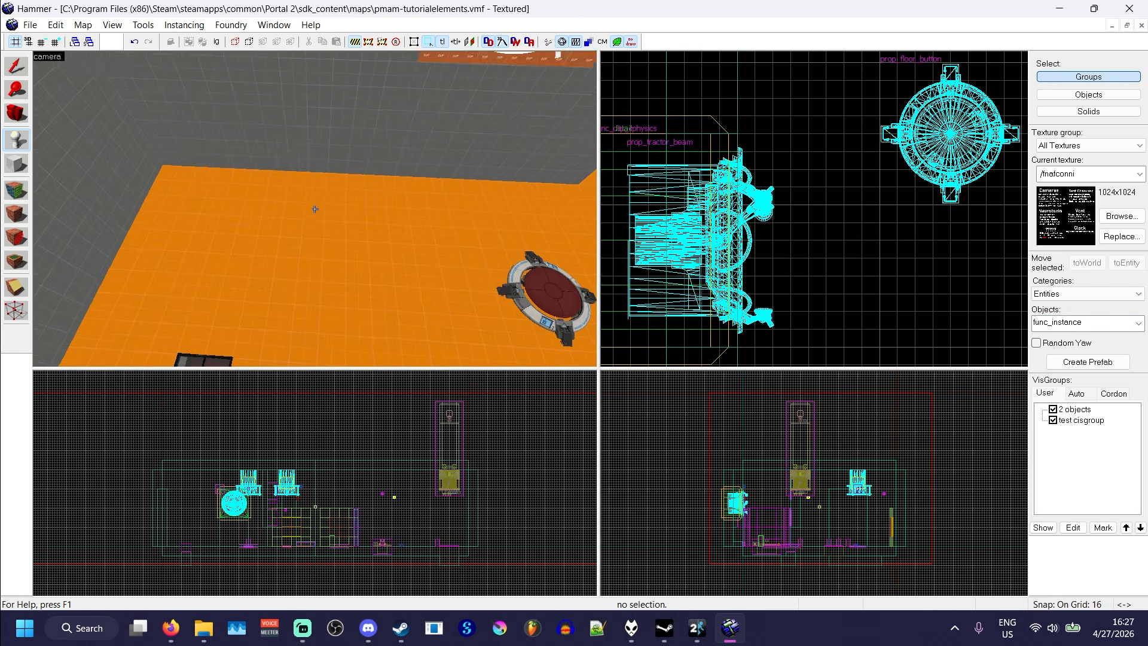
{"action": "key", "text": "z"}
{"action": "left_click", "coordinate": [287, 220]}
{"action": "left_click", "coordinate": [16, 67]}
{"action": "key", "text": "alt+Return"}
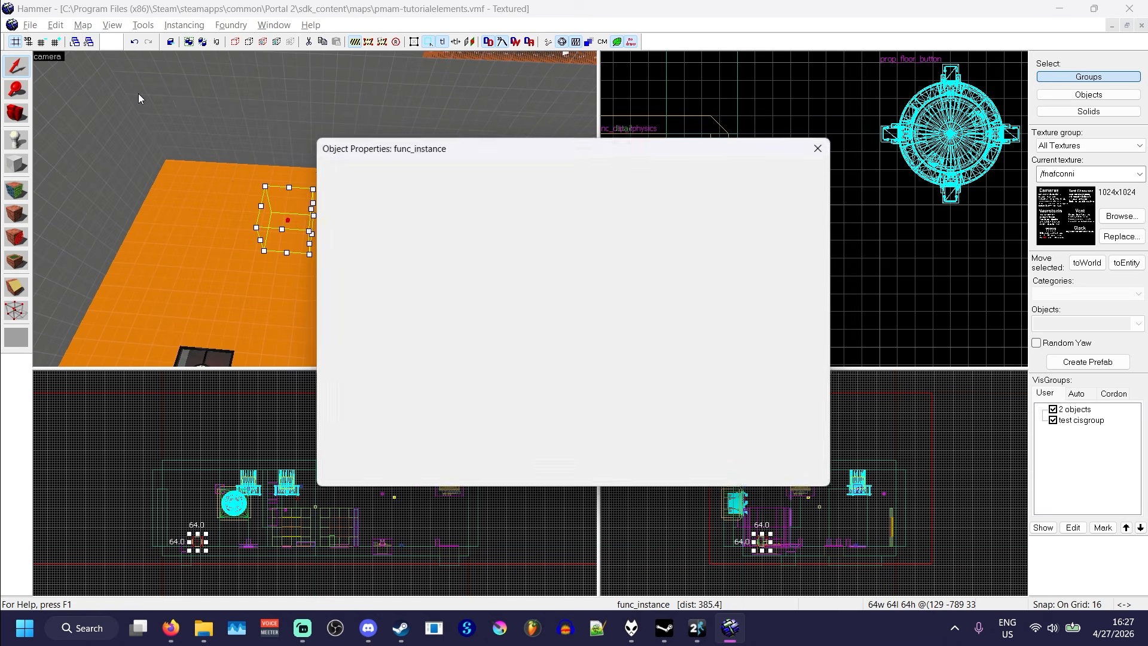
Set the func_instance's VMF filename to tractorbeam_frame_black.vmf from the instances/gameplay folder and close its properties.
{"action": "left_click", "coordinate": [419, 274]}
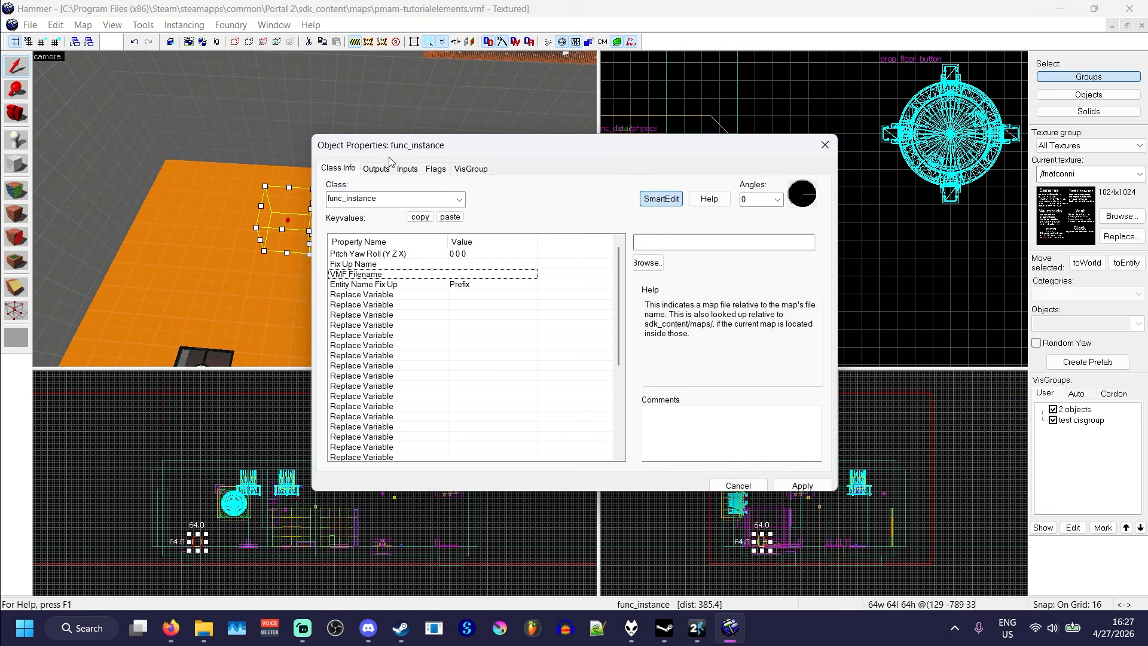
{"action": "left_click_drag", "start_coordinate": [390, 145], "coordinate": [544, 117]}
{"action": "left_click", "coordinate": [810, 236]}
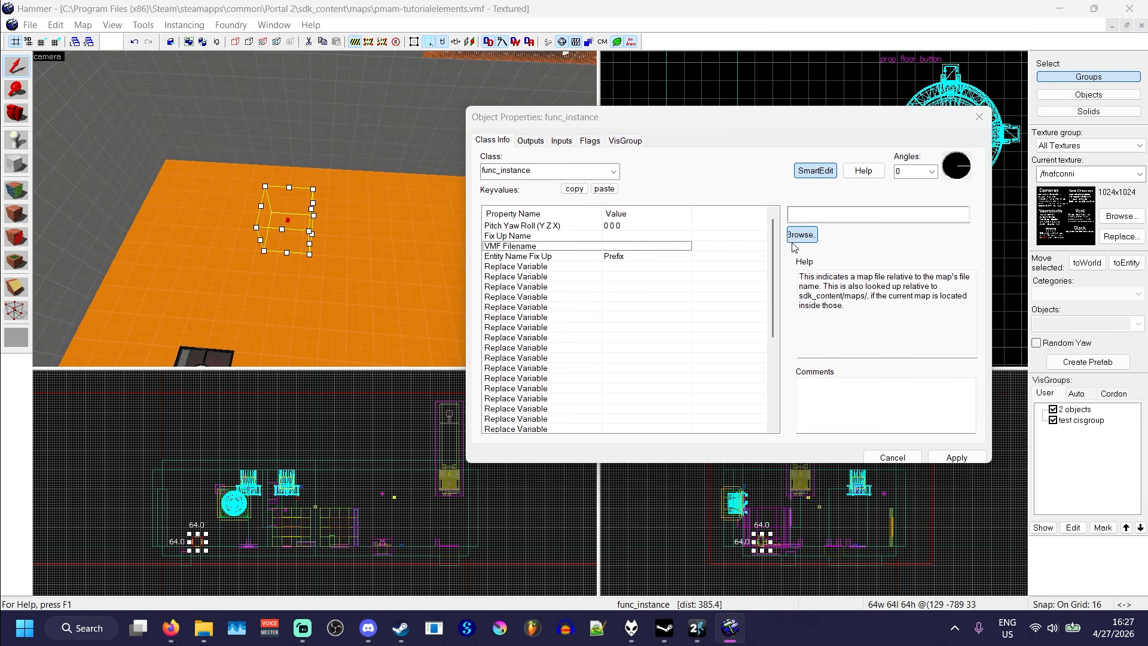
{"action": "left_click", "coordinate": [671, 239]}
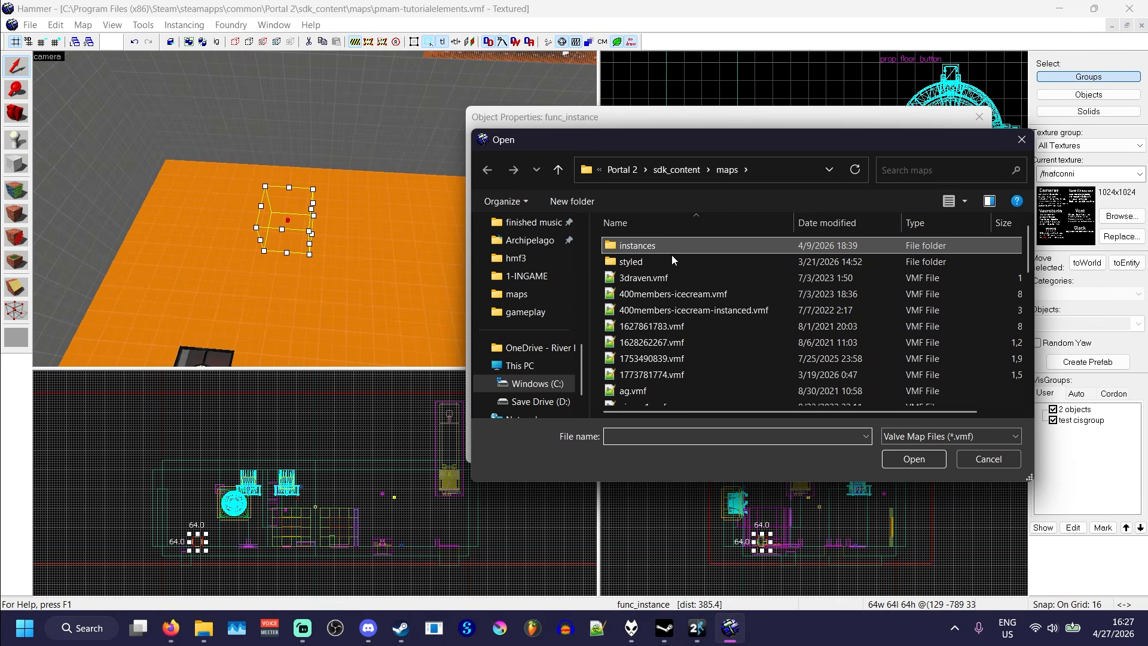
{"action": "scroll", "coordinate": [679, 323], "scroll_direction": "down", "scroll_amount": 3}
{"action": "scroll", "coordinate": [680, 331], "scroll_direction": "down", "scroll_amount": 3}
{"action": "scroll", "coordinate": [679, 331], "scroll_direction": "up", "scroll_amount": 2}
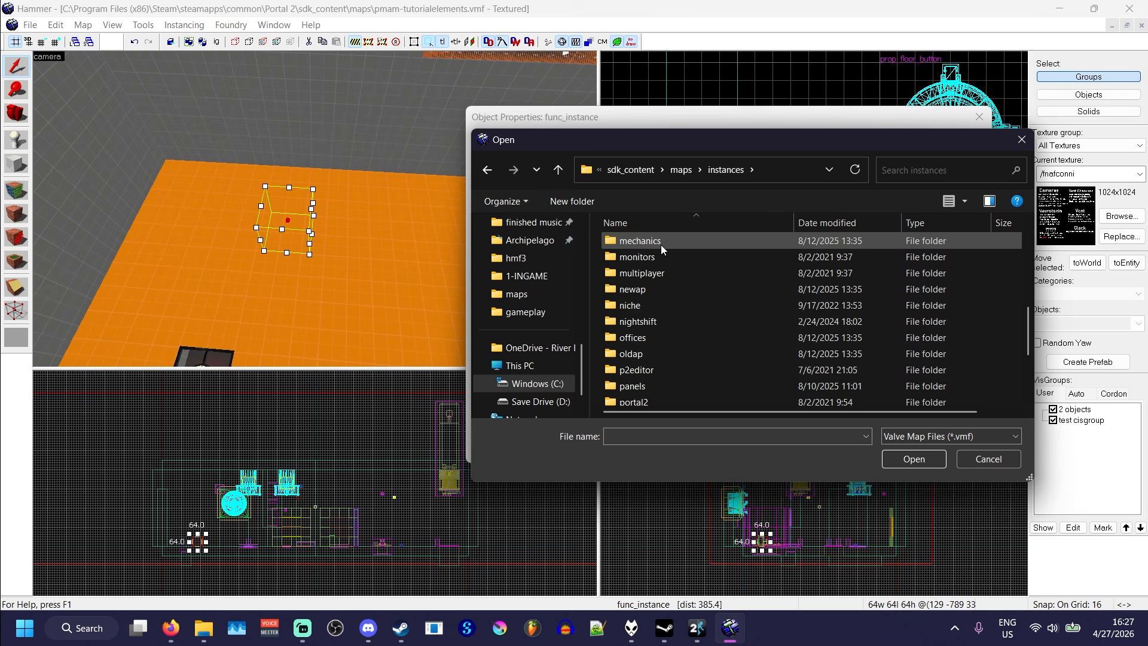
{"action": "scroll", "coordinate": [663, 264], "scroll_direction": "up", "scroll_amount": 3}
{"action": "double_click", "coordinate": [670, 291]}
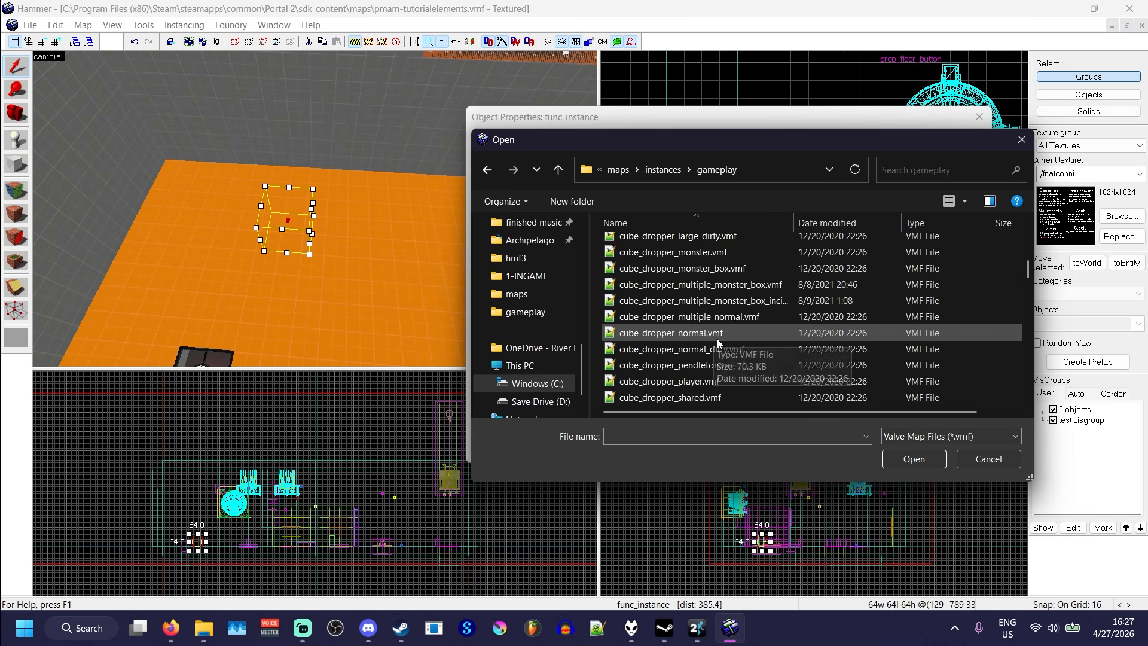
{"action": "scroll", "coordinate": [718, 339], "scroll_direction": "down", "scroll_amount": 15}
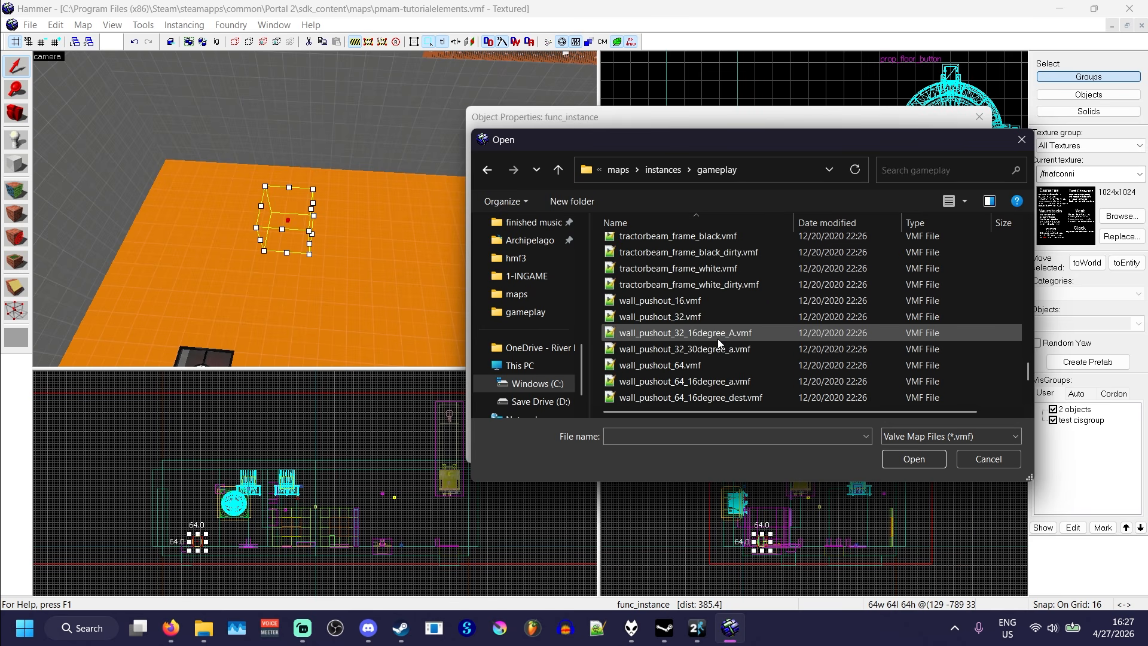
{"action": "scroll", "coordinate": [718, 338], "scroll_direction": "up", "scroll_amount": 1}
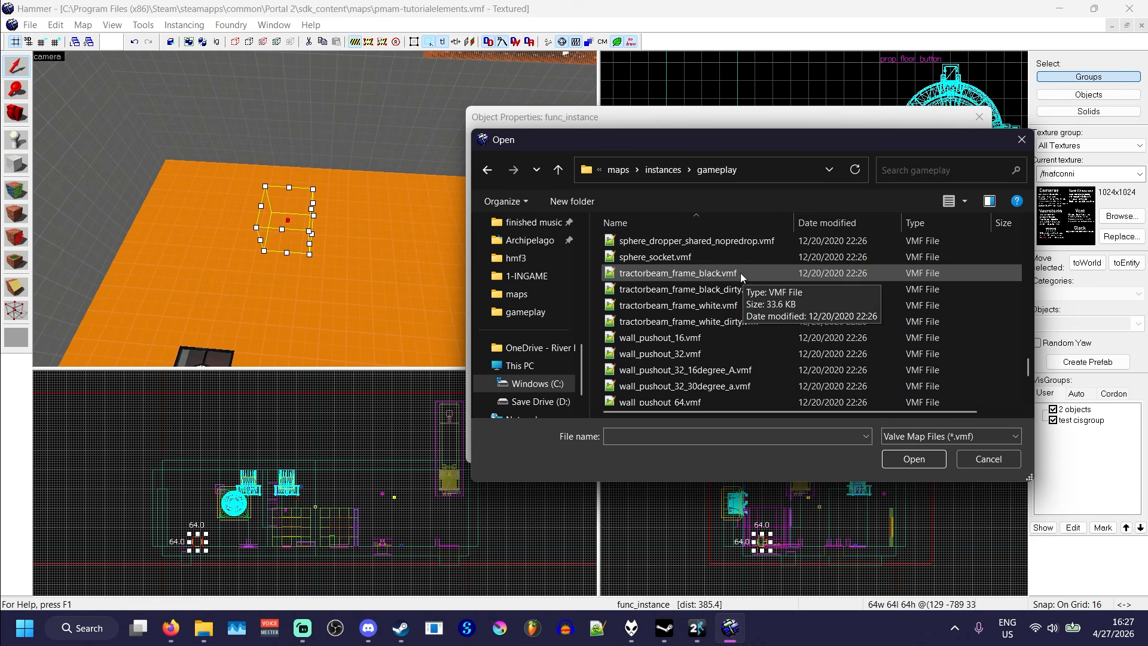
{"action": "left_click", "coordinate": [678, 273]}
{"action": "left_click", "coordinate": [906, 459]}
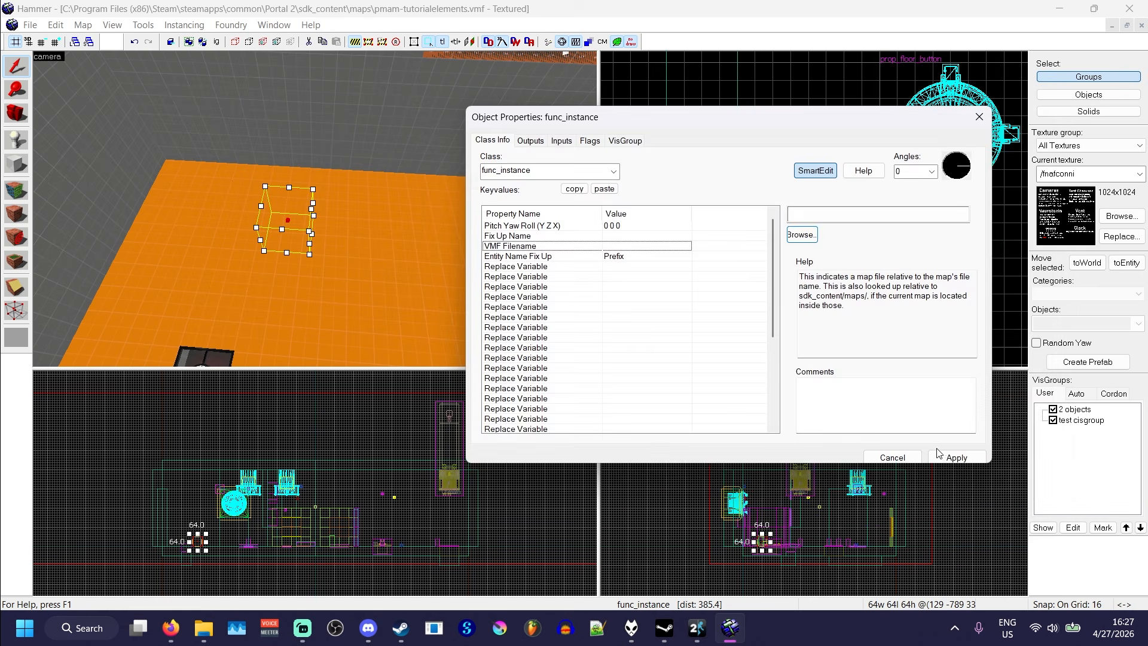
{"action": "left_click", "coordinate": [892, 458]}
Examine the tractor beam frame instance from several sides and compare it with the emitter mounted on the wall.
{"action": "left_click_drag", "start_coordinate": [288, 214], "coordinate": [315, 209]}
{"action": "key", "text": "z"}
{"action": "key", "text": "w"}
{"action": "key", "text": "s"}
{"action": "key", "text": "w"}
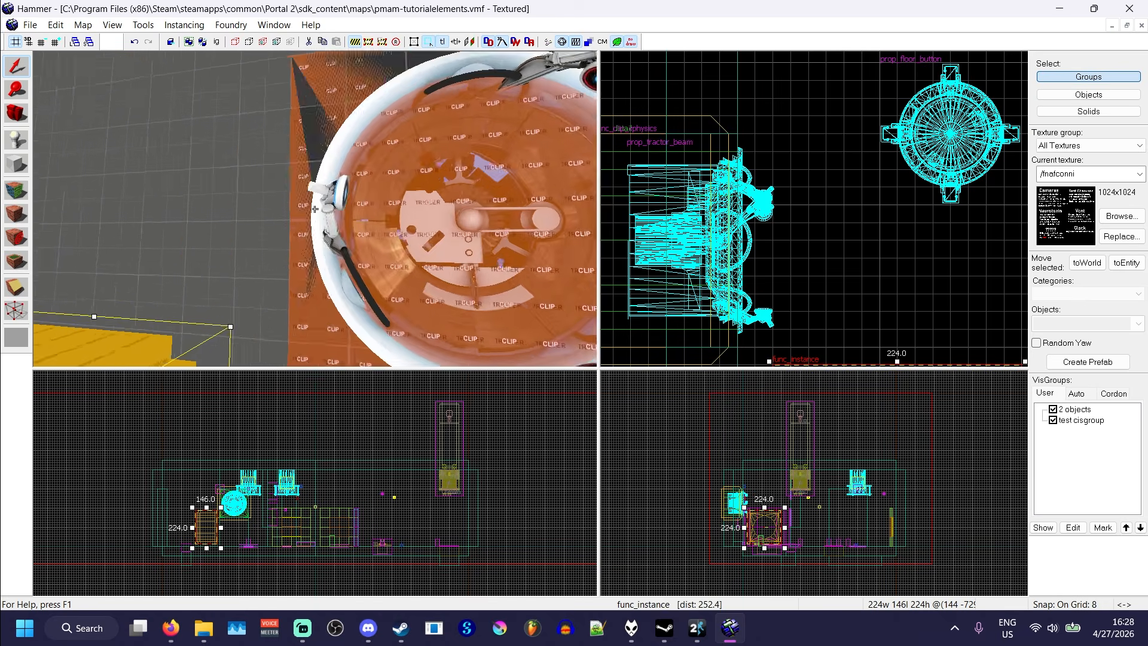
{"action": "key", "text": "s"}
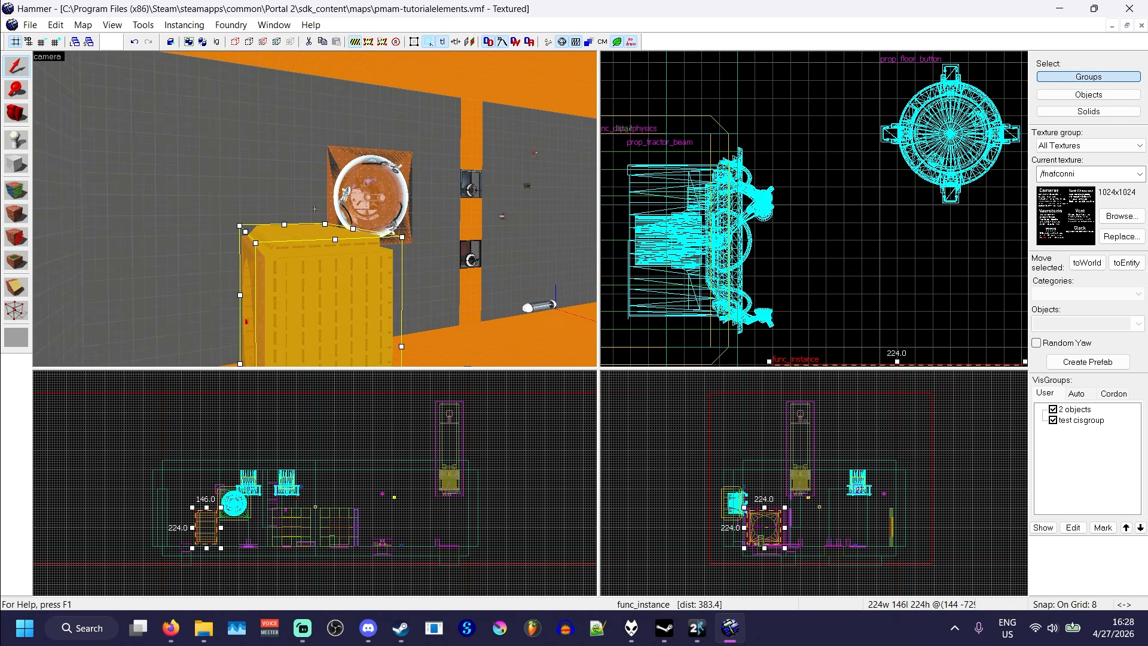
{"action": "key", "text": "w"}
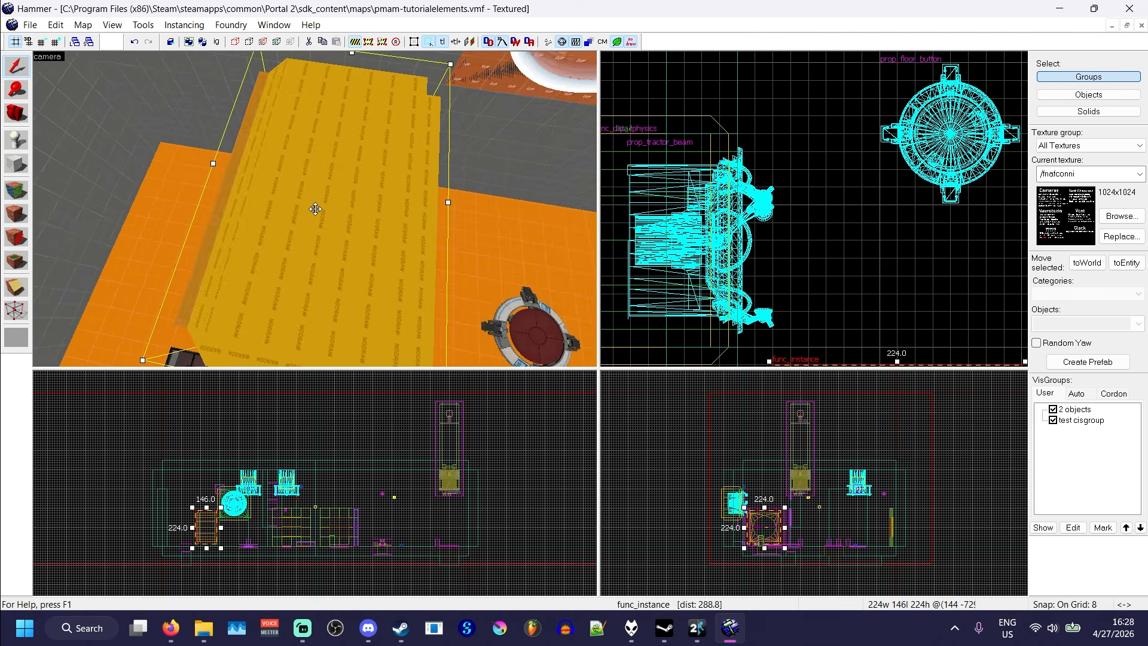
{"action": "key", "text": "a"}
{"action": "key", "text": "s"}
{"action": "key", "text": "w"}
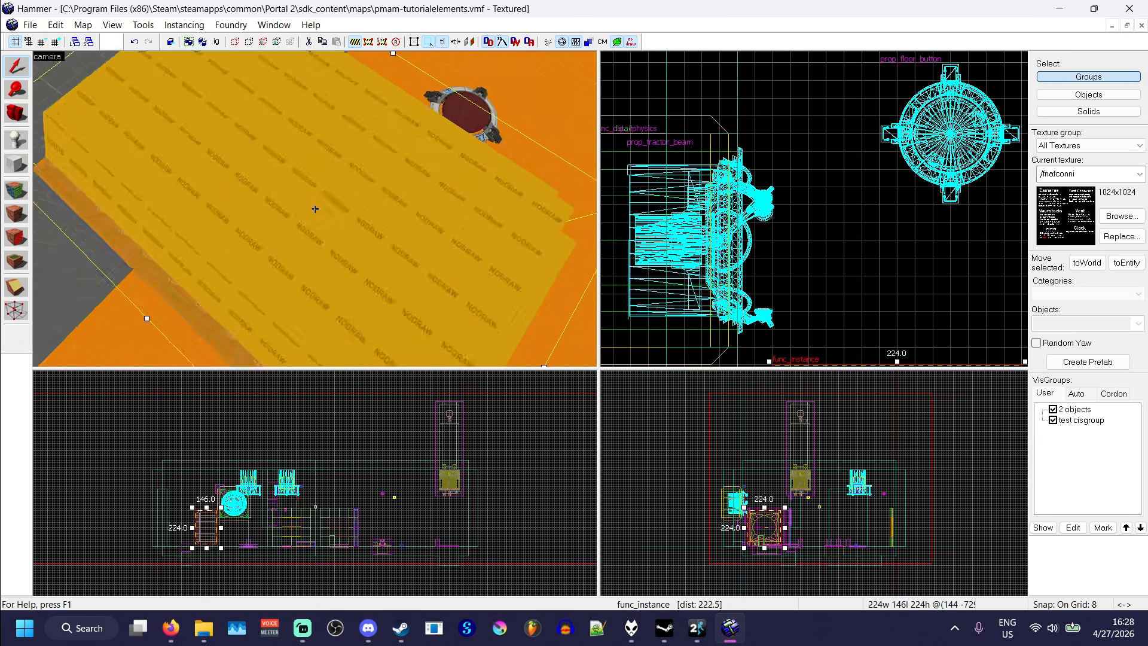
{"action": "key", "text": "s"}
{"action": "key", "text": "z"}
Turn the tractor beam frame instance around to expose its circular opening, and remove it from the map.
{"action": "scroll", "coordinate": [721, 195], "scroll_direction": "down", "scroll_amount": 5}
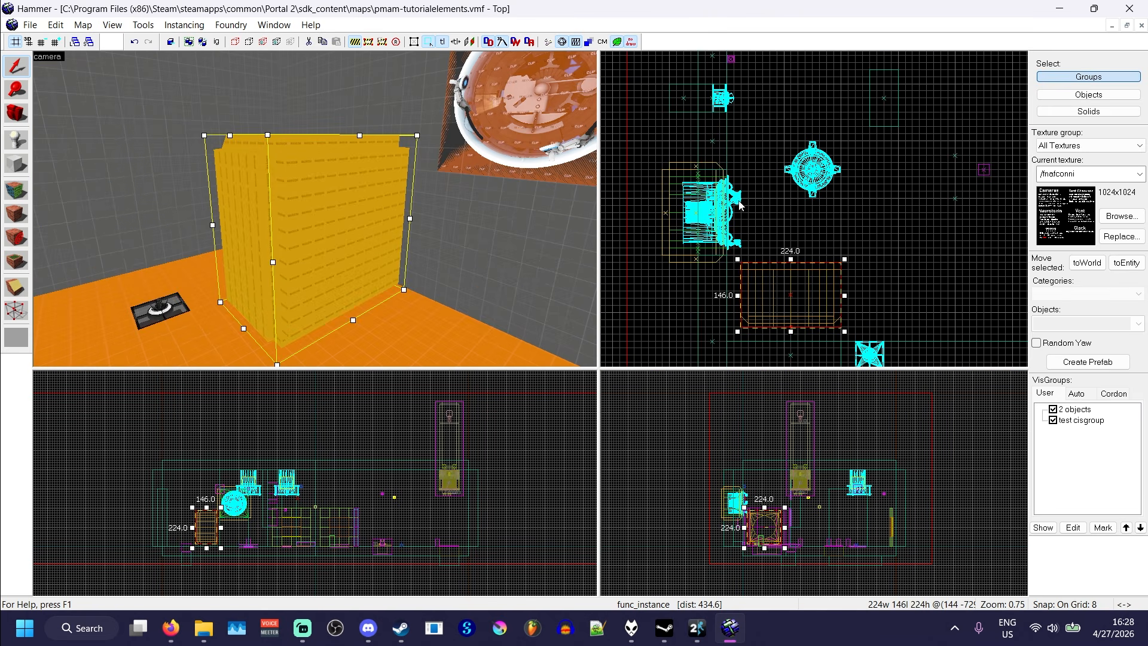
{"action": "left_click", "coordinate": [829, 268]}
{"action": "left_click_drag", "start_coordinate": [844, 259], "coordinate": [767, 354]}
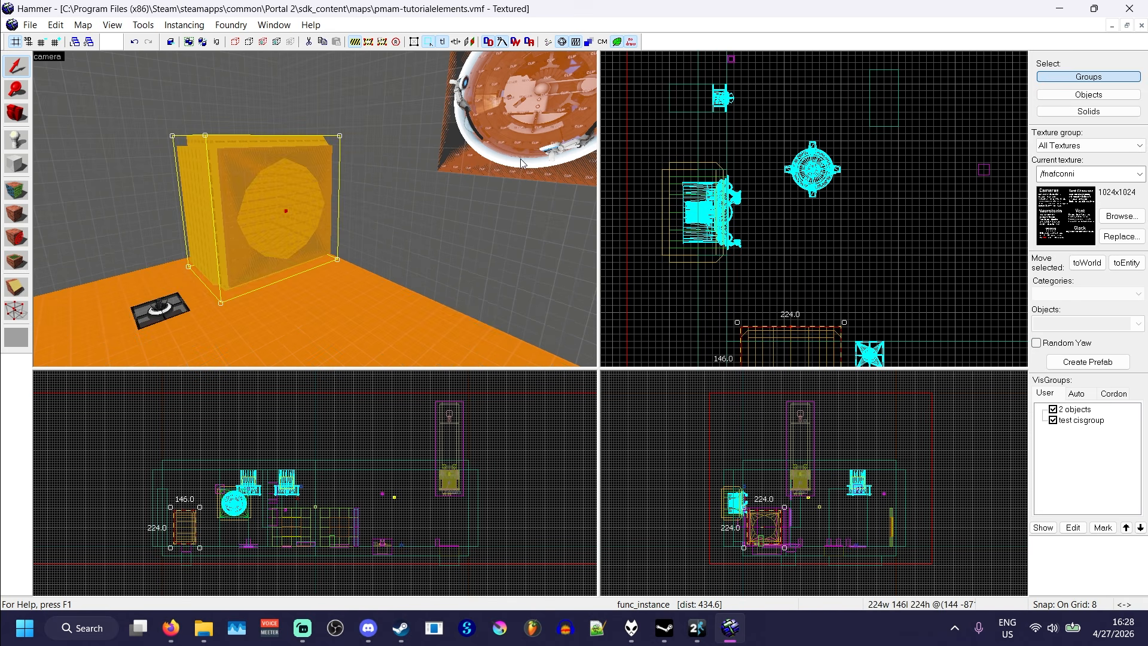
{"action": "key", "text": "Escape"}
Reopen the tractor beam emitter's properties and review its Start Enabled, Funnel Direction, Disable Emitter Particles and Model settings.
{"action": "key", "text": "z"}
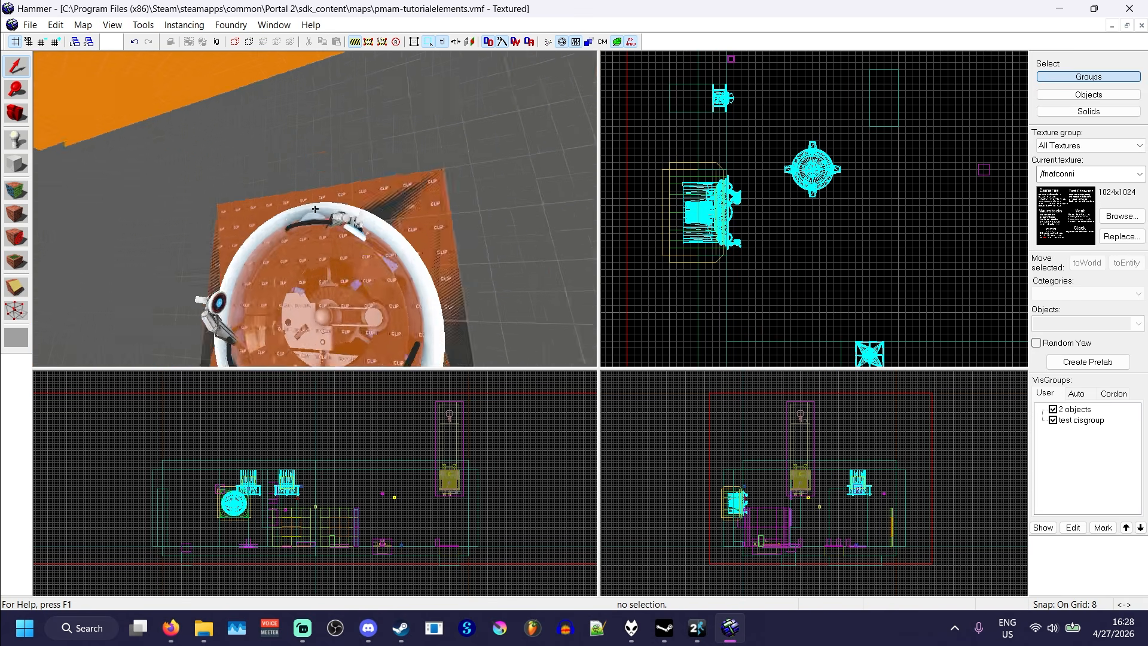
{"action": "key", "text": "z"}
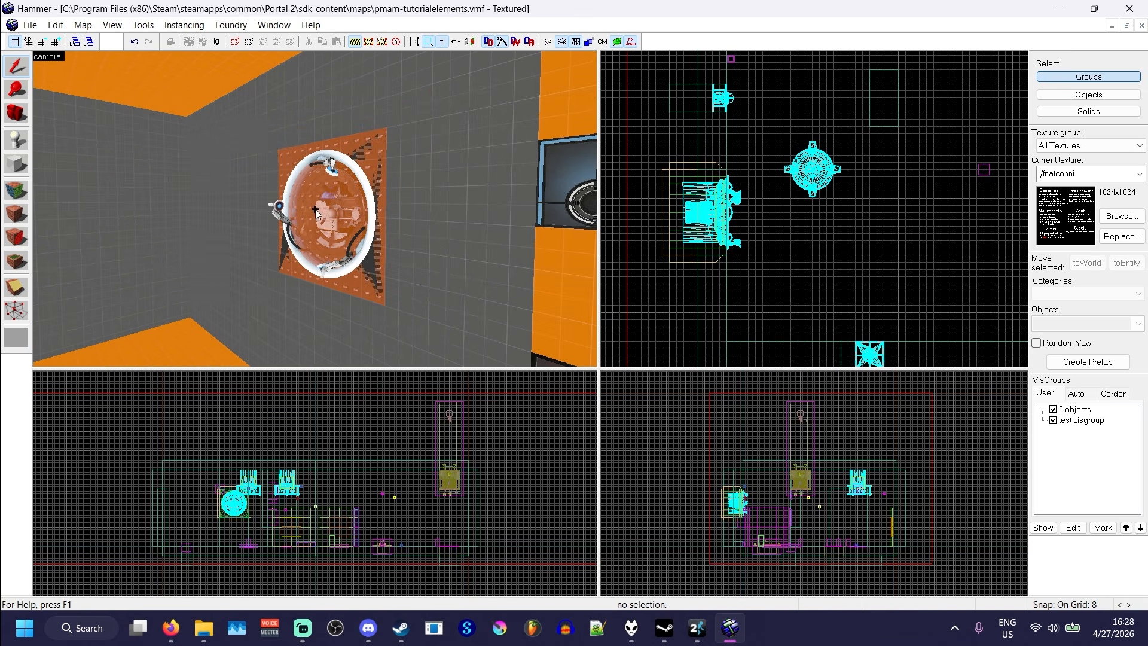
{"action": "double_click", "coordinate": [352, 167]}
{"action": "scroll", "coordinate": [591, 306], "scroll_direction": "down", "scroll_amount": 5}
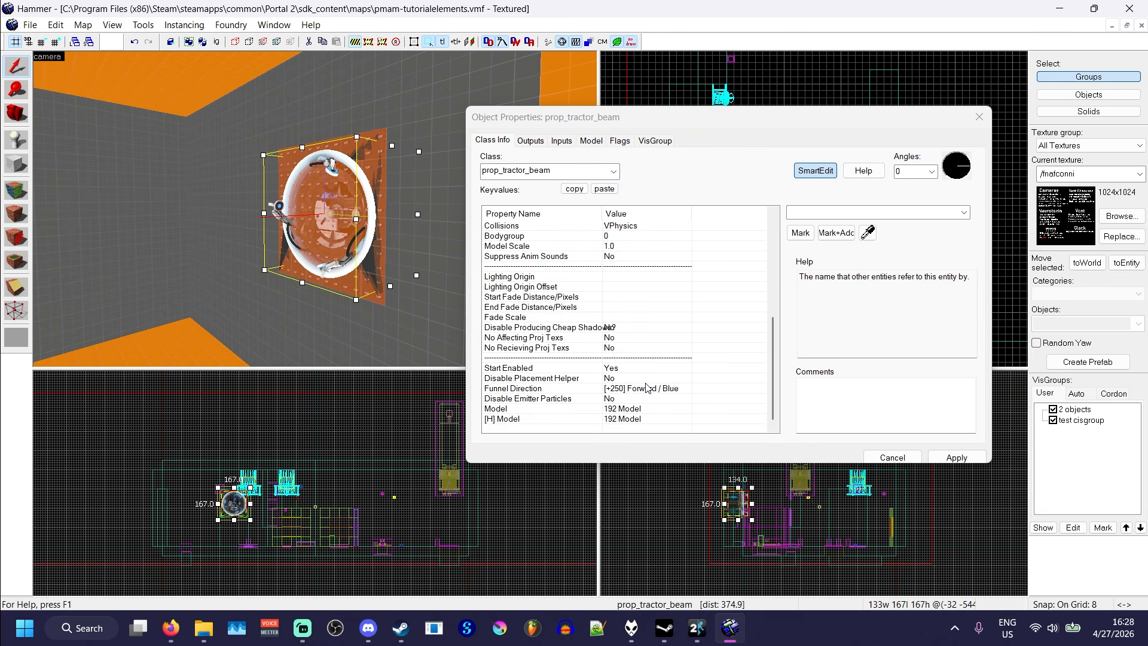
{"action": "left_click_drag", "start_coordinate": [639, 122], "coordinate": [785, 106]}
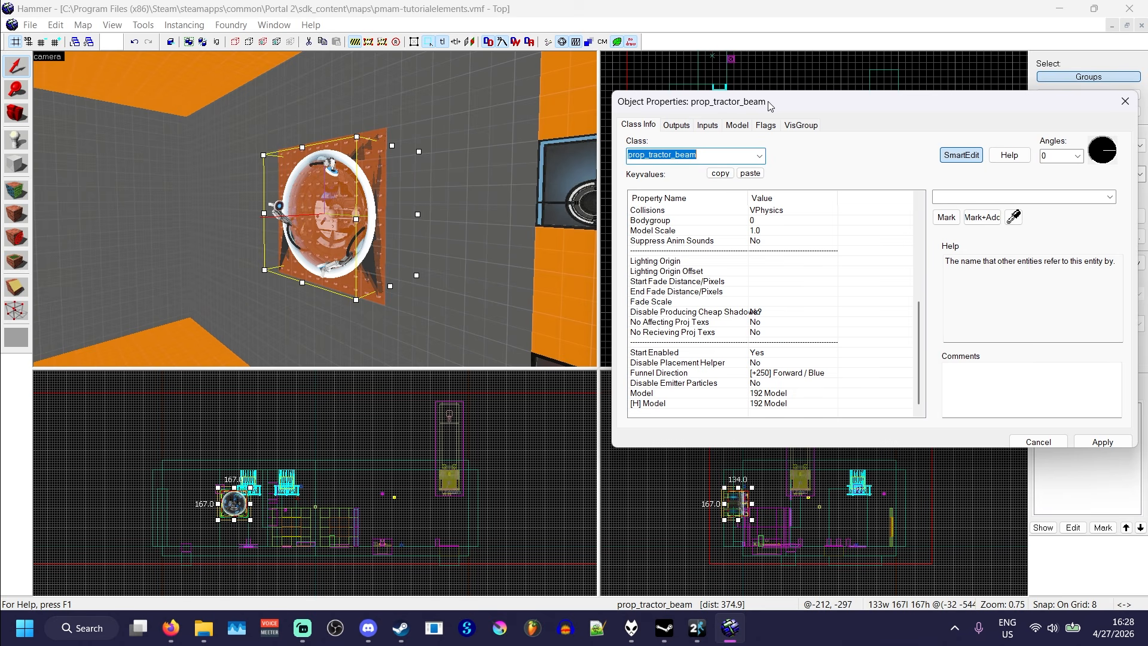
Name the prop_tractor_beam entity funnel and apply the change.
{"action": "left_click", "coordinate": [466, 36]}
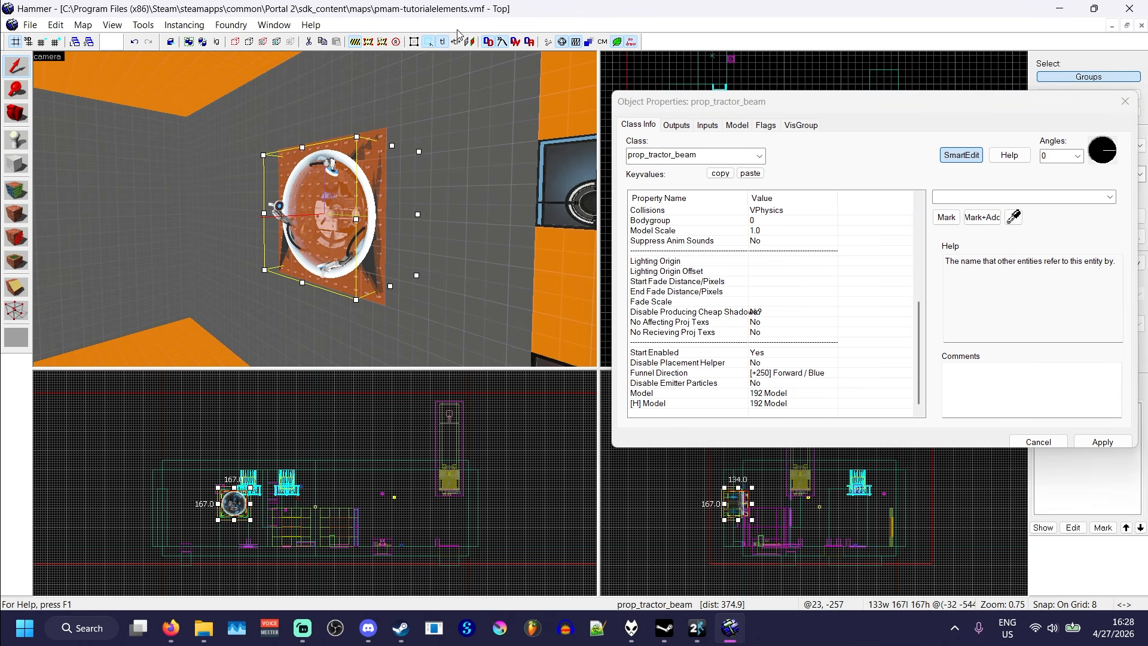
{"action": "key", "text": "z"}
{"action": "key", "text": "d"}
{"action": "key", "text": "s"}
{"action": "key", "text": "w"}
{"action": "key", "text": "z"}
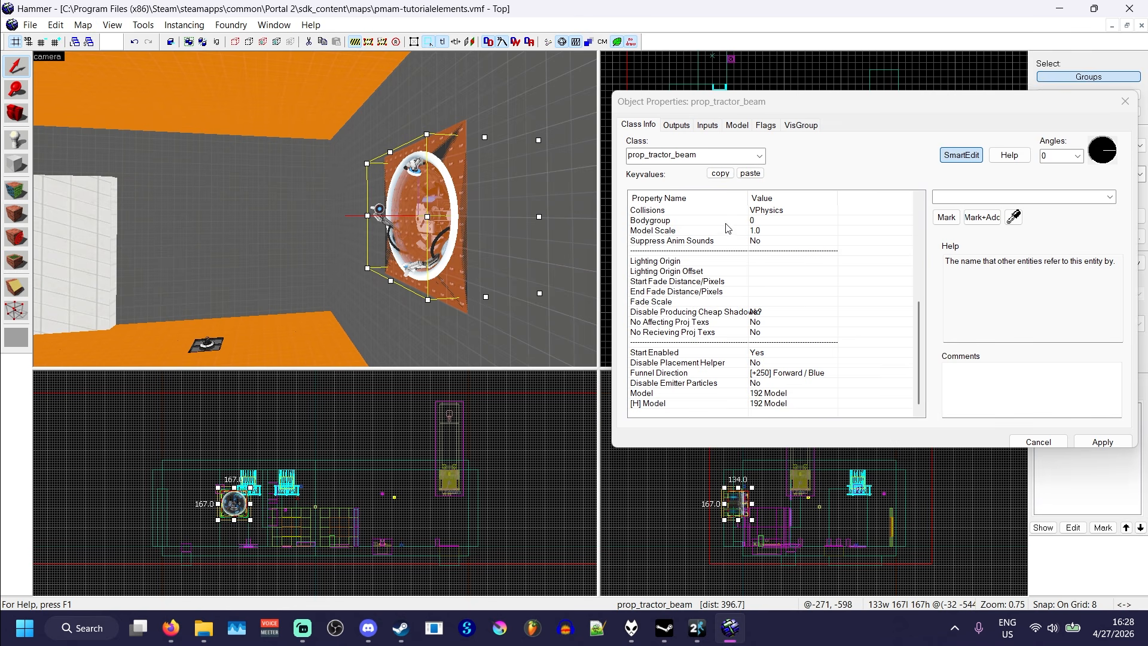
{"action": "scroll", "coordinate": [755, 276], "scroll_direction": "up", "scroll_amount": 6}
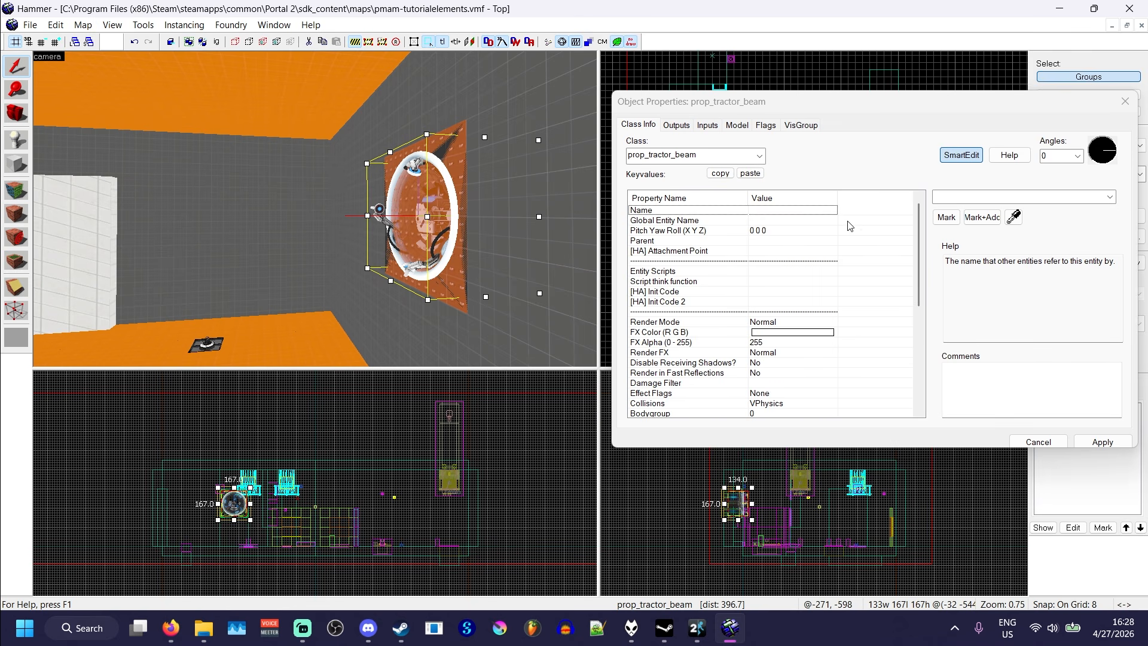
{"action": "type", "text": "fun"}
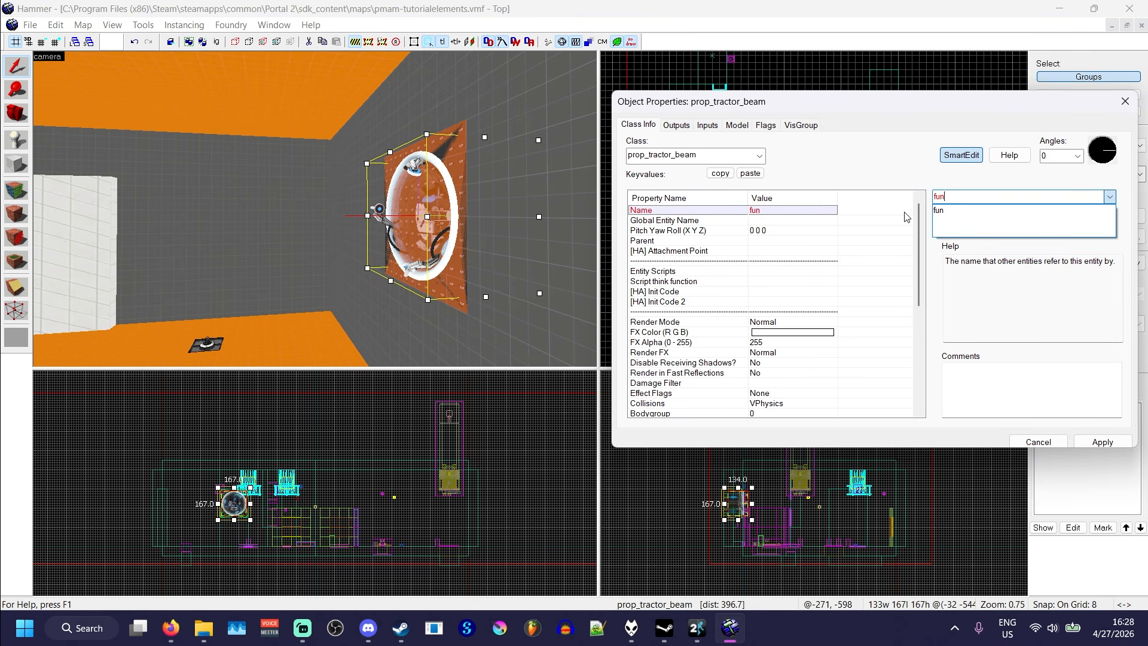
{"action": "type", "text": "nel"}
{"action": "key", "text": "Return"}
{"action": "scroll", "coordinate": [755, 372], "scroll_direction": "down", "scroll_amount": 6}
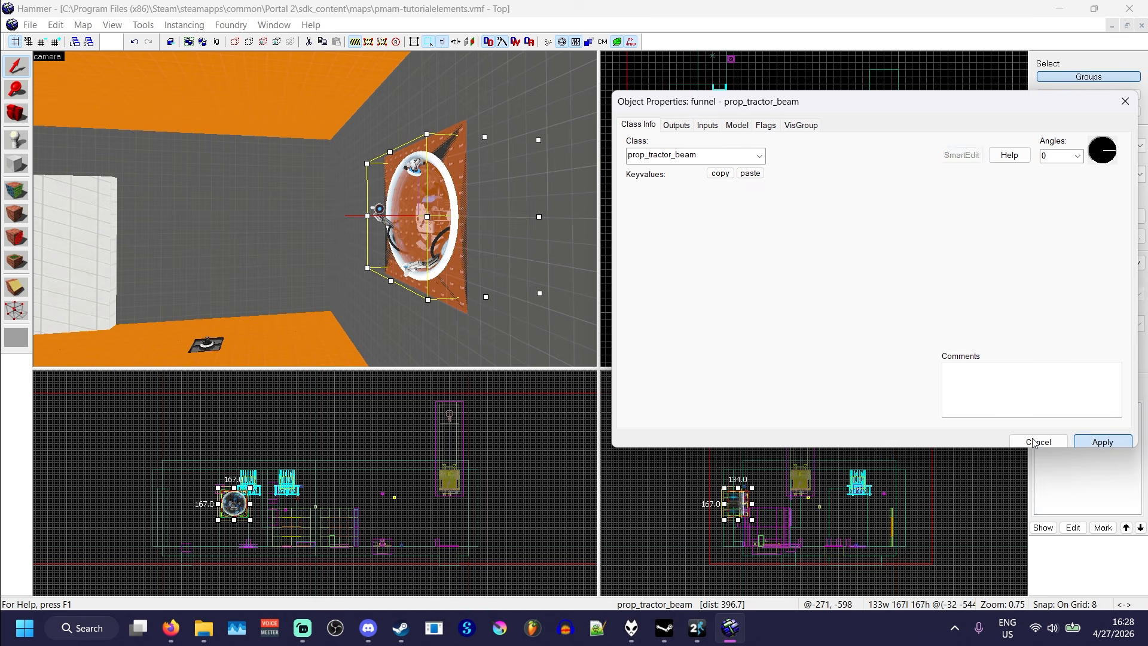
Try the tractor beam's Funnel Direction as [-250] Reversed / Orange, return it to [+250] Forward / Blue and apply.
{"action": "left_click", "coordinate": [755, 373]}
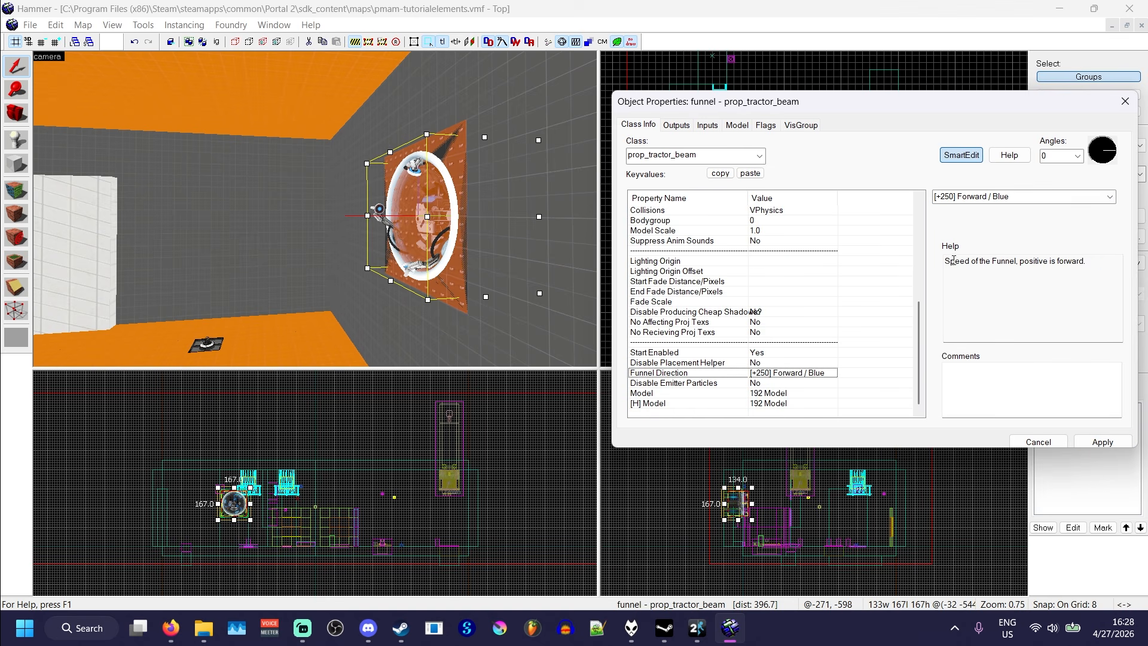
{"action": "scroll", "coordinate": [1063, 198], "scroll_direction": "down", "scroll_amount": 1}
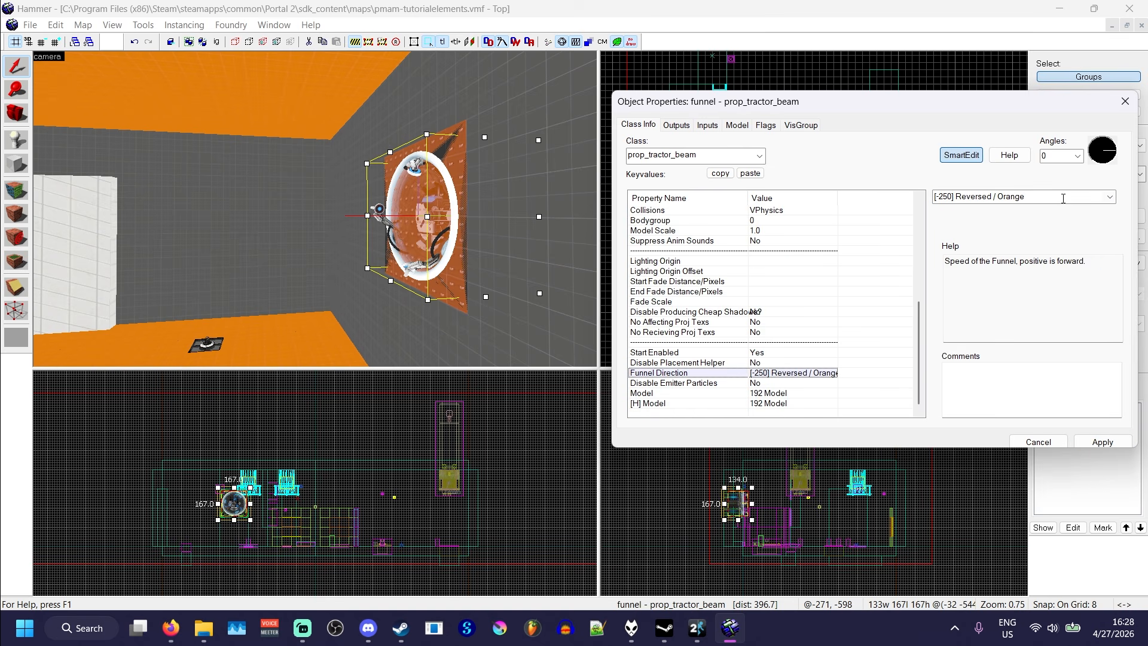
{"action": "scroll", "coordinate": [1063, 198], "scroll_direction": "up", "scroll_amount": 1}
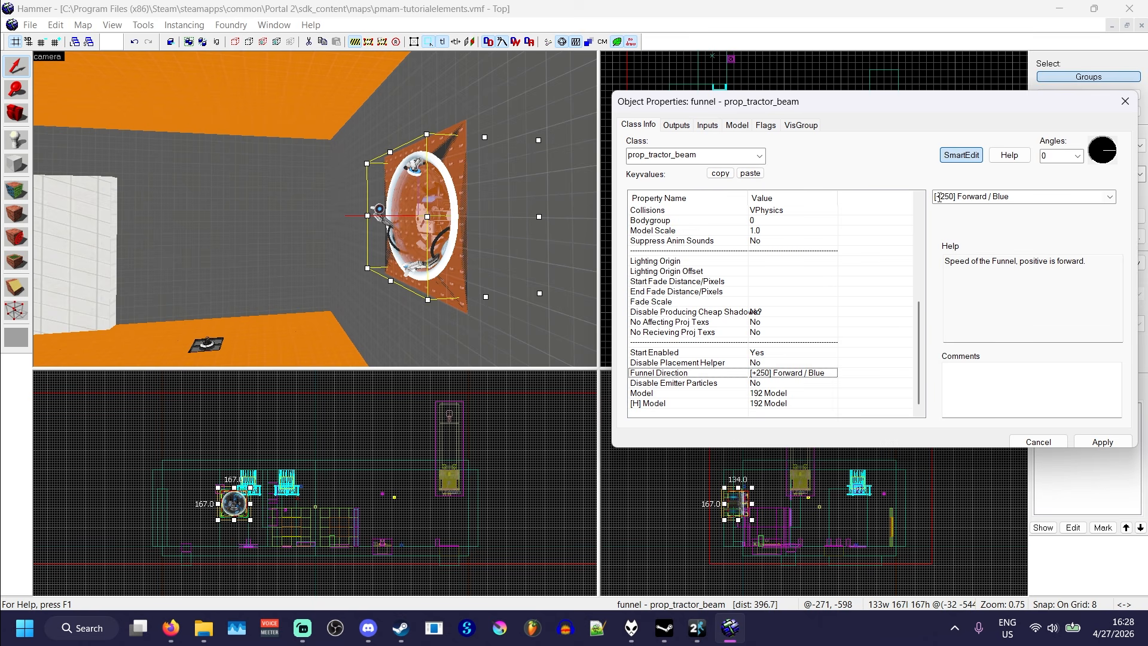
{"action": "scroll", "coordinate": [943, 197], "scroll_direction": "down", "scroll_amount": 1}
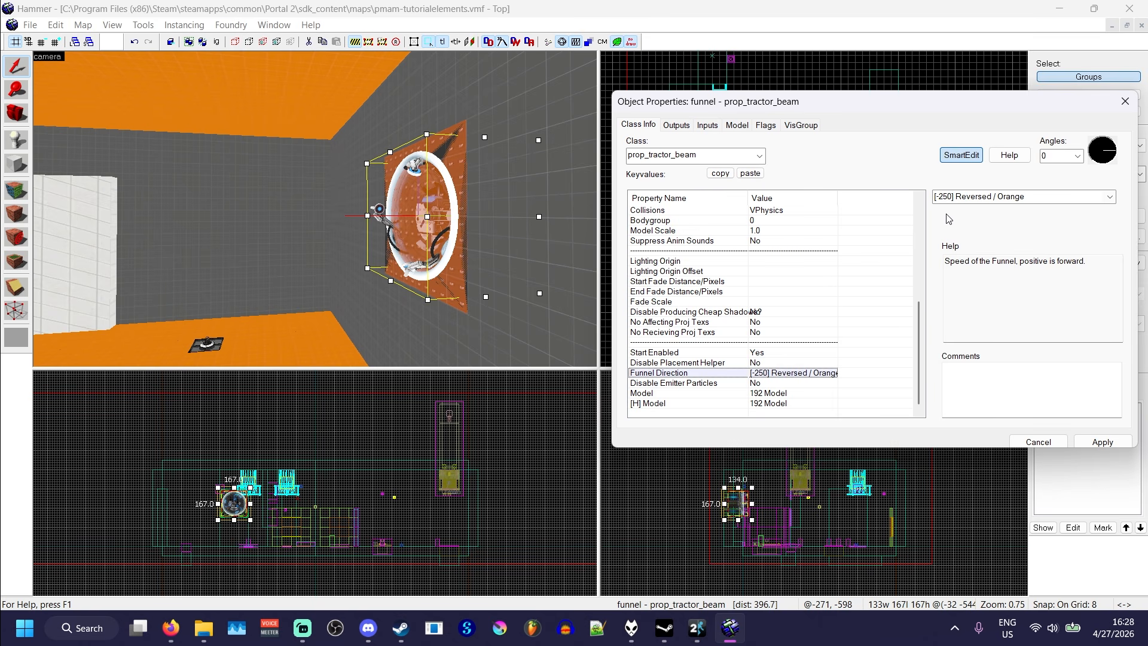
{"action": "scroll", "coordinate": [995, 194], "scroll_direction": "up", "scroll_amount": 1}
{"action": "left_click", "coordinate": [1102, 442]}
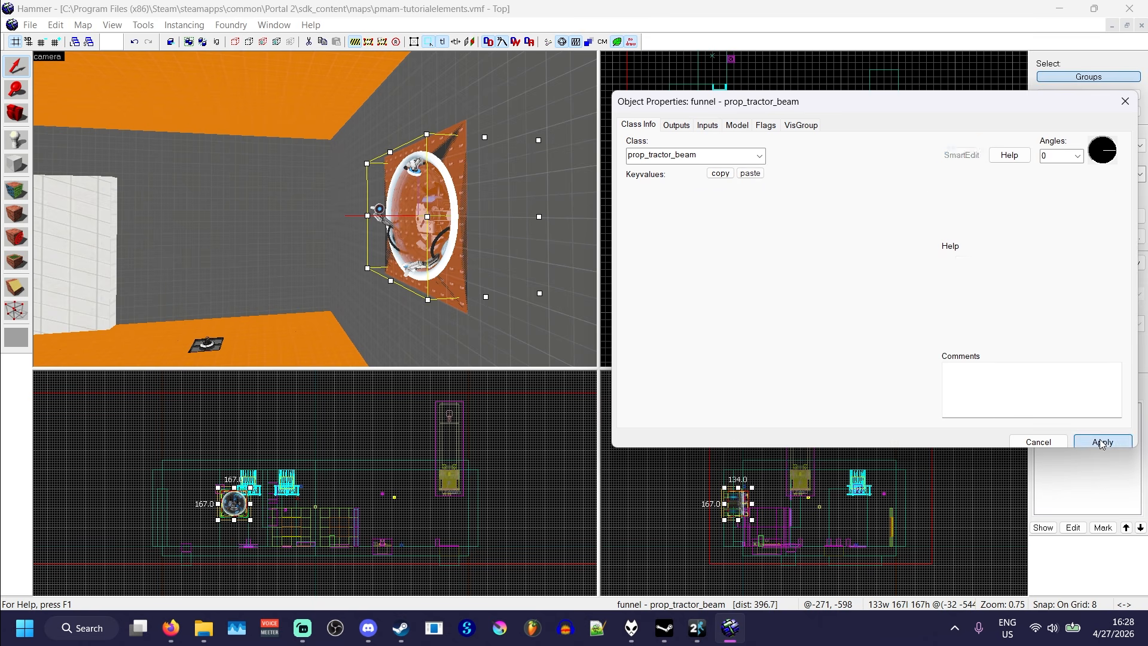
Open the properties of the floor button near the funnel and add an output triggered by OnPressed.
{"action": "key", "text": "z"}
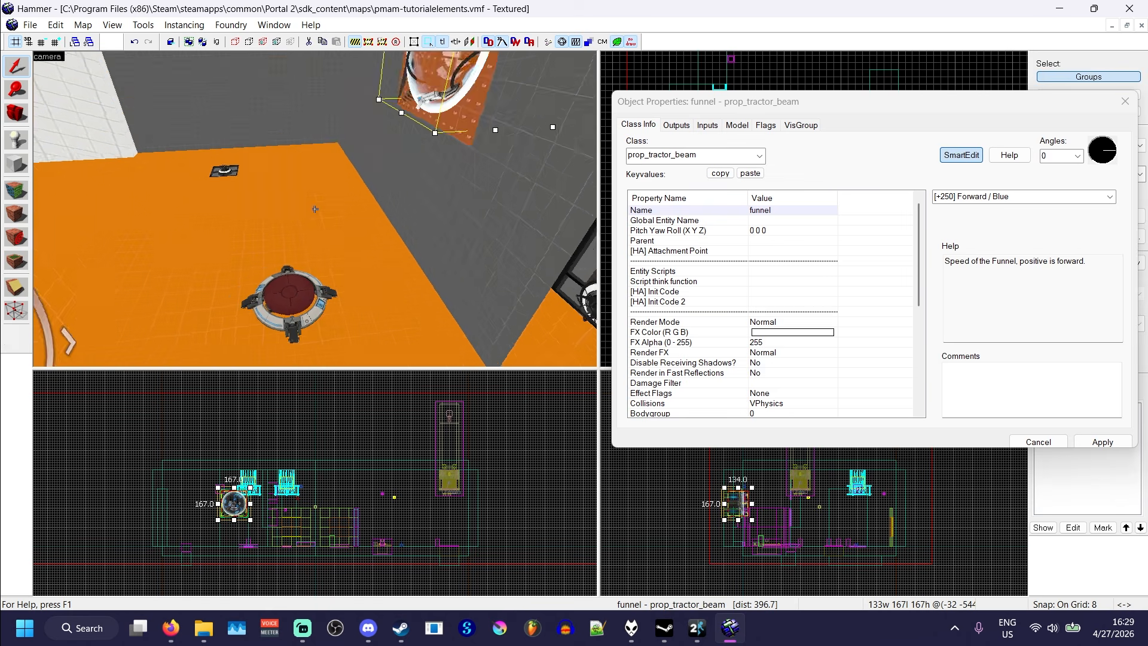
{"action": "key", "text": "z"}
{"action": "left_click", "coordinate": [296, 214]}
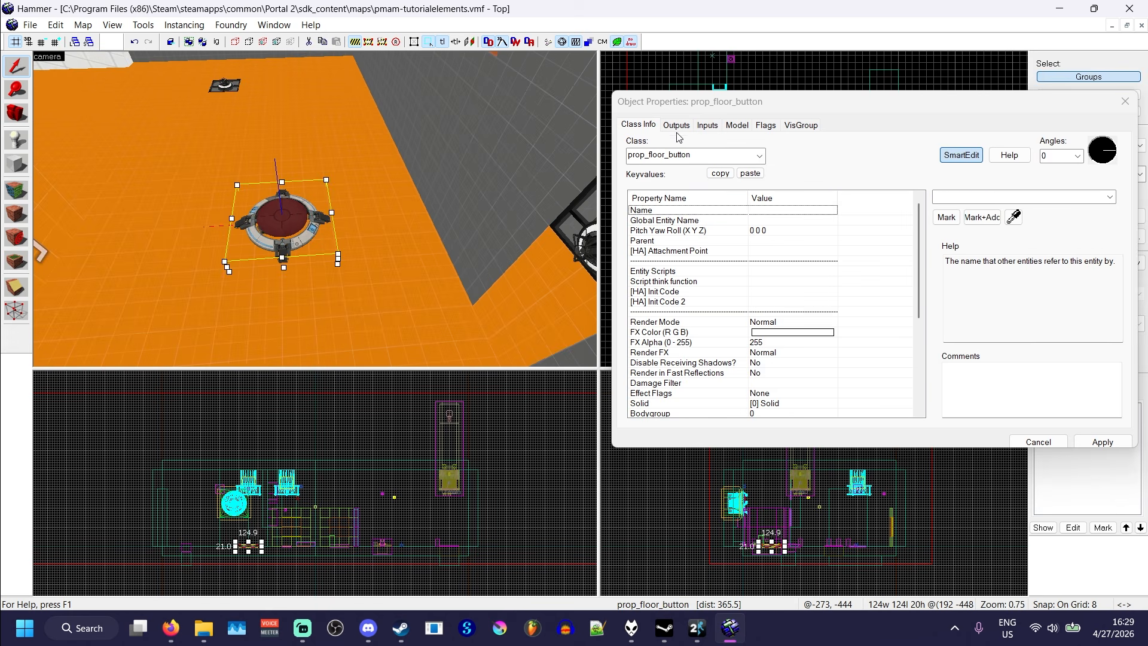
{"action": "left_click", "coordinate": [676, 126]}
{"action": "left_click", "coordinate": [721, 410]}
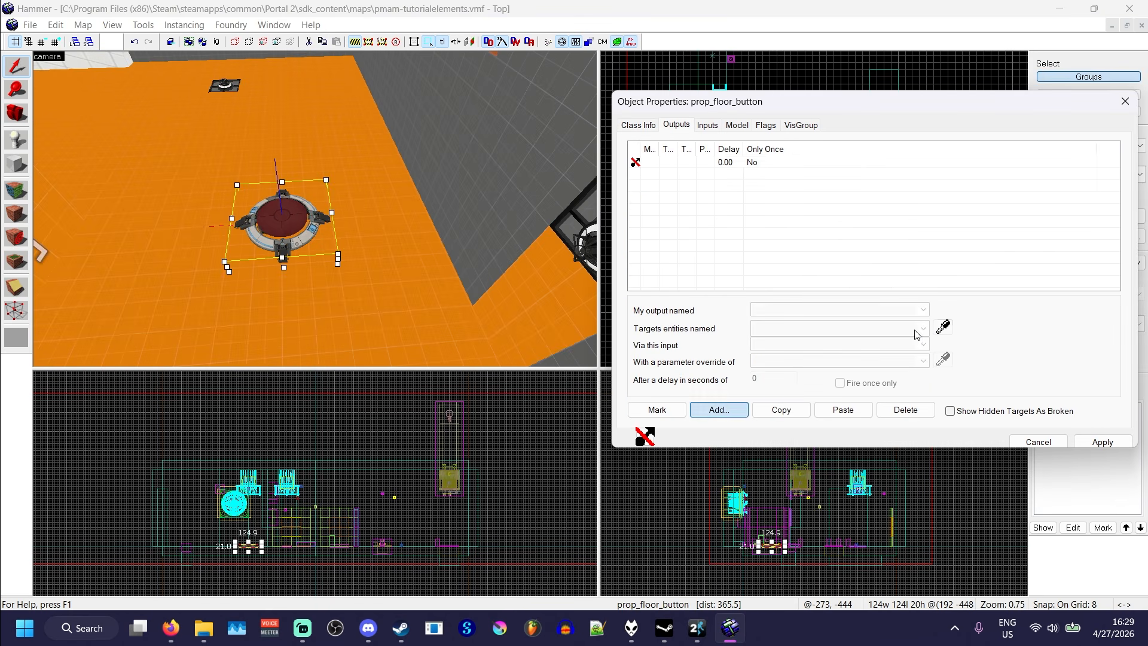
{"action": "left_click", "coordinate": [924, 310]}
{"action": "left_click", "coordinate": [905, 340]}
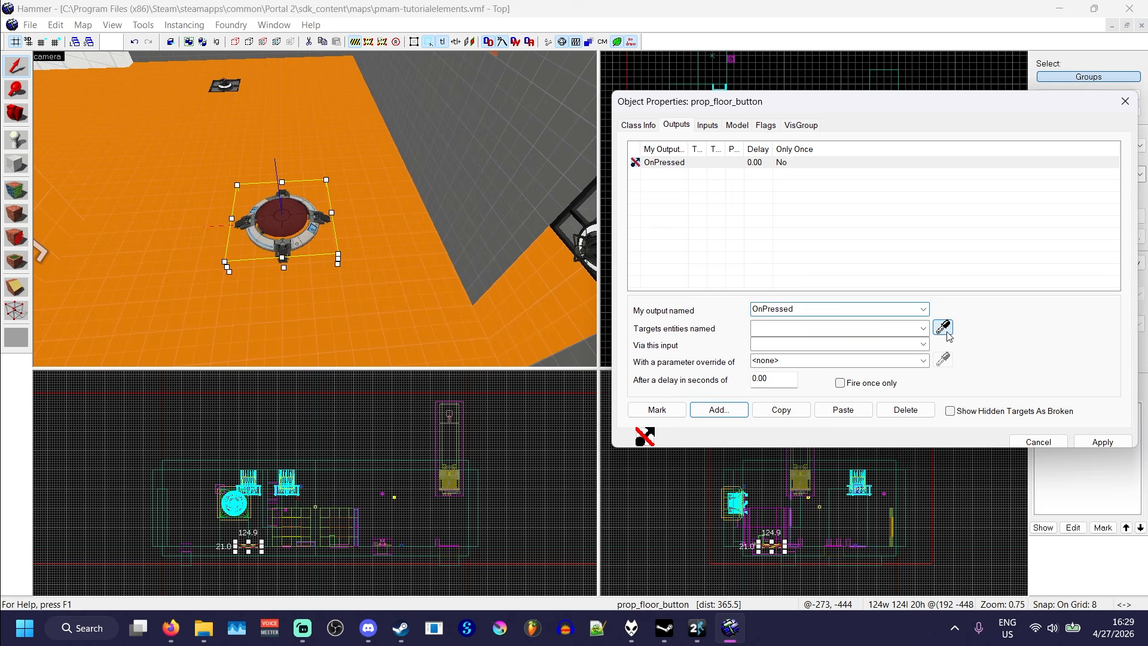
Target the OnPressed output at the funnel tractor beam, using the SetLinearForce input with a parameter override of -250.
{"action": "left_click", "coordinate": [944, 328]}
{"action": "key", "text": "z"}
{"action": "key", "text": "w"}
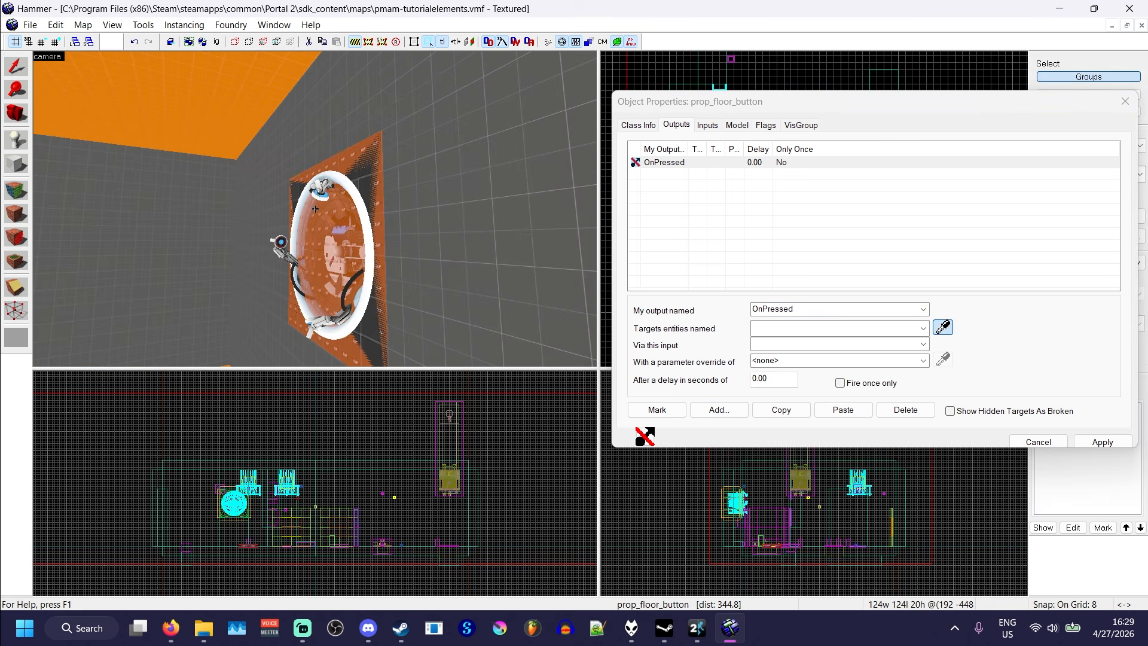
{"action": "left_click", "coordinate": [386, 202]}
{"action": "left_click", "coordinate": [925, 345]}
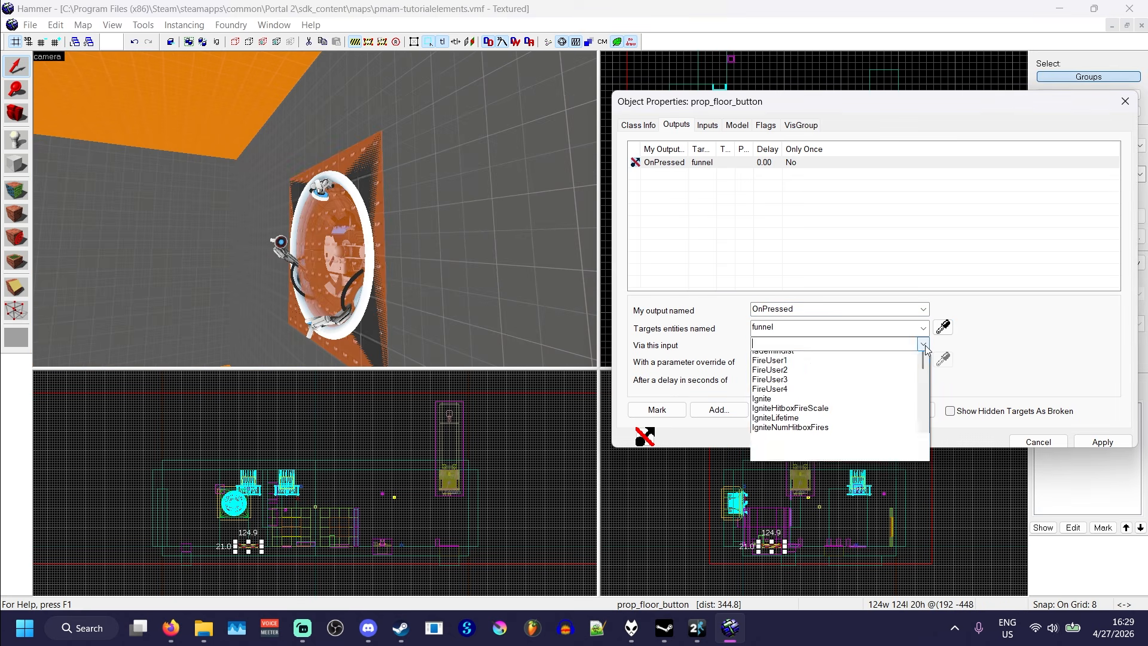
{"action": "scroll", "coordinate": [867, 454], "scroll_direction": "down", "scroll_amount": 5}
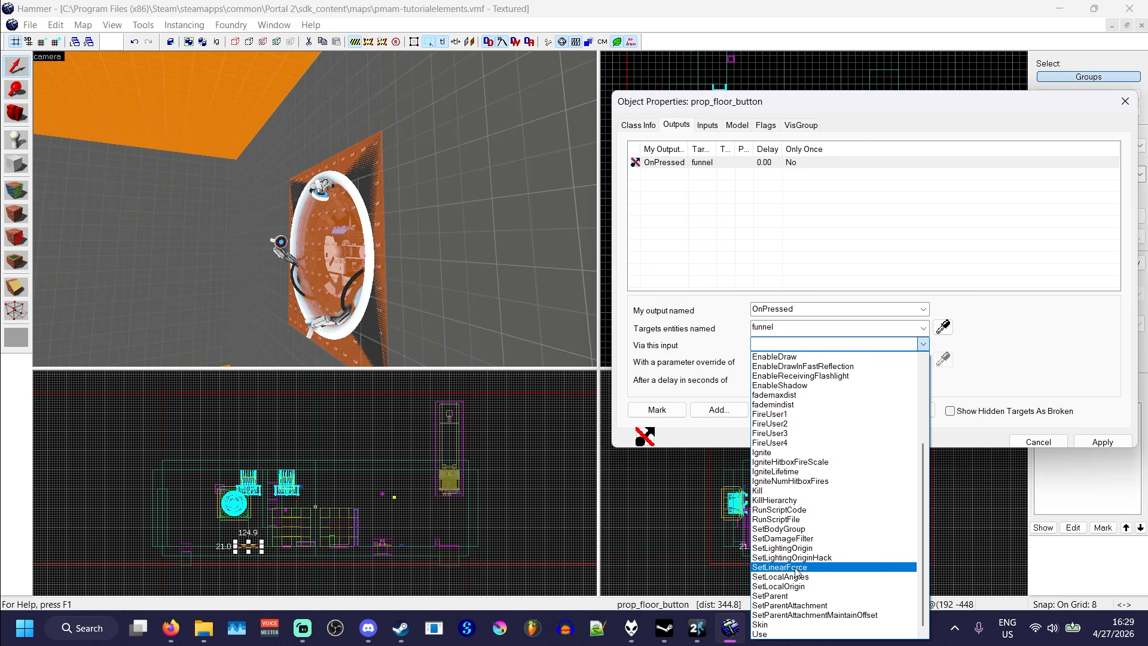
{"action": "left_click", "coordinate": [813, 567]}
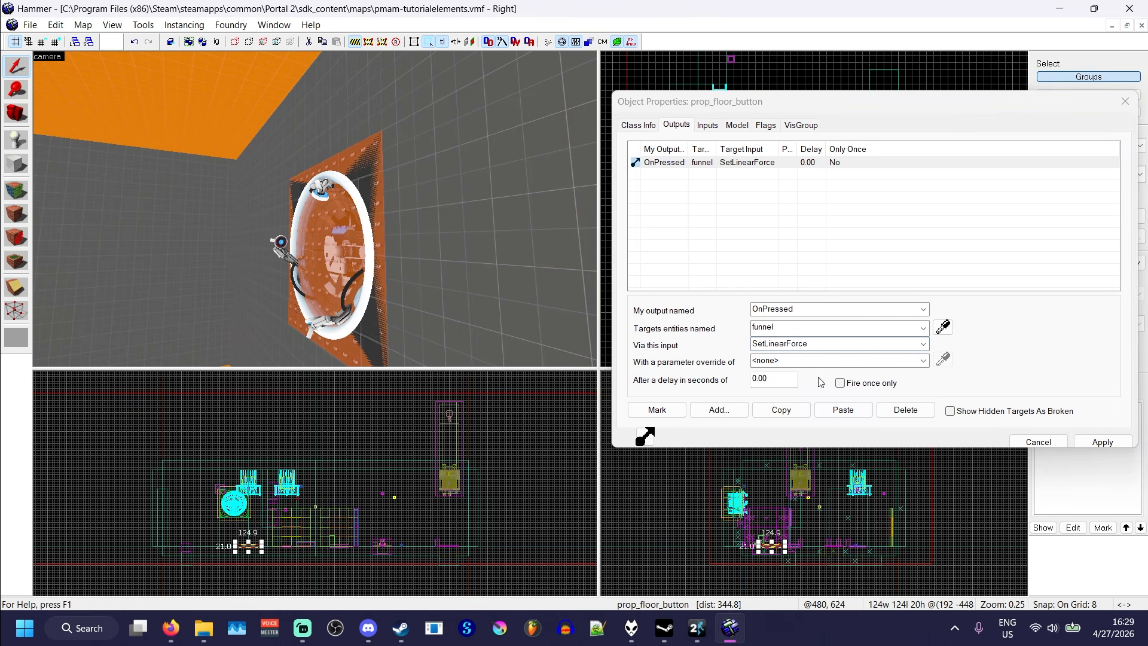
{"action": "left_click", "coordinate": [784, 360]}
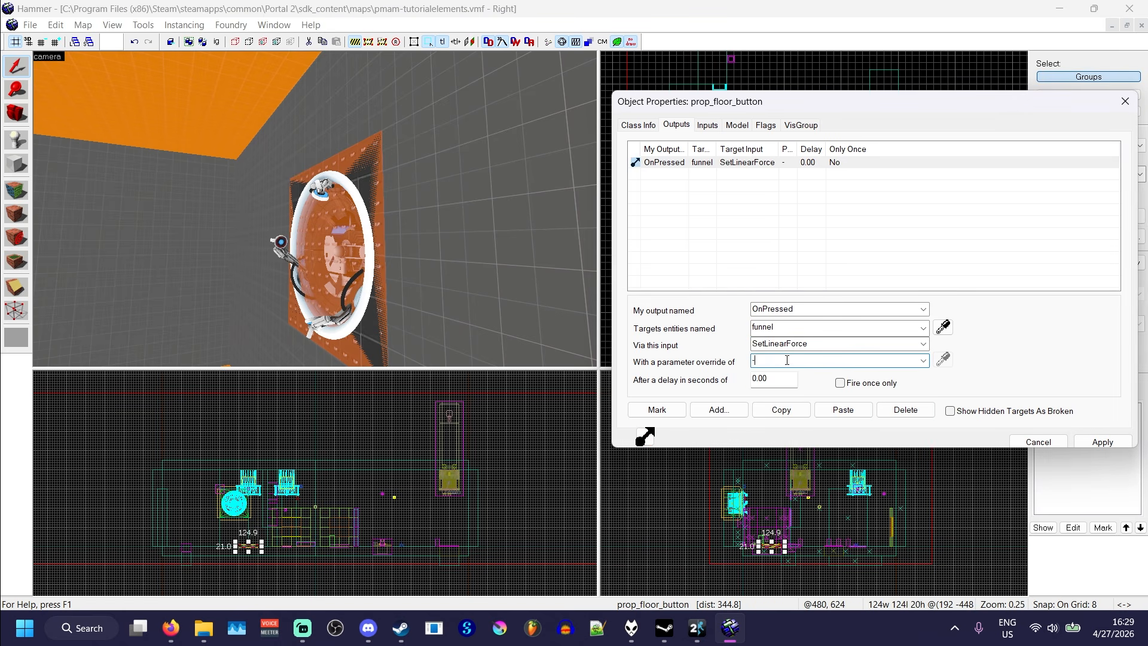
{"action": "type", "text": "0"}
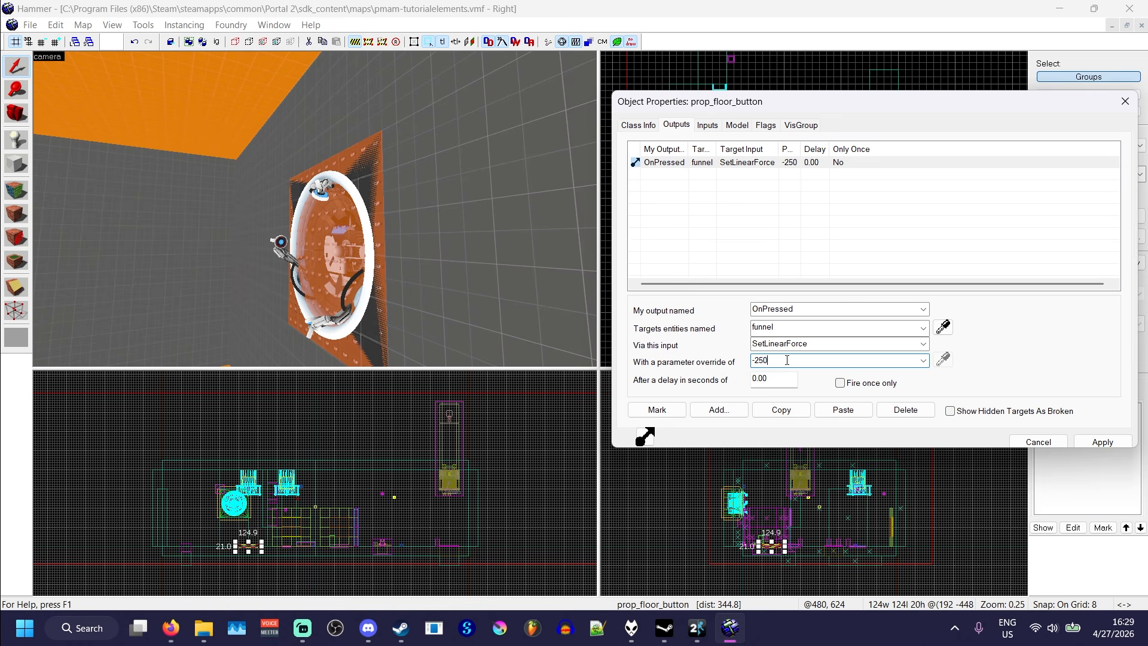
{"action": "left_click", "coordinate": [343, 219]}
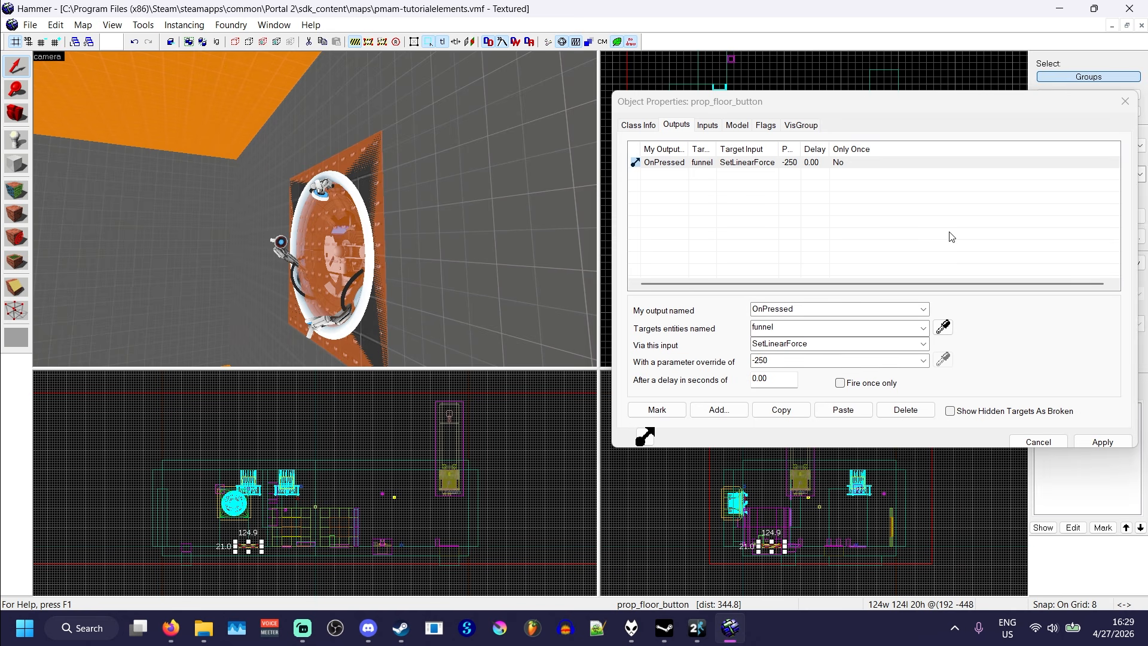
Duplicate the OnPressed output as OnUnPressed with a parameter override of 250, apply it and close the button's properties.
{"action": "left_click", "coordinate": [780, 409]}
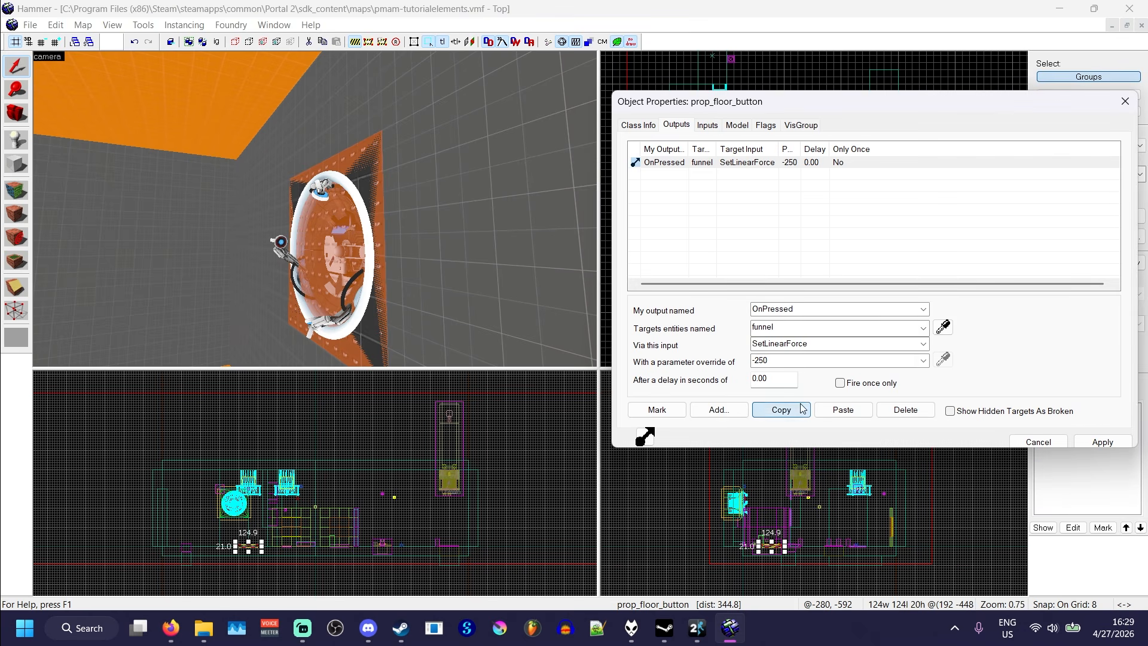
{"action": "left_click", "coordinate": [834, 409]}
{"action": "left_click", "coordinate": [837, 308]}
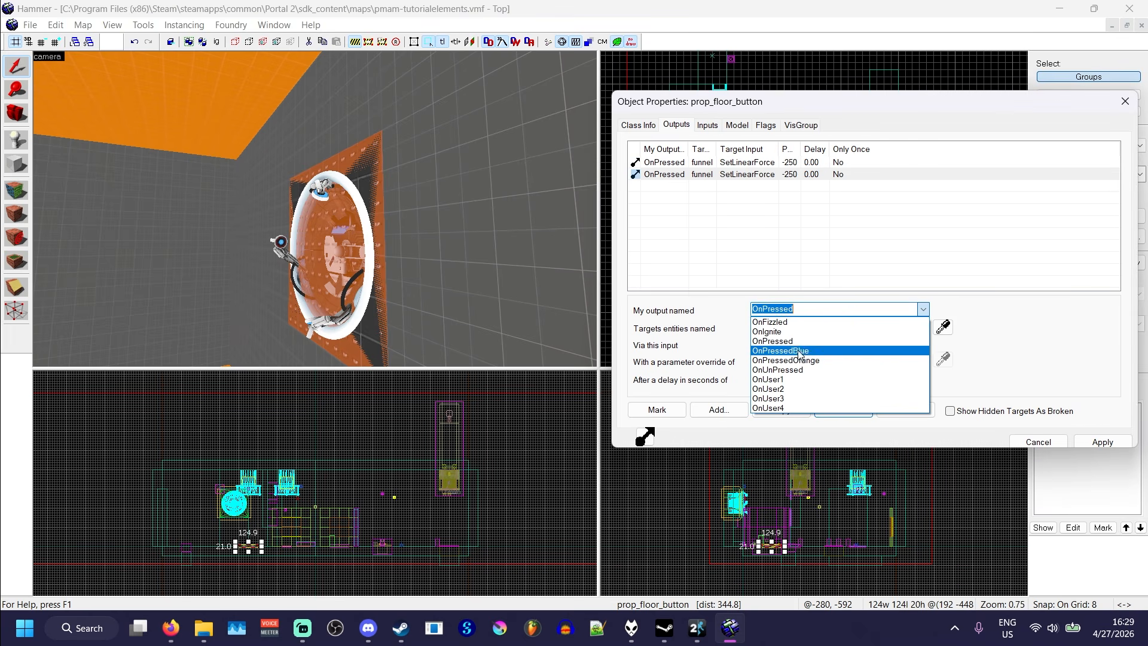
{"action": "left_click", "coordinate": [791, 370]}
{"action": "double_click", "coordinate": [754, 361]}
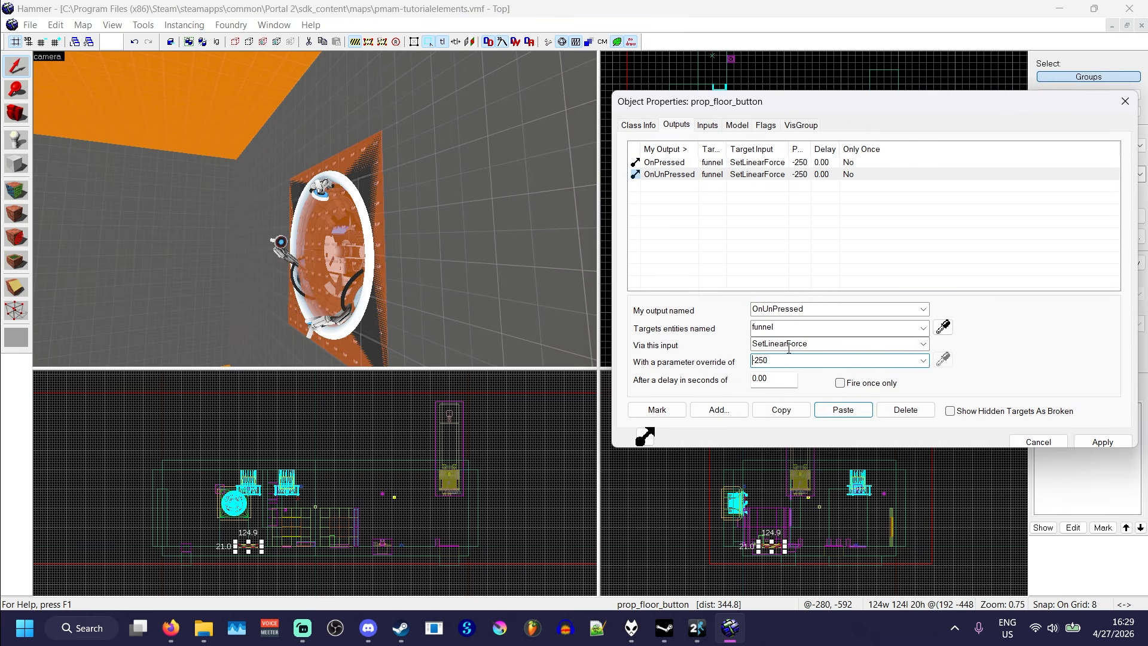
{"action": "left_click", "coordinate": [1104, 441]}
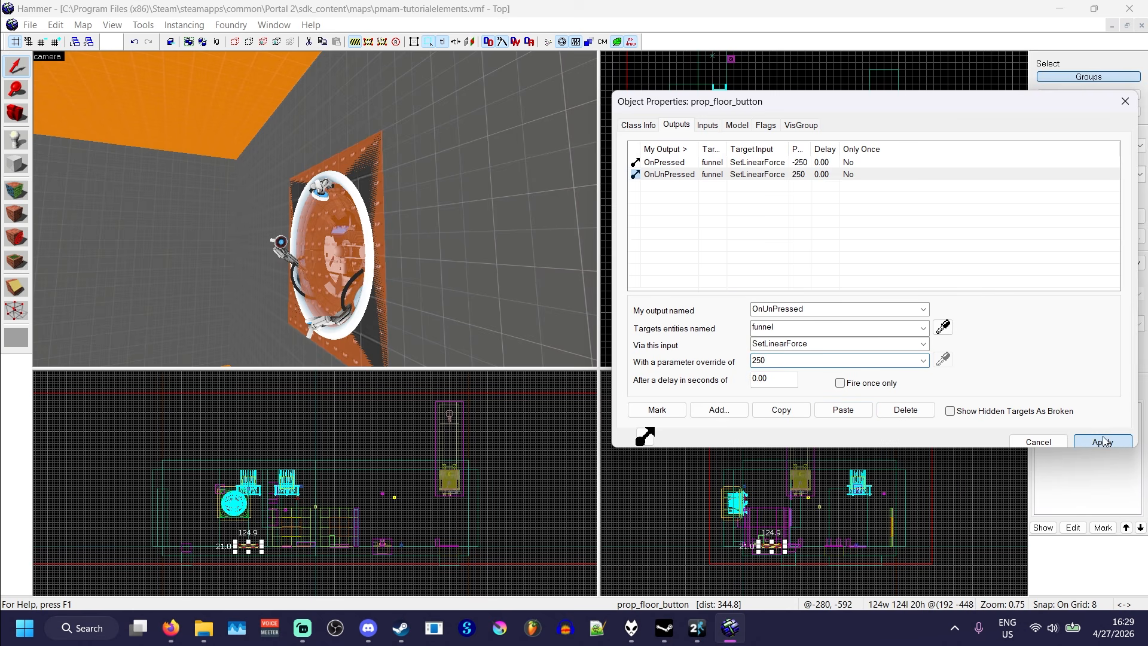
{"action": "left_click", "coordinate": [1039, 441]}
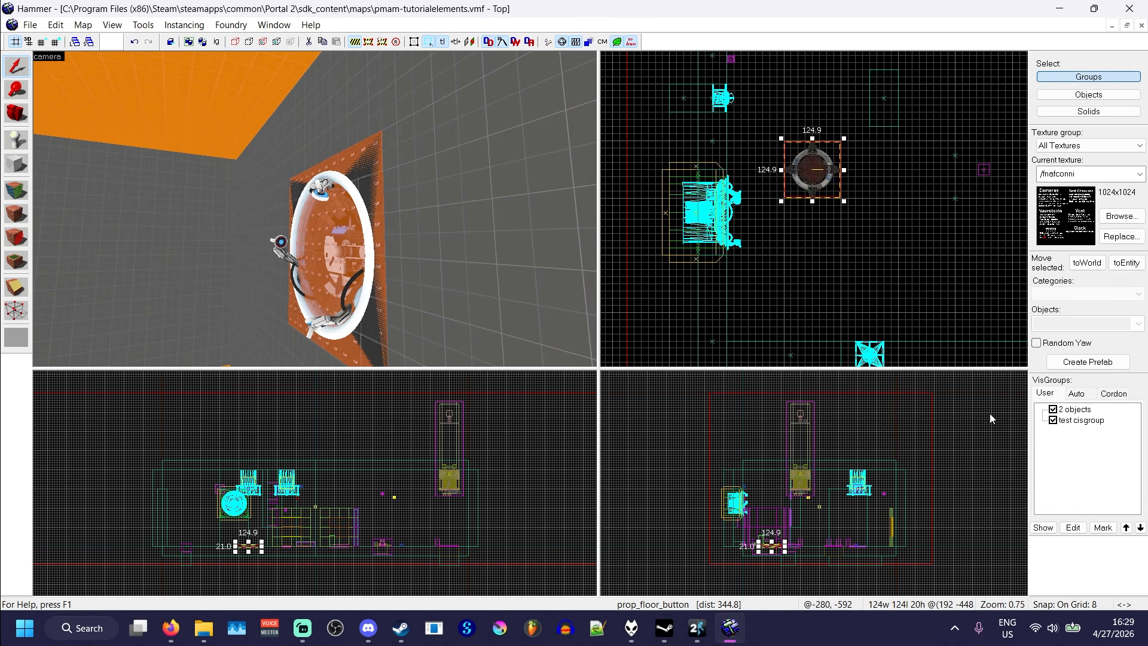
Deselect the floor button and run the map in the game.
{"action": "key", "text": "Escape"}
{"action": "key", "text": "z"}
{"action": "key", "text": "s"}
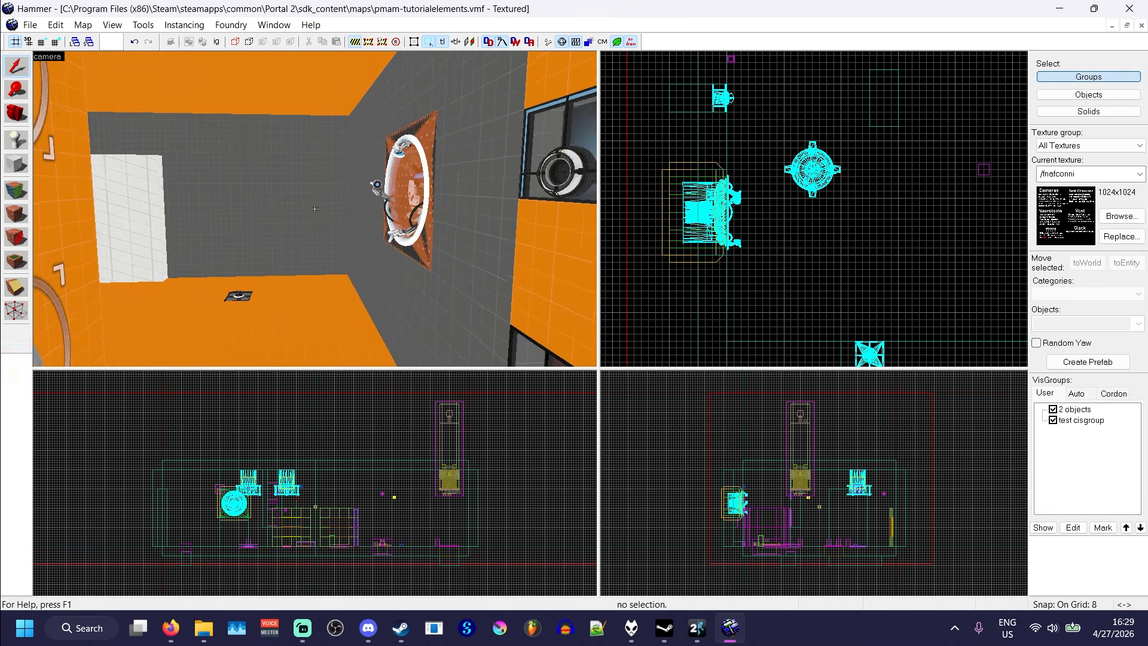
{"action": "key", "text": "z"}
{"action": "key", "text": "F9"}
{"action": "key", "text": "Escape"}
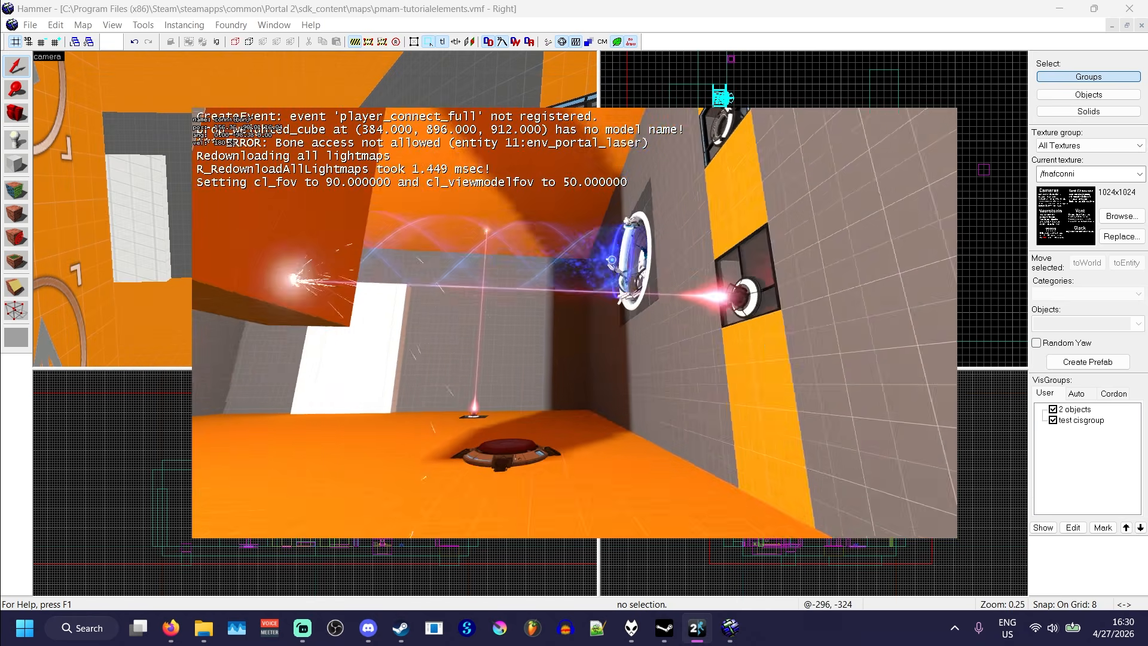
Step on and off the floor button in the game to test how it switches the funnel's direction.
{"action": "key", "text": "w"}
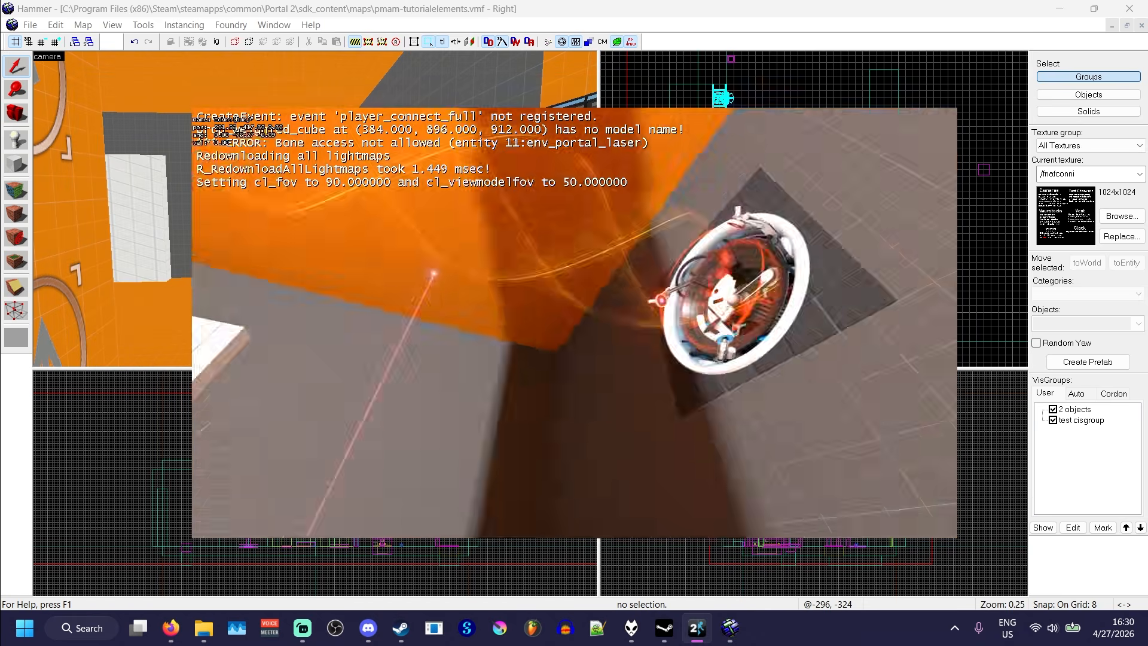
{"action": "key", "text": "s"}
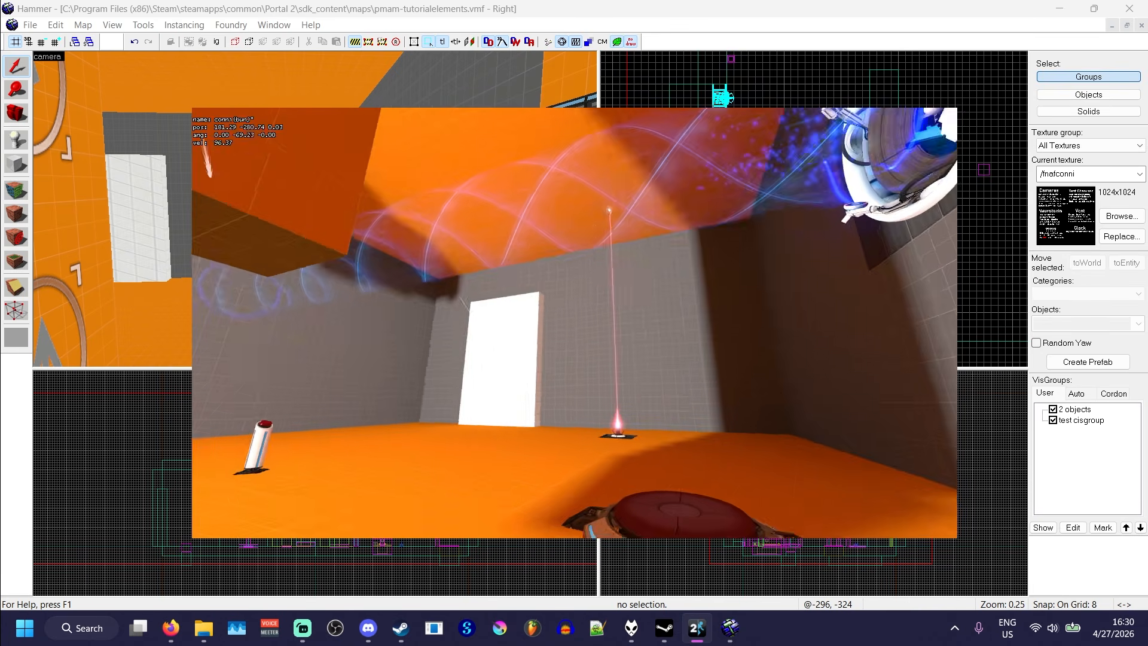
{"action": "key", "text": "d"}
{"action": "key", "text": "w"}
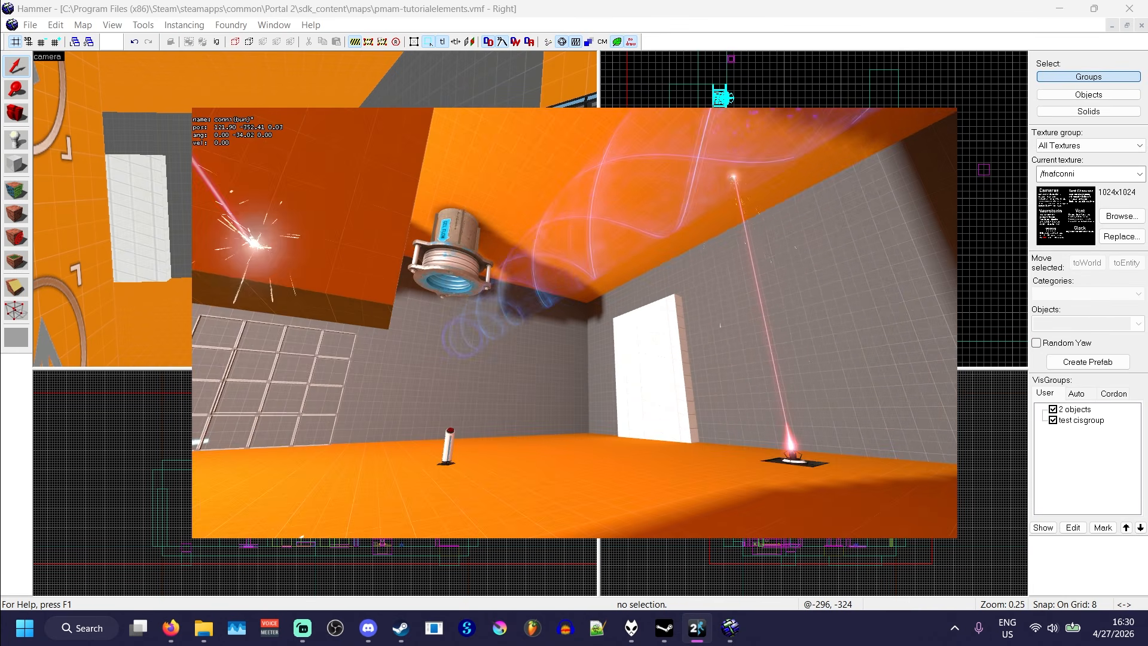
{"action": "key", "text": "w"}
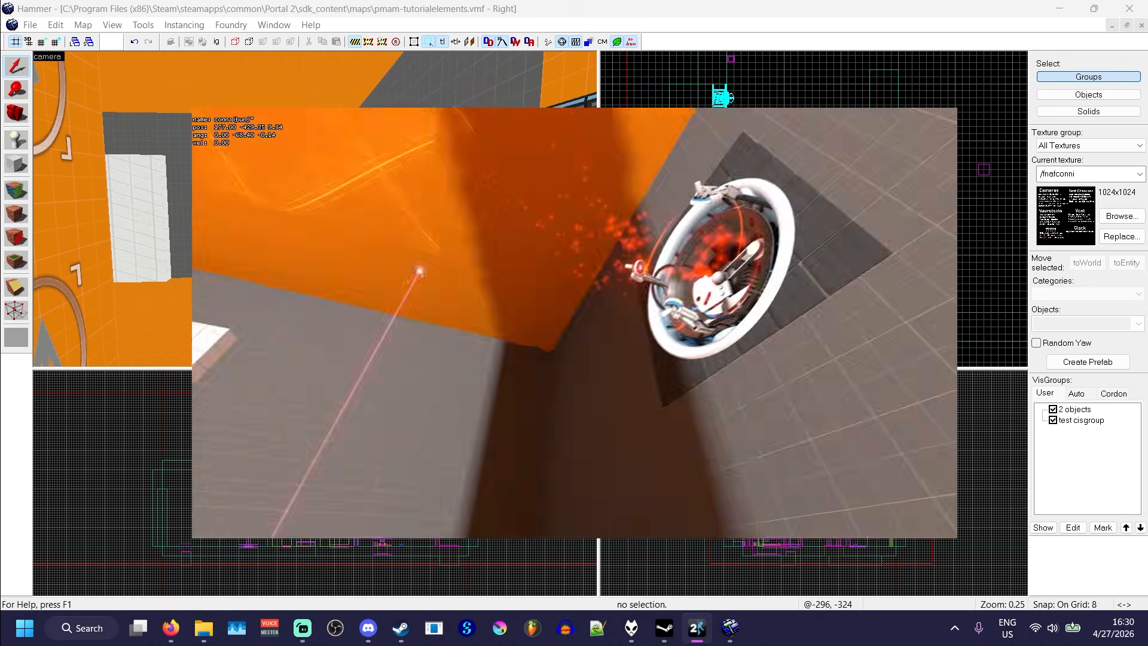
{"action": "key", "text": "s"}
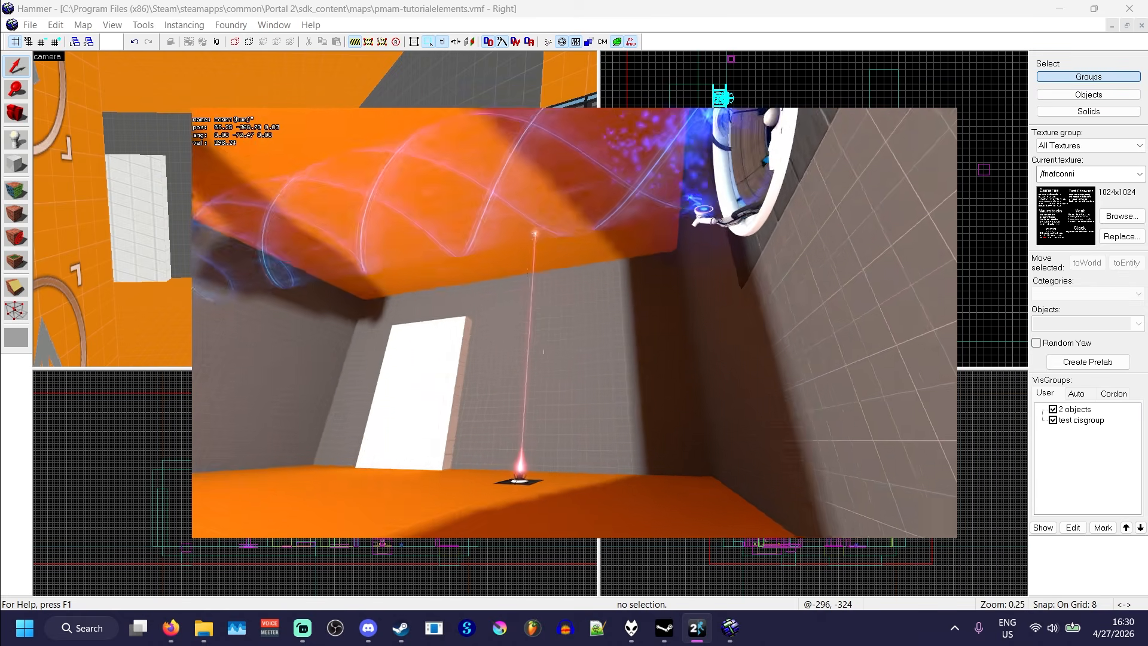
Switch back to Hammer and open the properties of the catapult func_instance on the floor.
{"action": "key", "text": "alt+Tab"}
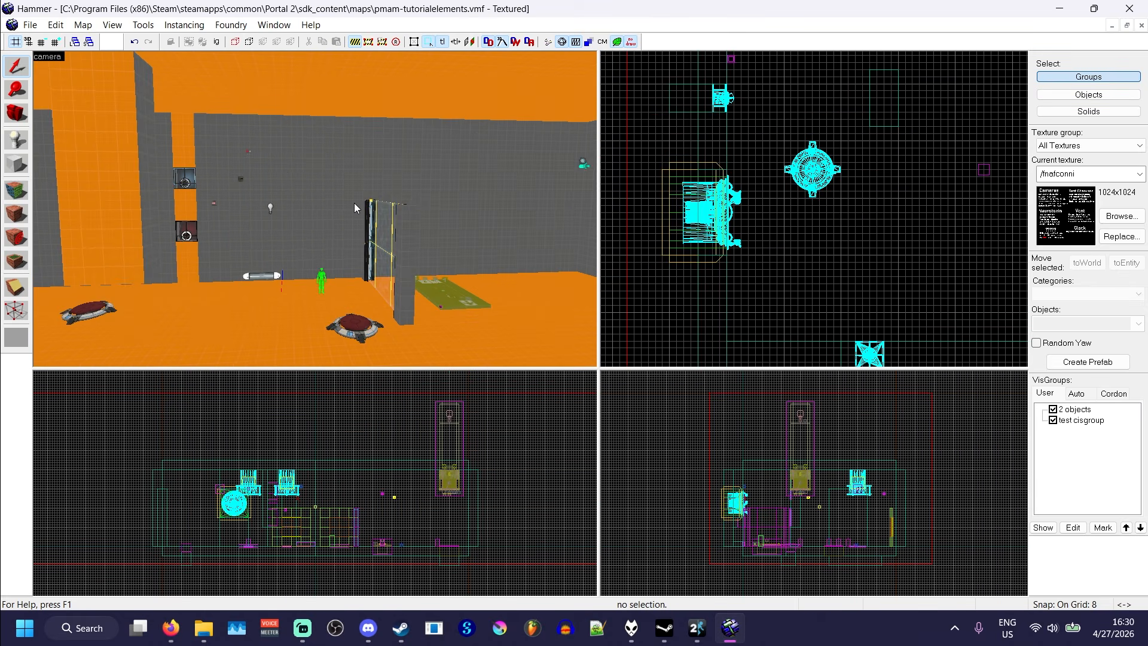
{"action": "key", "text": "z"}
{"action": "key", "text": "w"}
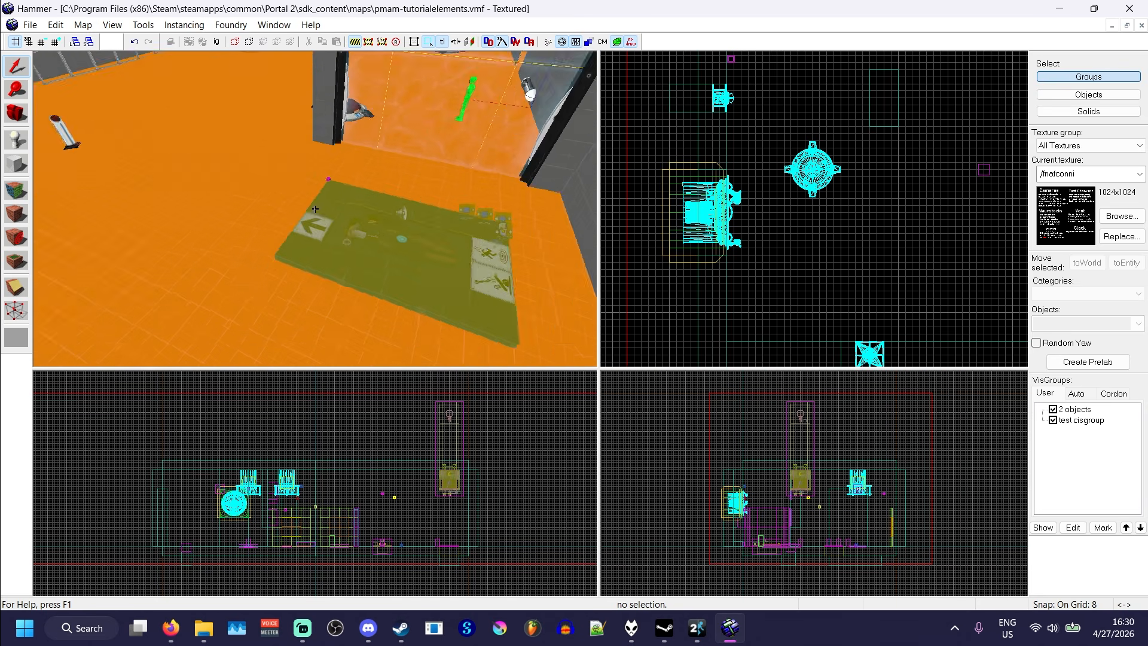
{"action": "key", "text": "s"}
{"action": "key", "text": "z"}
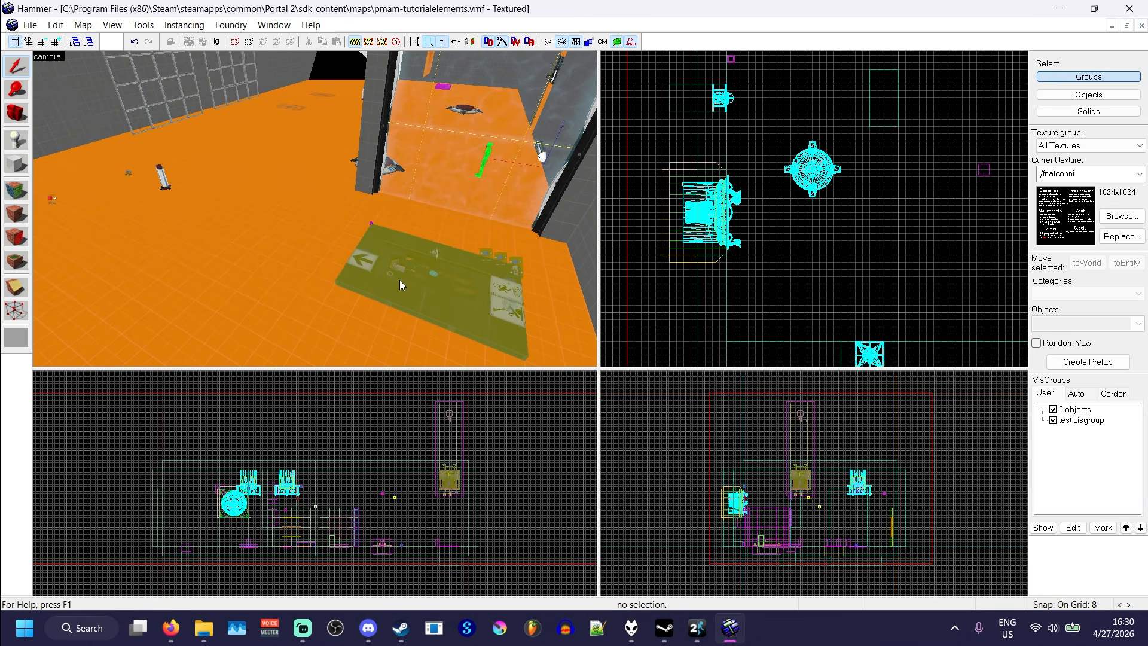
{"action": "double_click", "coordinate": [399, 280]}
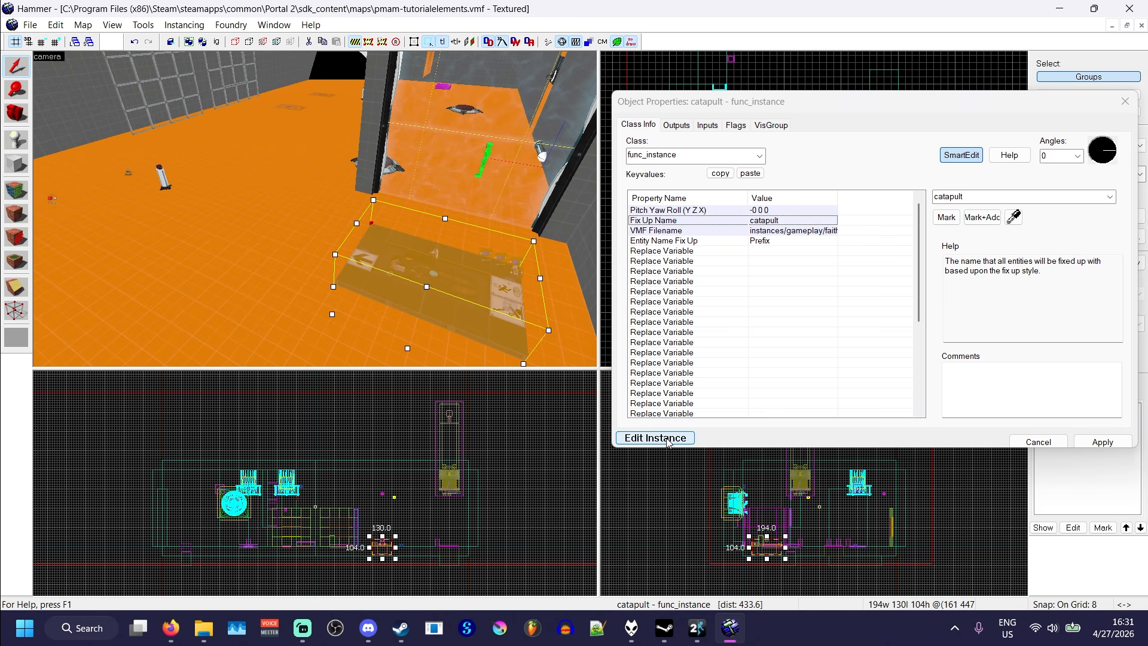
Browse the gameplay instances folder for the faith plate variants from the VMF Filename property, keep the current file, and close the properties.
{"action": "left_click", "coordinate": [816, 232]}
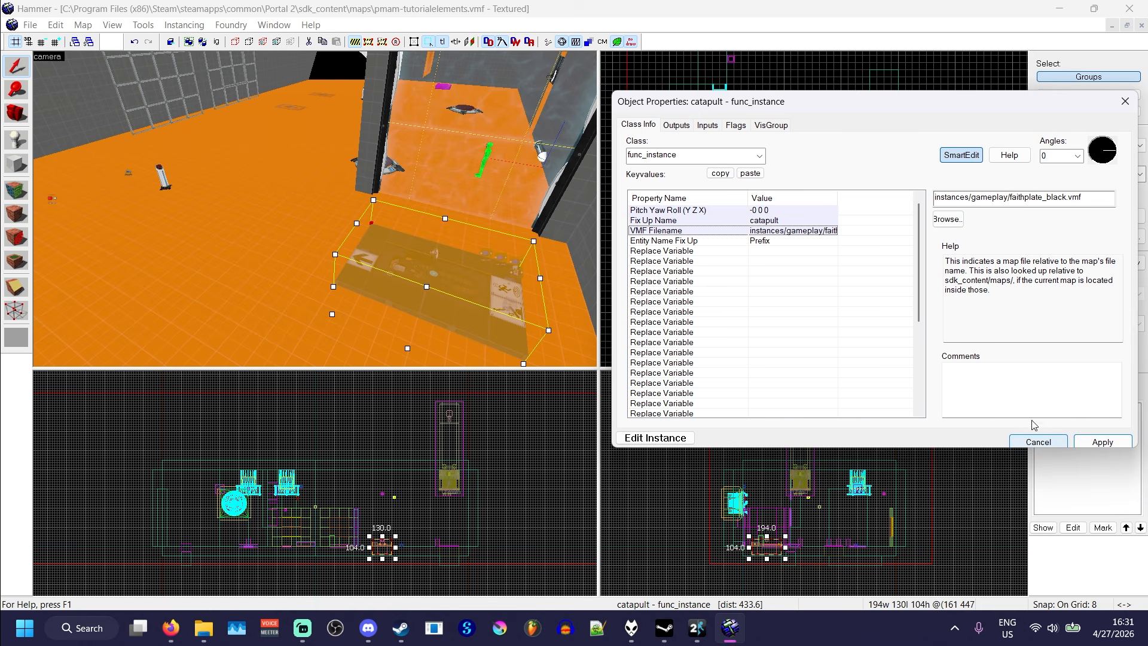
{"action": "left_click", "coordinate": [951, 220]}
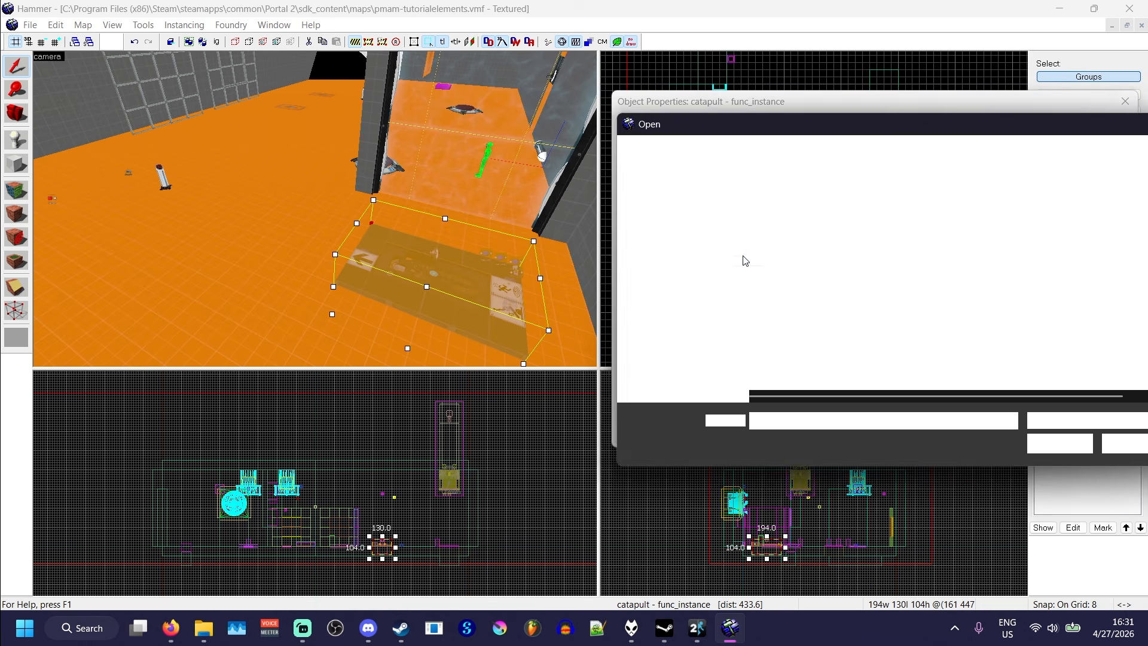
{"action": "scroll", "coordinate": [508, 236], "scroll_direction": "down", "scroll_amount": 10}
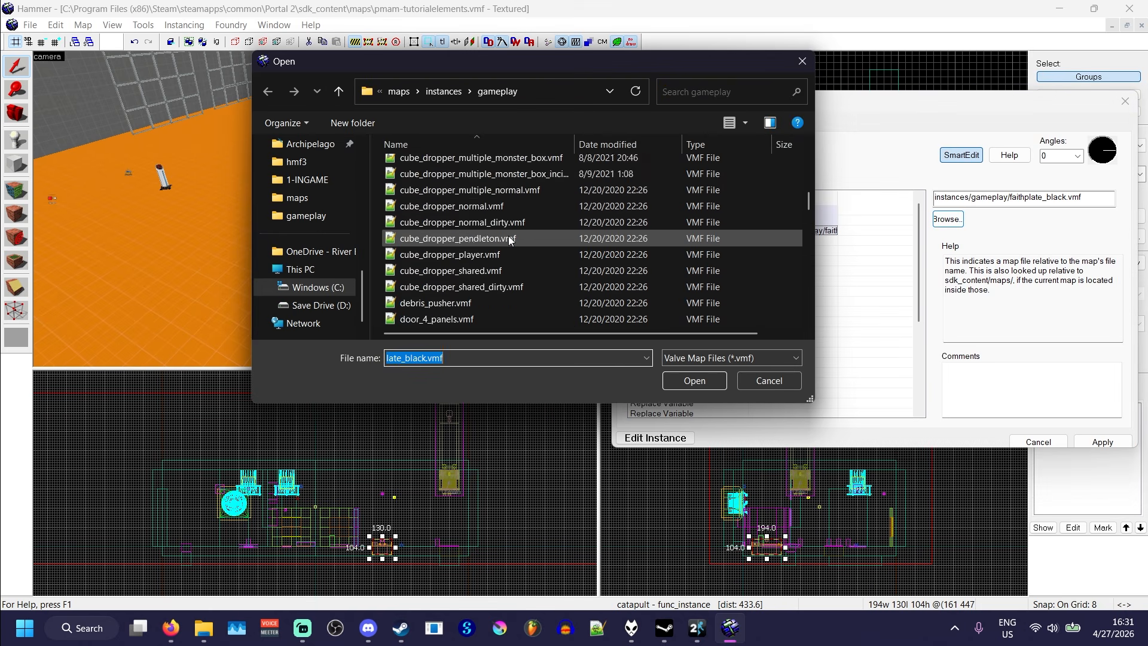
{"action": "scroll", "coordinate": [502, 235], "scroll_direction": "up", "scroll_amount": 3}
{"action": "scroll", "coordinate": [501, 235], "scroll_direction": "up", "scroll_amount": 1}
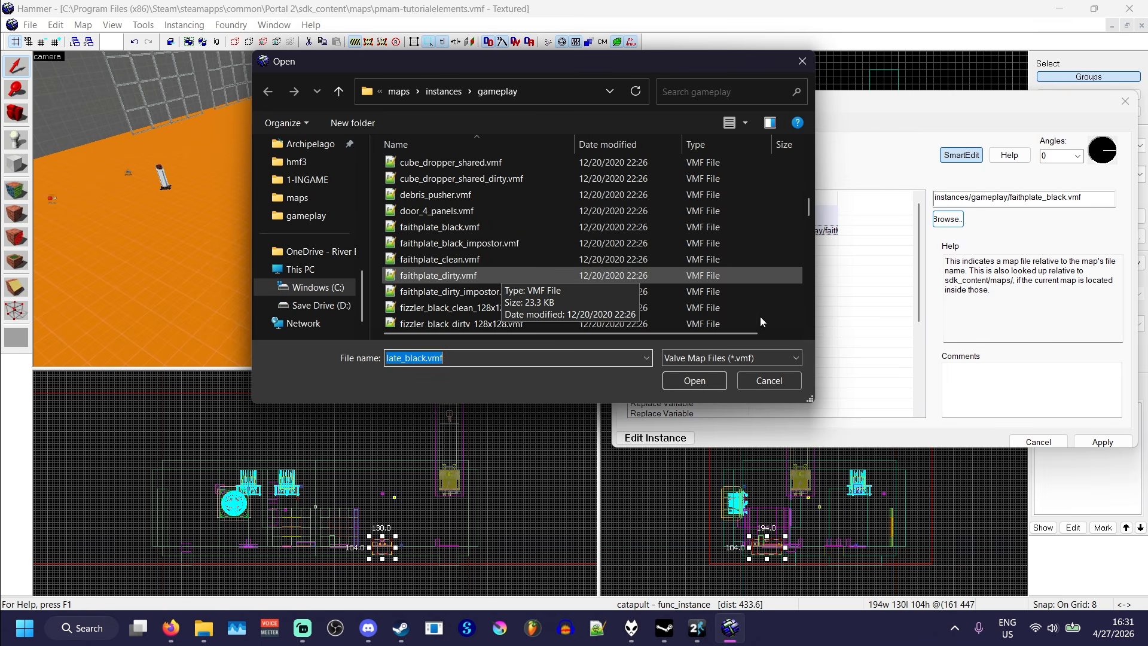
{"action": "left_click", "coordinate": [777, 380]}
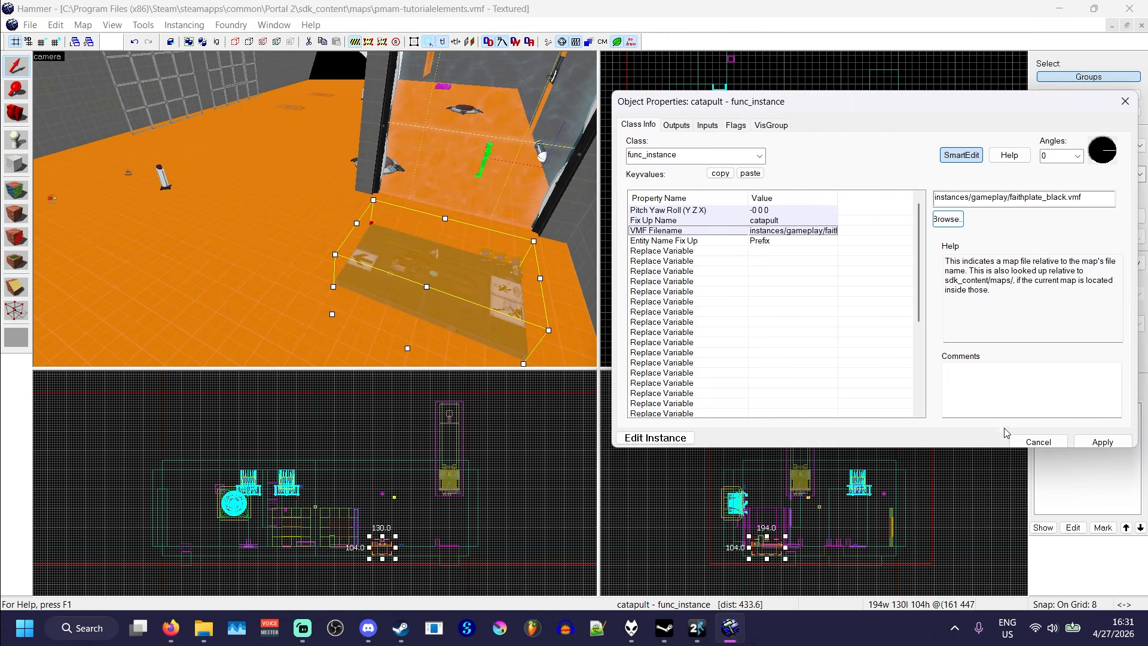
{"action": "left_click", "coordinate": [1037, 441]}
{"action": "key", "text": "Escape"}
Filter the texture browser by "trigger" and make tools/toolstrigger the current texture.
{"action": "key", "text": "z"}
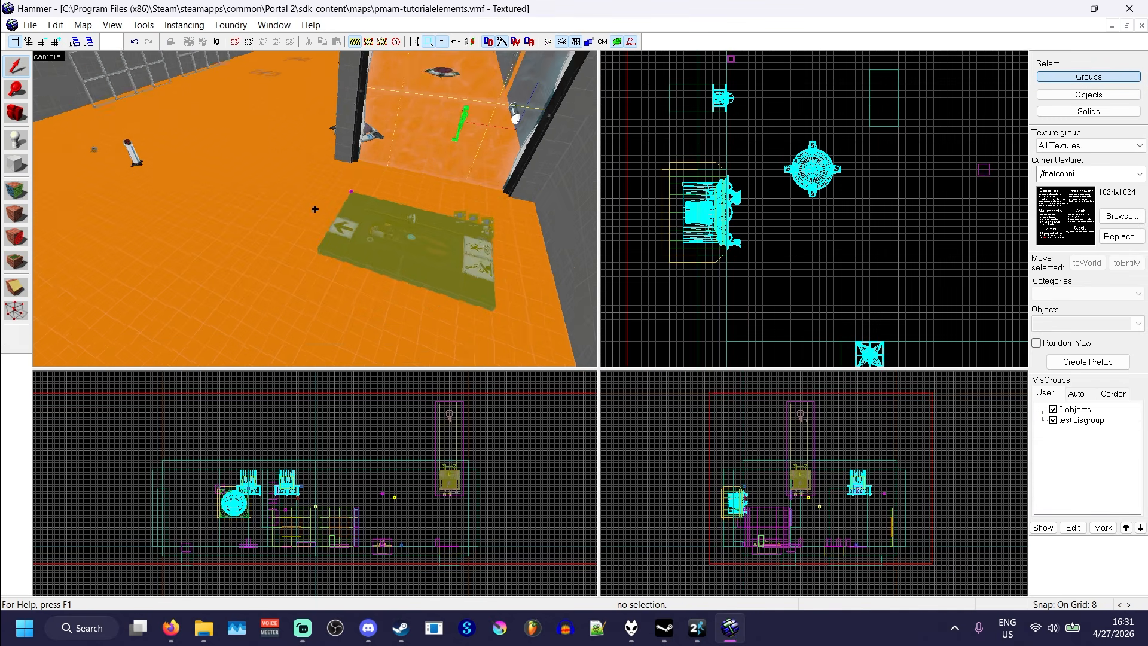
{"action": "key", "text": "w"}
{"action": "key", "text": "a"}
{"action": "key", "text": "s"}
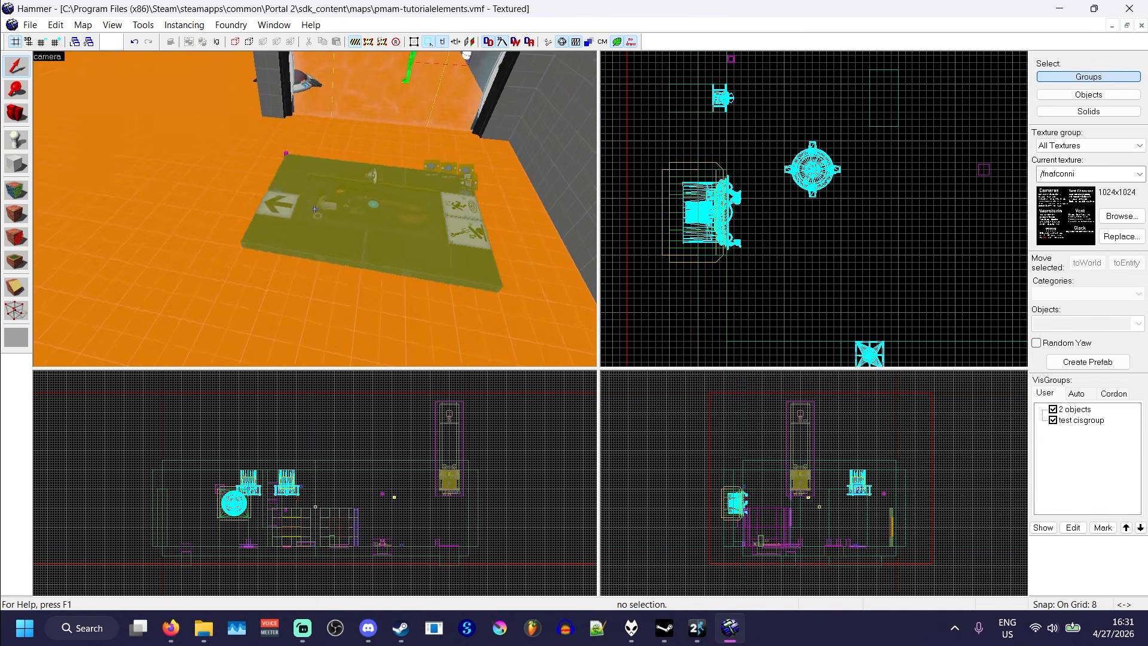
{"action": "key", "text": "z"}
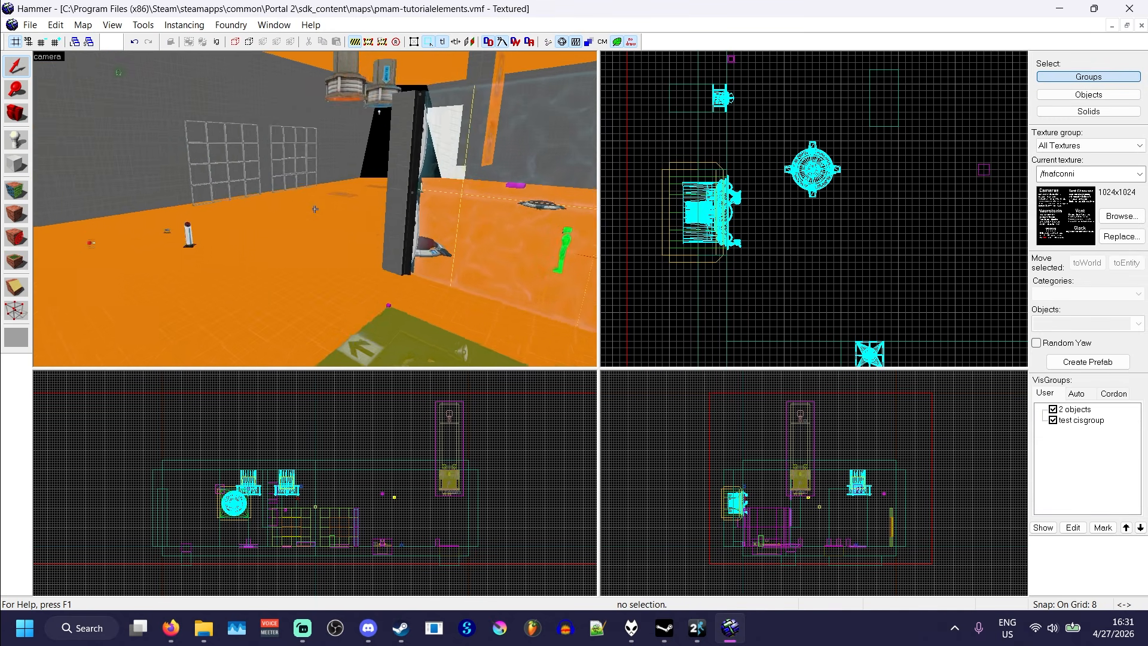
{"action": "key", "text": "z"}
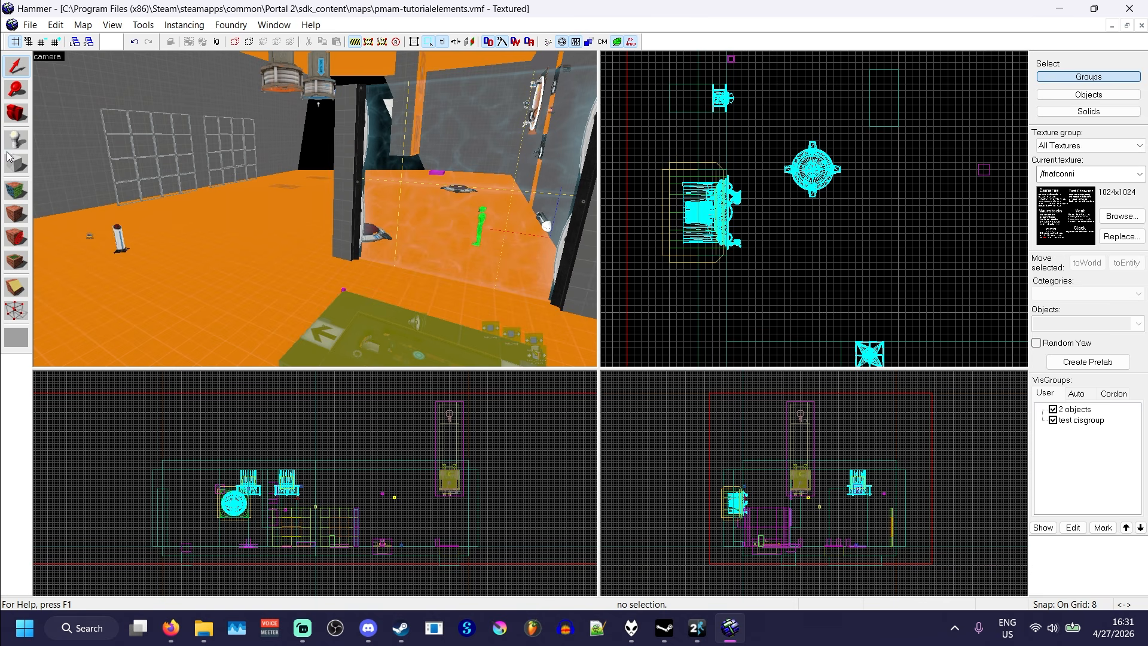
{"action": "left_click", "coordinate": [1120, 216]}
{"action": "type", "text": "trigger"}
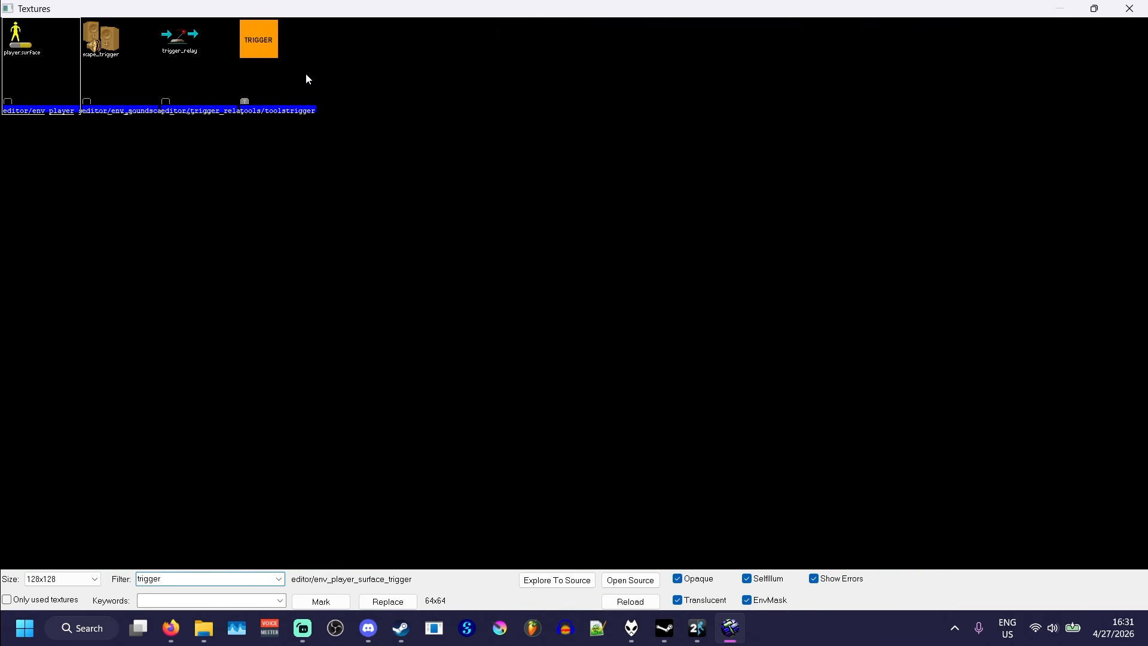
{"action": "double_click", "coordinate": [302, 75]}
Create a 64 by 64 unit trigger block over the middle of the faith plate and reduce its height to 48 units.
{"action": "key", "text": "z"}
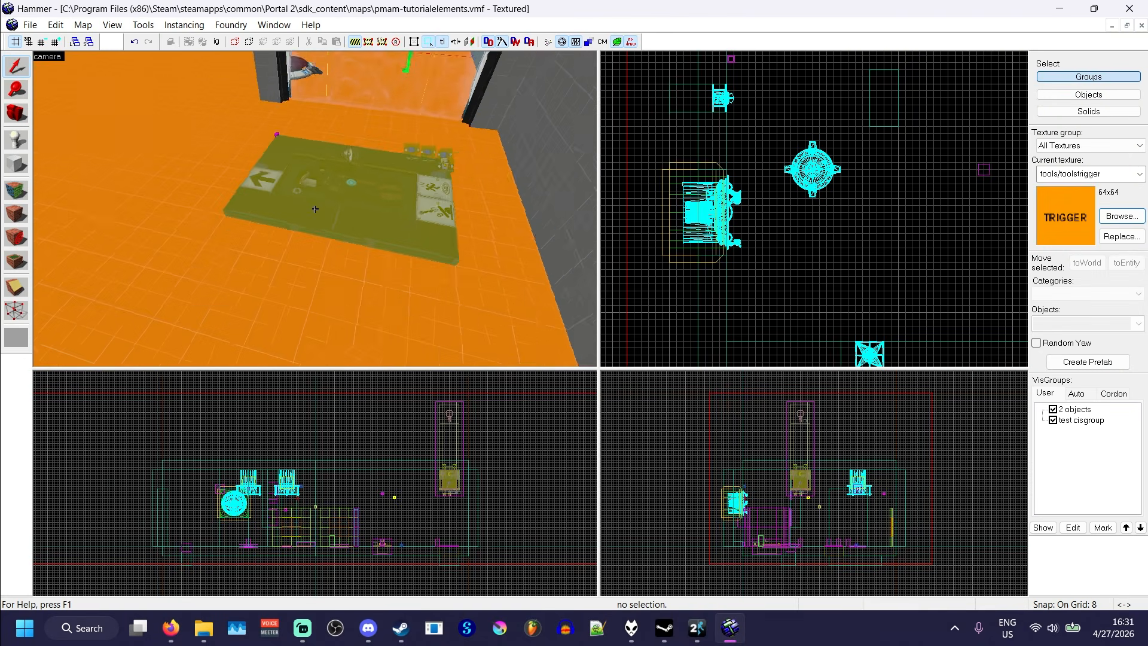
{"action": "key", "text": "z"}
{"action": "left_click", "coordinate": [298, 209]}
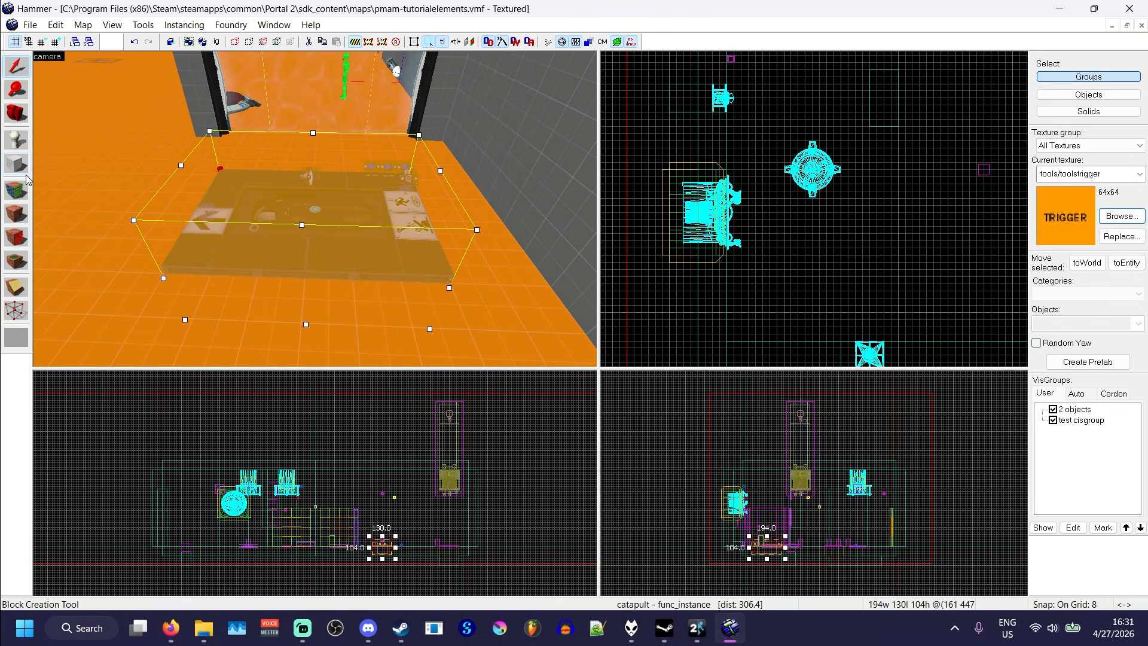
{"action": "left_click", "coordinate": [16, 165]}
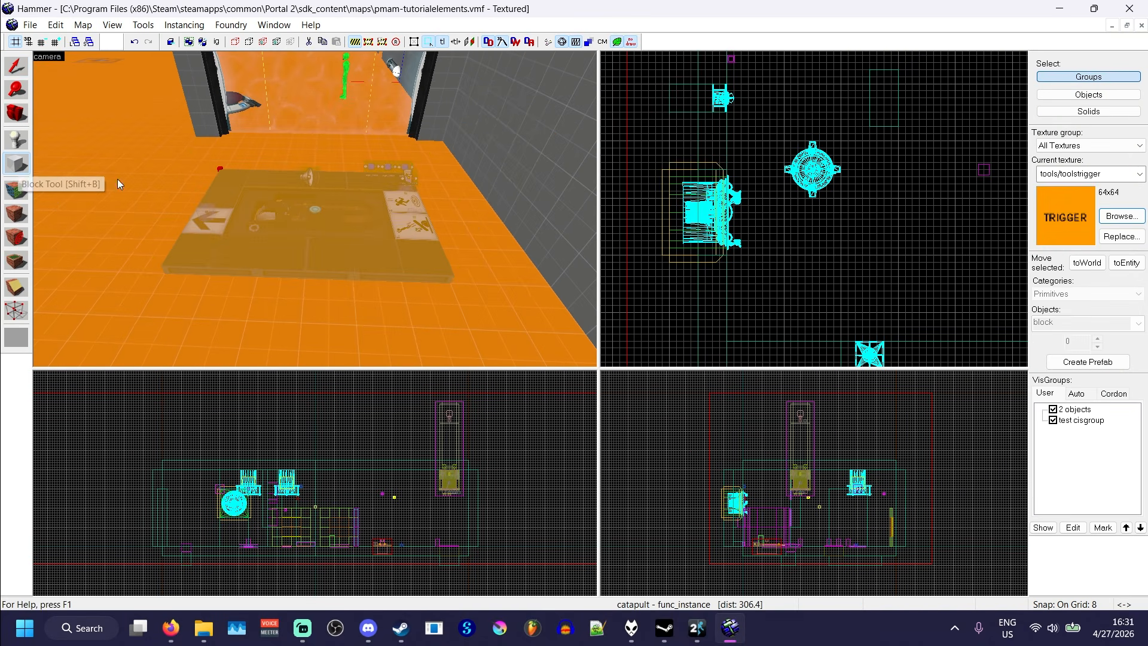
{"action": "scroll", "coordinate": [741, 243], "scroll_direction": "up", "scroll_amount": 8}
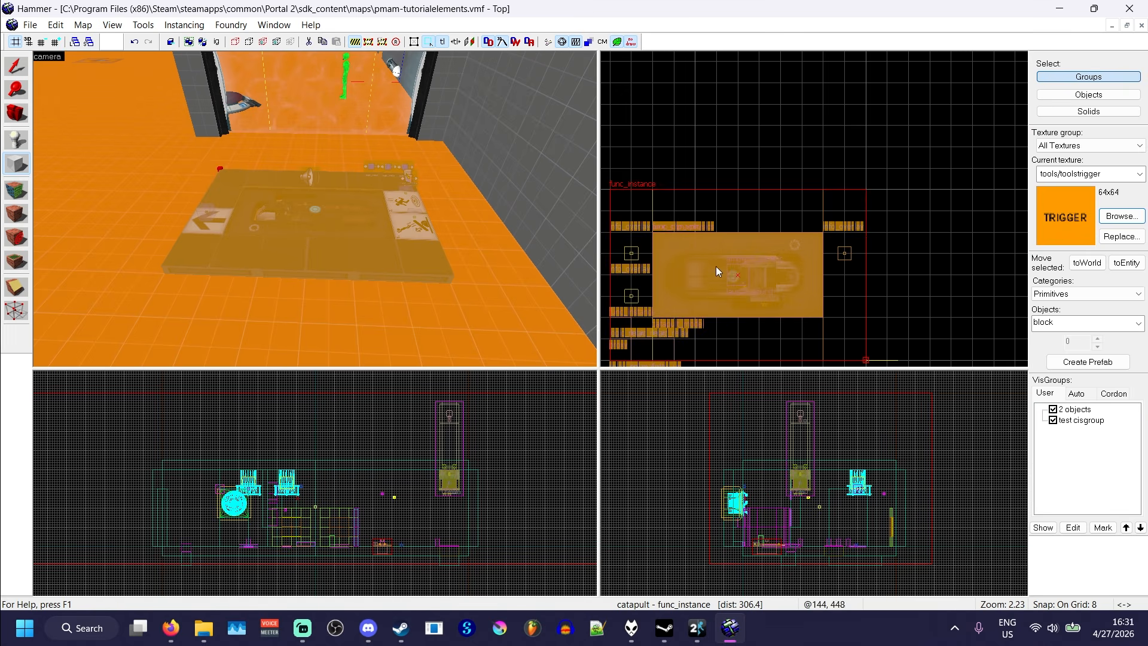
{"action": "left_click_drag", "start_coordinate": [780, 234], "coordinate": [696, 315]}
{"action": "key", "text": "Return"}
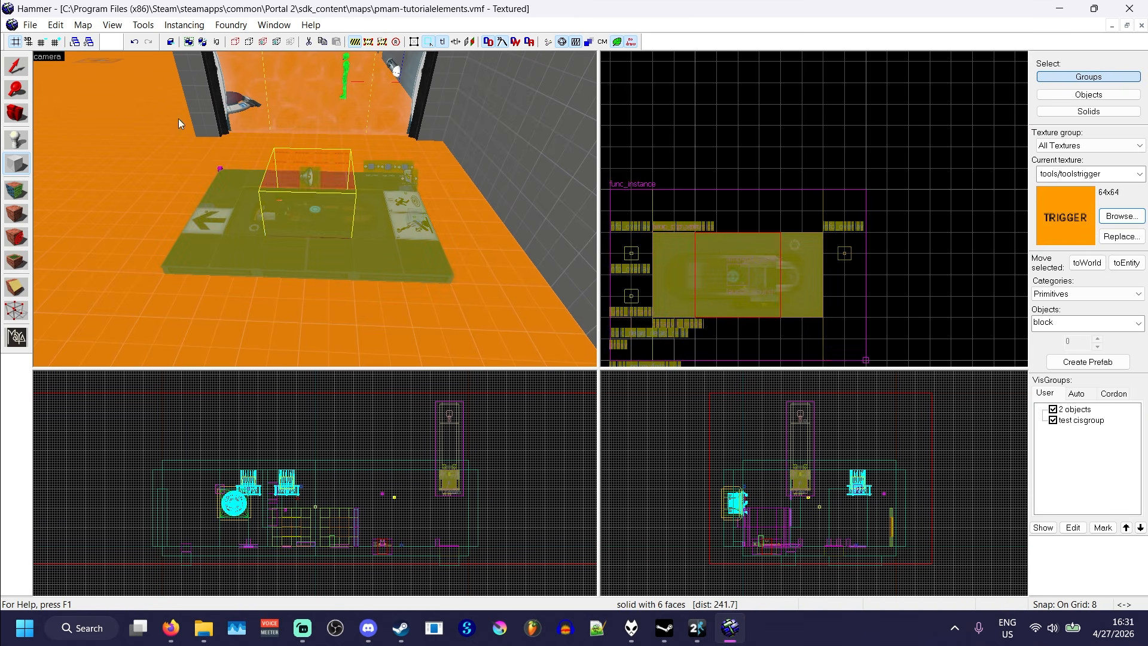
{"action": "left_click", "coordinate": [18, 67]}
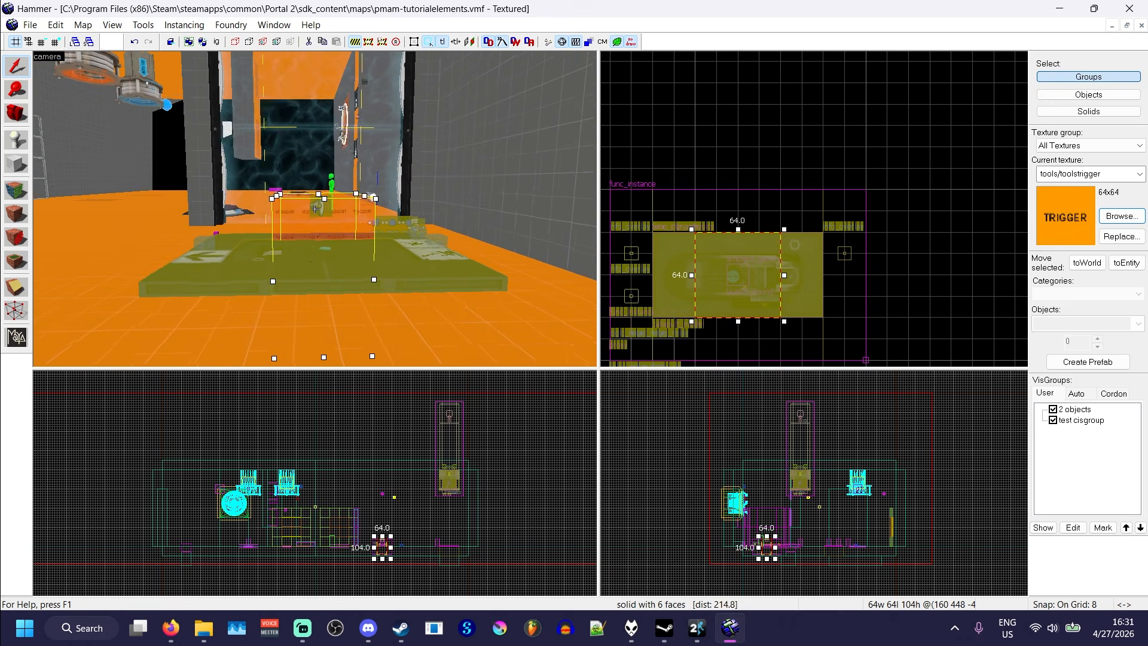
{"action": "left_click_drag", "start_coordinate": [328, 354], "coordinate": [337, 262]}
Examine the trigger block's placement over the faith plate and the plate's signs and arrow from several sides.
{"action": "key", "text": "z"}
{"action": "key", "text": "w"}
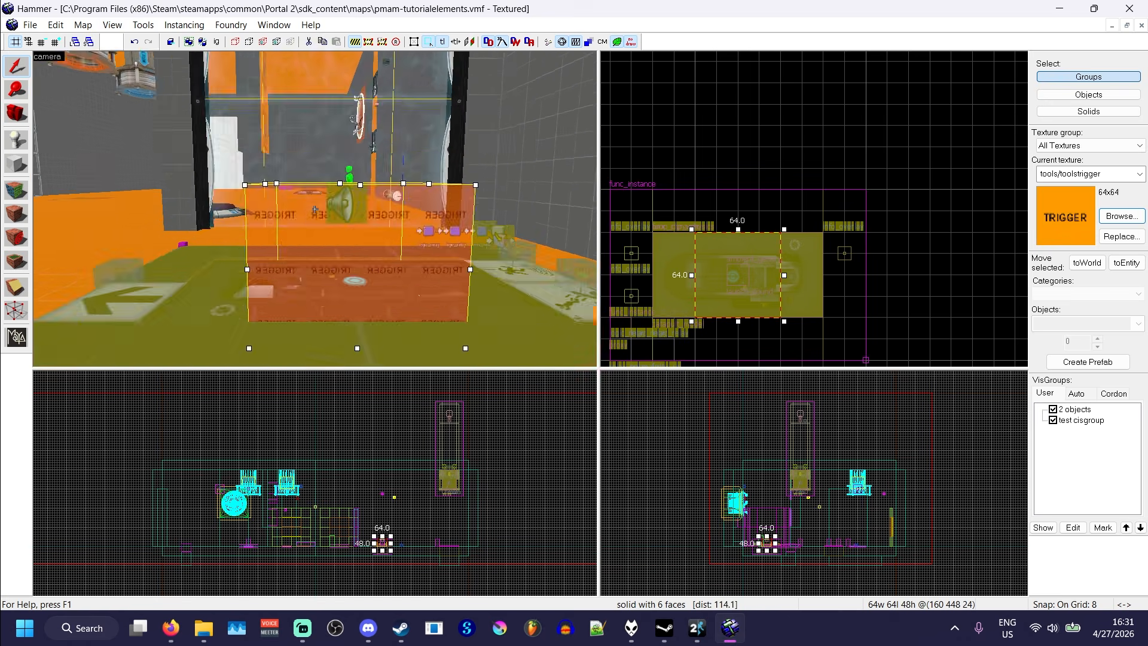
{"action": "key", "text": "d"}
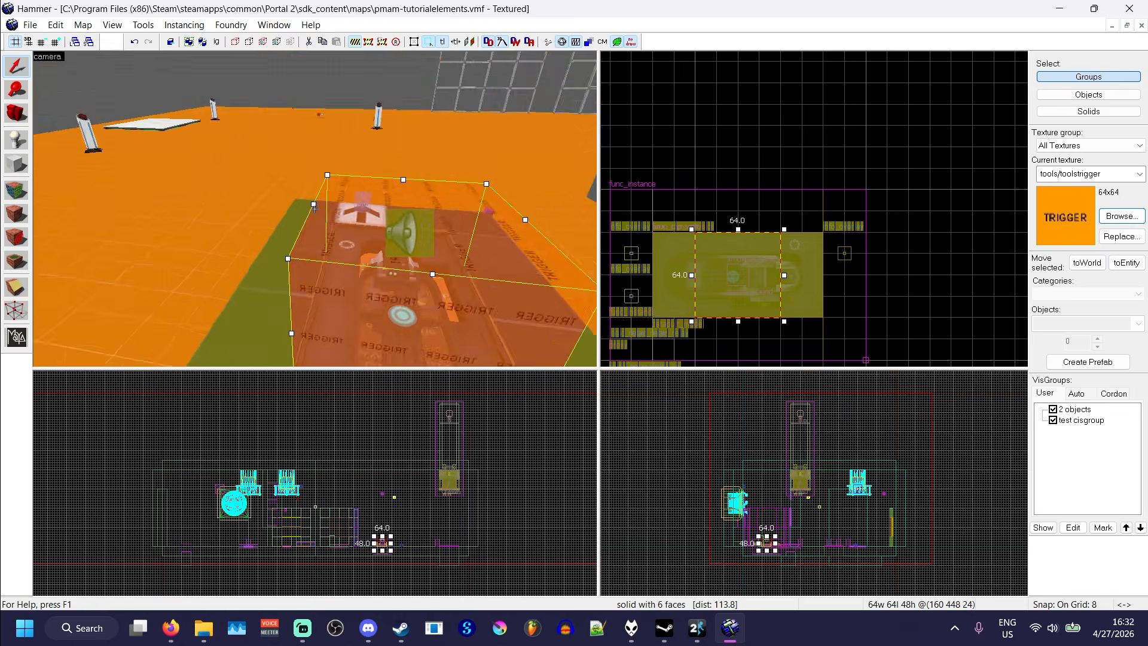
{"action": "key", "text": "w"}
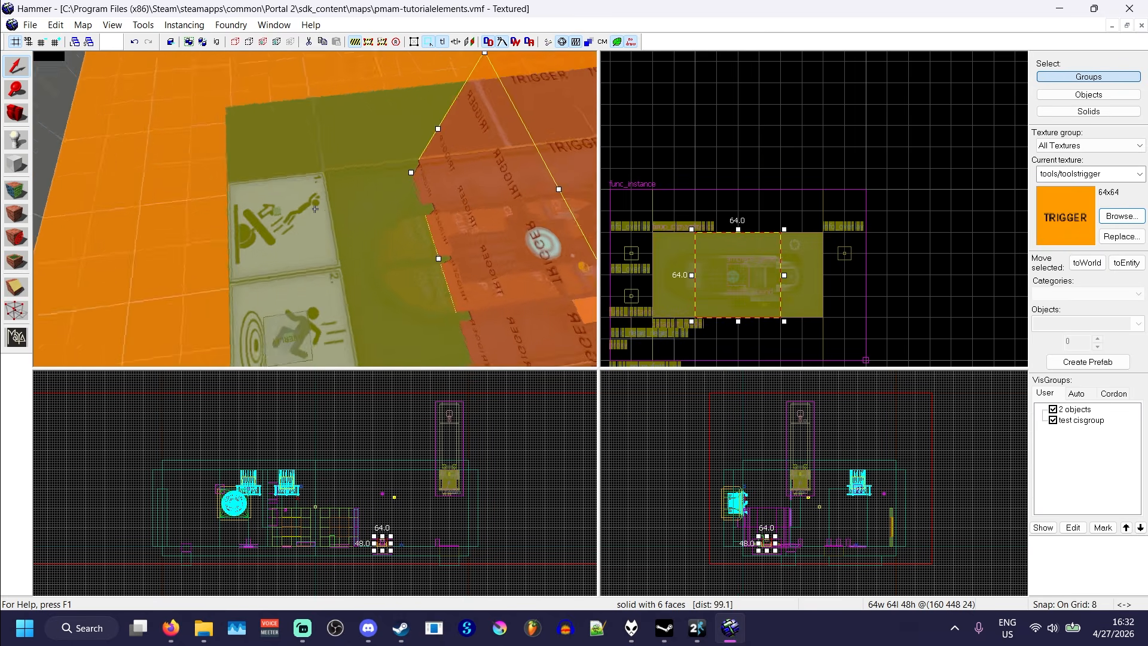
{"action": "key", "text": "a"}
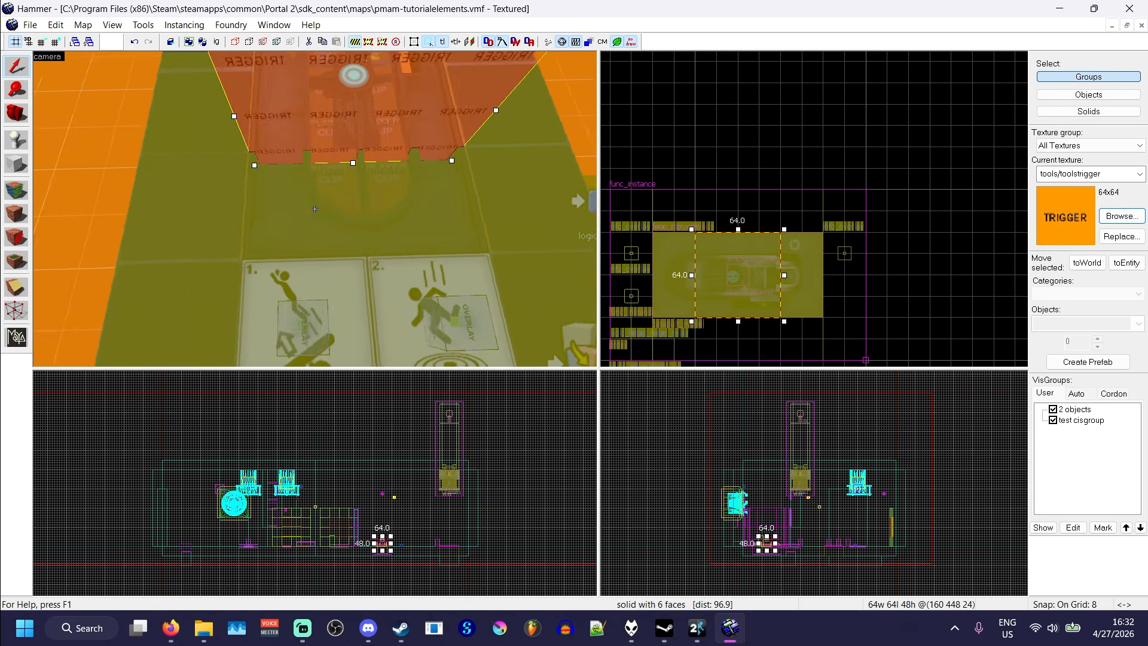
{"action": "key", "text": "a"}
{"action": "key", "text": "d"}
{"action": "key", "text": "a"}
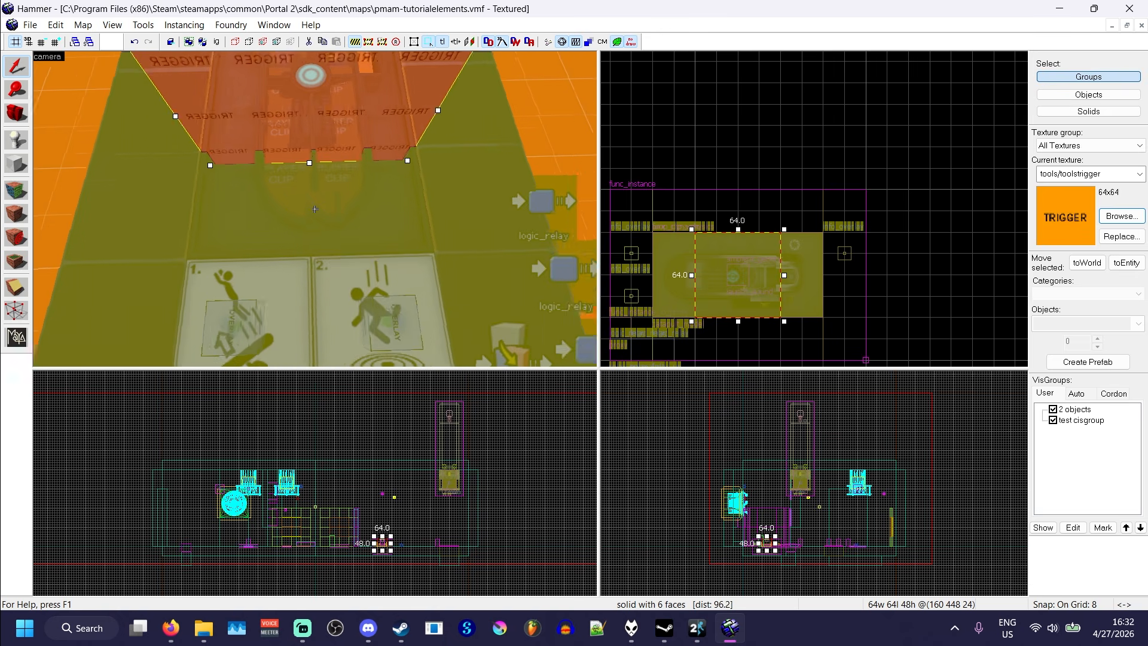
{"action": "key", "text": "d"}
{"action": "key", "text": "d"}
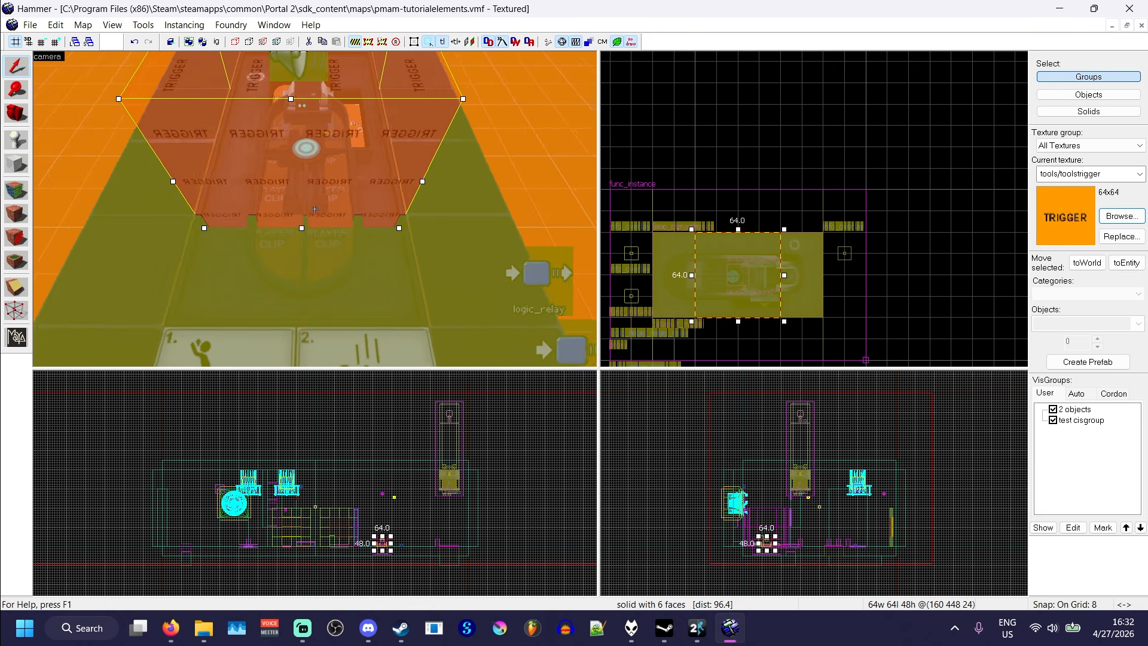
{"action": "key", "text": "w"}
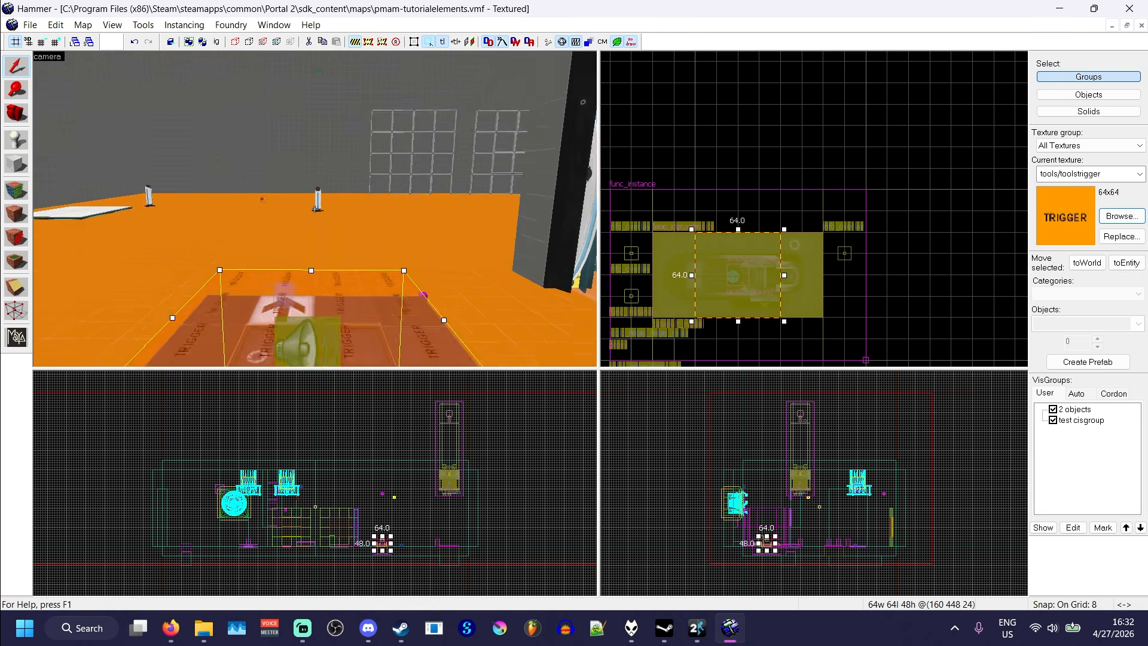
{"action": "key", "text": "s"}
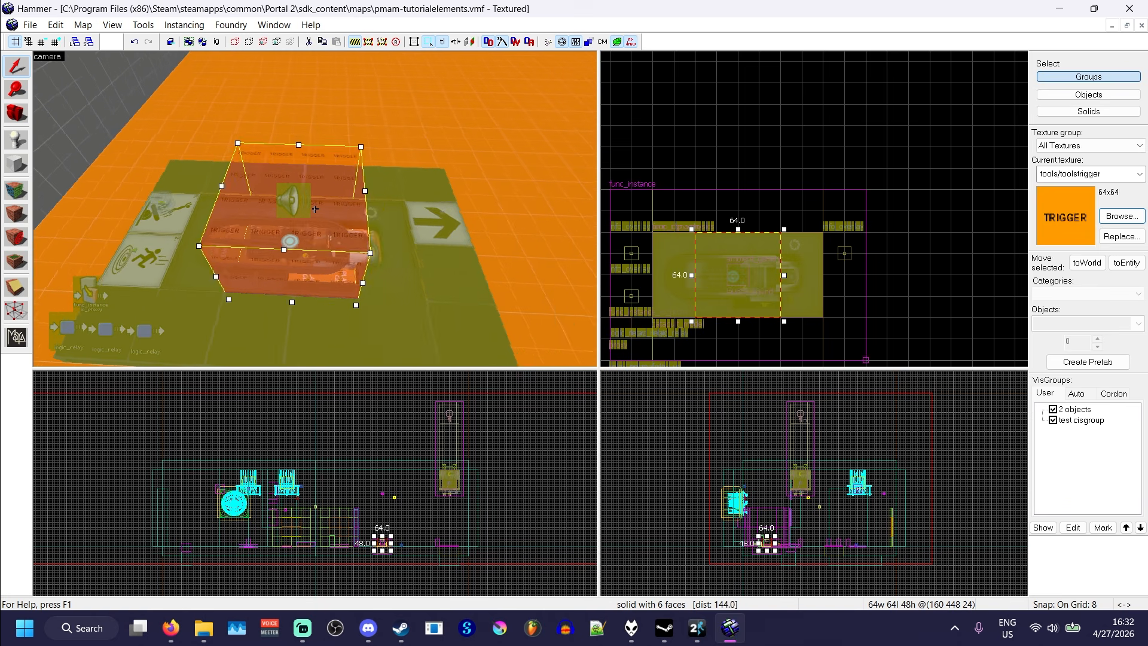
{"action": "key", "text": "s"}
Tie the trigger block to an entity, set its class to trigger_catapult and apply it.
{"action": "key", "text": "z"}
{"action": "key", "text": "ctrl+t"}
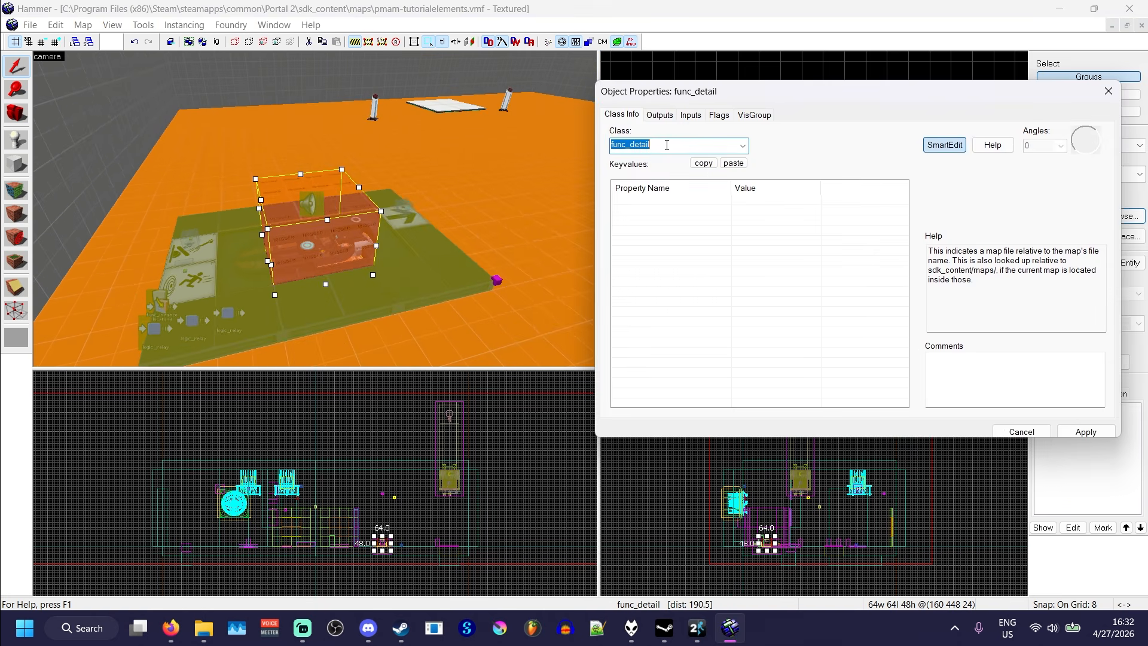
{"action": "type", "text": "cat"}
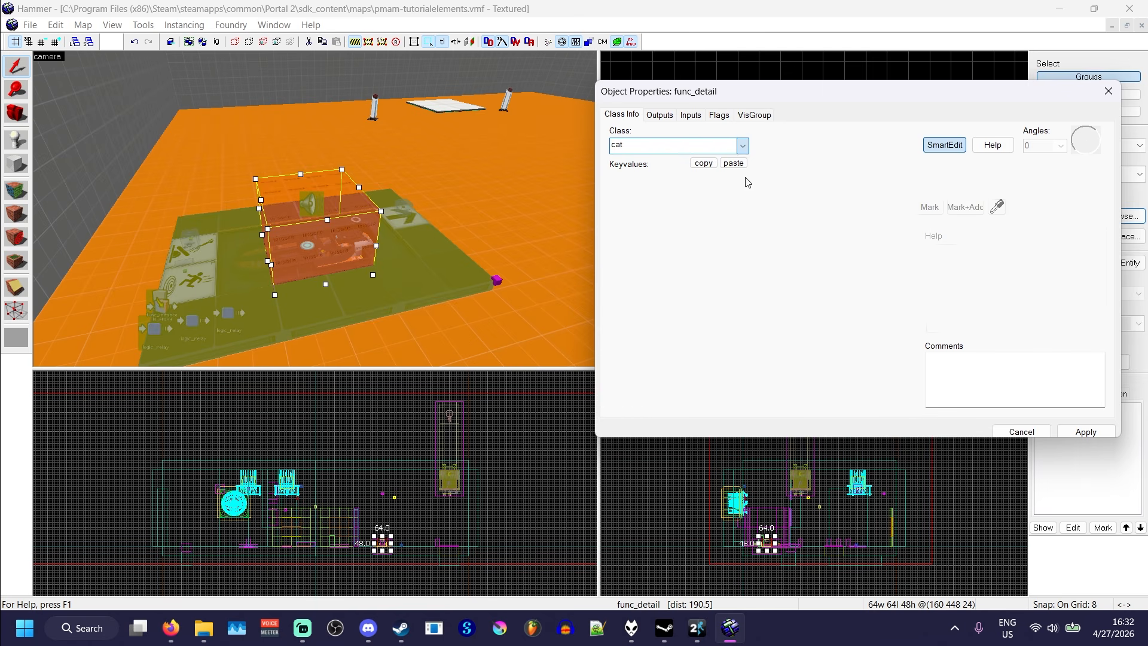
{"action": "left_click", "coordinate": [745, 182]}
{"action": "left_click", "coordinate": [1088, 428]}
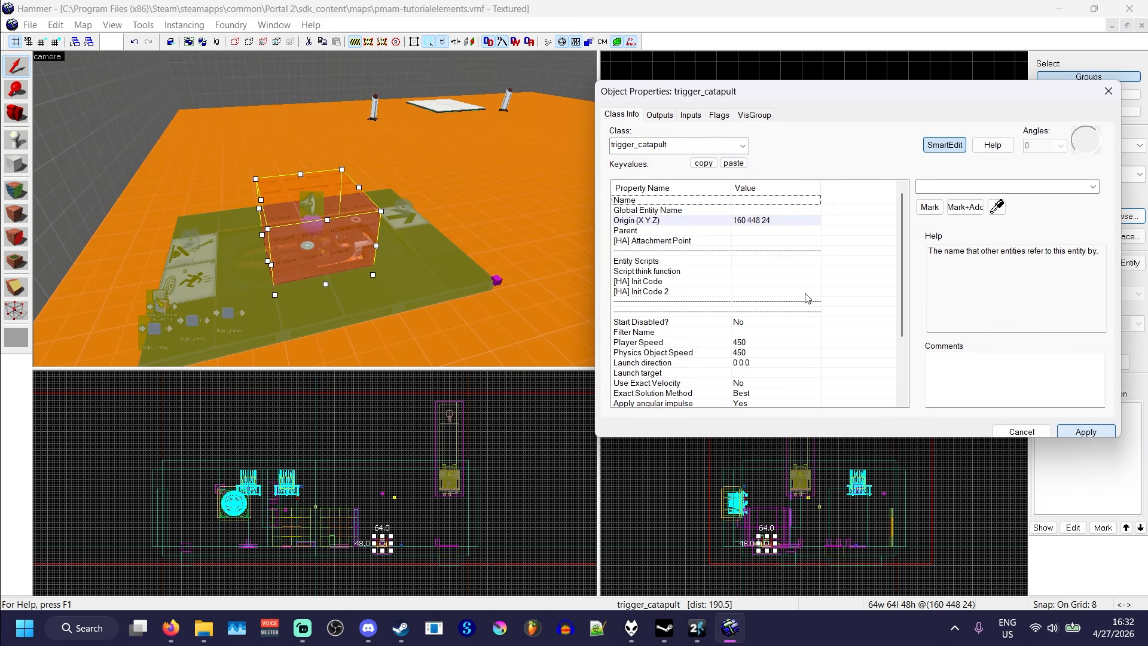
Review the trigger_catapult's speed, launch and threshold properties.
{"action": "left_click", "coordinate": [310, 255]}
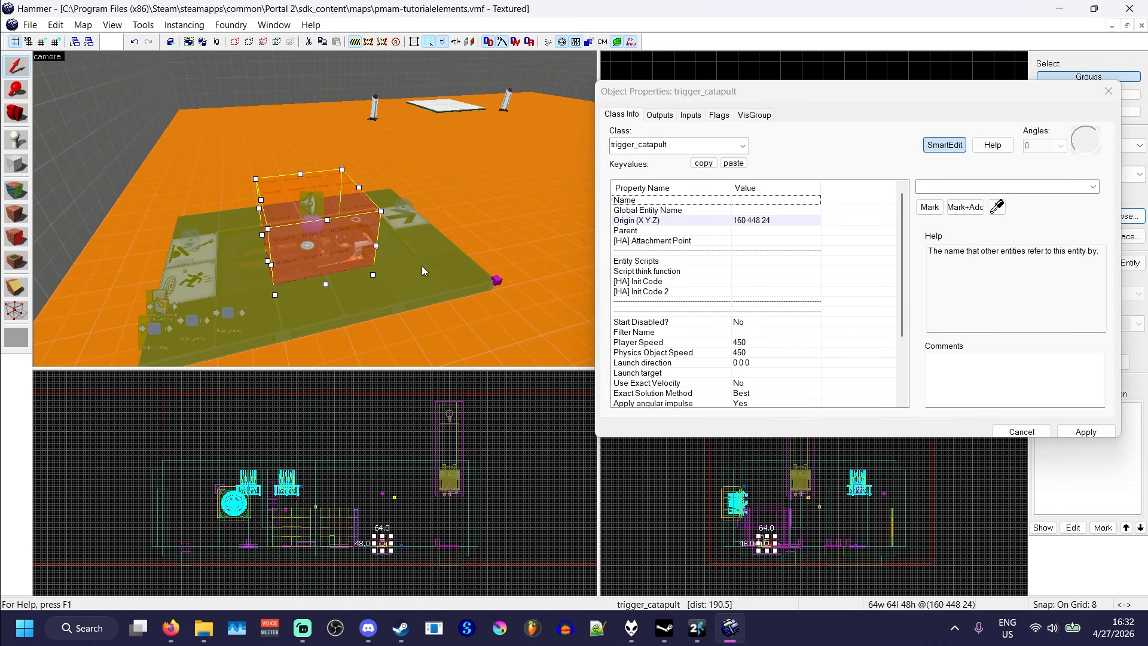
{"action": "scroll", "coordinate": [889, 213], "scroll_direction": "down", "scroll_amount": 3}
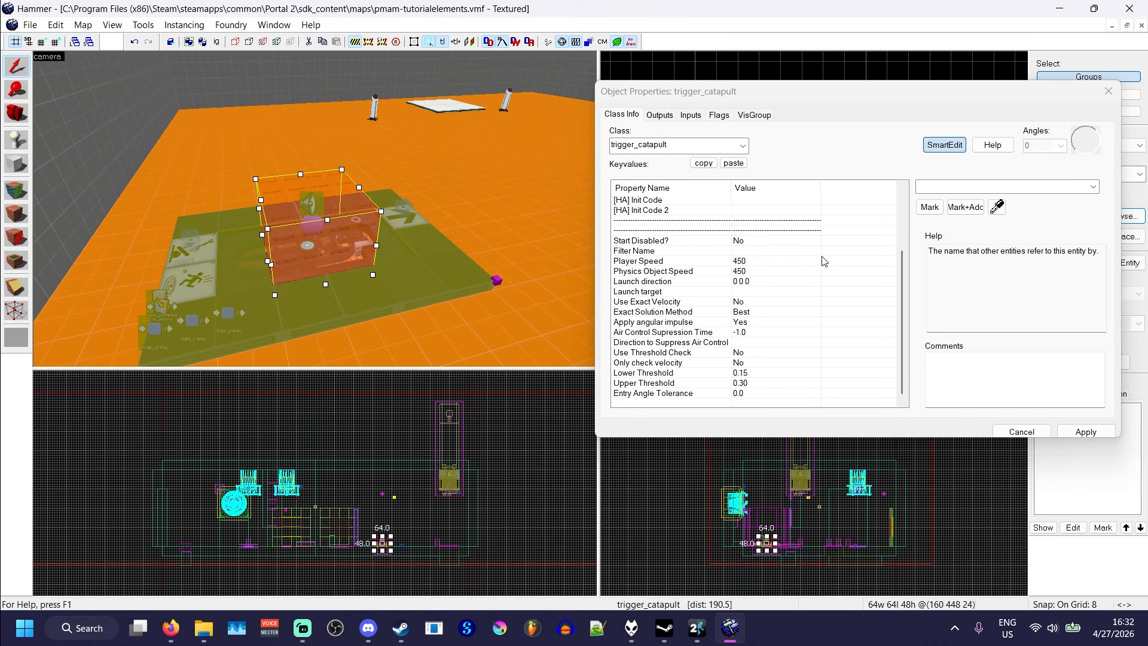
{"action": "left_click_drag", "start_coordinate": [651, 95], "coordinate": [665, 95]}
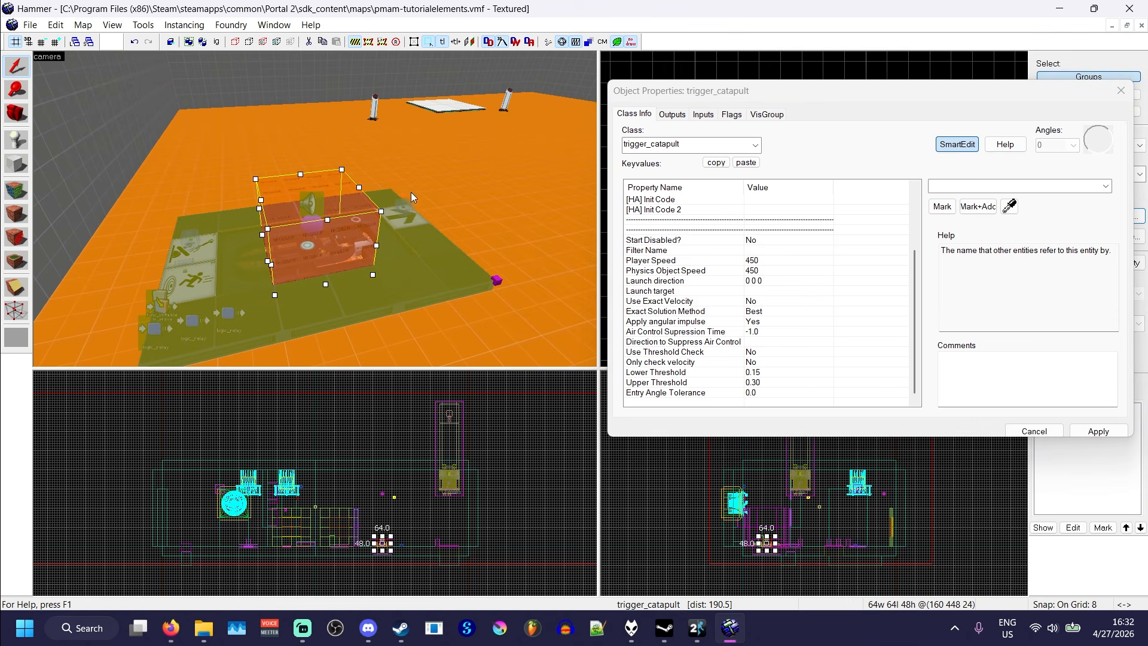
Find the info_target that serves as the catapult's landing point and check its name.
{"action": "key", "text": "z"}
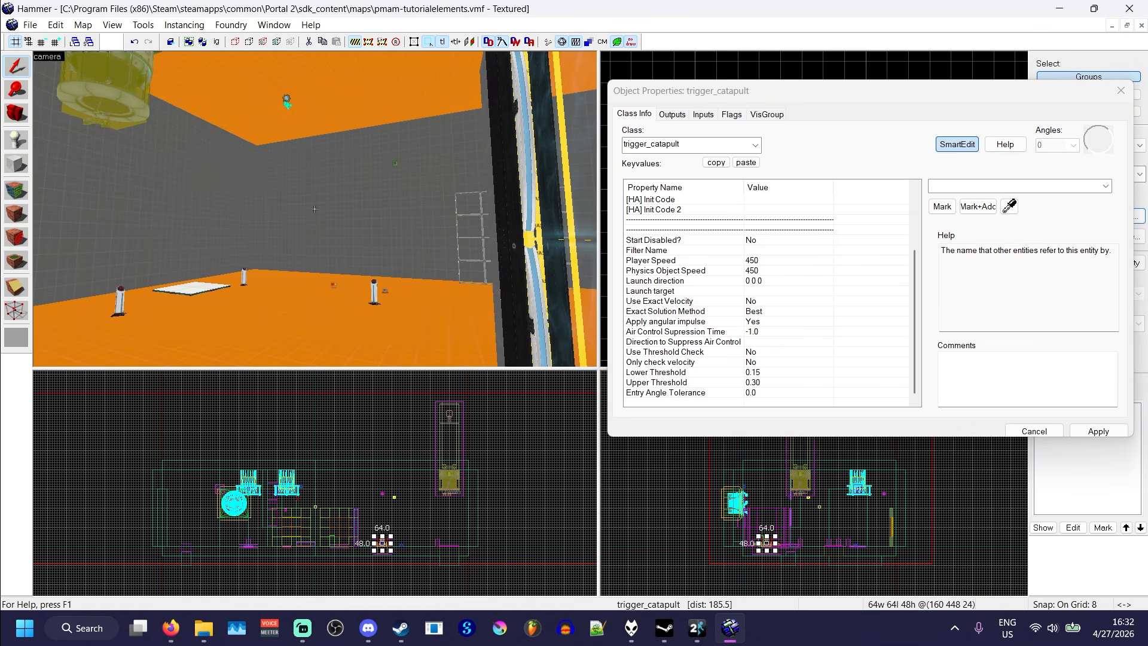
{"action": "key", "text": "w"}
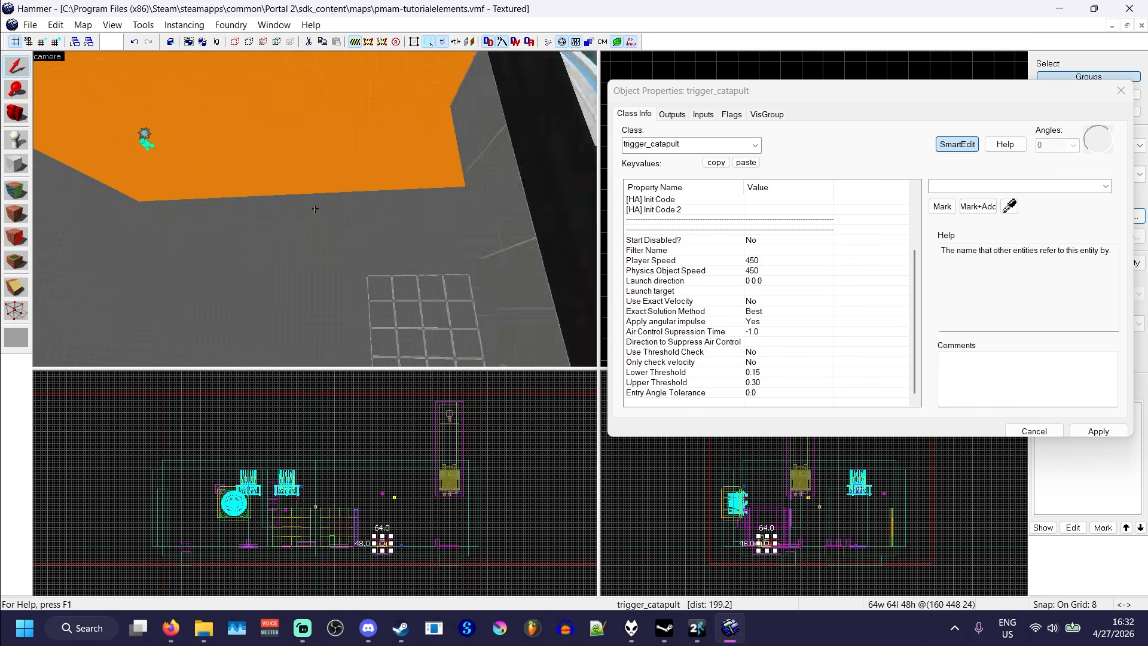
{"action": "key", "text": "z"}
{"action": "left_click", "coordinate": [308, 212]}
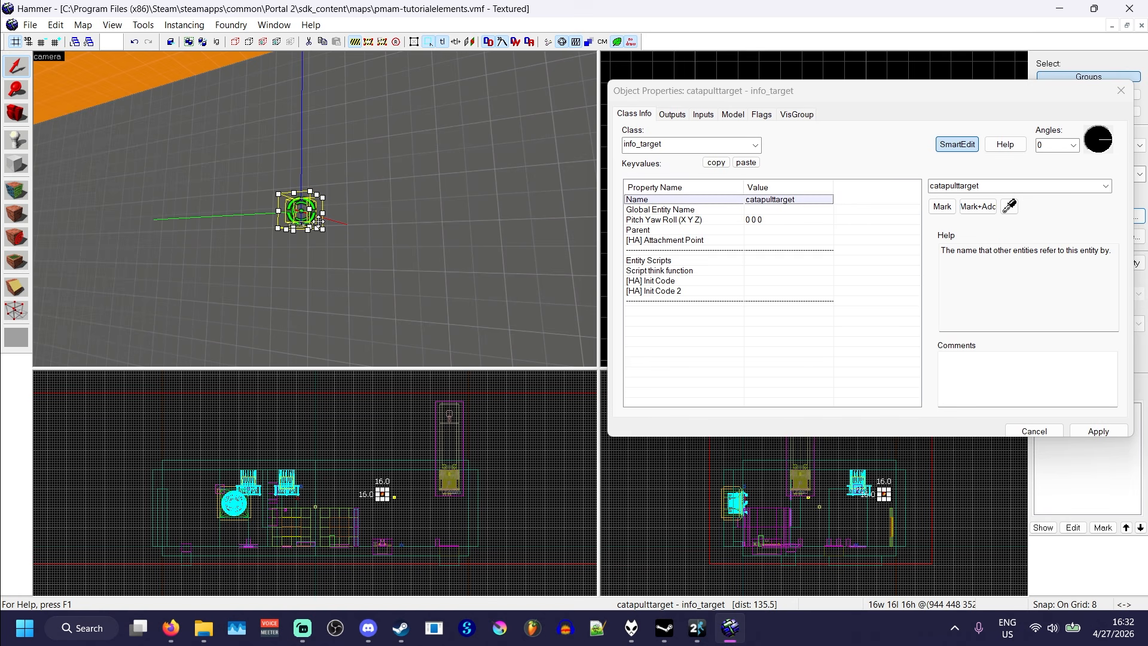
Set the trigger_catapult's launch target to the catapulttarget info_target by picking that entity in the 3D view.
{"action": "key", "text": "z"}
{"action": "key", "text": "w"}
{"action": "key", "text": "z"}
{"action": "left_click", "coordinate": [349, 172]}
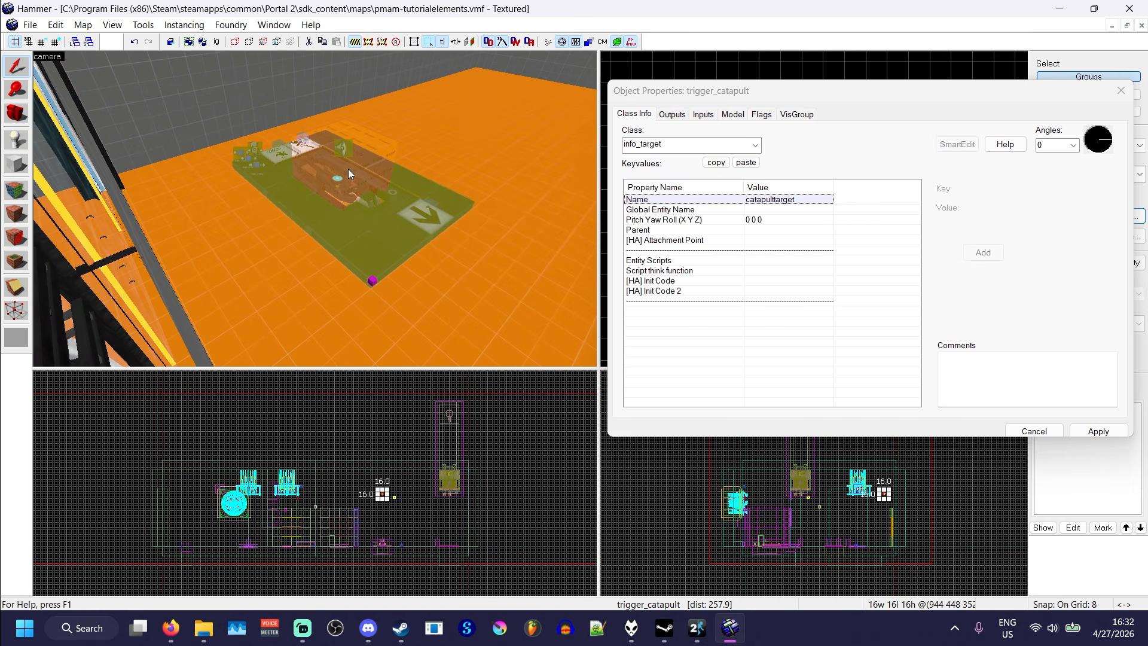
{"action": "scroll", "coordinate": [742, 336], "scroll_direction": "down", "scroll_amount": 3}
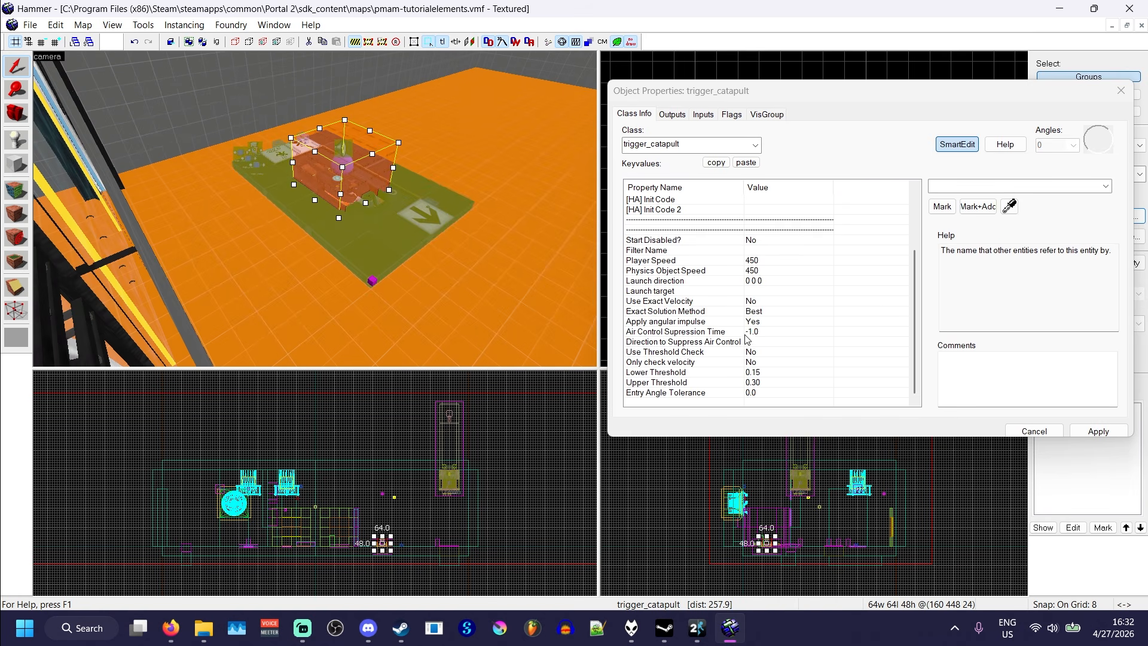
{"action": "left_click", "coordinate": [679, 292]}
{"action": "left_click", "coordinate": [1011, 211]}
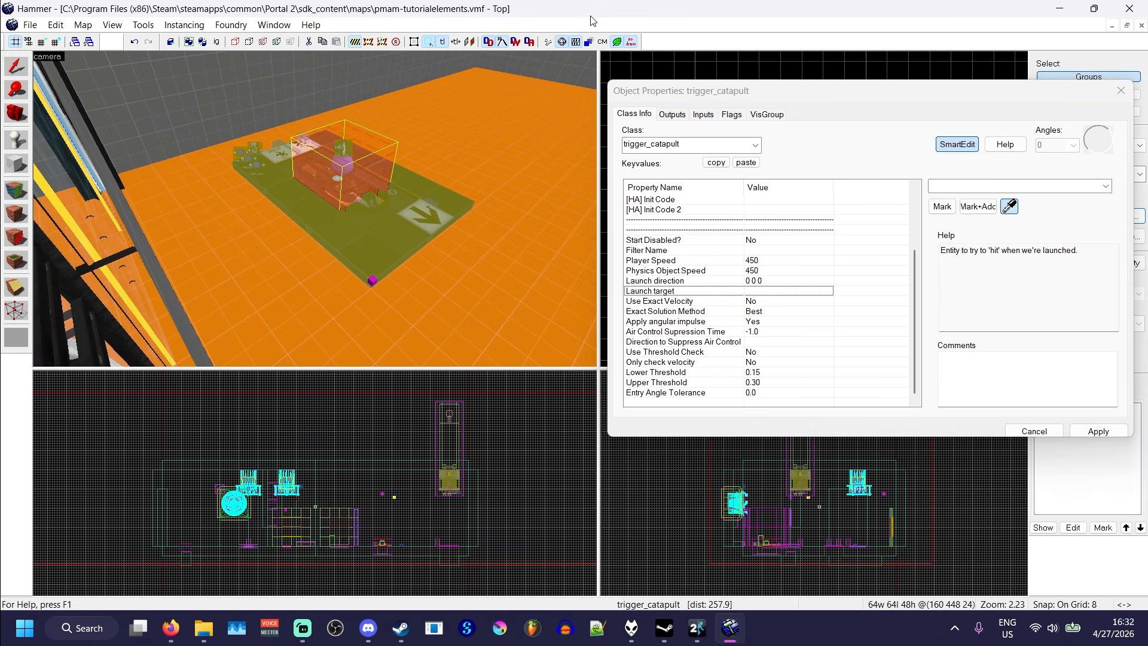
{"action": "key", "text": "z"}
{"action": "key", "text": "w"}
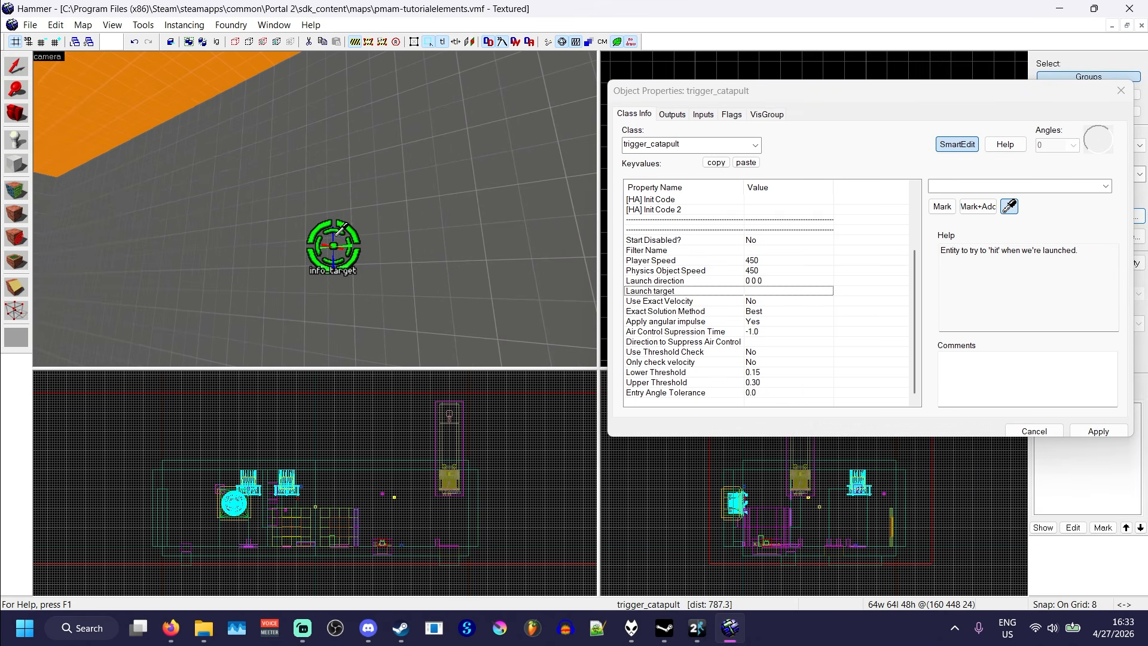
{"action": "left_click", "coordinate": [334, 245]}
Compare the faith plate's position with the launch target's and review the trigger_catapult's Player Speed and Physics Object Speed properties.
{"action": "key", "text": "z"}
{"action": "key", "text": "w"}
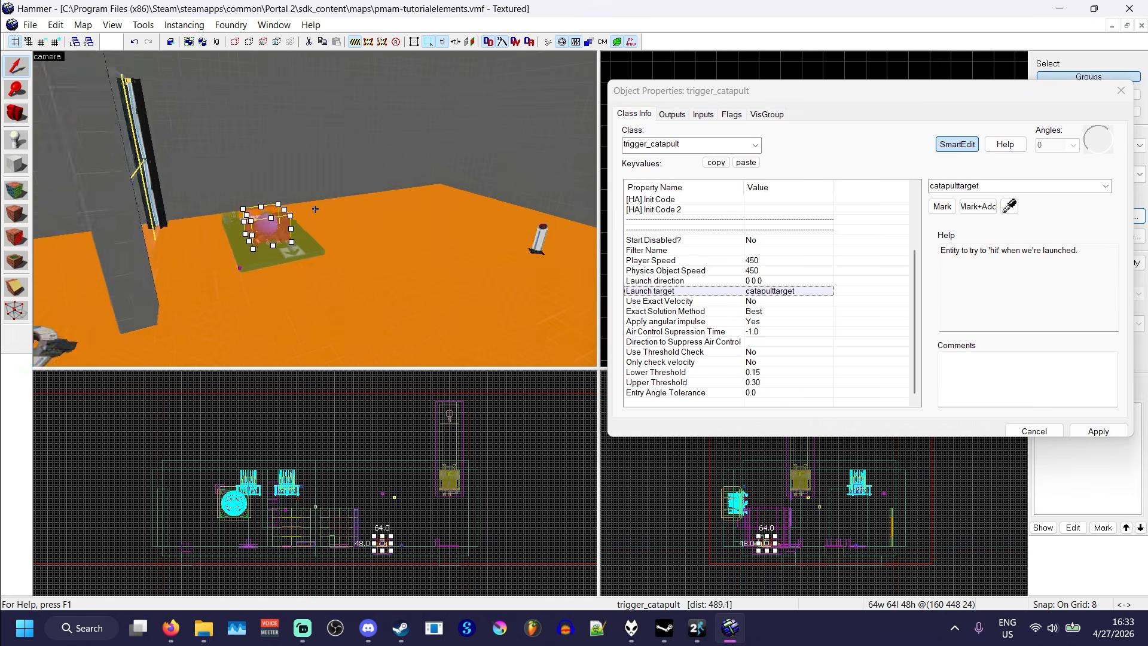
{"action": "key", "text": "d"}
{"action": "key", "text": "w"}
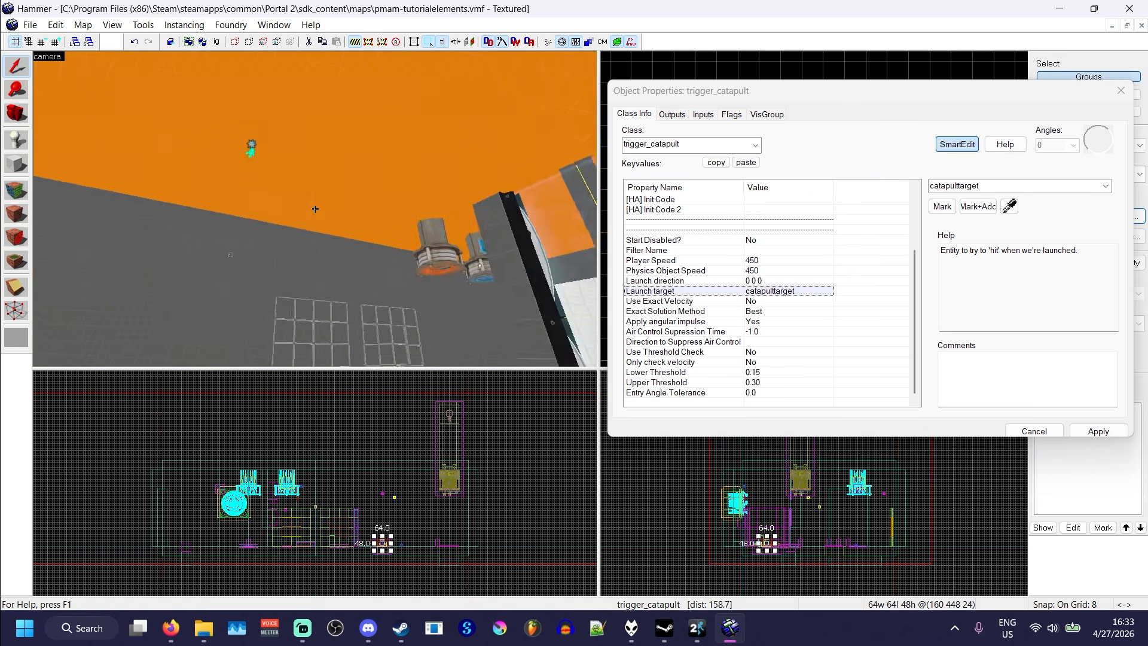
{"action": "key", "text": "w"}
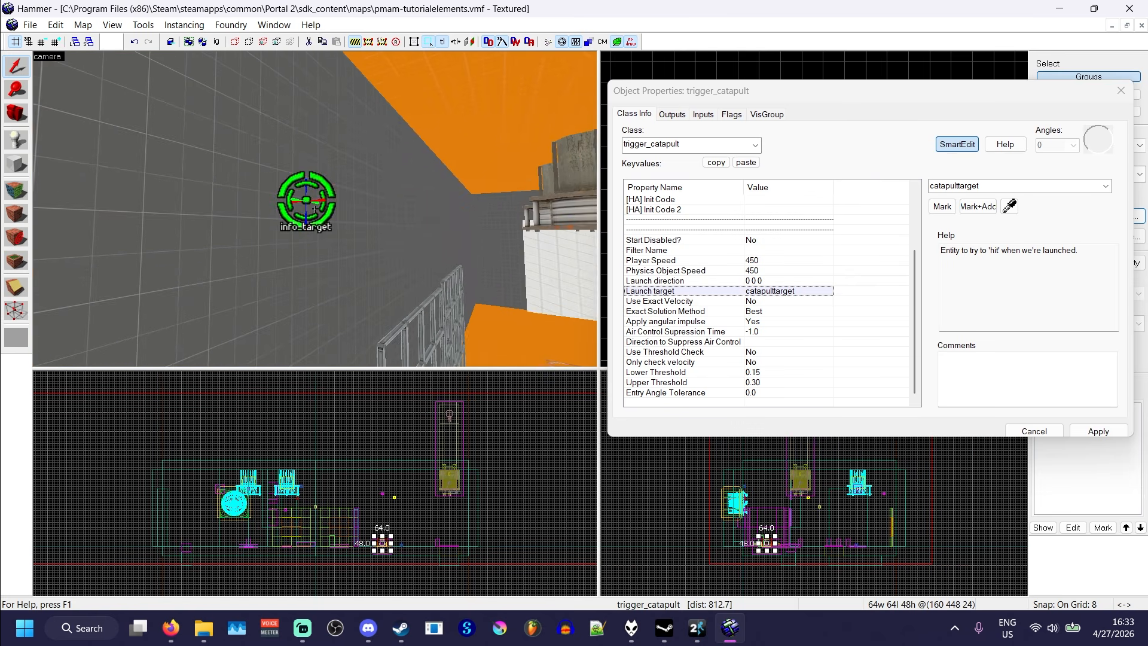
{"action": "key", "text": "w"}
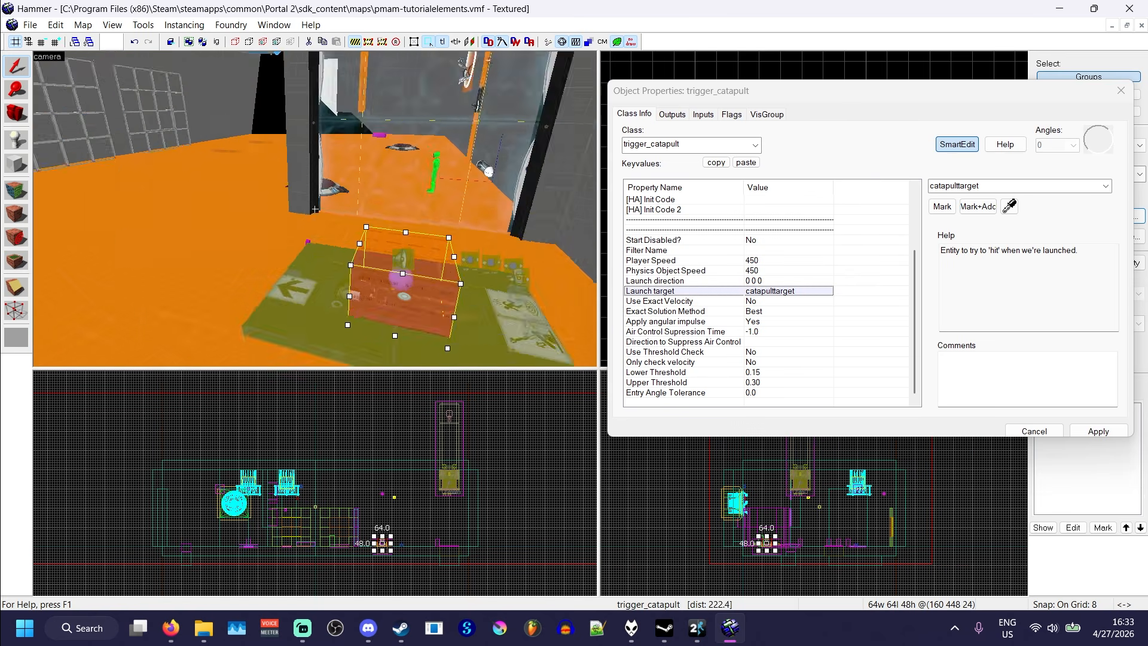
{"action": "left_click", "coordinate": [689, 262]}
{"action": "left_click", "coordinate": [715, 273]}
{"action": "left_click", "coordinate": [689, 267]}
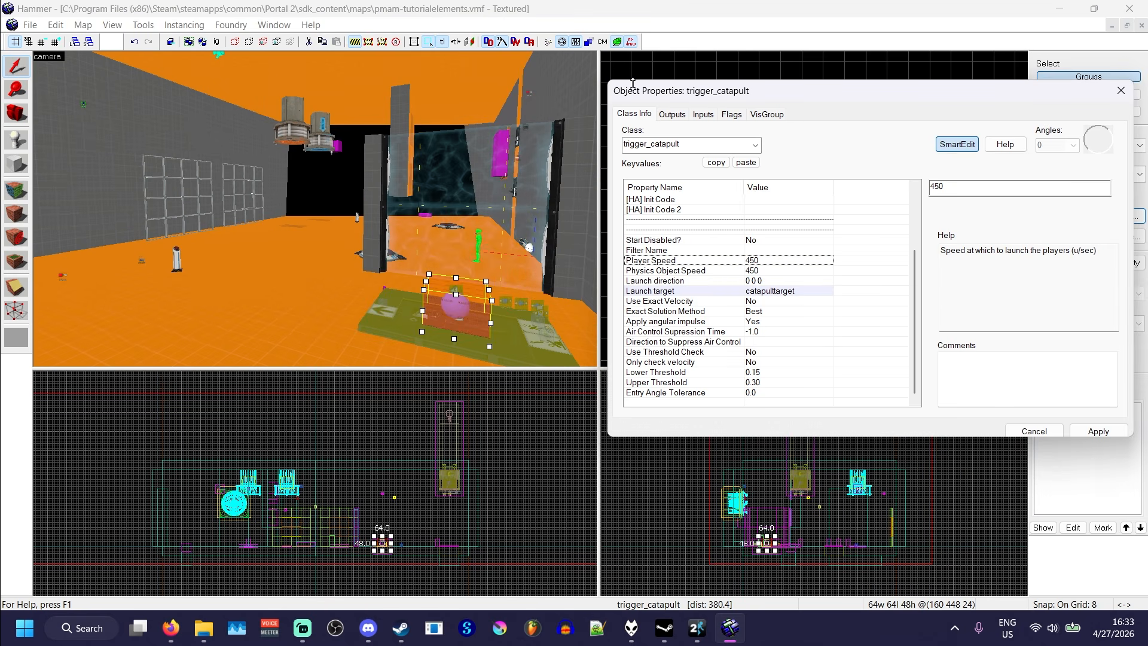
Examine the launch path between the faith plate trigger and the info_target on the wall from several viewpoints.
{"action": "left_click", "coordinate": [538, 12]}
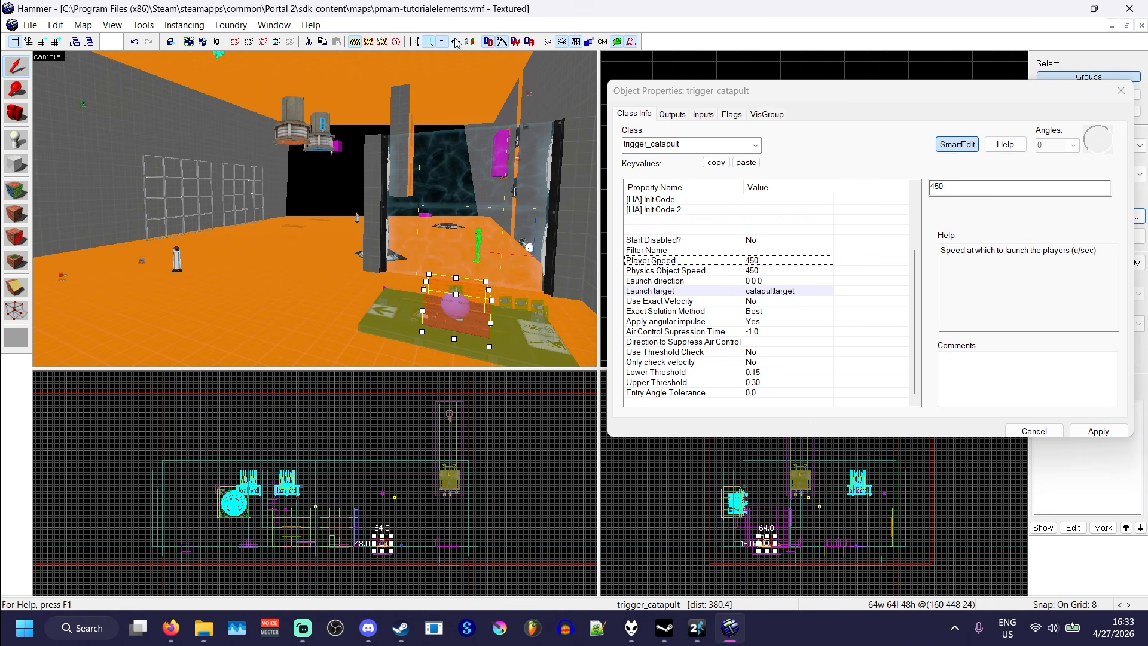
{"action": "key", "text": "w"}
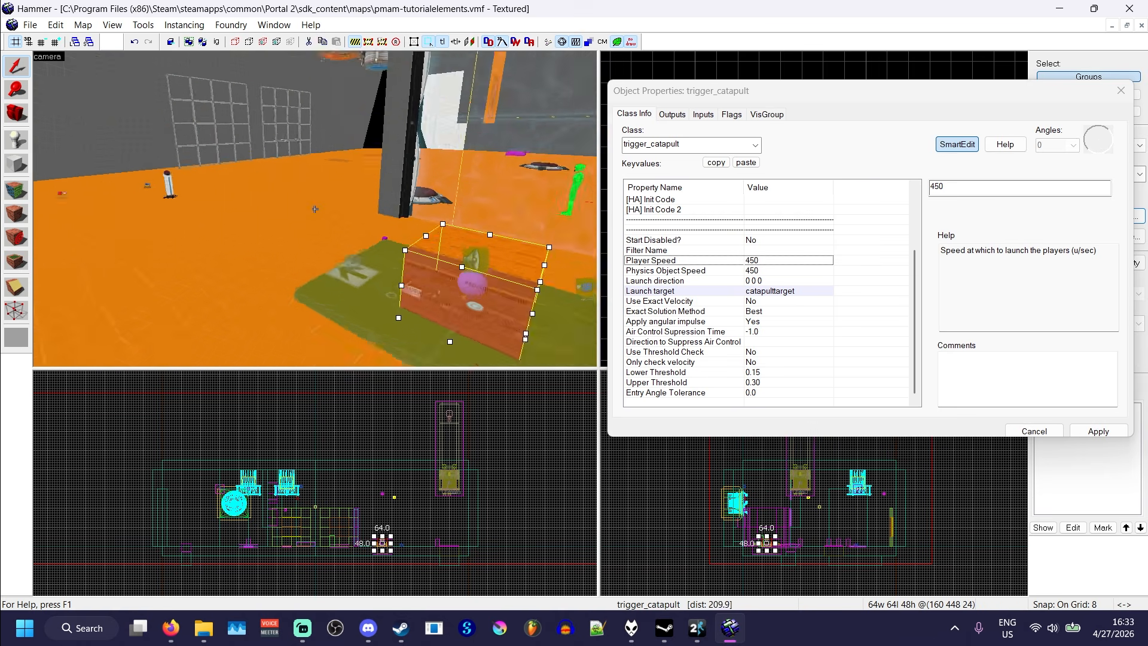
{"action": "key", "text": "a"}
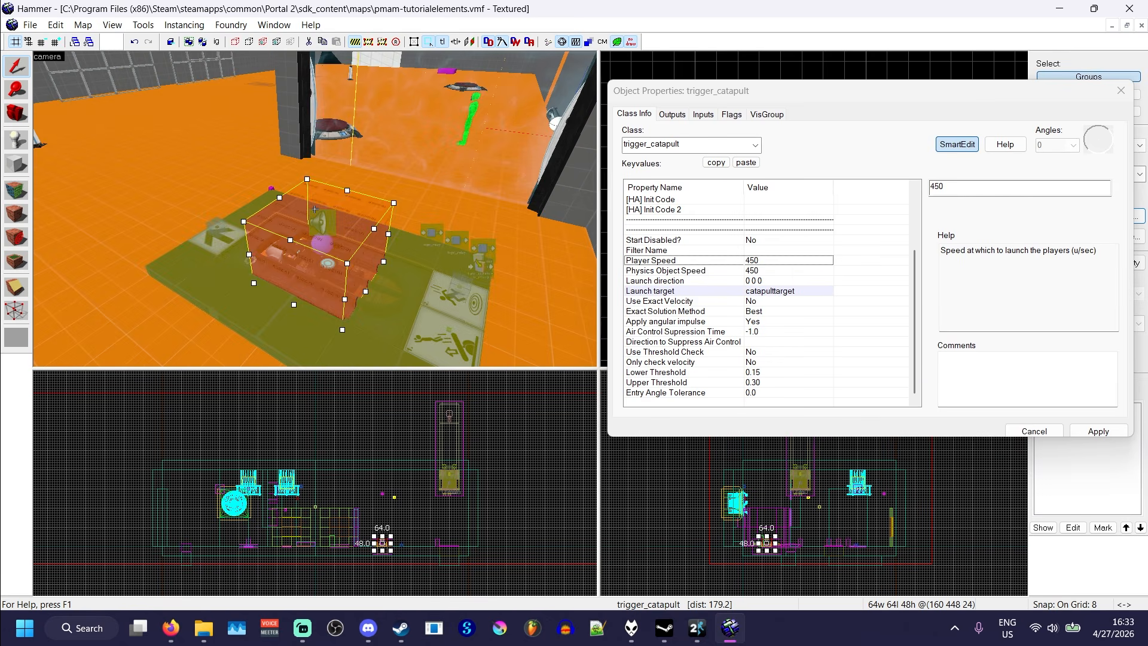
{"action": "key", "text": "w"}
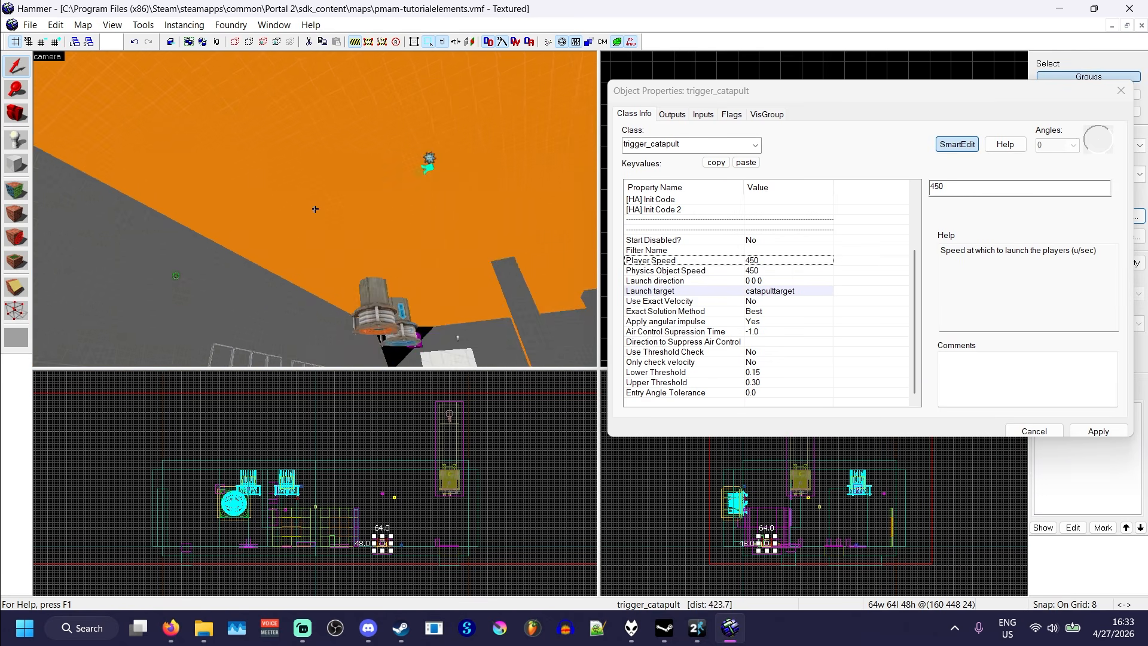
{"action": "key", "text": "w"}
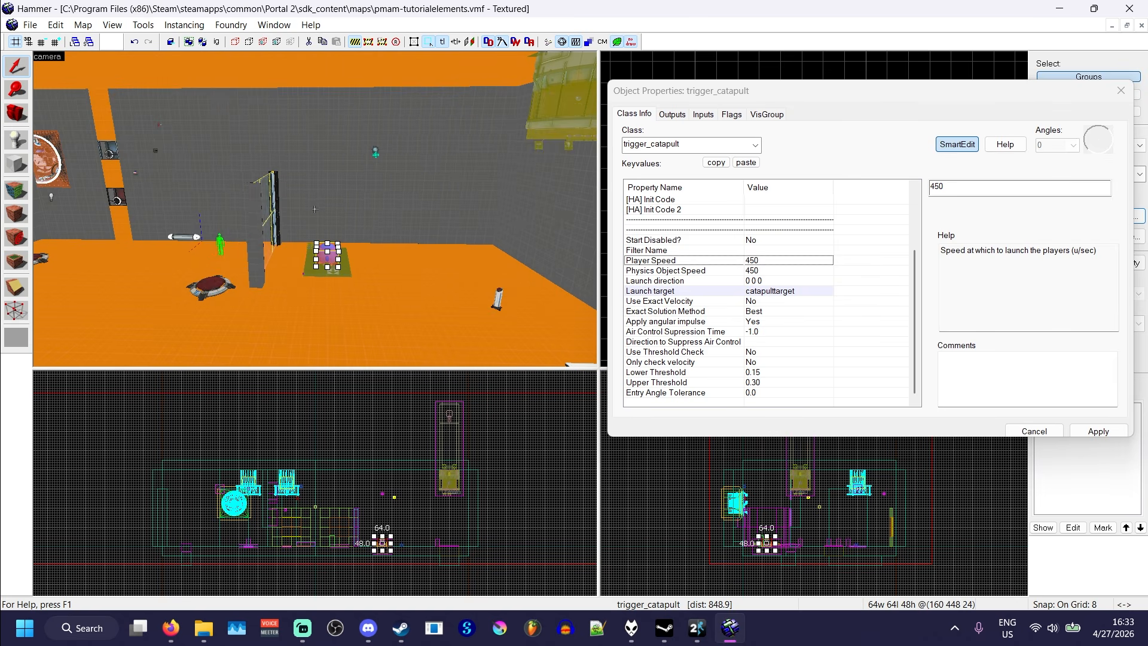
{"action": "key", "text": "w"}
{"action": "key", "text": "w"}
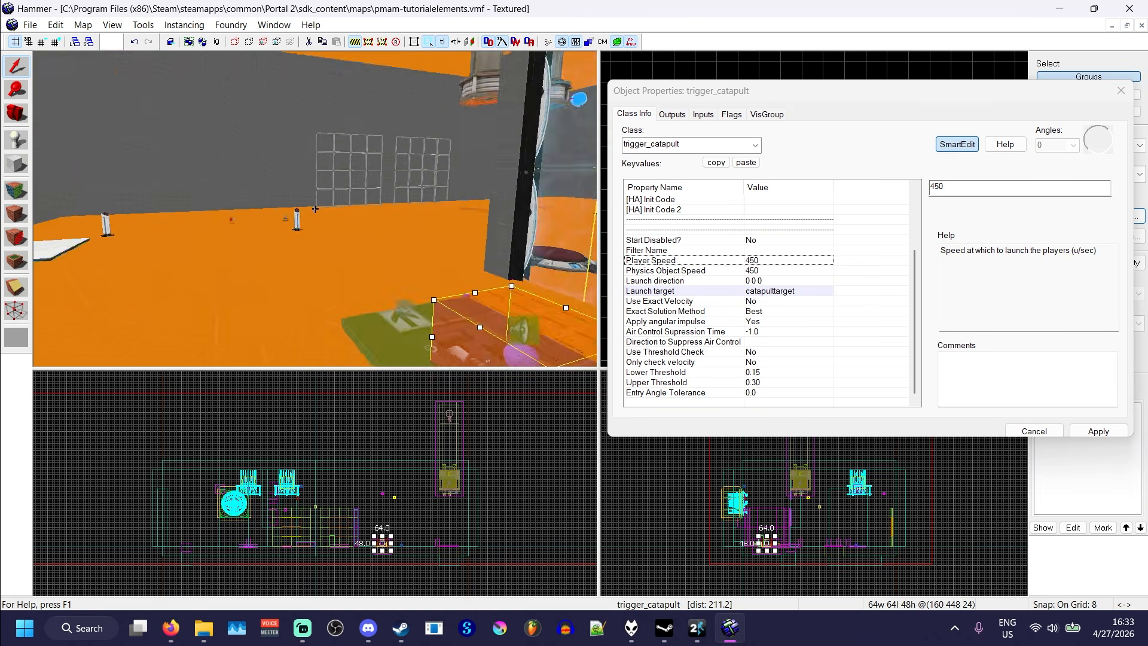
{"action": "key", "text": "w"}
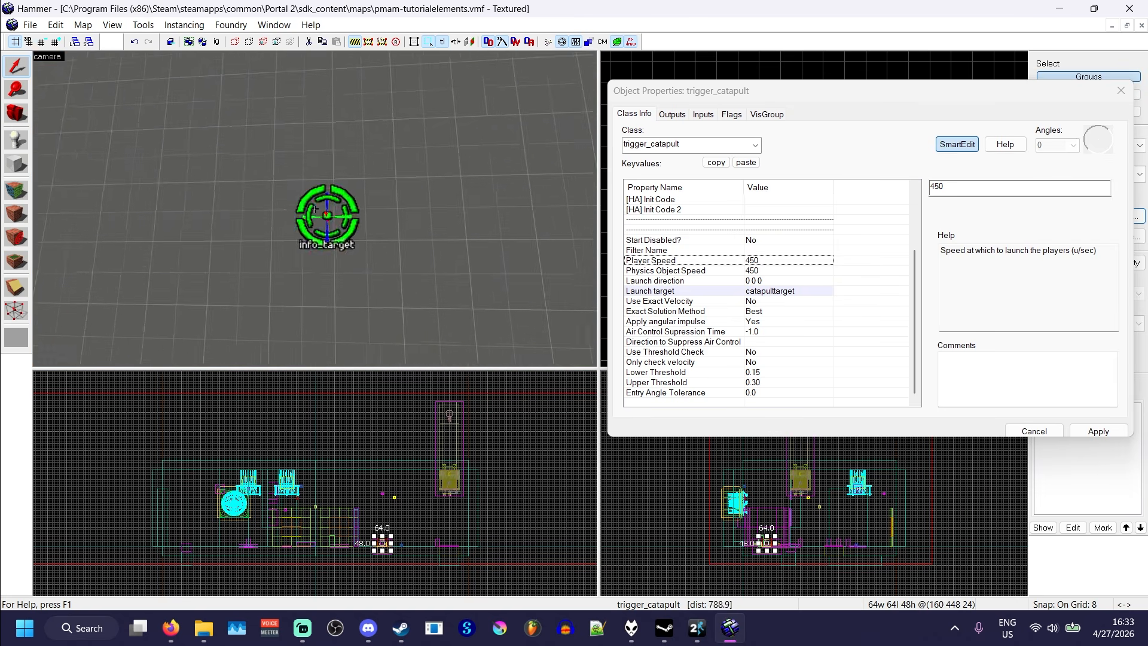
{"action": "key", "text": "w"}
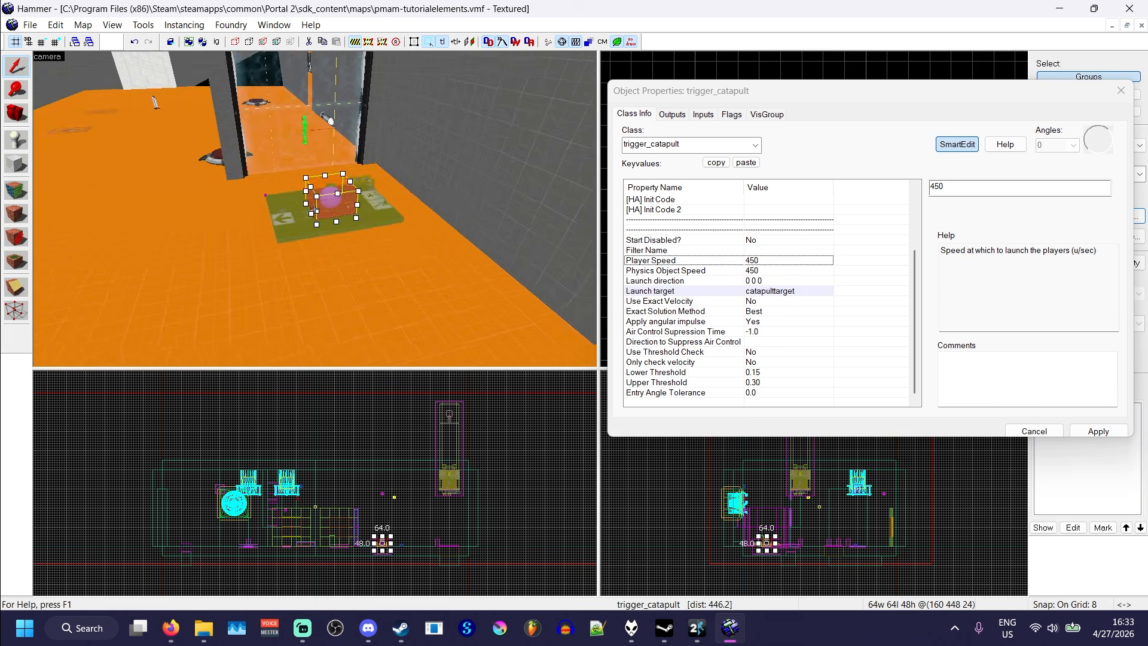
{"action": "key", "text": "a"}
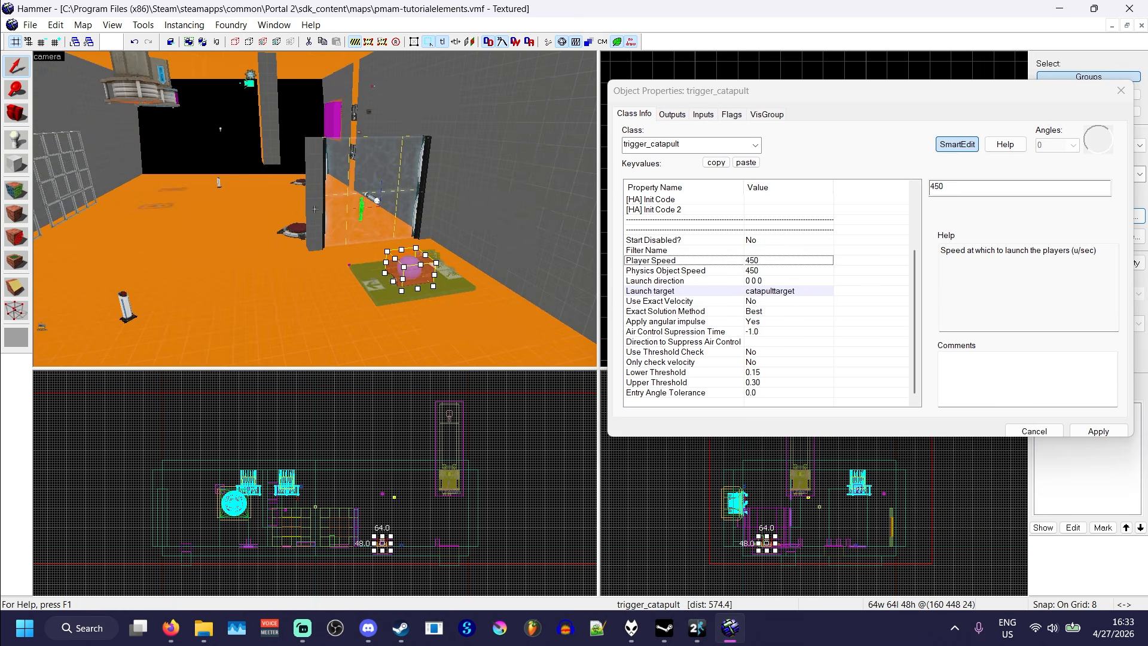
{"action": "key", "text": "a"}
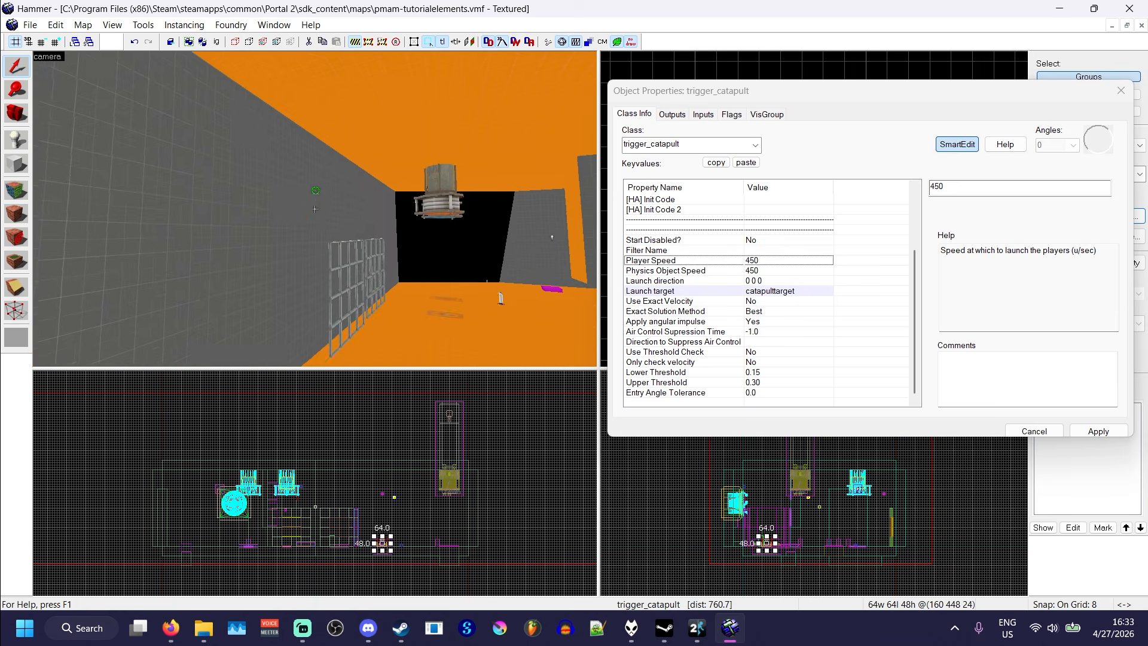
{"action": "key", "text": "w"}
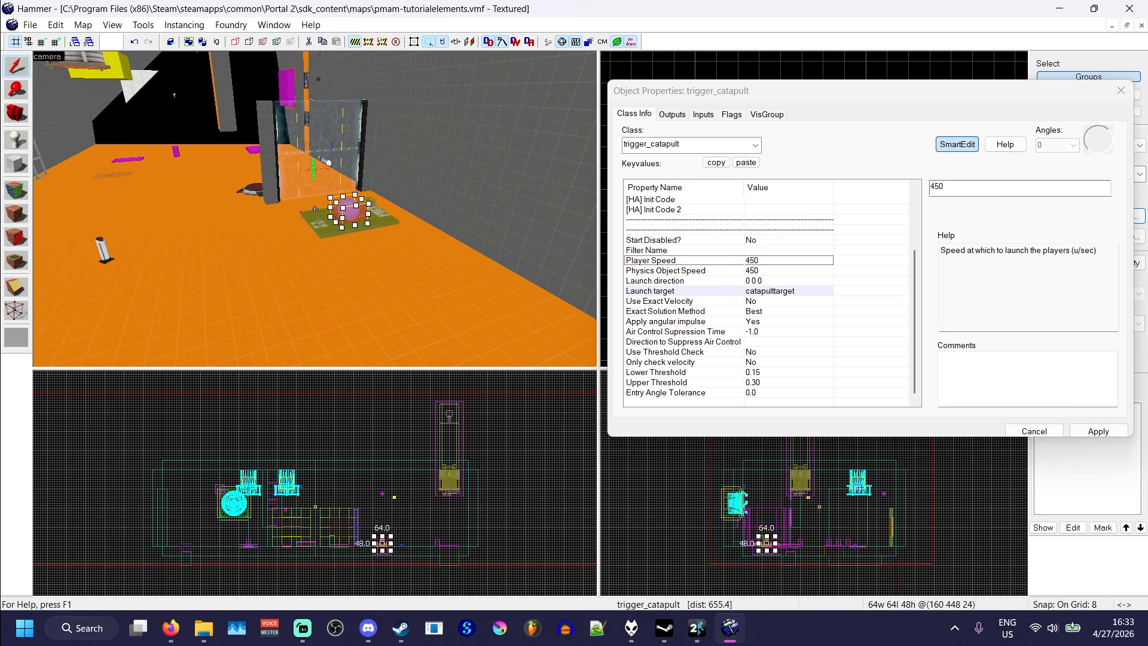
{"action": "key", "text": "w"}
{"action": "key", "text": "z"}
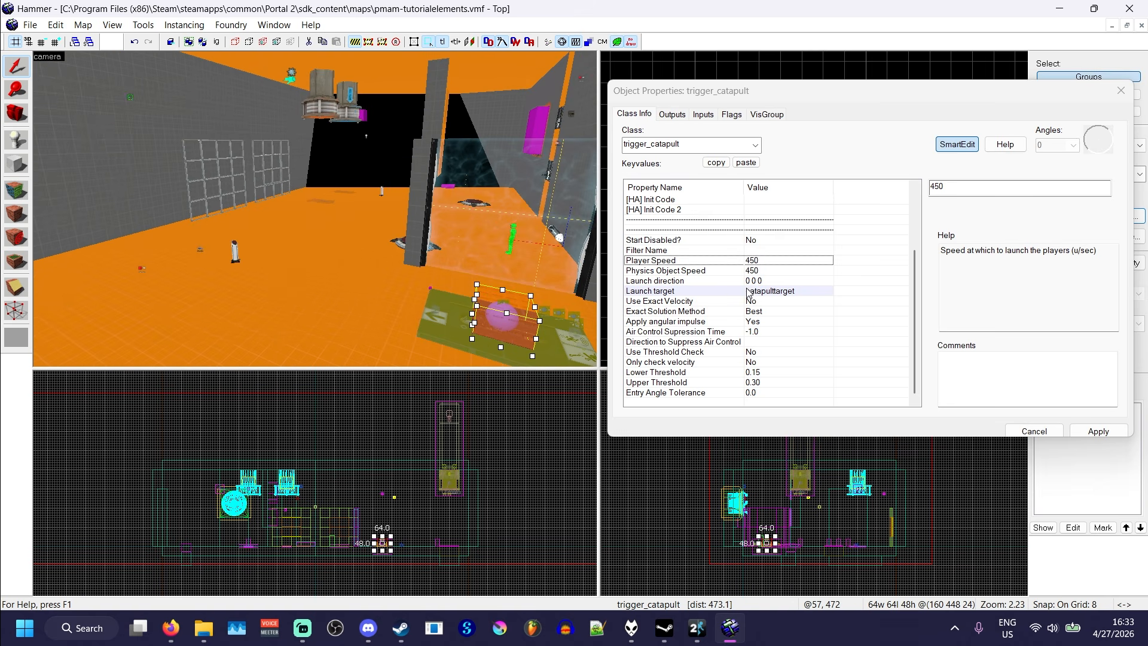
Apply the trigger_catapult's properties, close them and clear the selection.
{"action": "left_click", "coordinate": [1098, 431]}
{"action": "left_click", "coordinate": [1034, 431]}
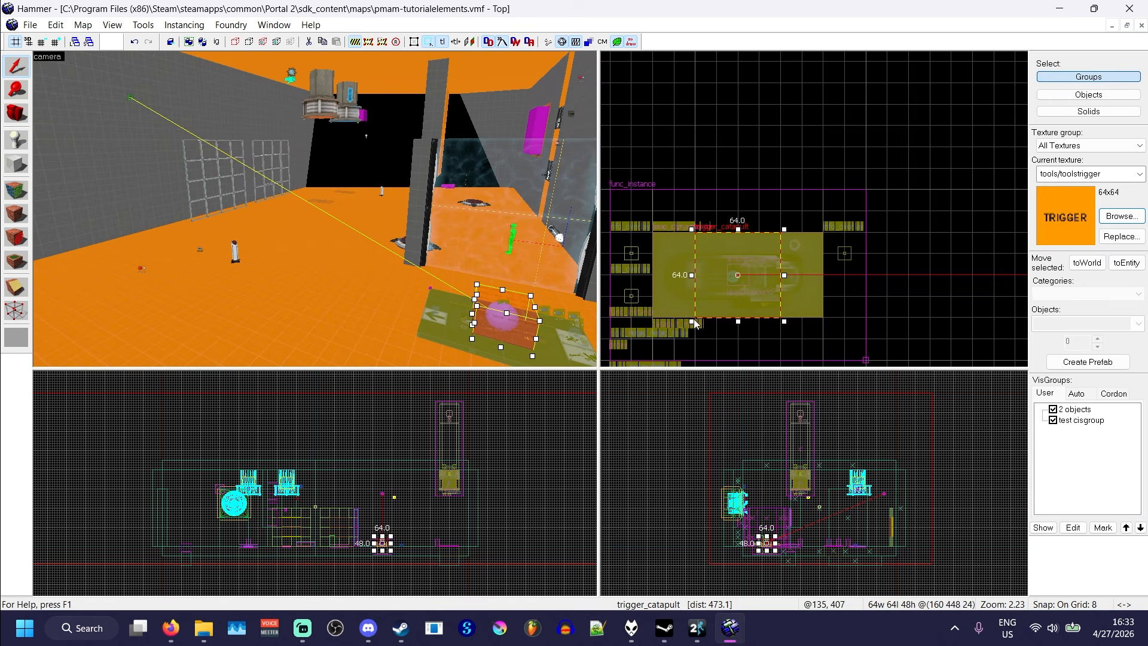
{"action": "left_click", "coordinate": [701, 143]}
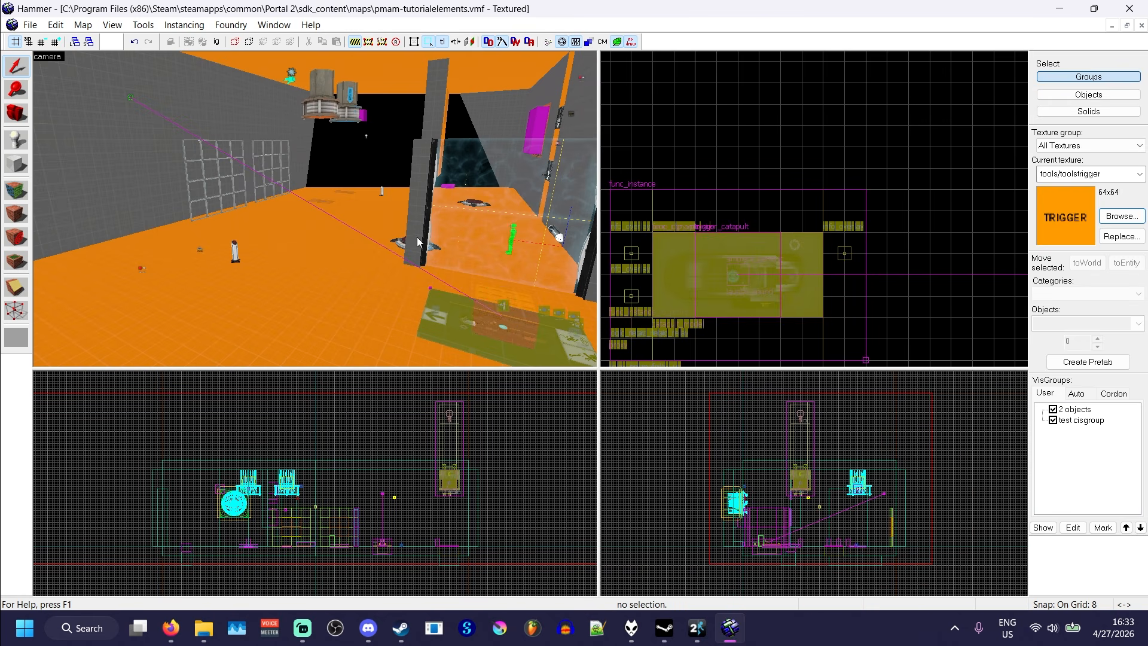
Check the trigger_catapult's outputs and the fix up name of the faith plate's func_instance.
{"action": "key", "text": "z"}
{"action": "key", "text": "w"}
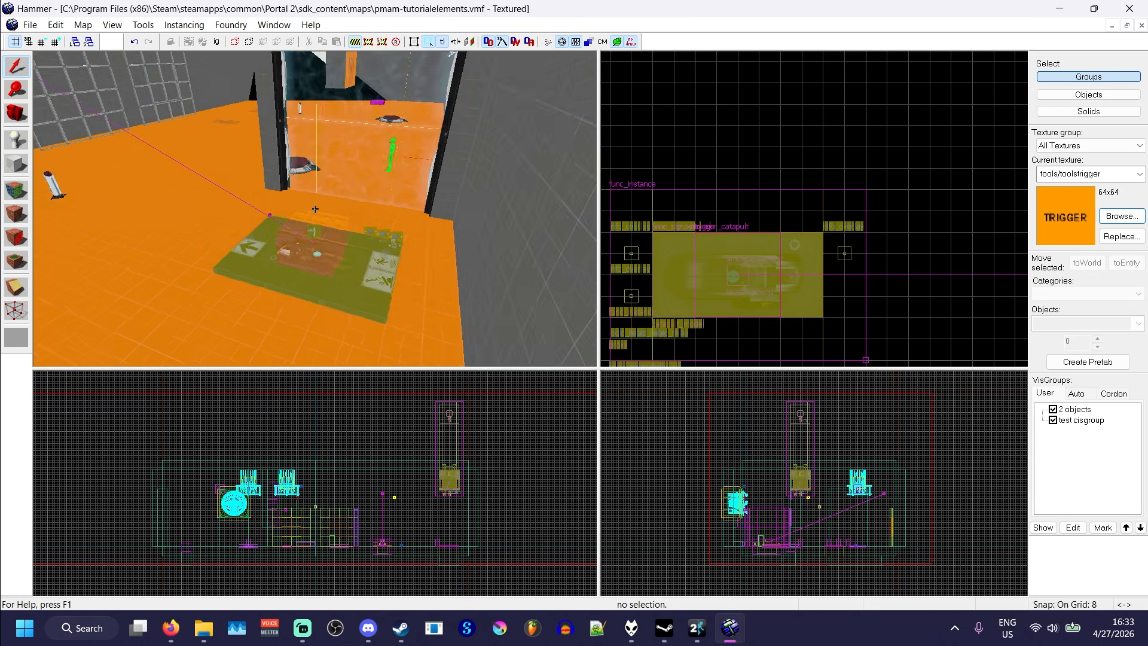
{"action": "double_click", "coordinate": [391, 189]}
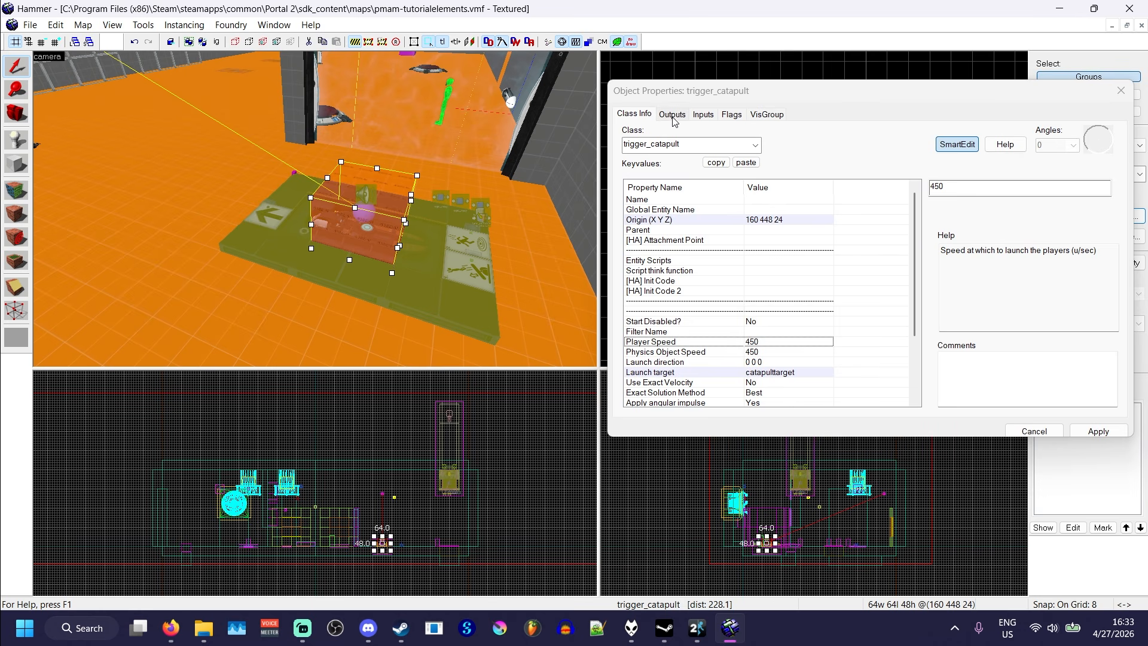
{"action": "left_click", "coordinate": [672, 115]}
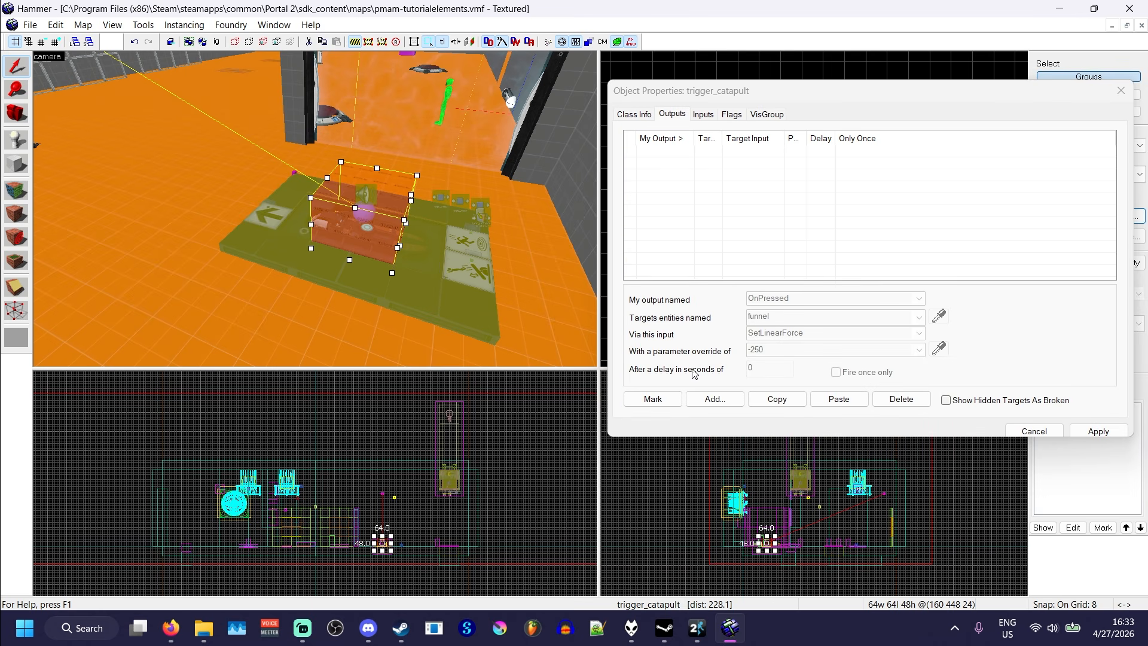
{"action": "left_click", "coordinate": [465, 263]}
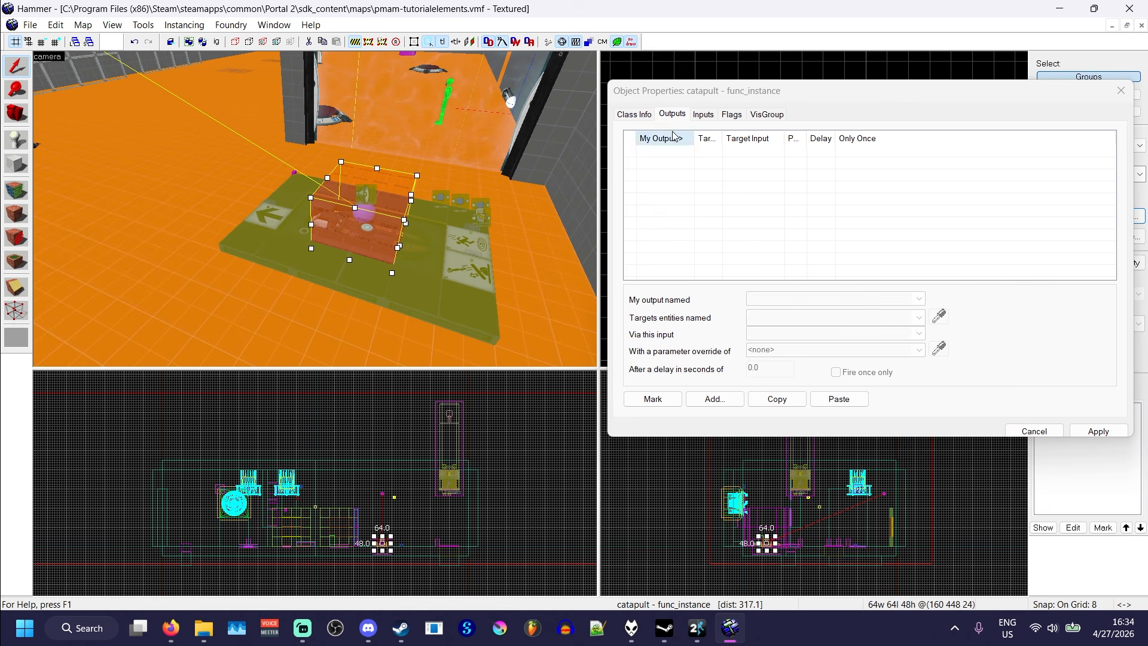
{"action": "left_click", "coordinate": [642, 118]}
{"action": "left_click", "coordinate": [674, 209]}
{"action": "left_click", "coordinate": [942, 206]}
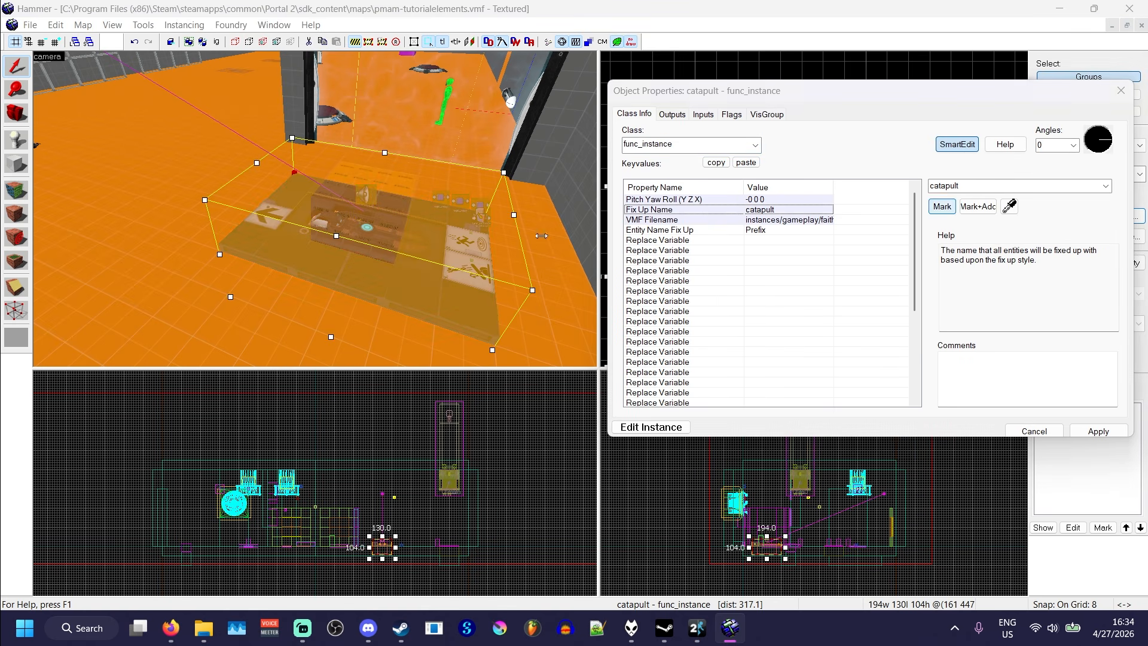
Add an OnCatapulted output to the trigger_catapult that targets catapult via instance:relay_normal;Trigger, apply it and clear the selection.
{"action": "left_click", "coordinate": [672, 115]}
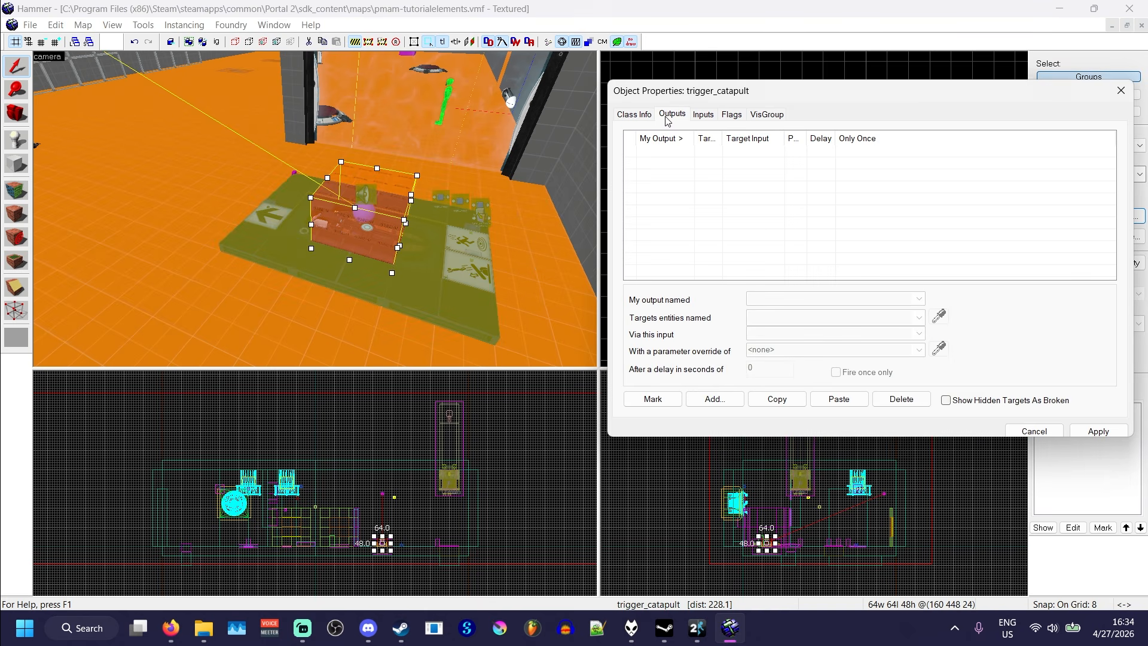
{"action": "left_click", "coordinate": [713, 398]}
{"action": "left_click", "coordinate": [919, 299]}
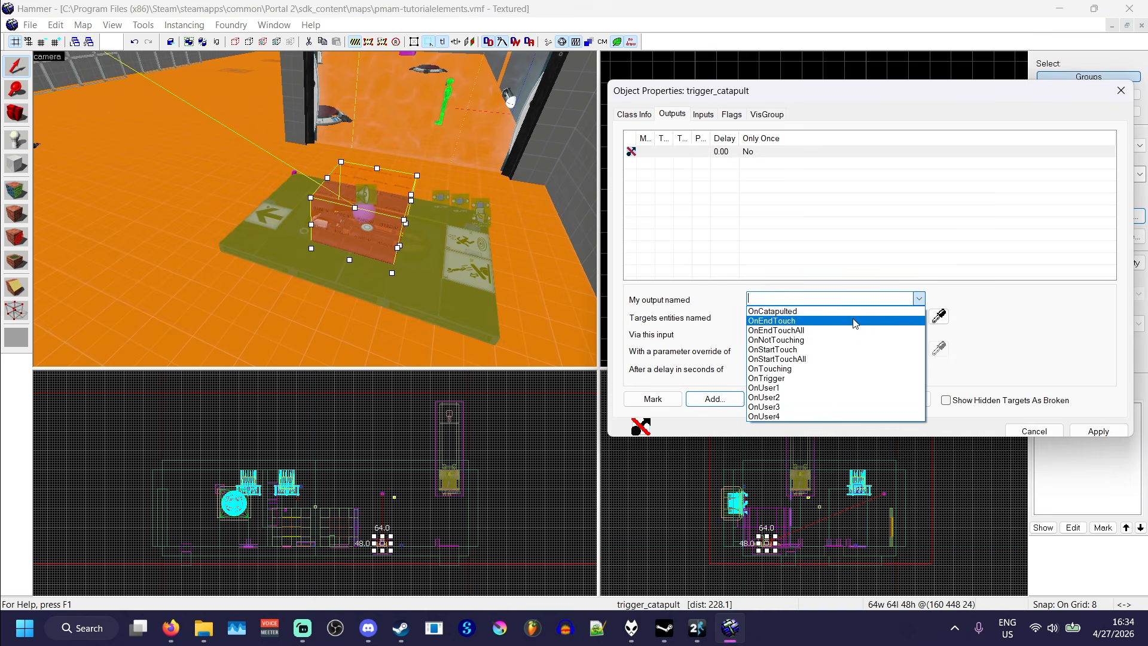
{"action": "left_click", "coordinate": [807, 311]}
{"action": "left_click", "coordinate": [939, 317]}
{"action": "left_click", "coordinate": [448, 254]}
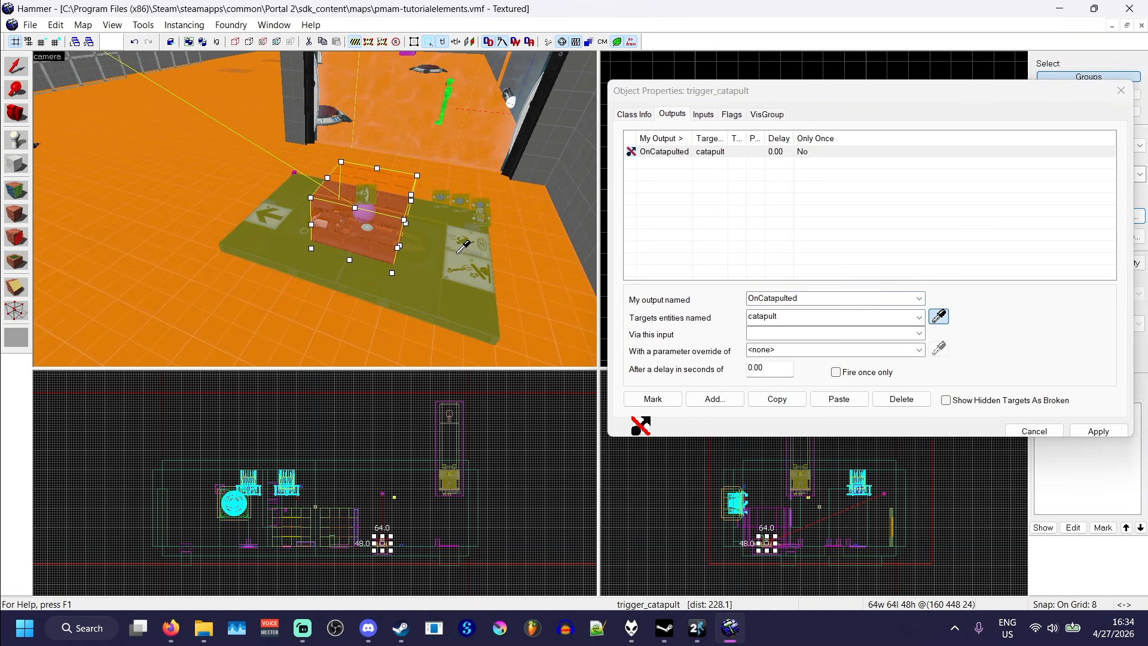
{"action": "left_click", "coordinate": [919, 333]}
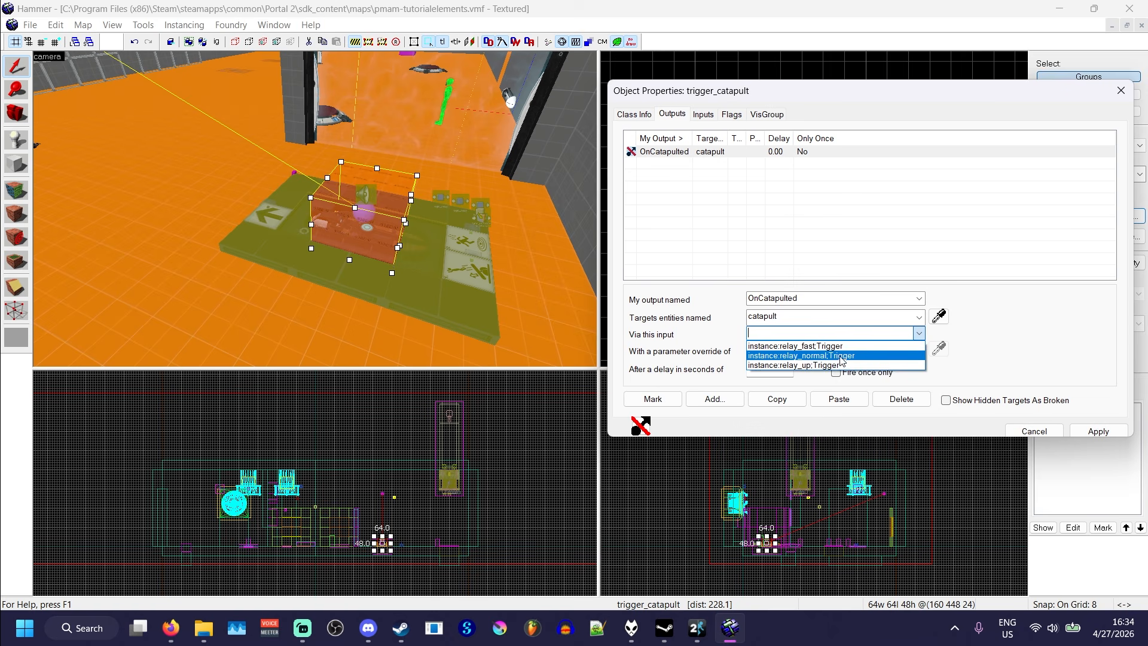
{"action": "left_click", "coordinate": [832, 356]}
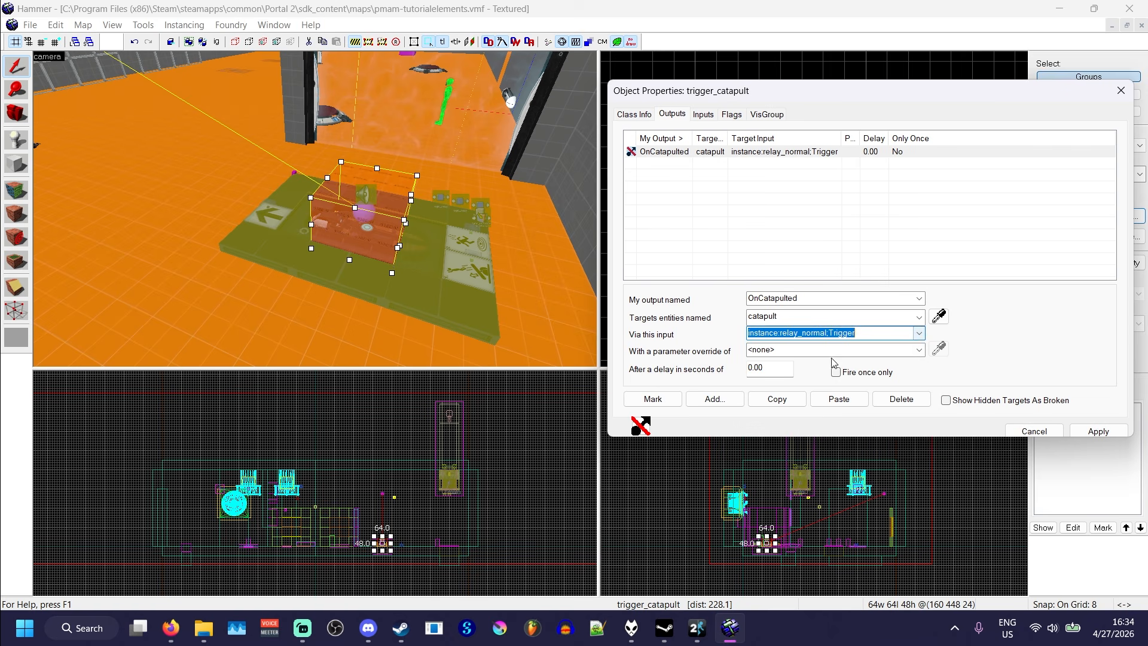
{"action": "left_click", "coordinate": [1081, 432]}
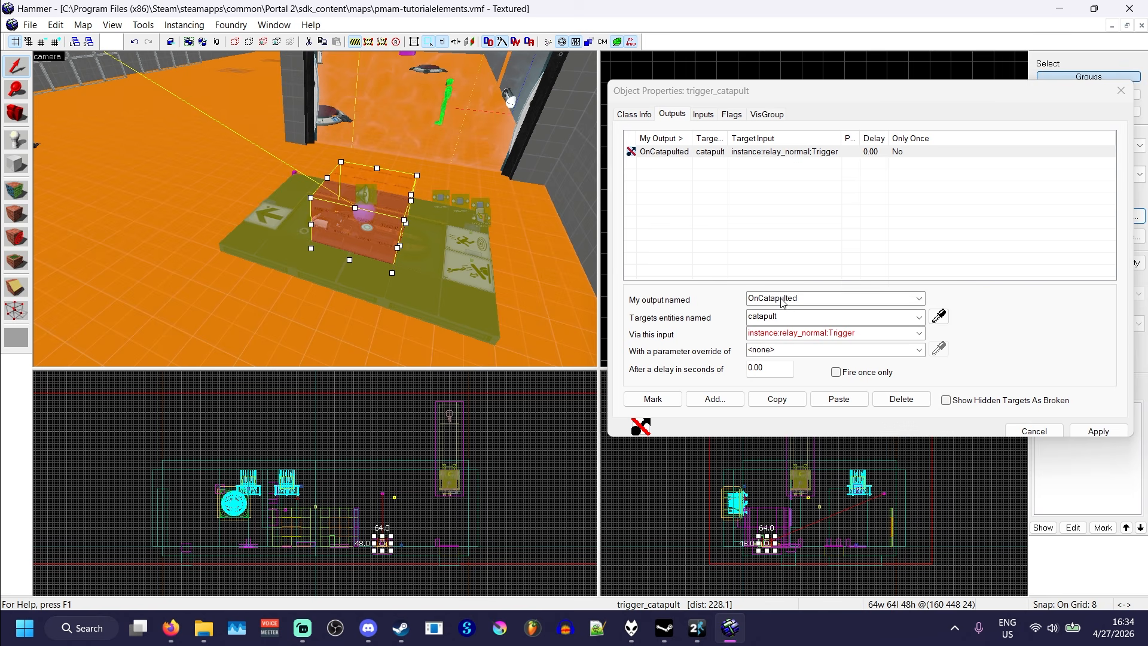
{"action": "left_click", "coordinate": [1024, 430]}
{"action": "left_click", "coordinate": [764, 158]}
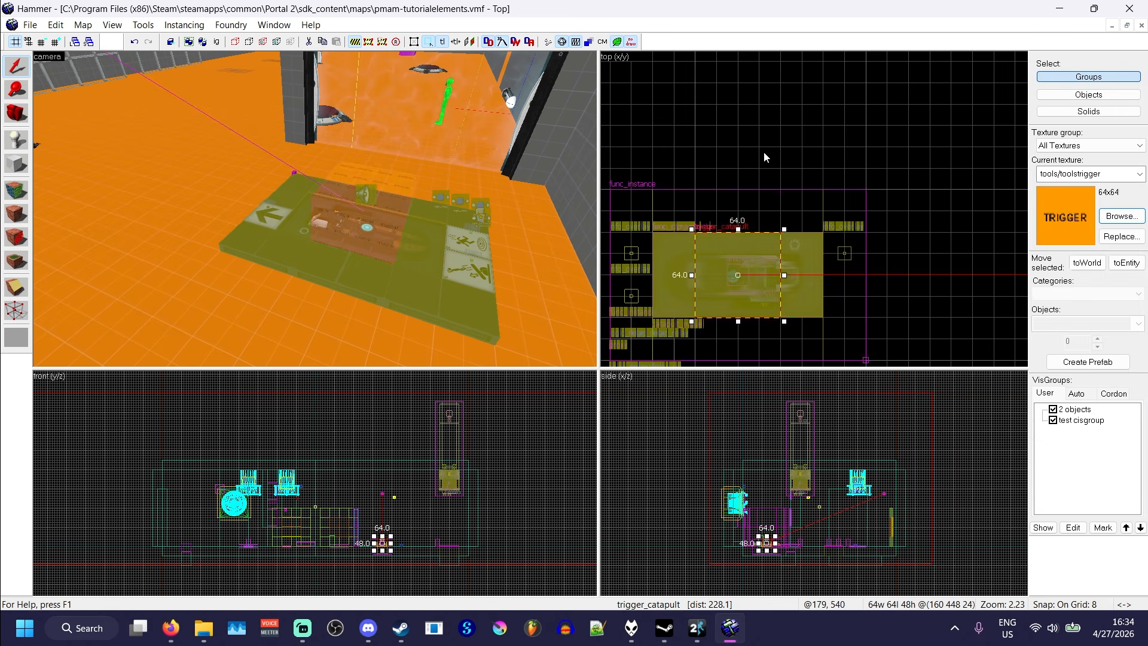
Compile and run the map in Portal 2, and ride the faith plate to test its launch toward the wall target.
{"action": "key", "text": "F9"}
{"action": "key", "text": "Return"}
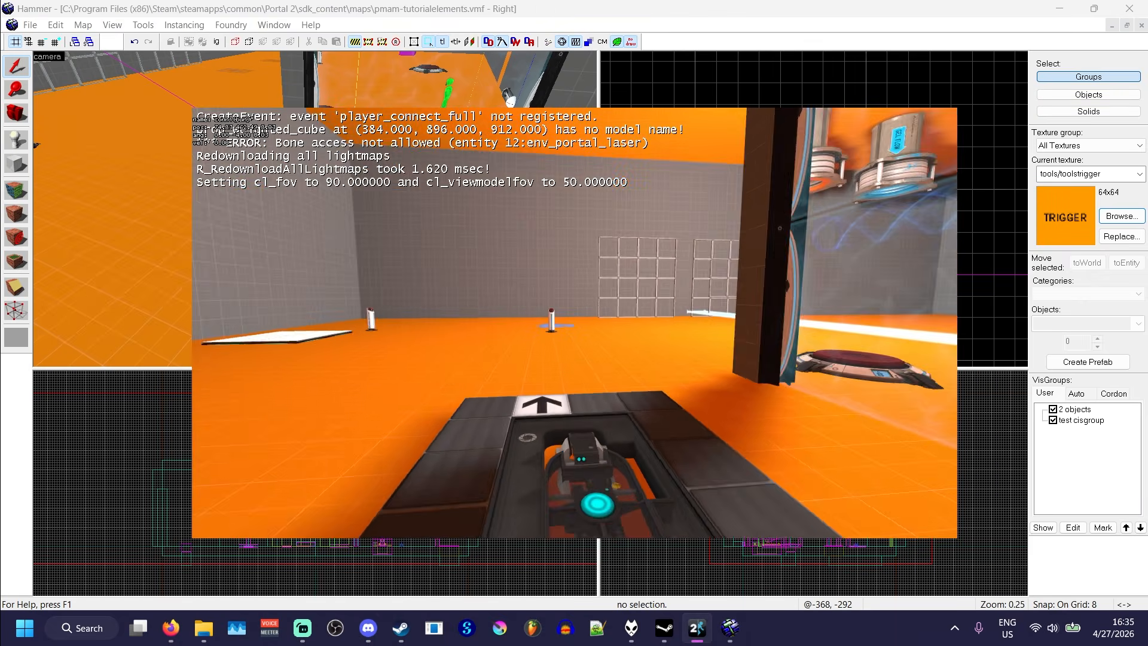
{"action": "scroll", "coordinate": [574, 323], "scroll_direction": "up", "scroll_amount": 1}
{"action": "scroll", "coordinate": [575, 323], "scroll_direction": "down", "scroll_amount": 1}
{"action": "key", "text": "d"}
{"action": "key", "text": "w"}
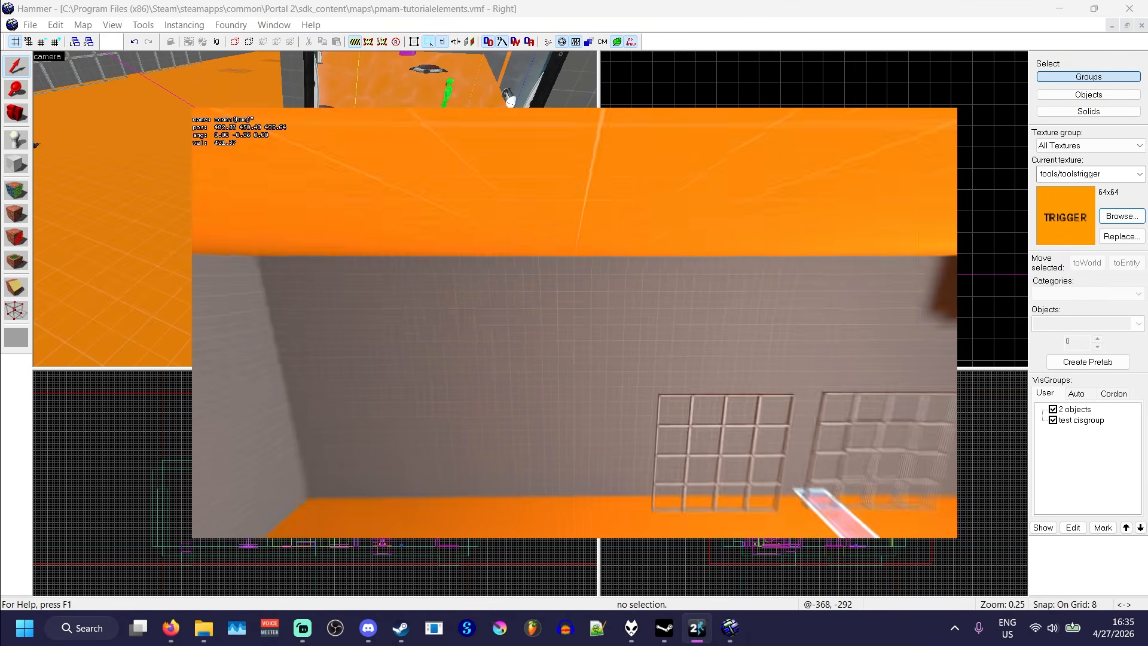
{"action": "key", "text": "v"}
{"action": "key", "text": "v"}
{"action": "key", "text": "w"}
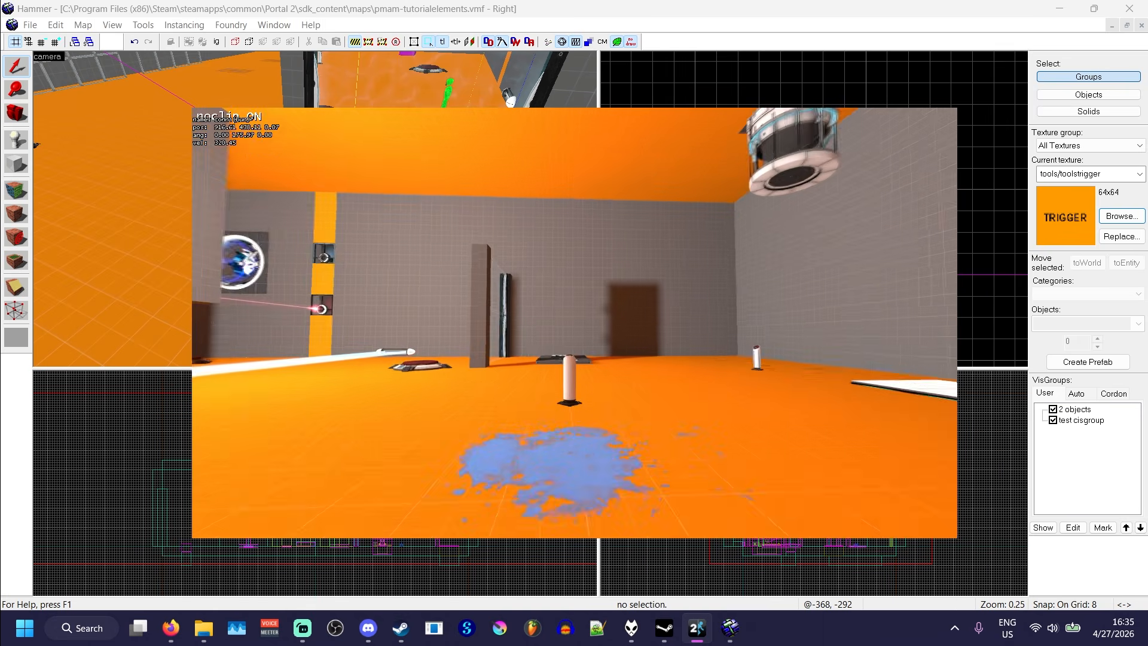
Fly back to the faith plate with noclip, test its launch again and pause the game.
{"action": "key", "text": "w"}
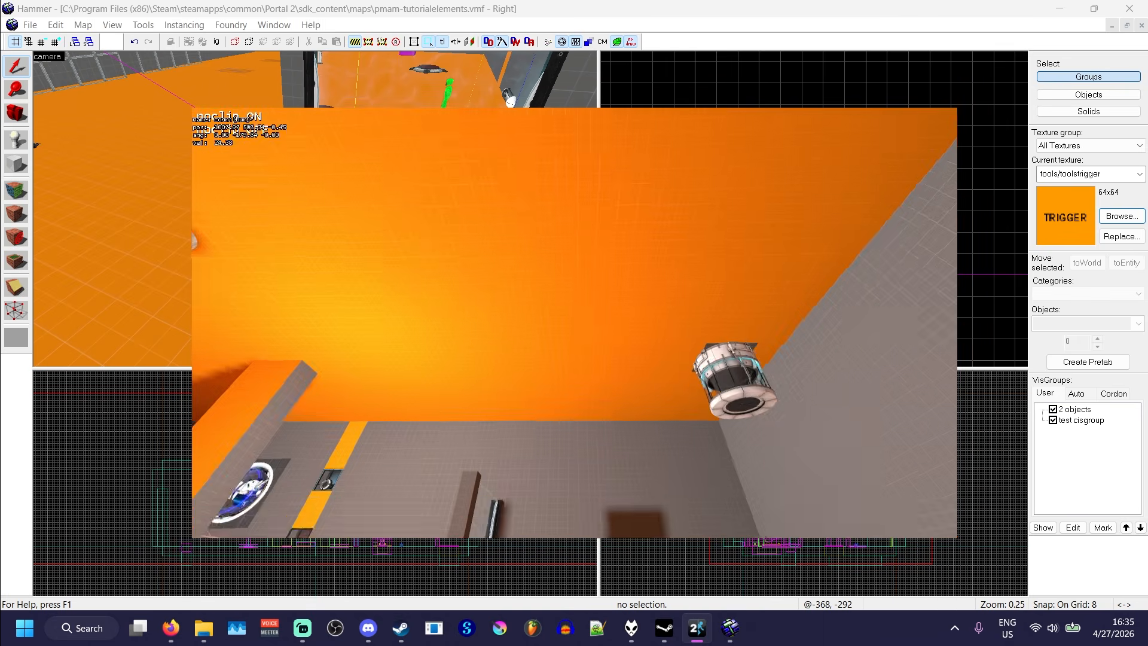
{"action": "key", "text": "v"}
{"action": "key", "text": "w"}
{"action": "key", "text": "w"}
{"action": "key", "text": "v"}
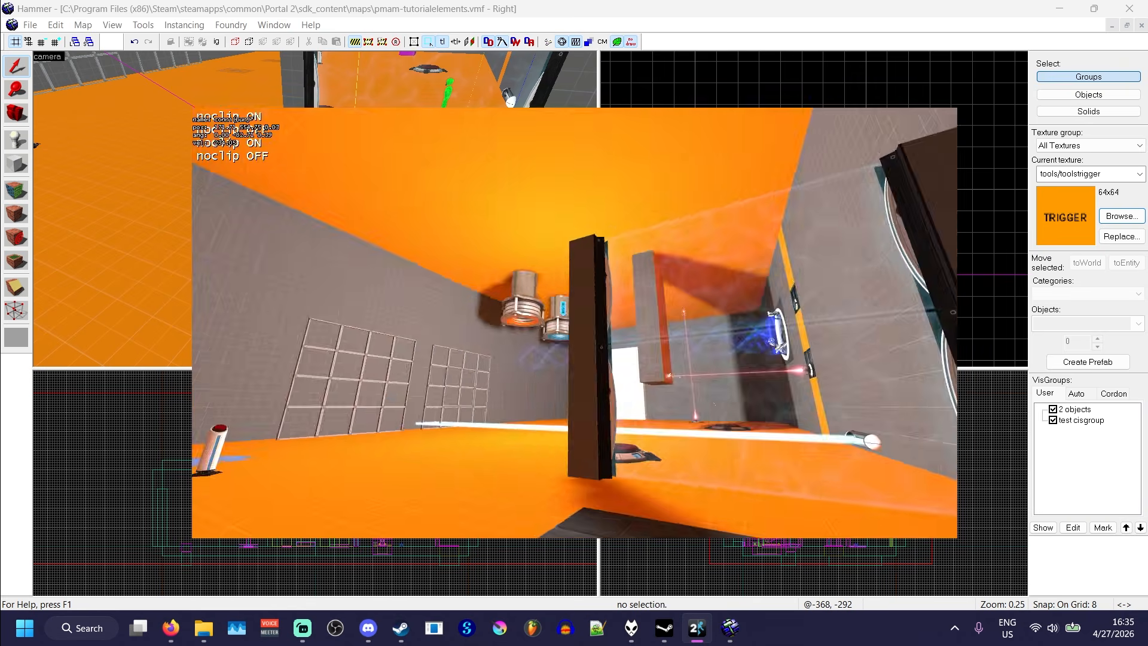
{"action": "key", "text": "s"}
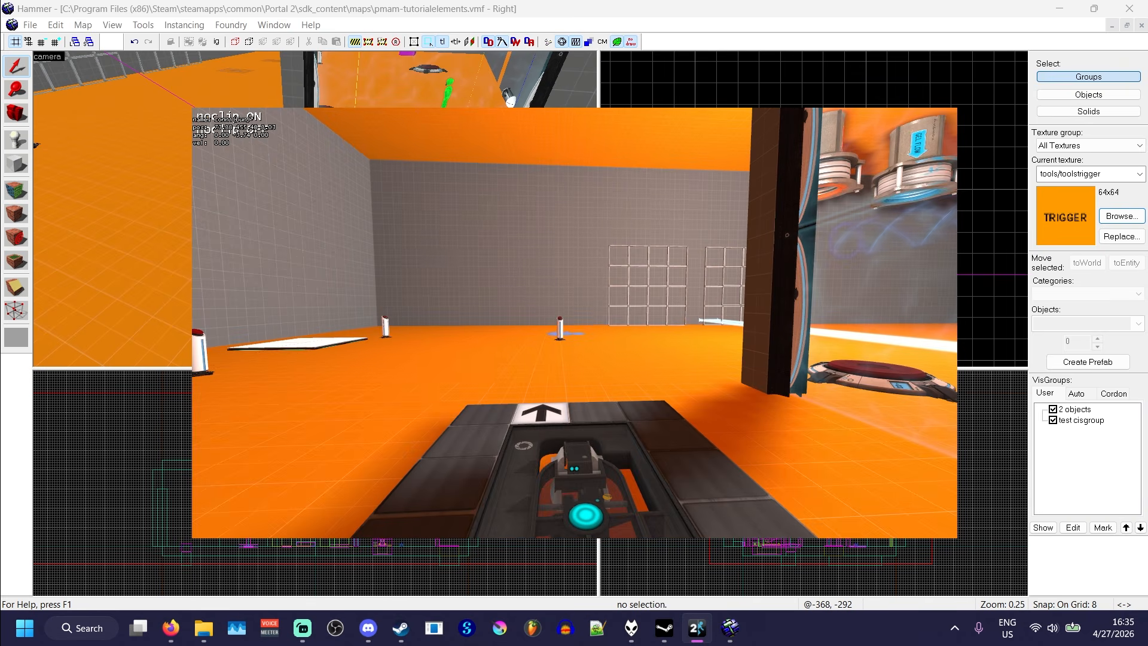
{"action": "key", "text": "w"}
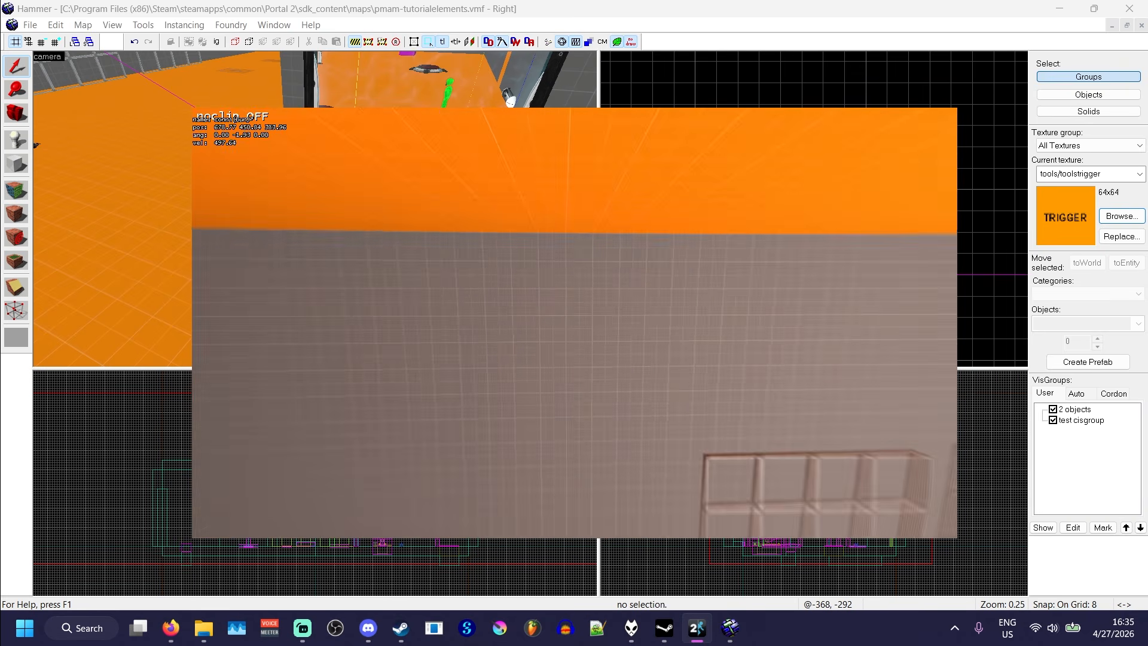
{"action": "key", "text": "w"}
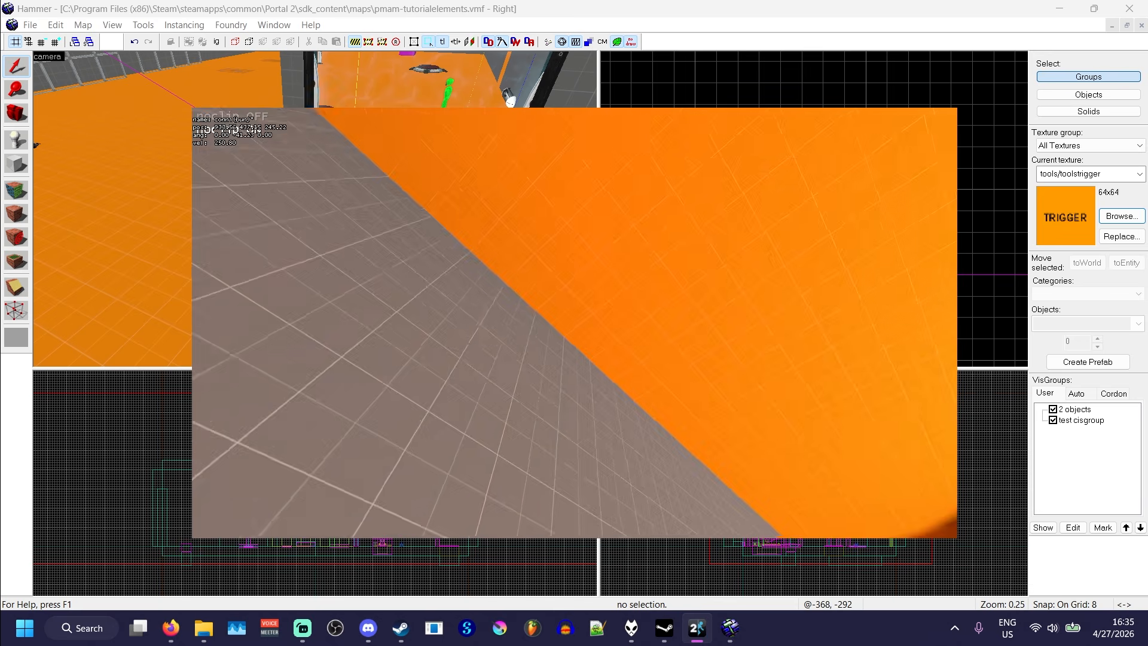
{"action": "key", "text": "Escape"}
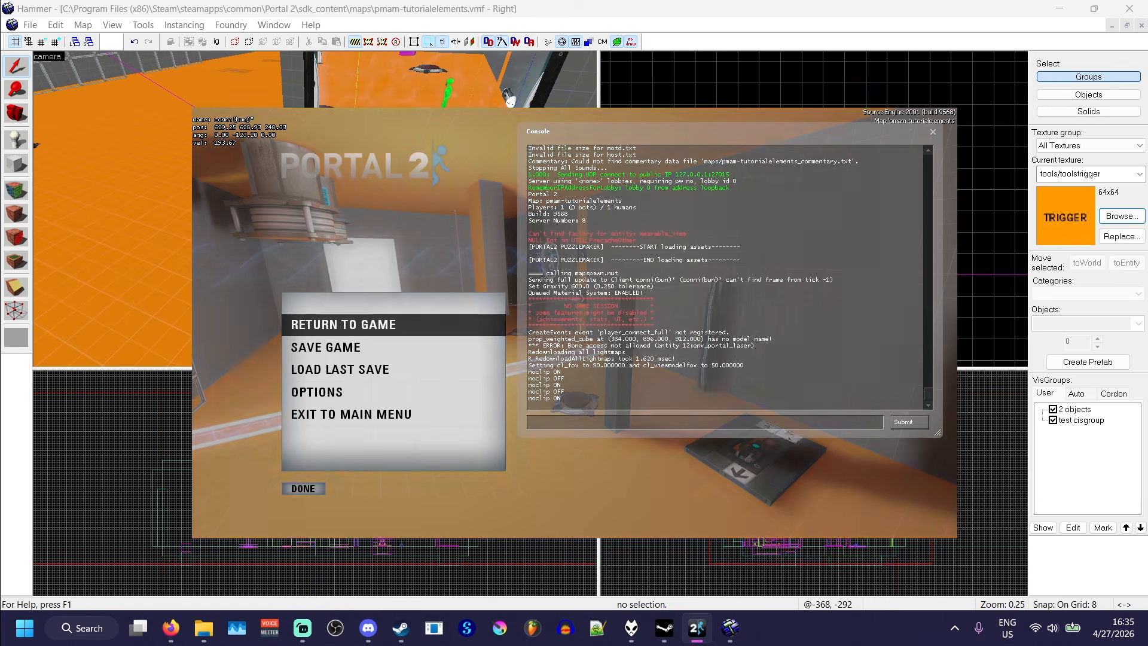
Set the faith plate trigger_catapult's Player Speed and Physics Object Speed to 525, and rerun the map to test it.
{"action": "left_click", "coordinate": [730, 67]}
{"action": "double_click", "coordinate": [388, 223]}
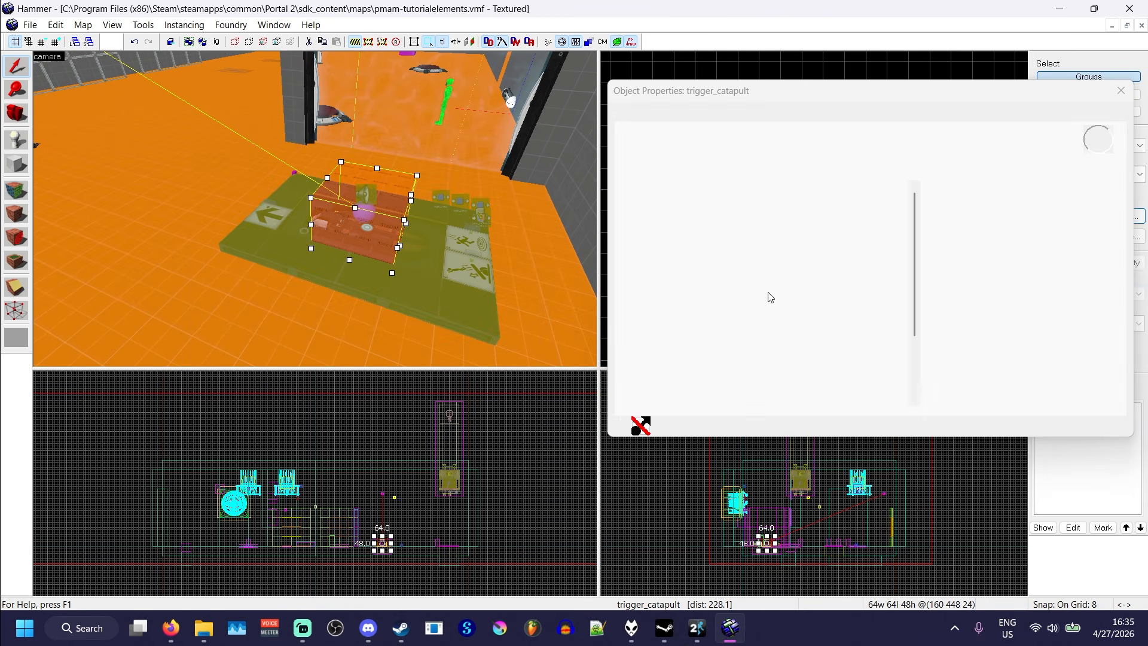
{"action": "left_click", "coordinate": [779, 344]}
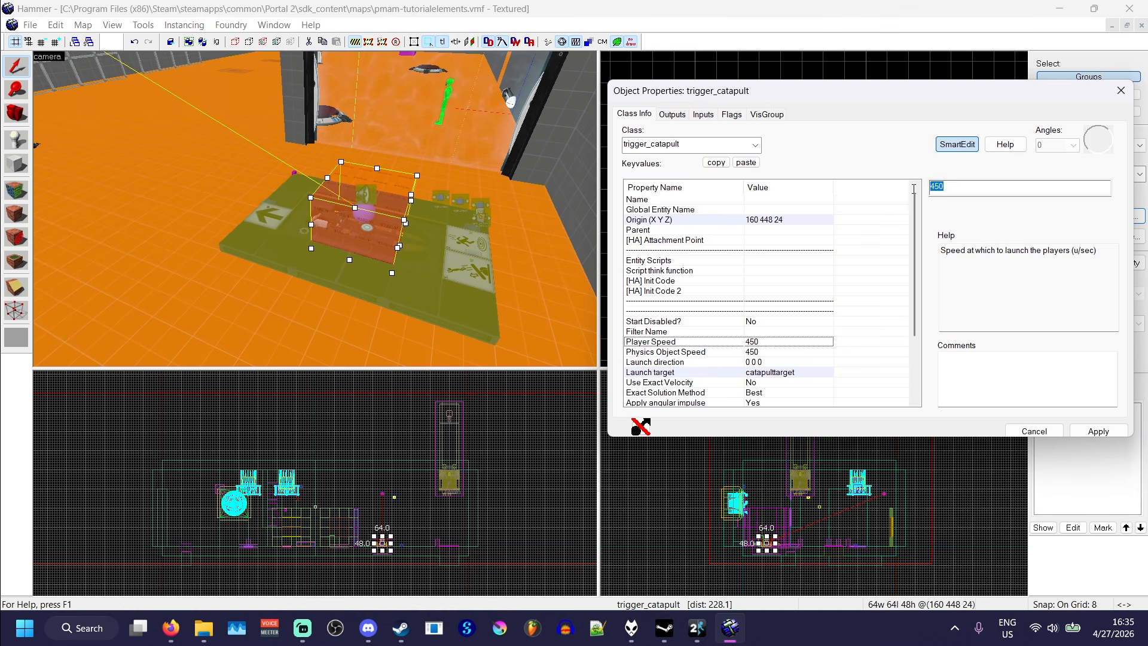
{"action": "type", "text": "525"}
{"action": "left_click", "coordinate": [779, 352]}
{"action": "left_click_drag", "start_coordinate": [956, 187], "coordinate": [903, 204]}
{"action": "type", "text": "52"}
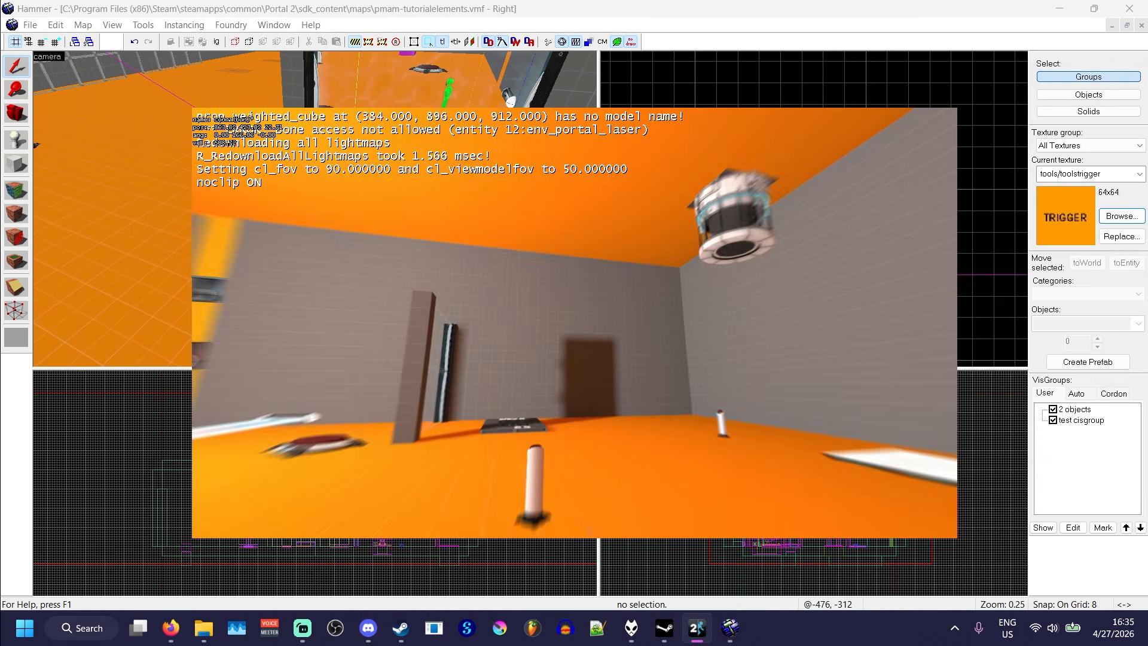
{"action": "key", "text": "w"}
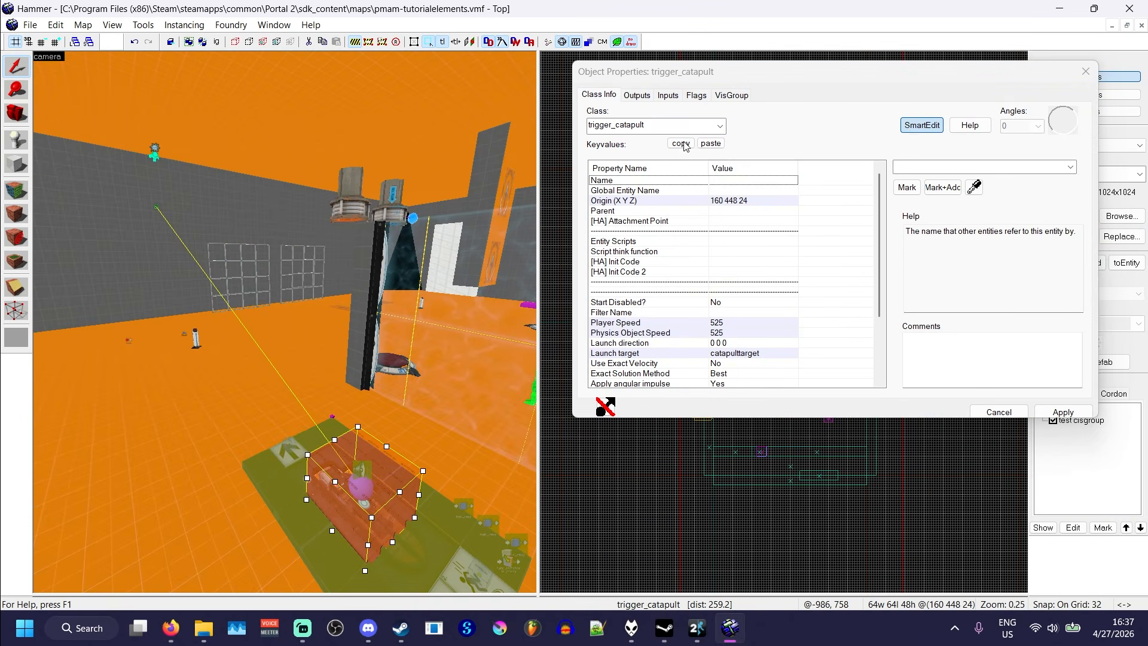
Enable the VPhysics Objects flag on the faith plate's trigger_catapult, apply it, close the properties and clear the selection.
{"action": "left_click", "coordinate": [697, 95]}
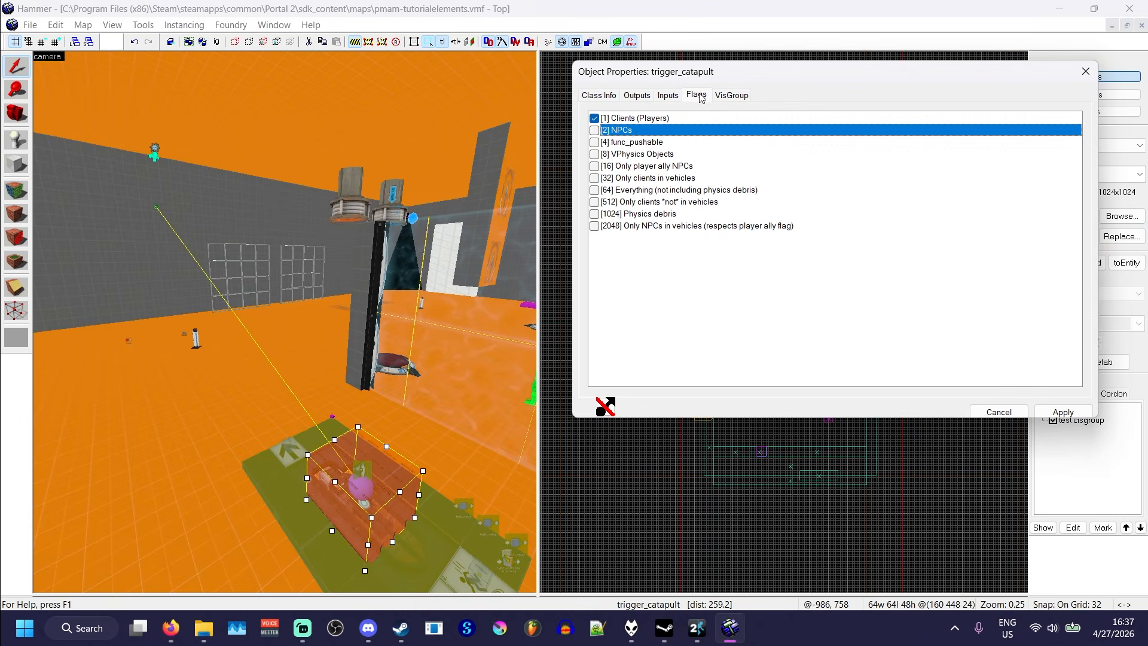
{"action": "left_click", "coordinate": [594, 155]}
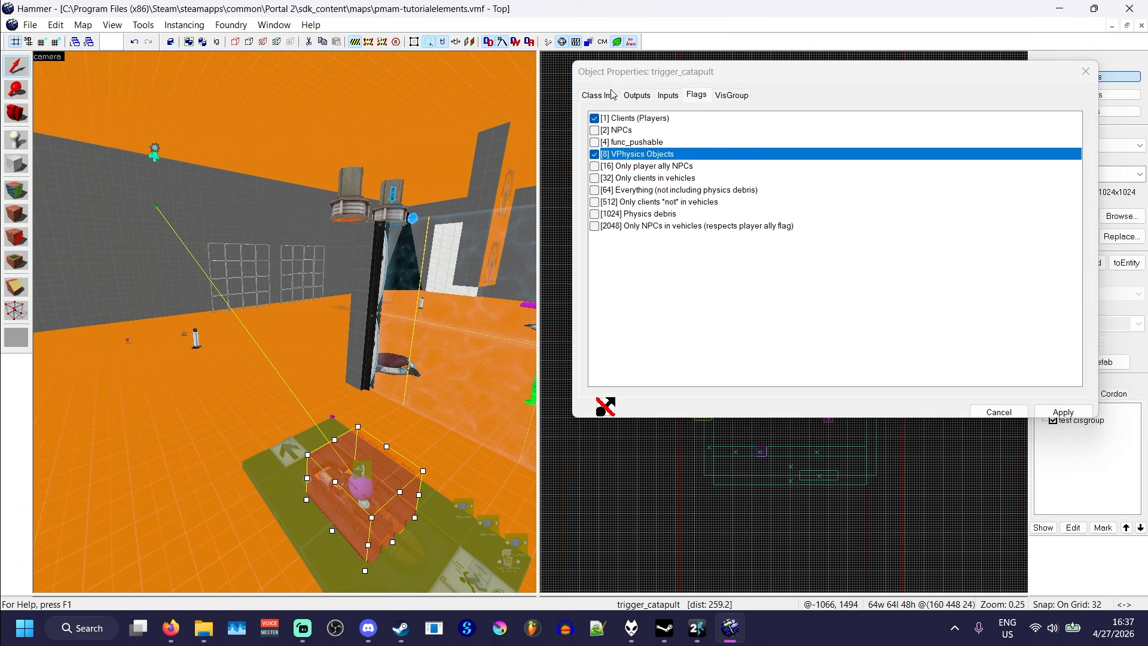
{"action": "left_click", "coordinate": [1053, 412]}
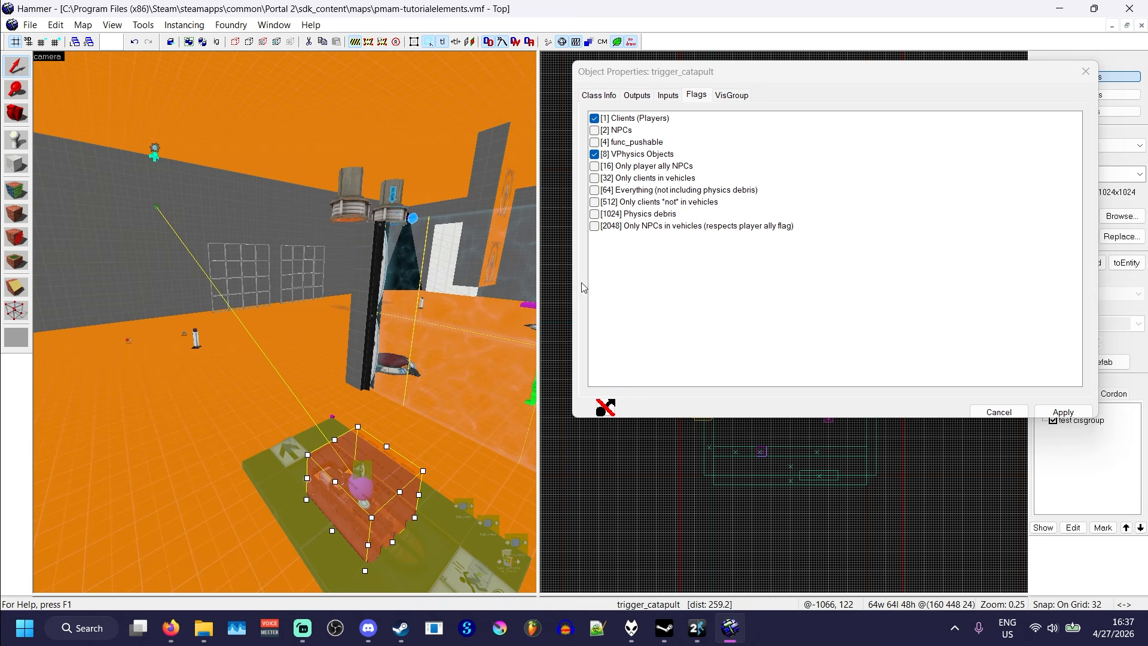
{"action": "left_click", "coordinate": [599, 96]}
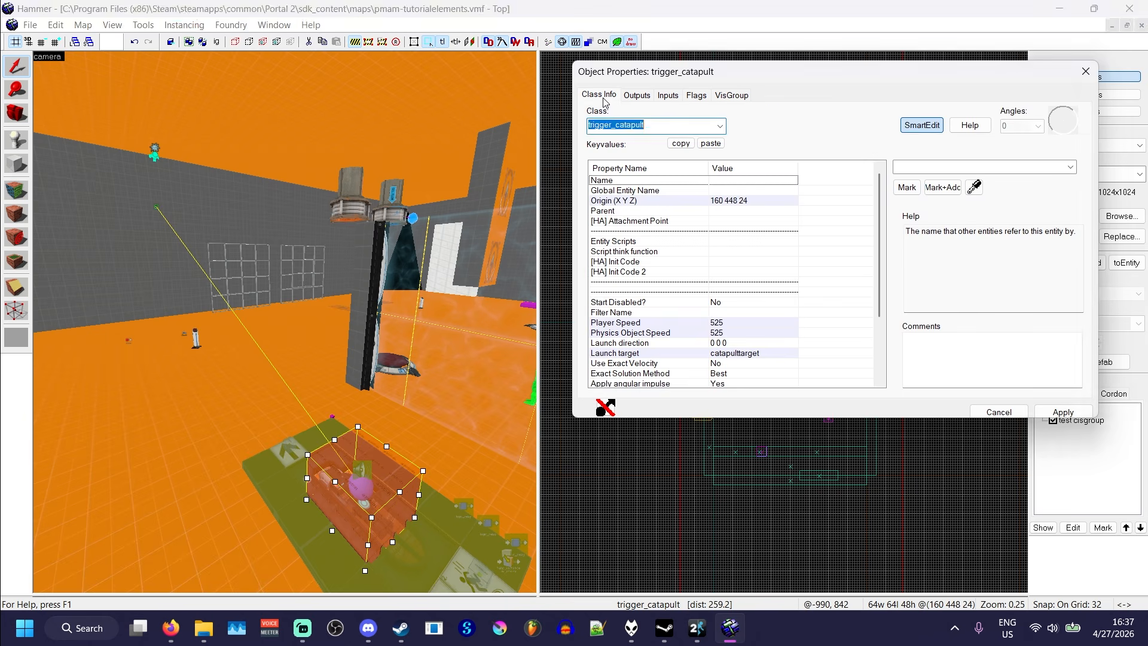
{"action": "left_click", "coordinate": [997, 412]}
{"action": "key", "text": "Escape"}
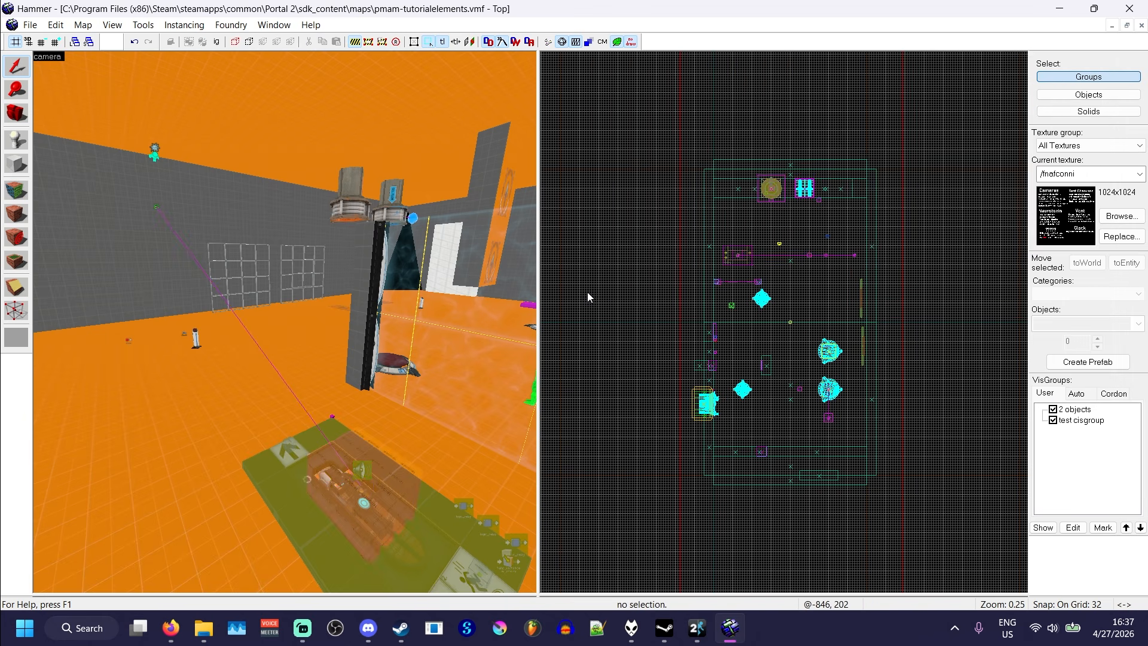
Create a 128 x 128 x 64 tools/toolstrigger block on the floor in the empty room corner, using a grid of 64.
{"action": "key", "text": "z"}
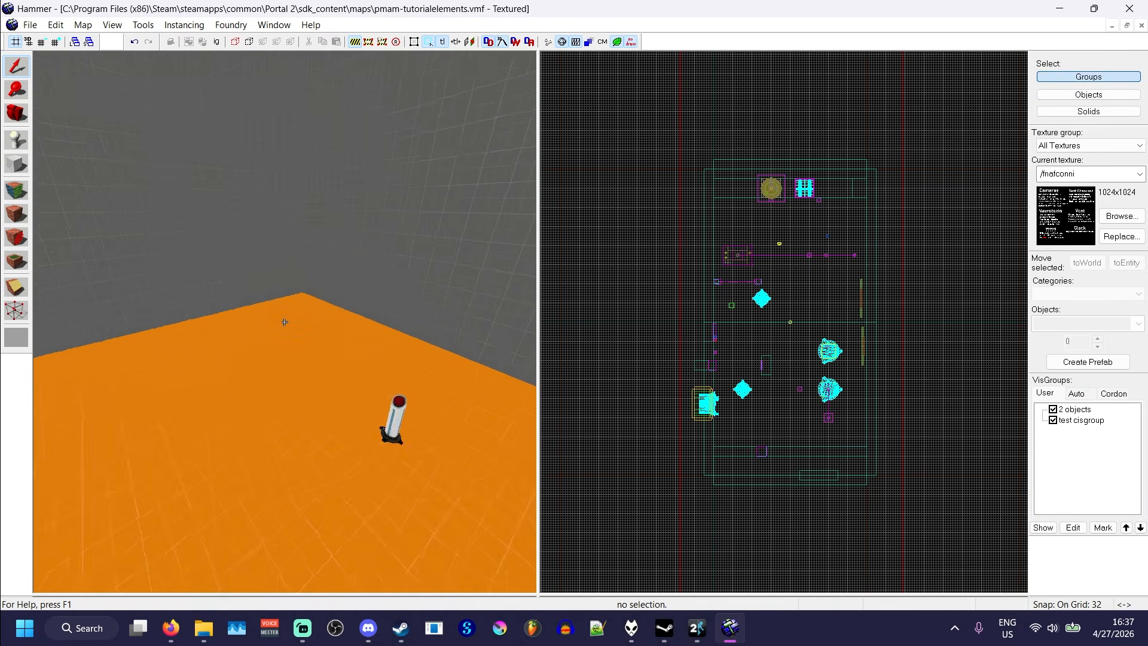
{"action": "key", "text": "z"}
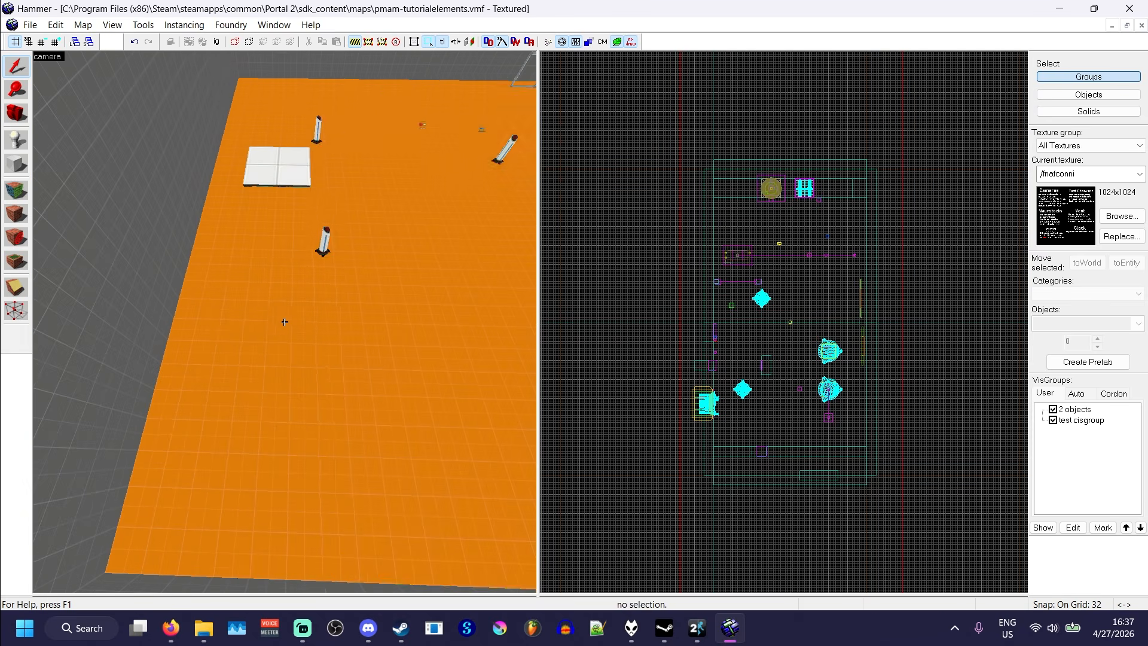
{"action": "left_click", "coordinate": [268, 338]}
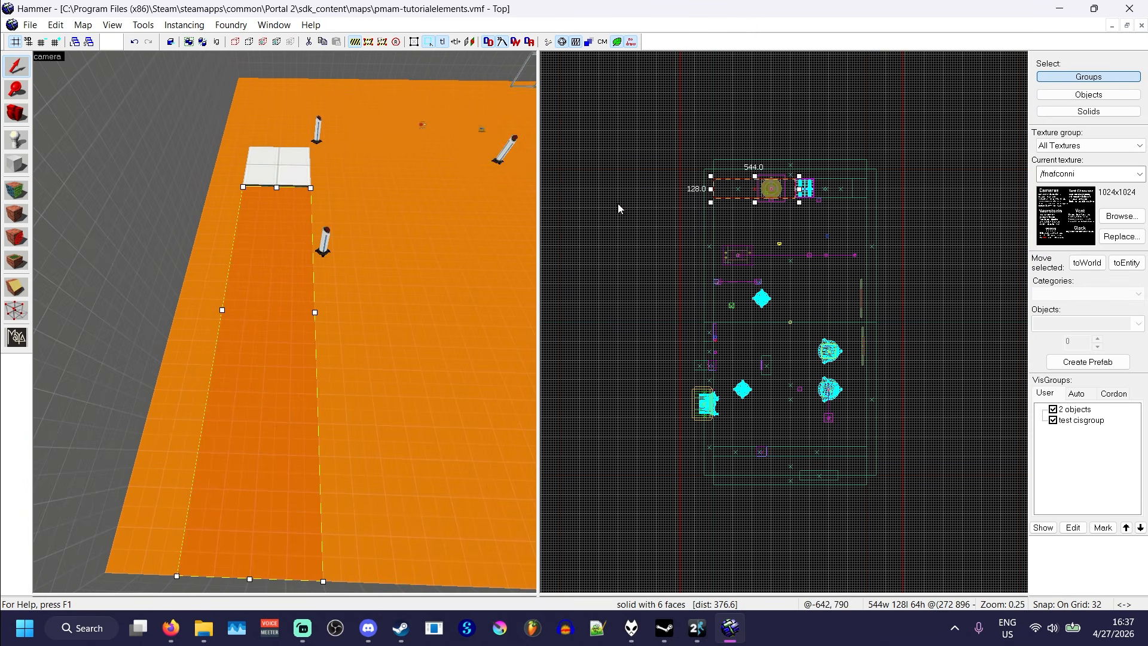
{"action": "scroll", "coordinate": [732, 181], "scroll_direction": "up", "scroll_amount": 6}
{"action": "key", "text": "]"}
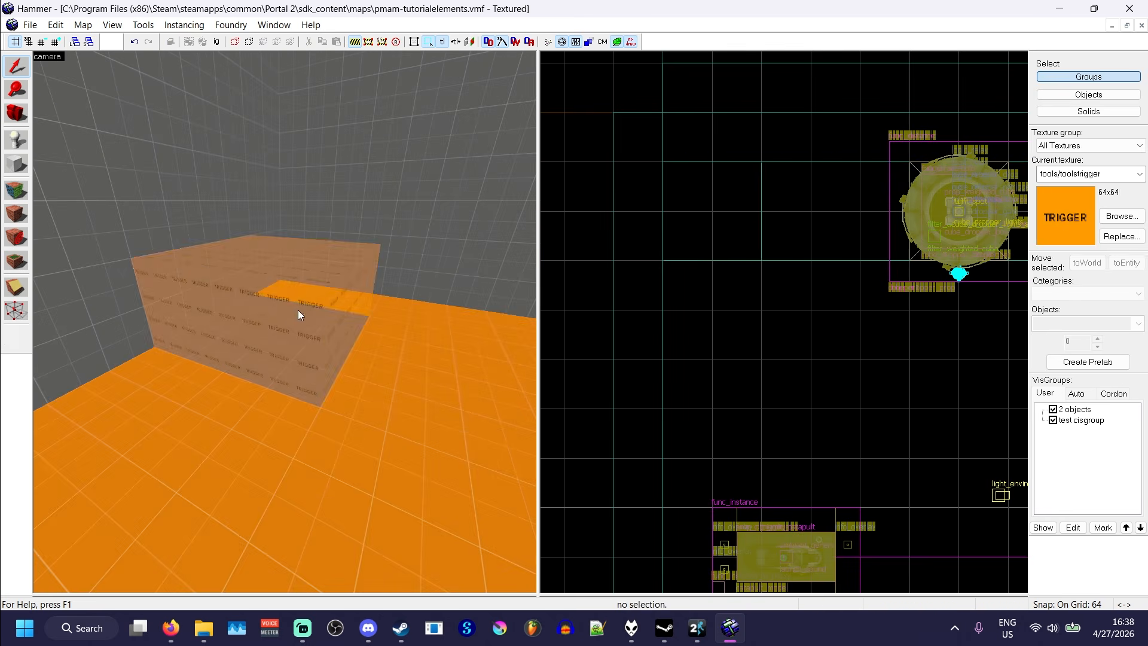
Turn the new trigger block into a trigger_catapult entity, apply it and close its properties.
{"action": "left_click", "coordinate": [298, 310]}
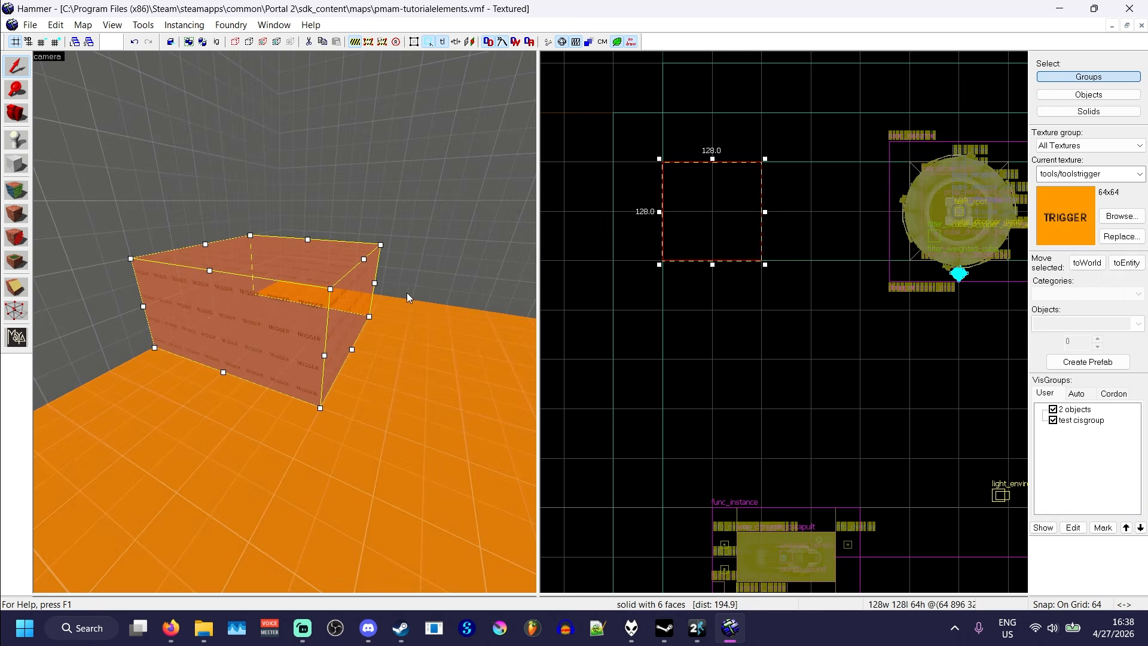
{"action": "key", "text": "alt+Return"}
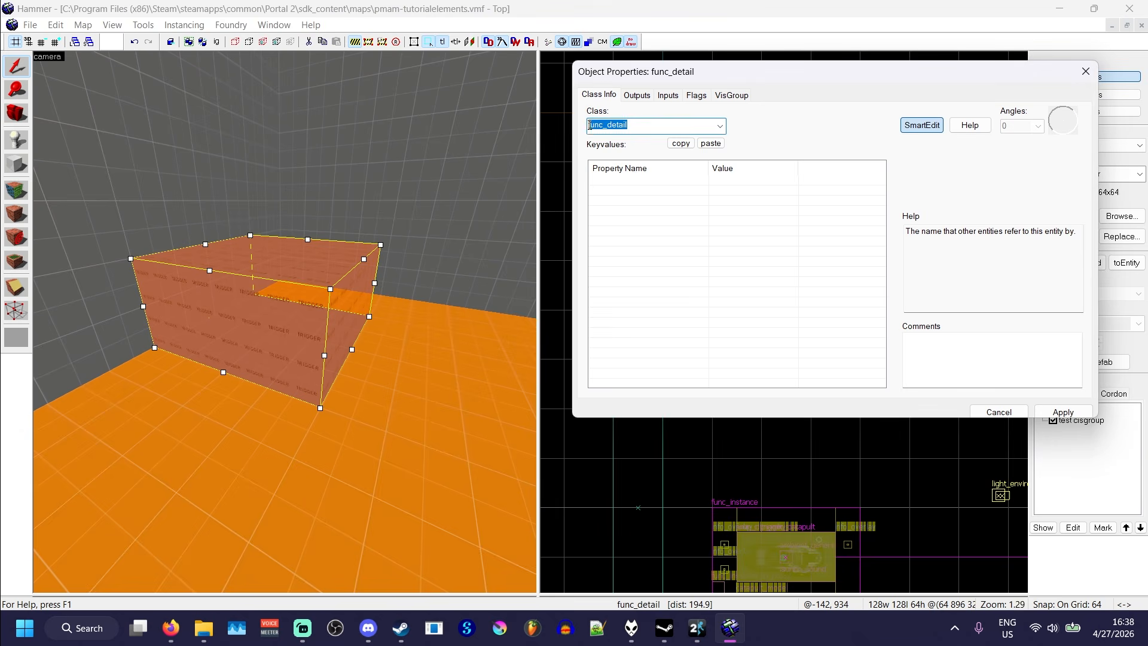
{"action": "type", "text": "catap"}
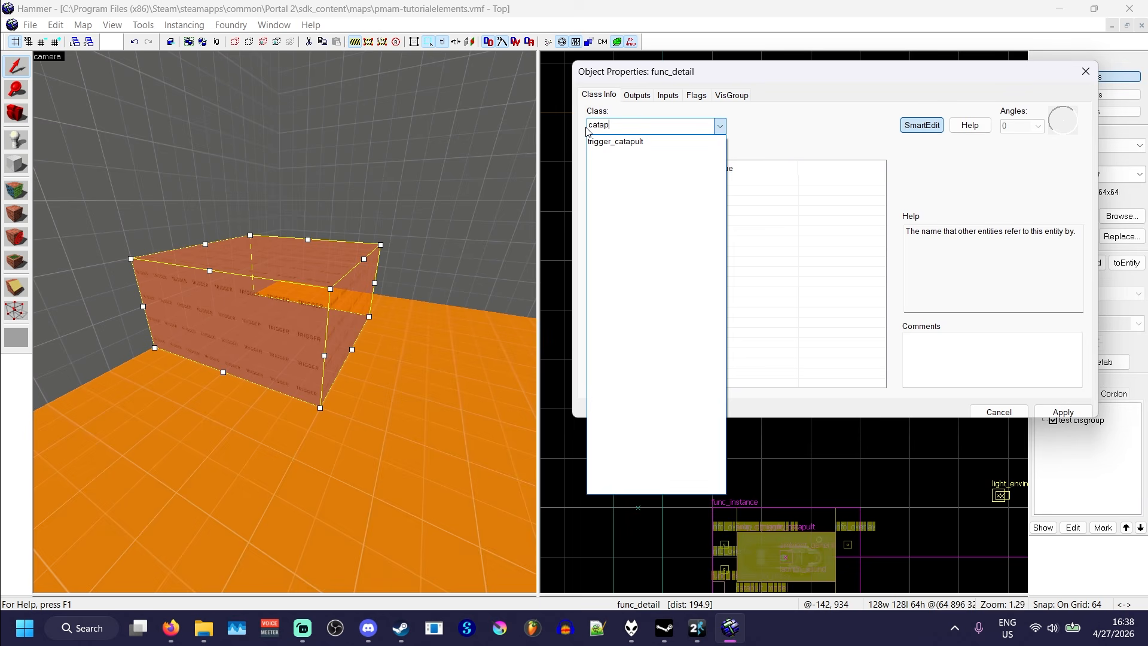
{"action": "left_click", "coordinate": [616, 141]}
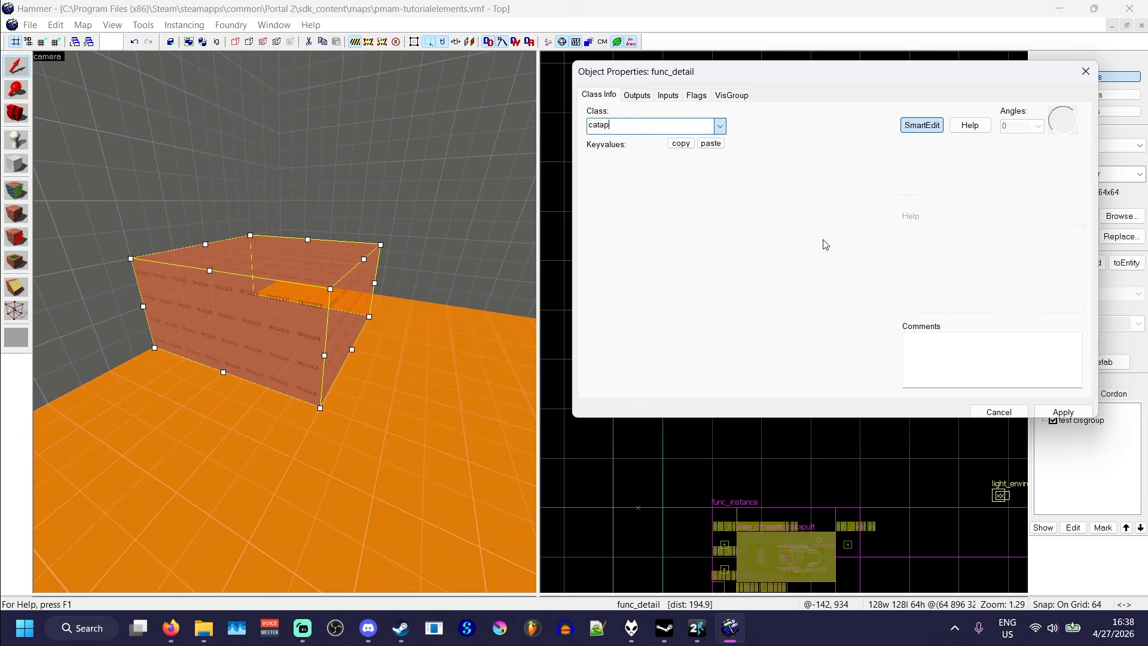
{"action": "left_click", "coordinate": [1053, 414]}
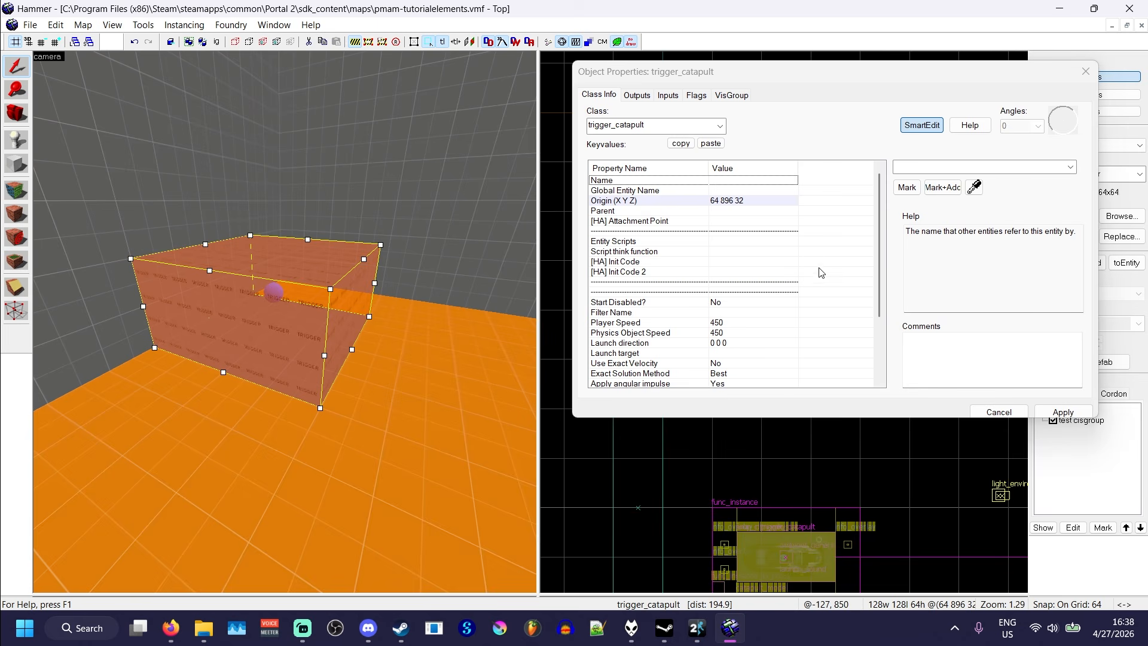
{"action": "left_click", "coordinate": [992, 414]}
Place an info_target entity on the far wall facing the new trigger_catapult.
{"action": "double_click", "coordinate": [1091, 325]}
{"action": "type", "text": "g"}
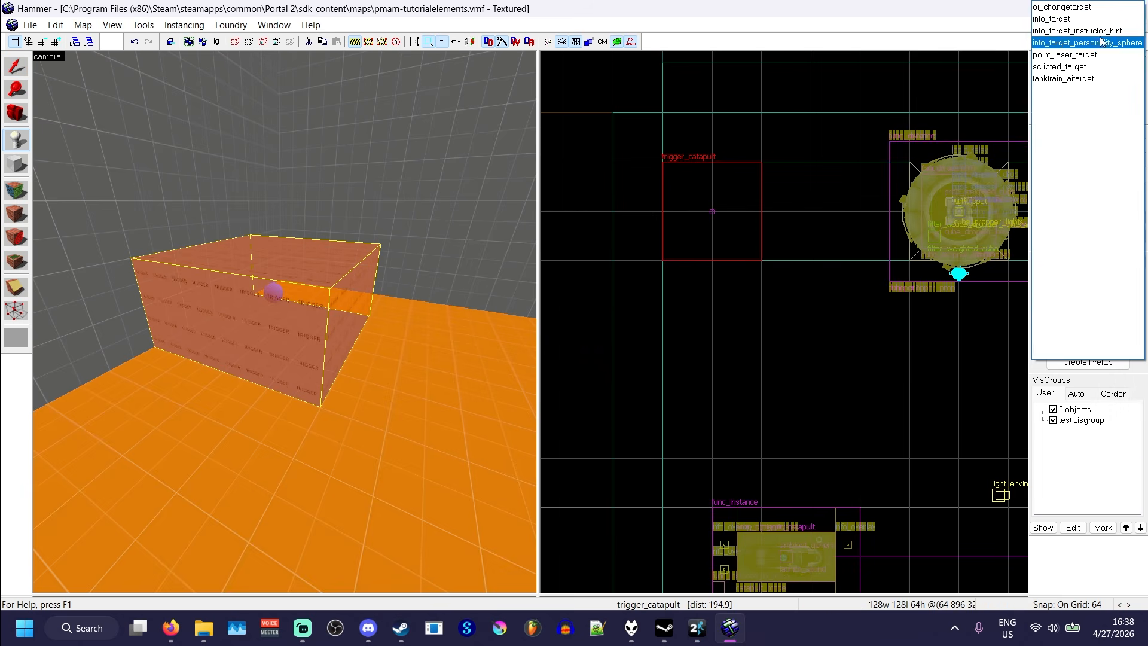
{"action": "left_click", "coordinate": [1075, 19]}
{"action": "key", "text": "z"}
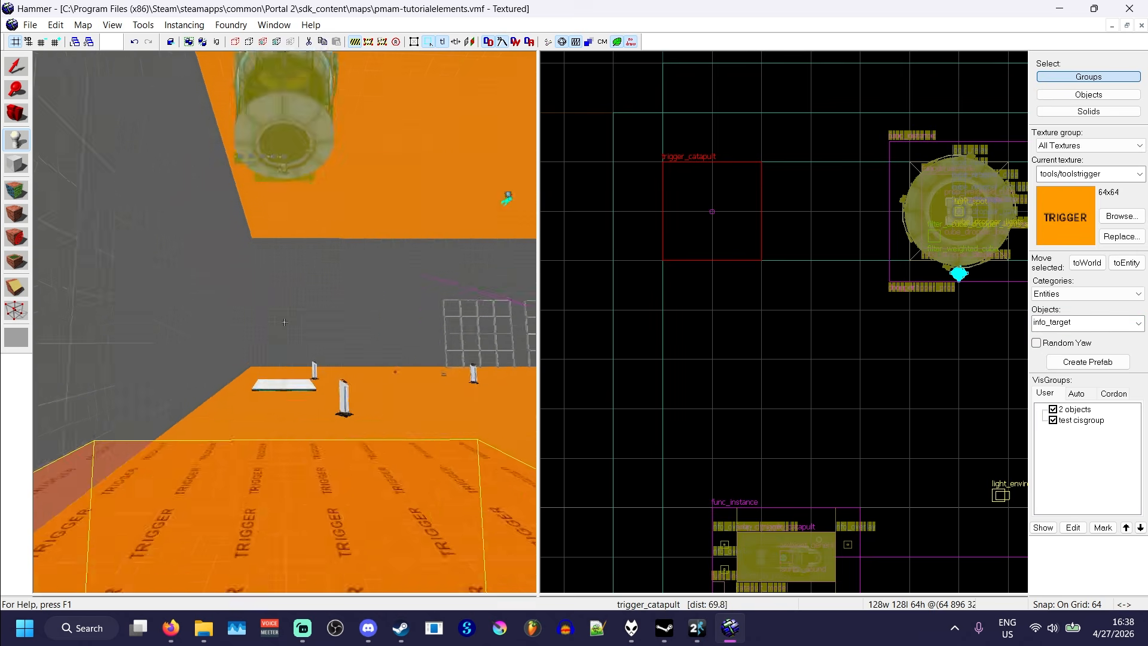
{"action": "left_click", "coordinate": [285, 322]}
{"action": "key", "text": "z"}
{"action": "key", "text": "shift+s"}
Name the new info_target on the far wall flingtarget.
{"action": "key", "text": "z"}
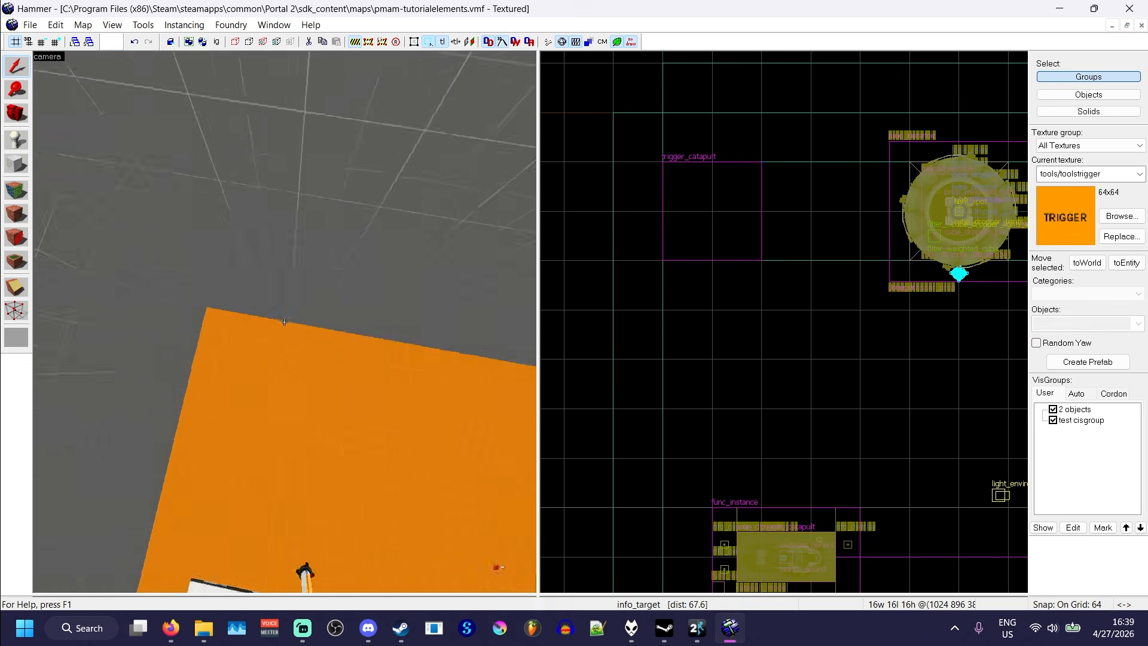
{"action": "key", "text": "z"}
{"action": "double_click", "coordinate": [317, 323]}
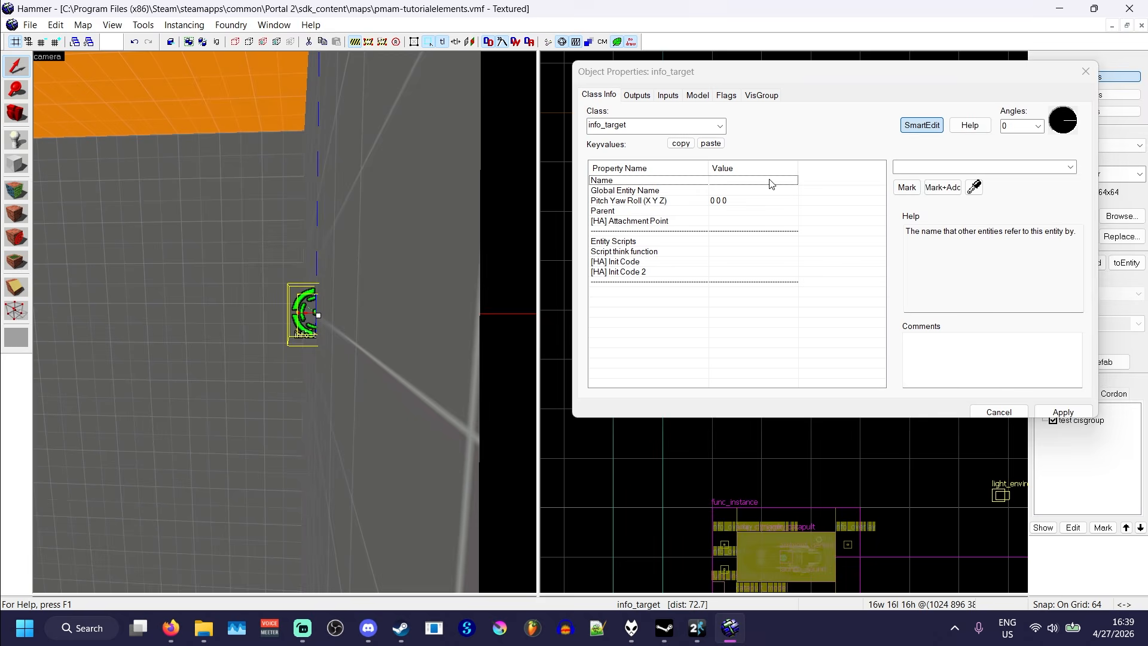
{"action": "left_click", "coordinate": [906, 168]}
{"action": "type", "text": "flingtarget"}
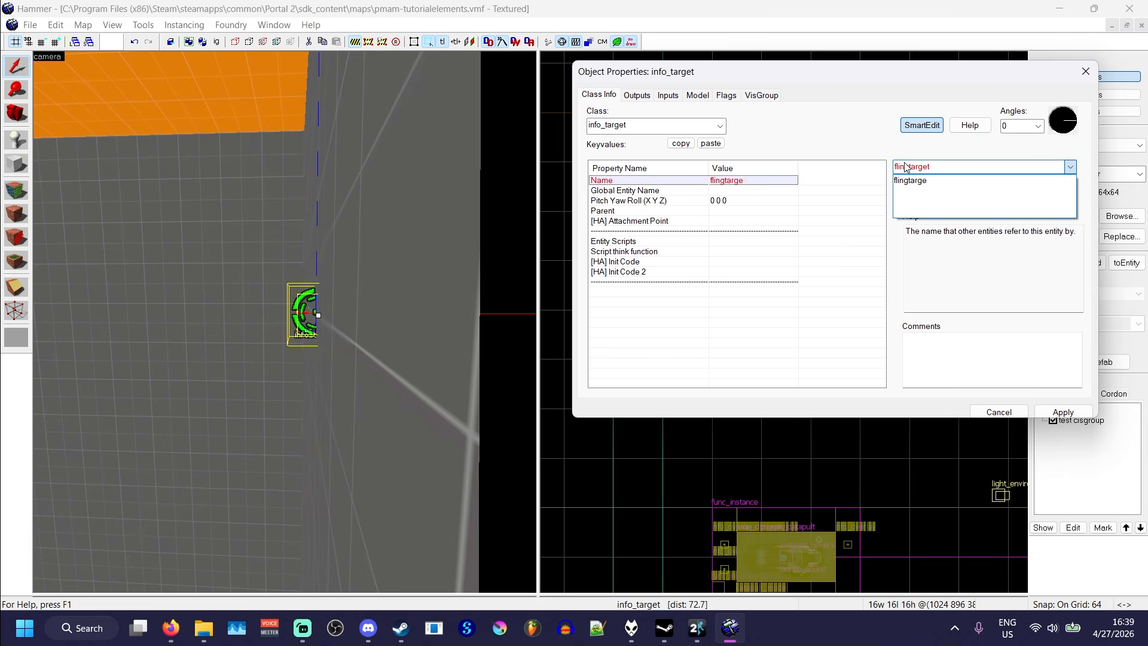
{"action": "left_click", "coordinate": [825, 160]}
Set the new floor trigger_catapult's Launch target to flingtarget.
{"action": "key", "text": "z"}
{"action": "key", "text": "z"}
{"action": "left_click", "coordinate": [284, 322]}
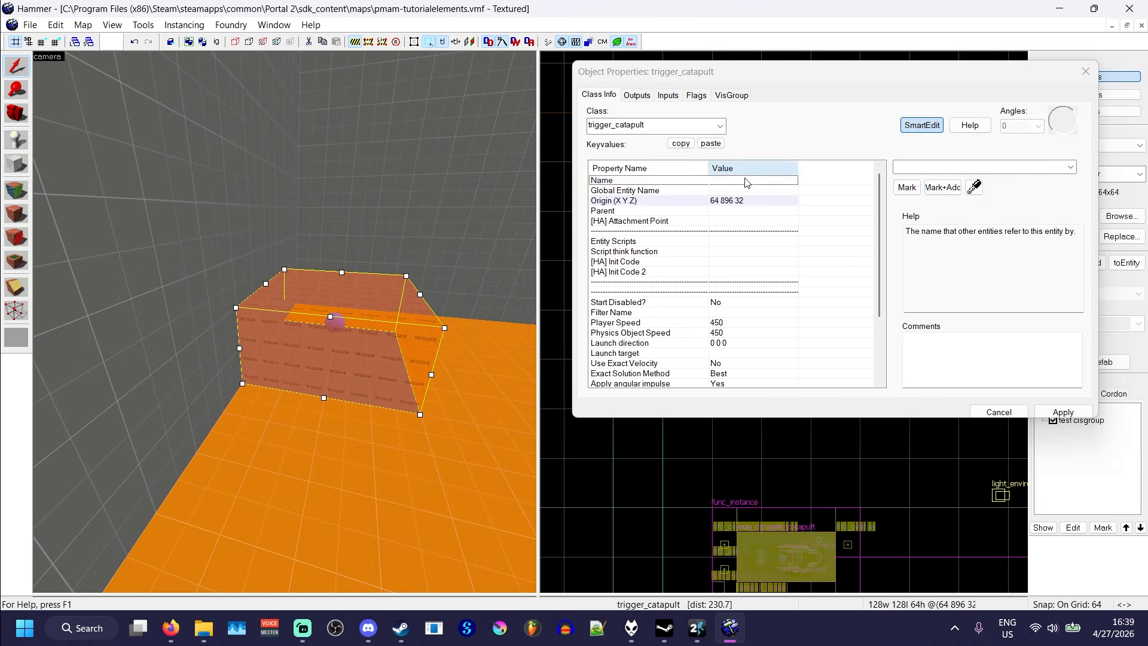
{"action": "scroll", "coordinate": [747, 248], "scroll_direction": "down", "scroll_amount": 3}
{"action": "left_click", "coordinate": [616, 274]}
{"action": "left_click", "coordinate": [1099, 160]}
{"action": "left_click", "coordinate": [1070, 167]}
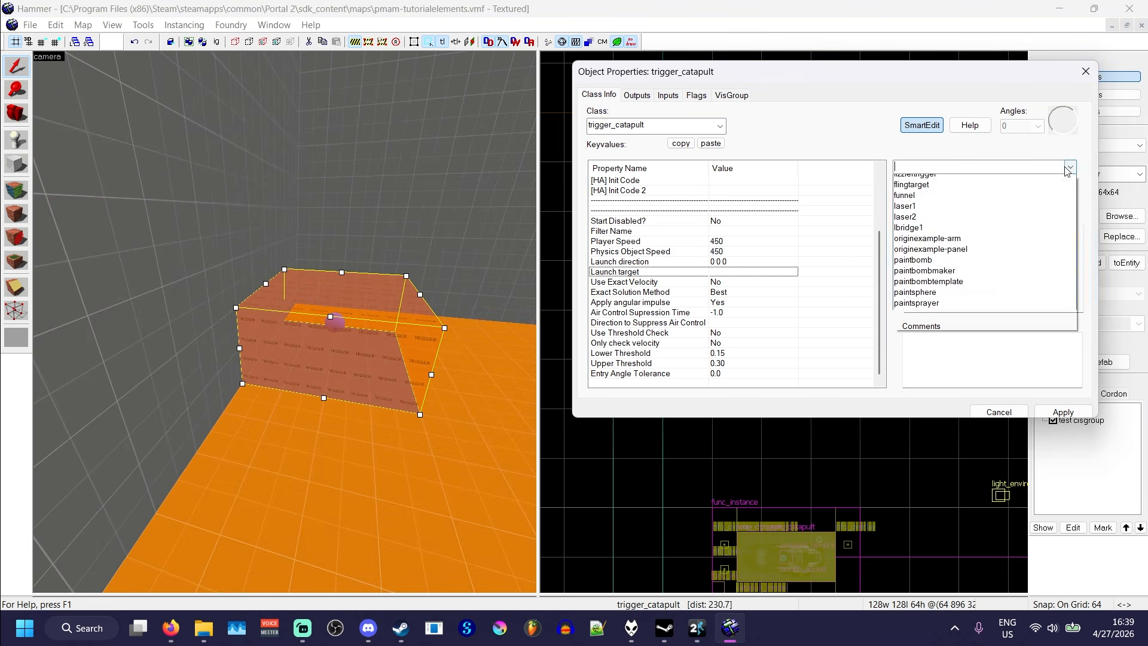
{"action": "left_click", "coordinate": [933, 254]}
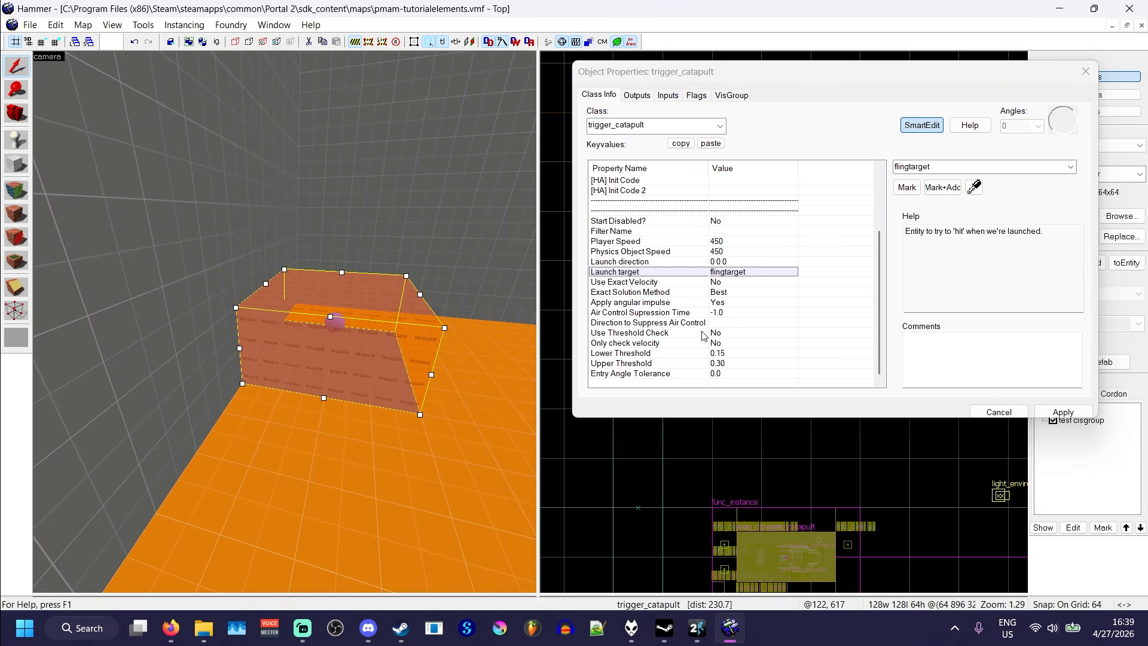
Set the floor trigger_catapult's Player Speed and Physics Object Speed both to 550.
{"action": "left_click", "coordinate": [627, 333]}
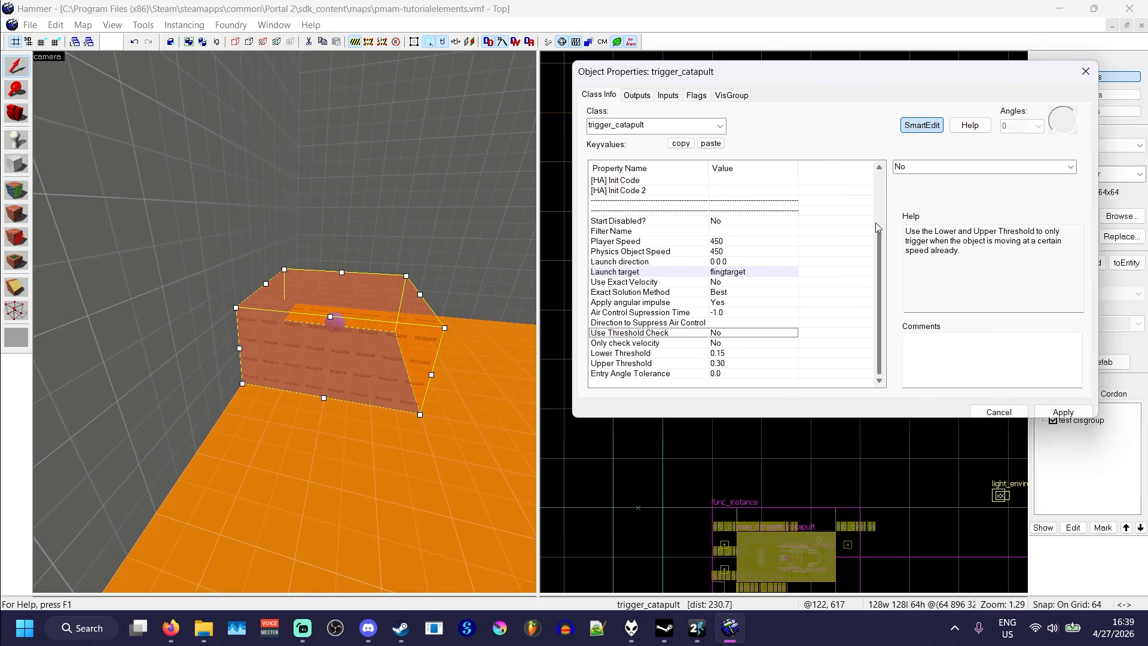
{"action": "left_click", "coordinate": [703, 241]}
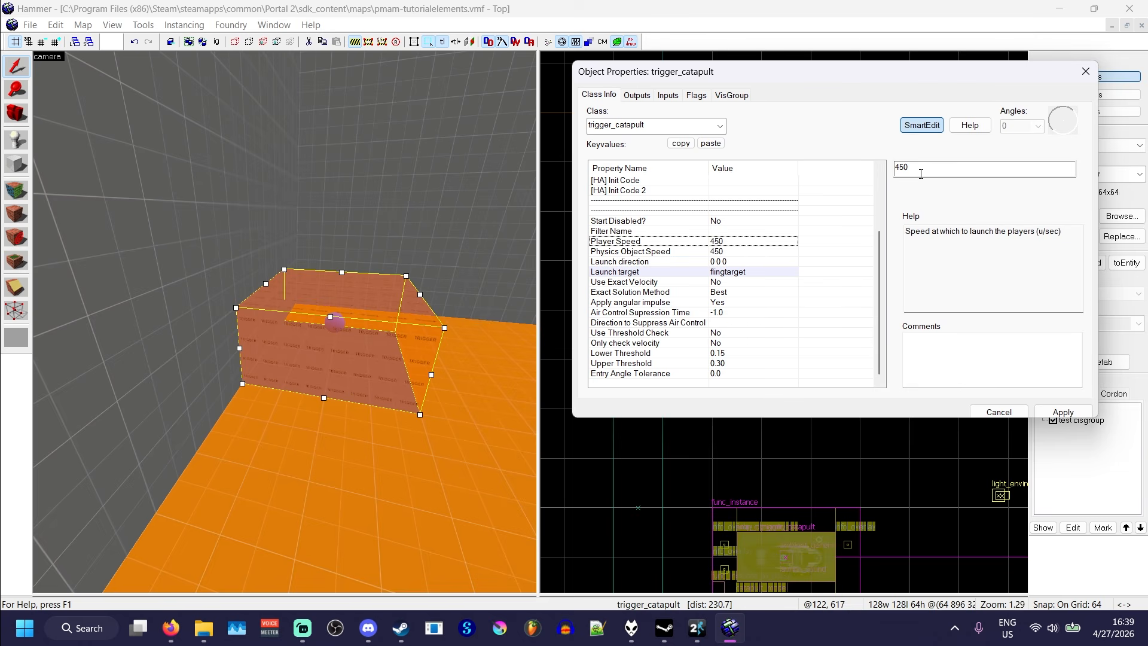
{"action": "left_click_drag", "start_coordinate": [921, 172], "coordinate": [850, 180]}
{"action": "type", "text": "5"}
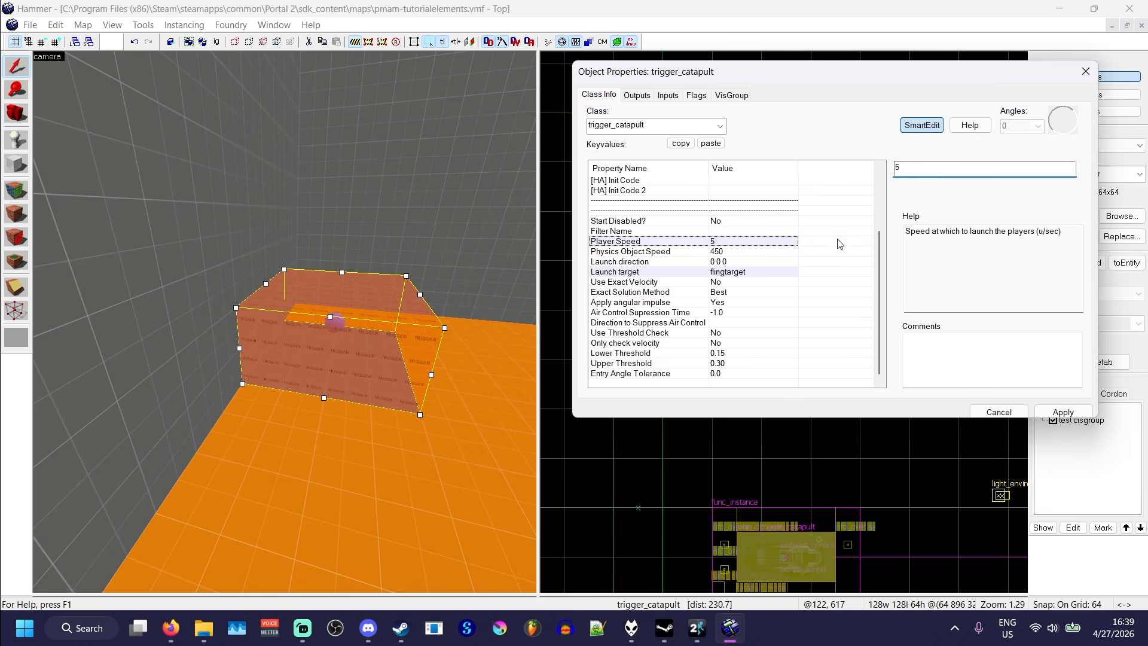
{"action": "type", "text": "50"}
{"action": "left_click", "coordinate": [725, 253]}
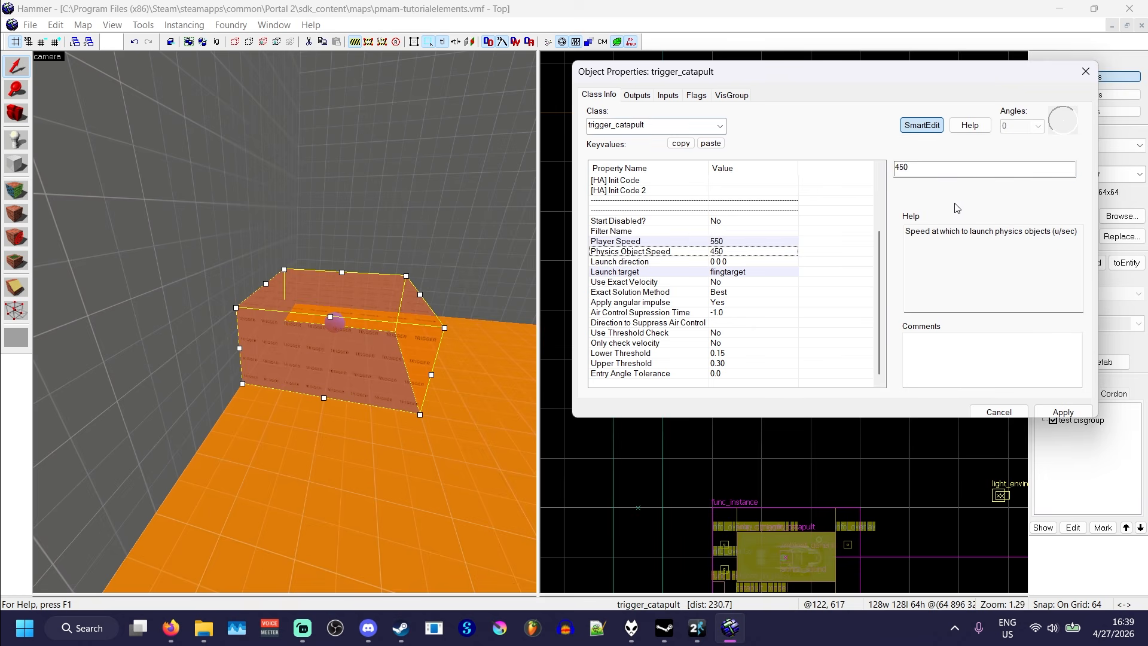
{"action": "type", "text": "550"}
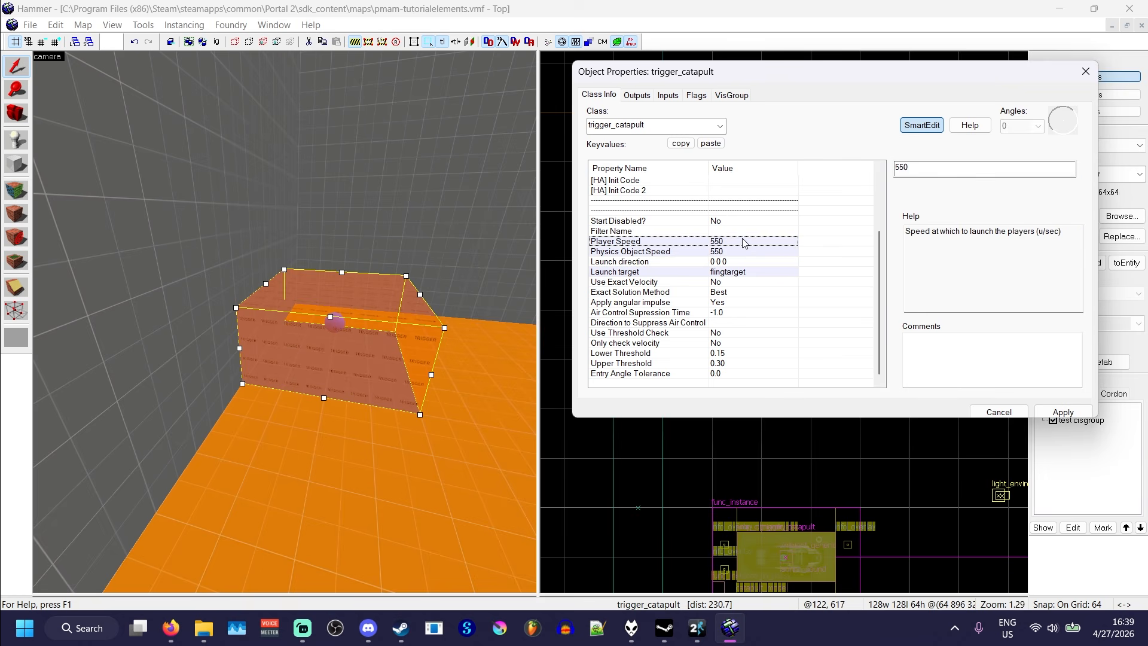
{"action": "left_click", "coordinate": [751, 281]}
{"action": "left_click", "coordinate": [740, 250]}
{"action": "left_click", "coordinate": [750, 344]}
{"action": "left_click", "coordinate": [749, 354]}
Switch to Portal 2, turn on the cl_showpos readout with a console command and resume the game.
{"action": "left_click", "coordinate": [699, 628]}
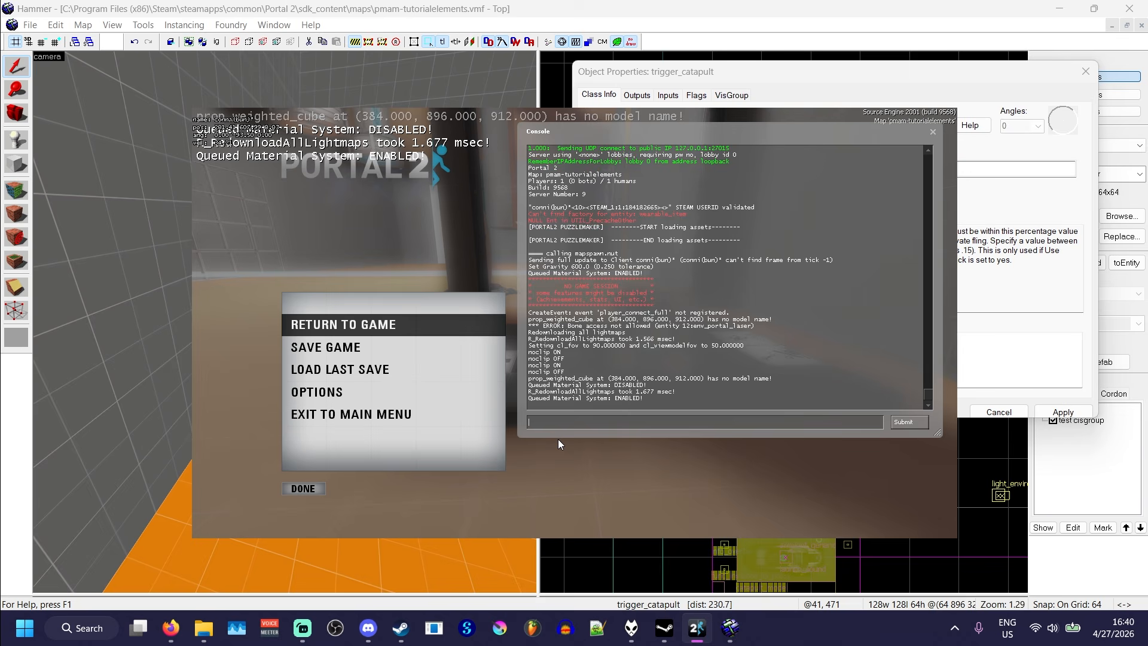
{"action": "type", "text": "cl_showpos 1"}
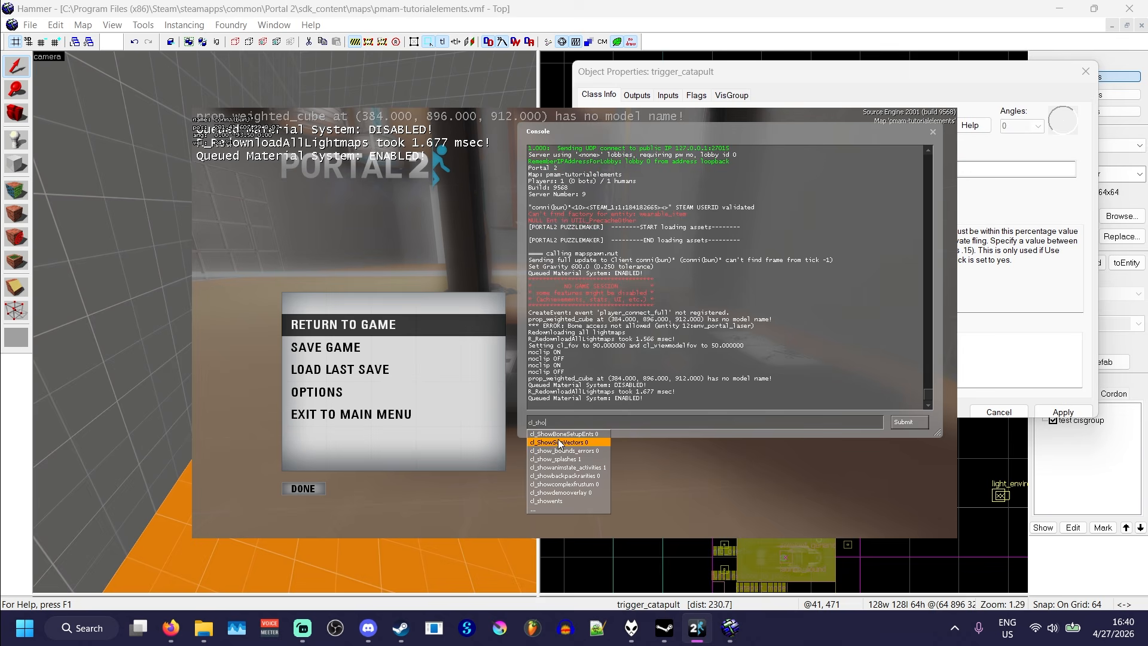
{"action": "key", "text": "Return"}
{"action": "key", "text": "Escape"}
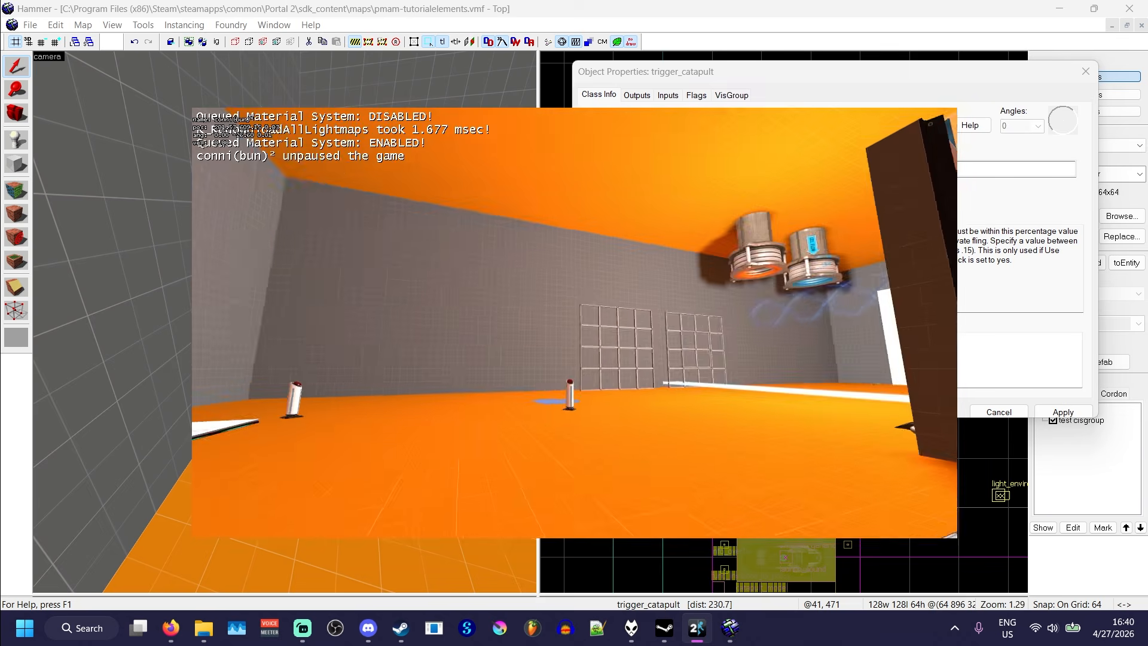
Use the developer console command to clear the debug messages covering the position readout and resume the game.
{"action": "key", "text": "grave"}
{"action": "type", "text": "de"}
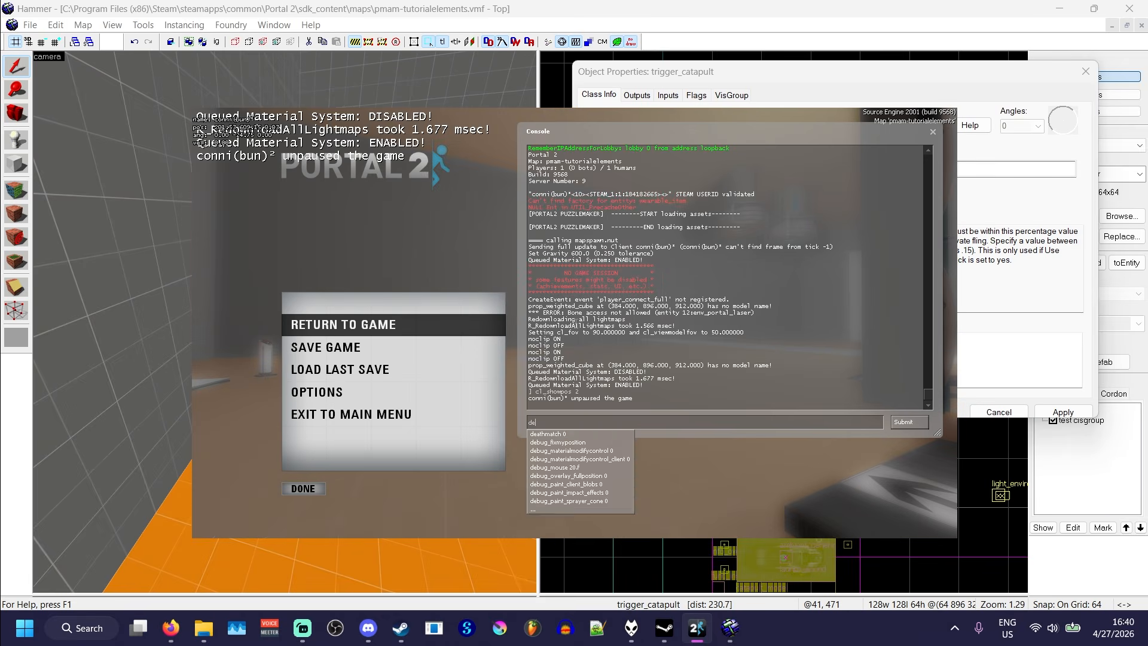
{"action": "type", "text": "veloper 1"}
{"action": "key", "text": "Return"}
{"action": "key", "text": "Escape"}
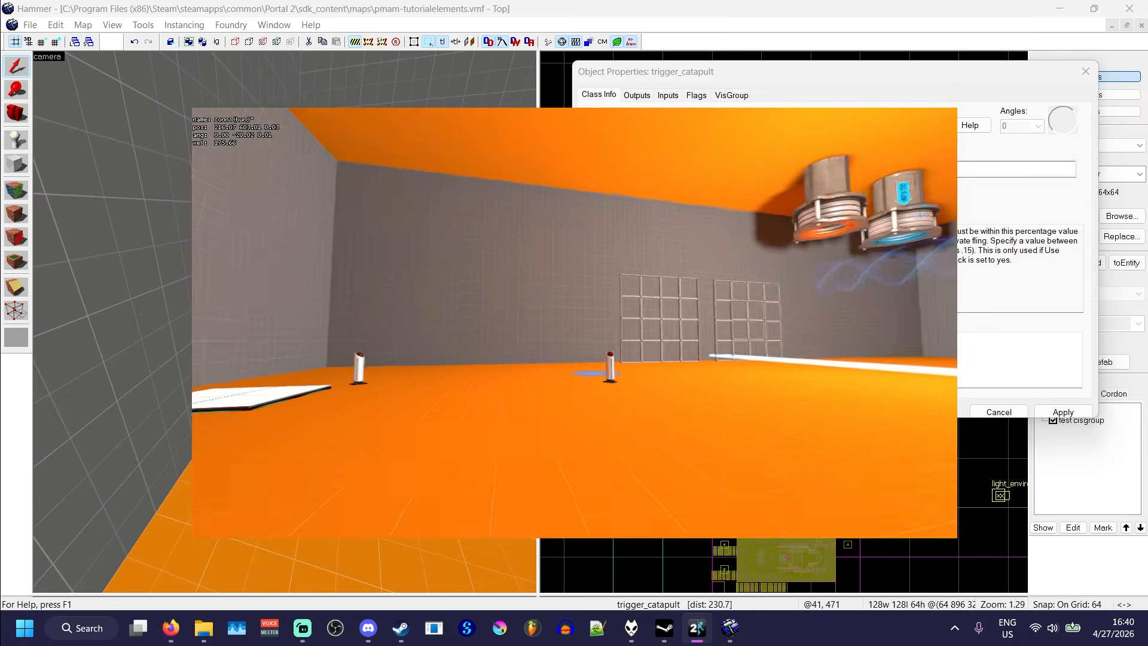
Move around the test room, flying up and dropping to the floor, and examine the player's velocity readout.
{"action": "key", "text": "d"}
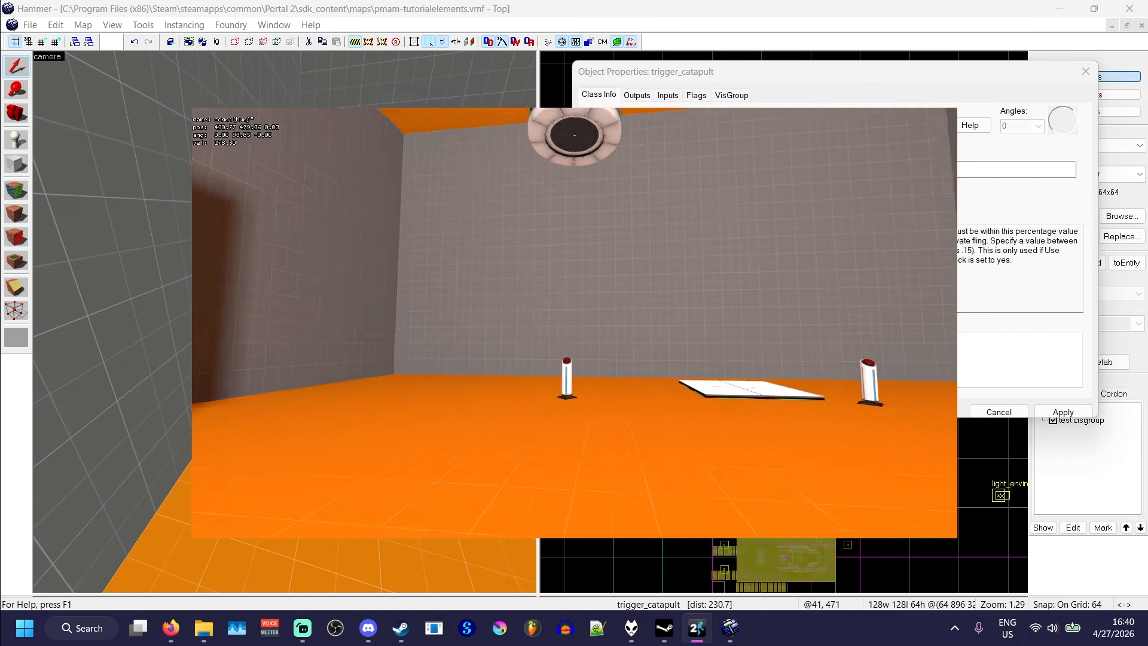
{"action": "key", "text": "s"}
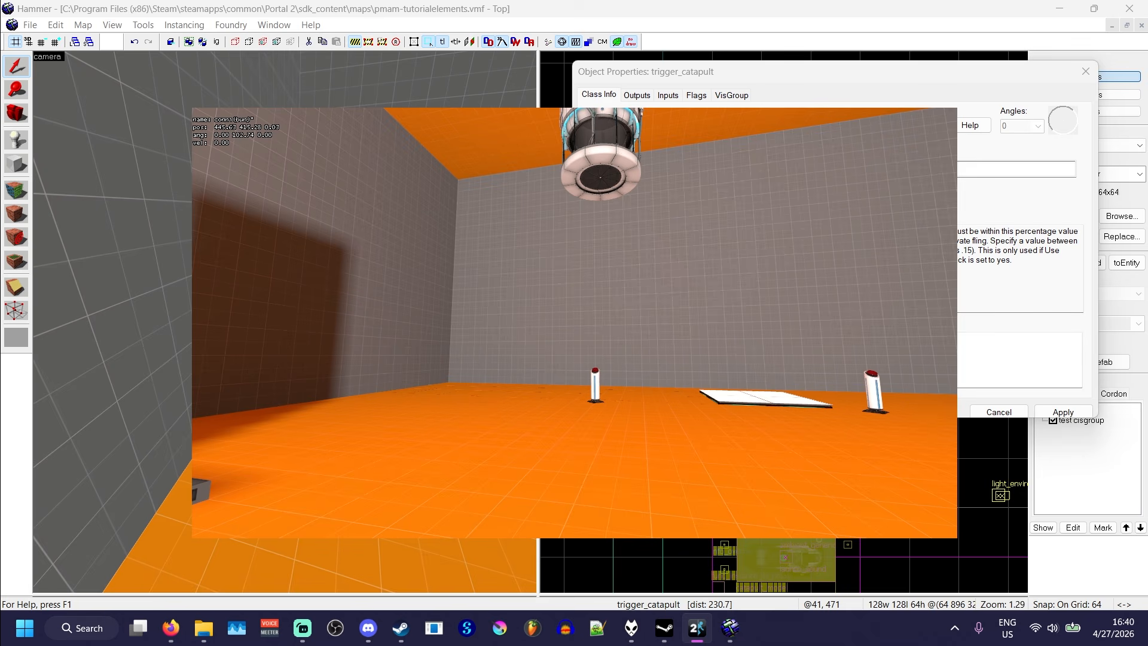
{"action": "key", "text": "d"}
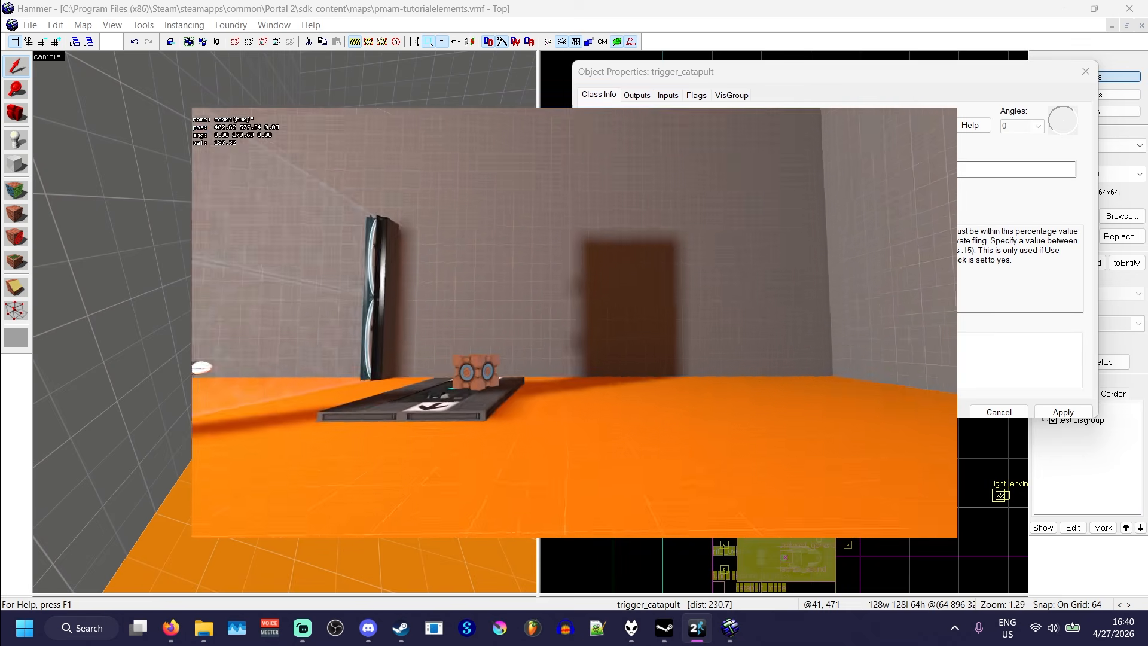
{"action": "key", "text": "s"}
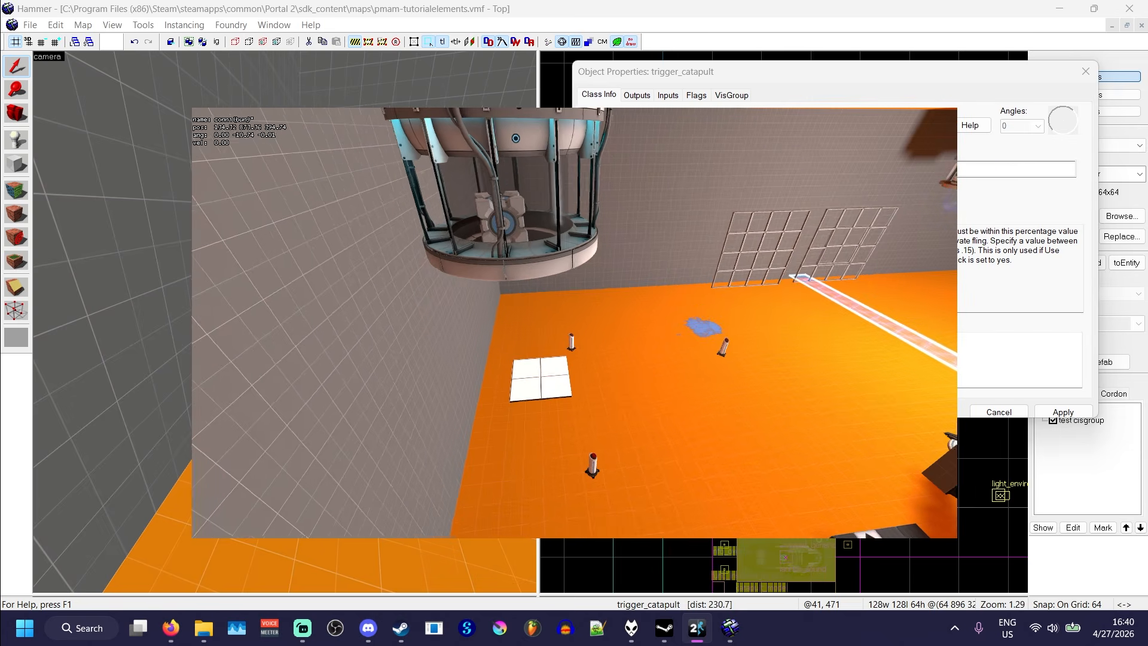
{"action": "key", "text": "w"}
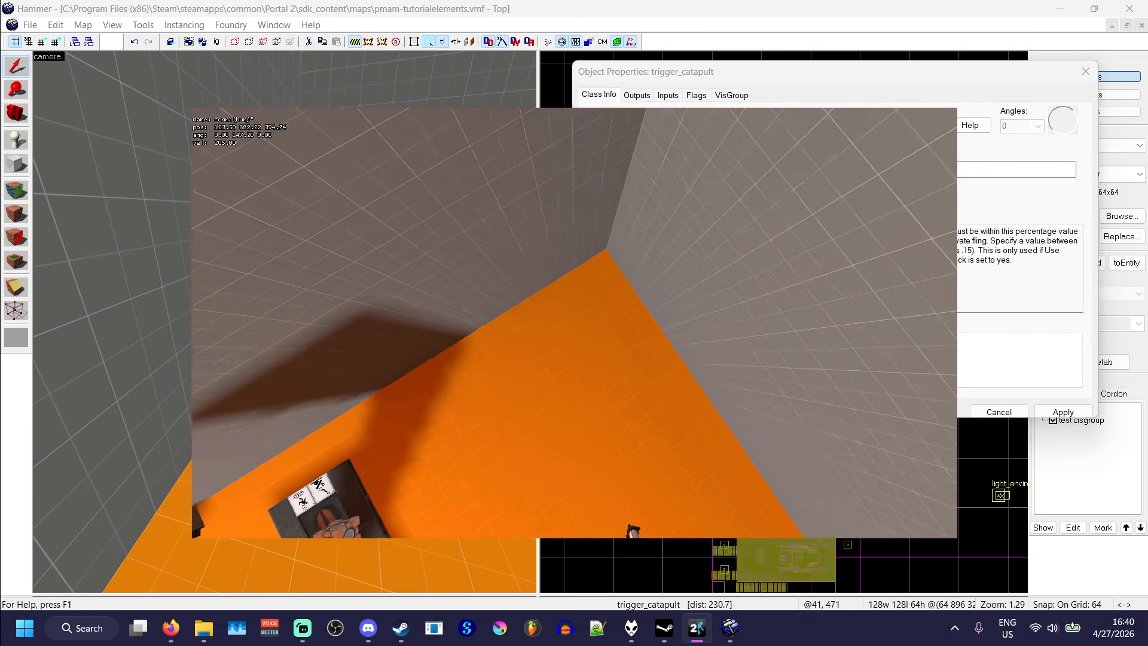
{"action": "key", "text": "a"}
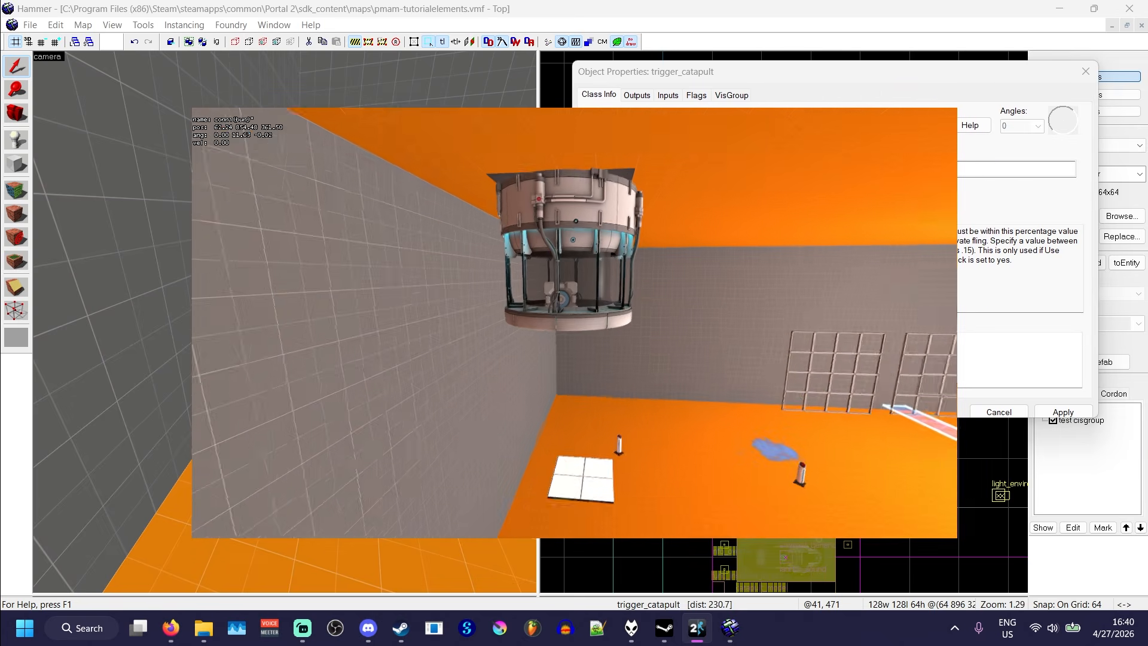
{"action": "key", "text": "v"}
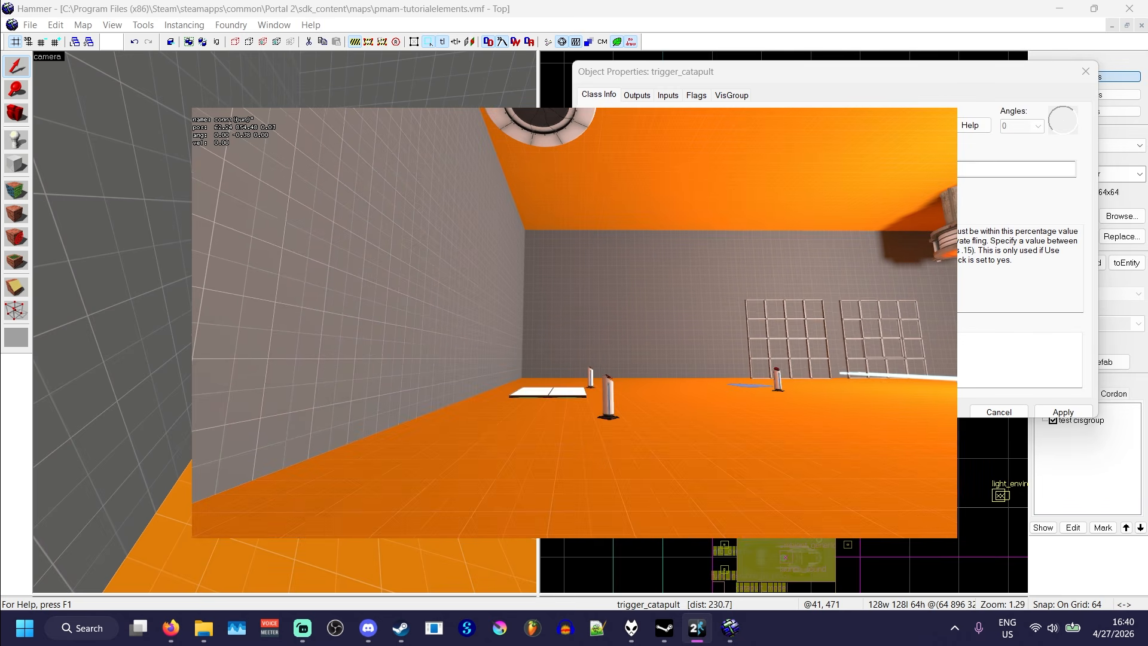
{"action": "key", "text": "v"}
{"action": "key", "text": "w"}
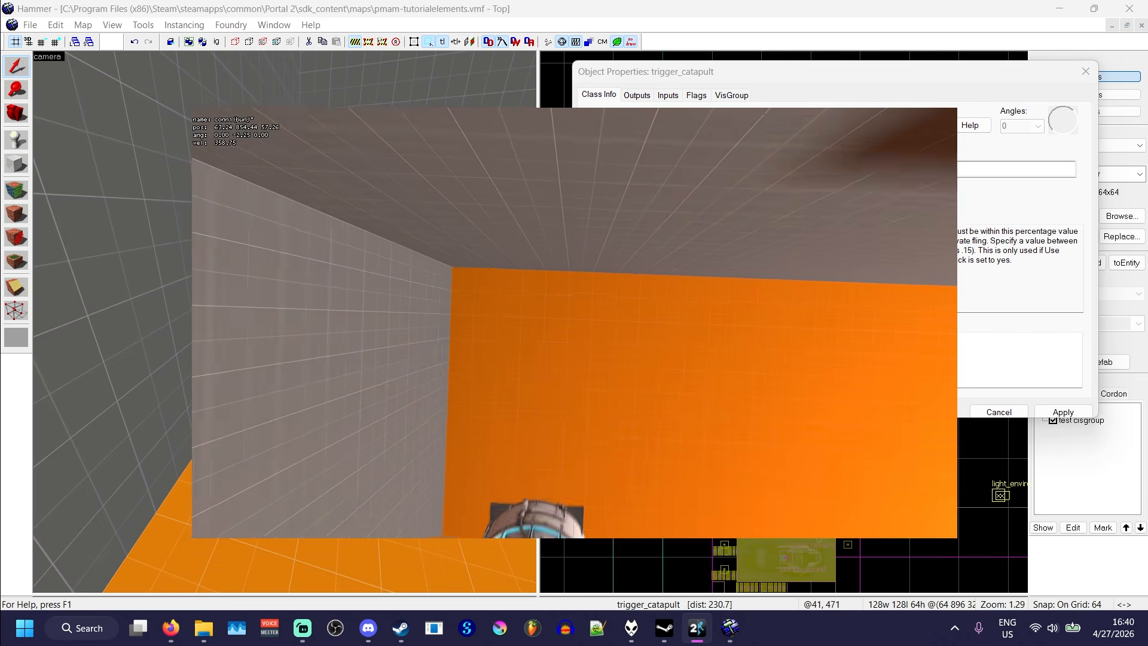
{"action": "key", "text": "v"}
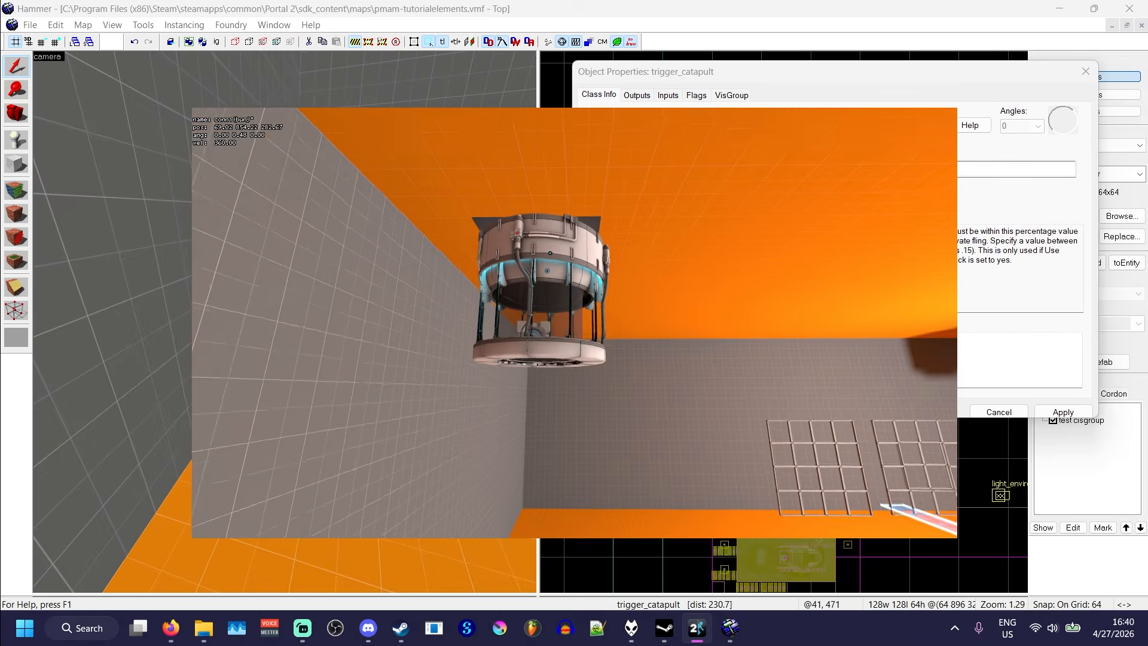
{"action": "key", "text": "w"}
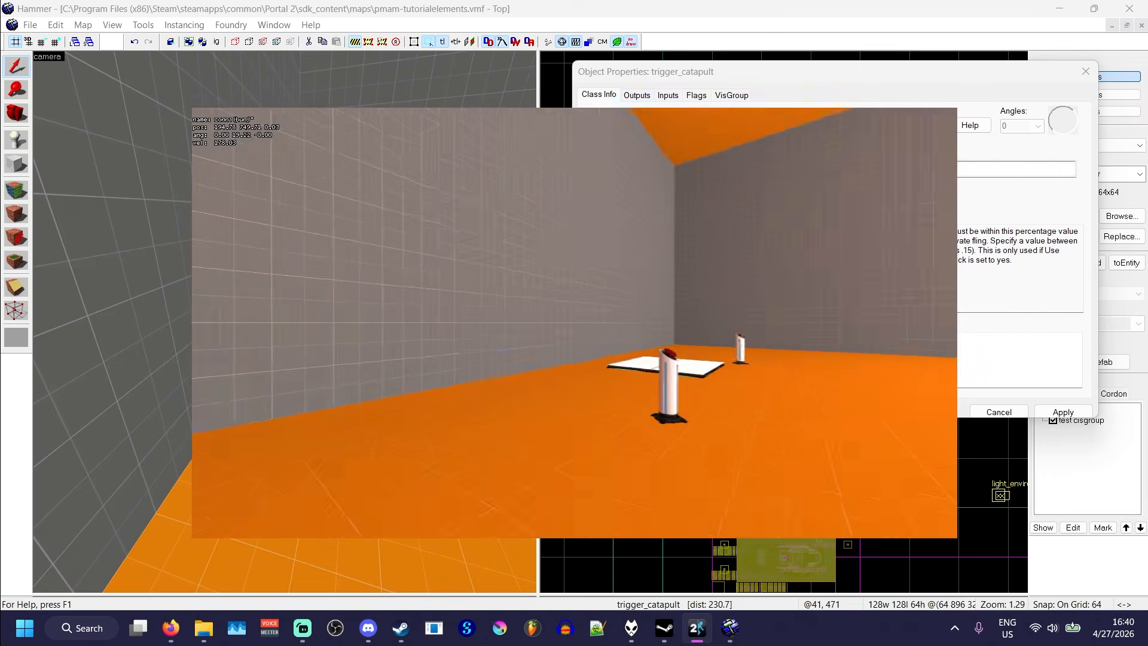
Switch back to Hammer and set the trigger_catapult's Lower Threshold to 0.85.
{"action": "key", "text": "Escape"}
{"action": "left_click", "coordinate": [510, 15]}
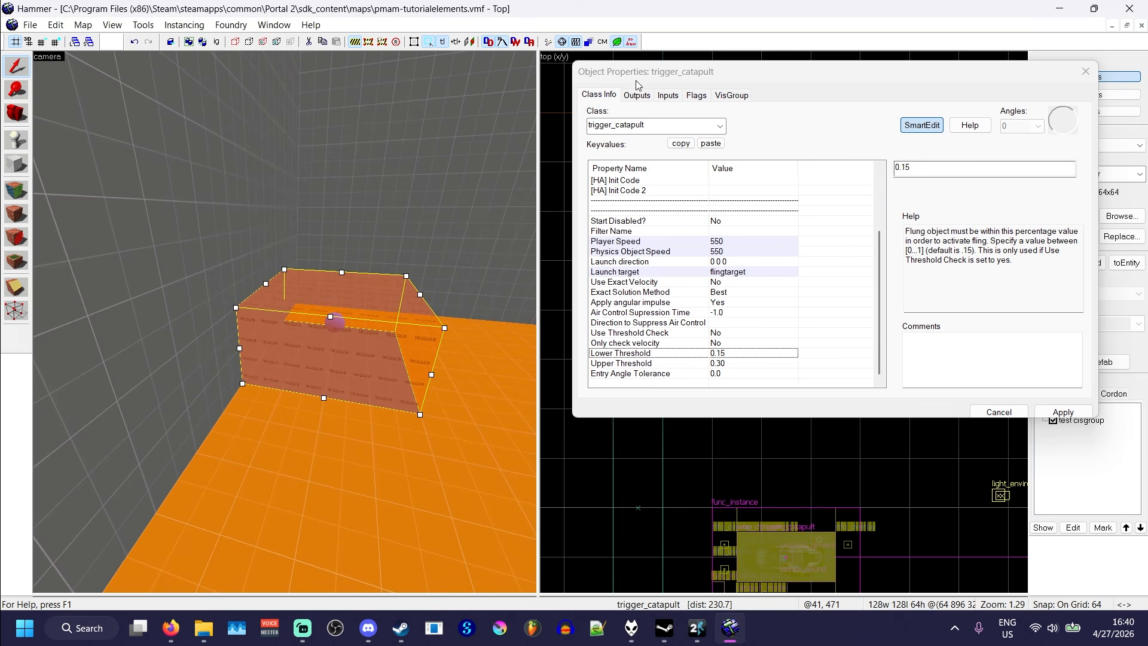
{"action": "left_click_drag", "start_coordinate": [636, 82], "coordinate": [621, 73]}
{"action": "left_click", "coordinate": [709, 243]}
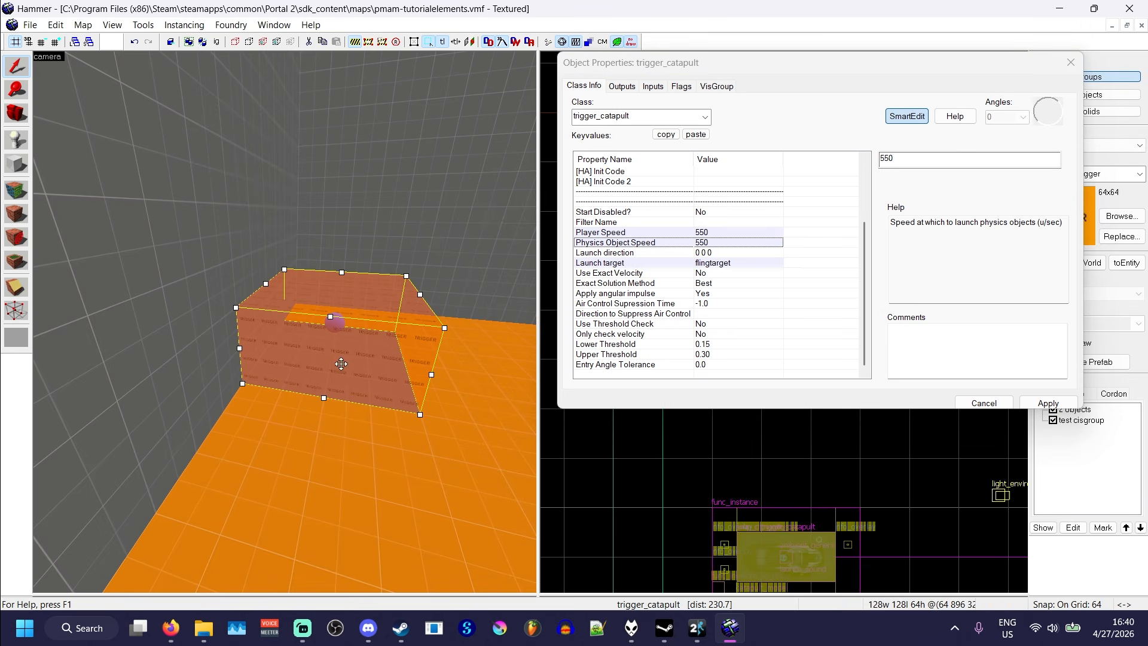
{"action": "left_click", "coordinate": [720, 345]}
{"action": "left_click_drag", "start_coordinate": [893, 159], "coordinate": [889, 169]}
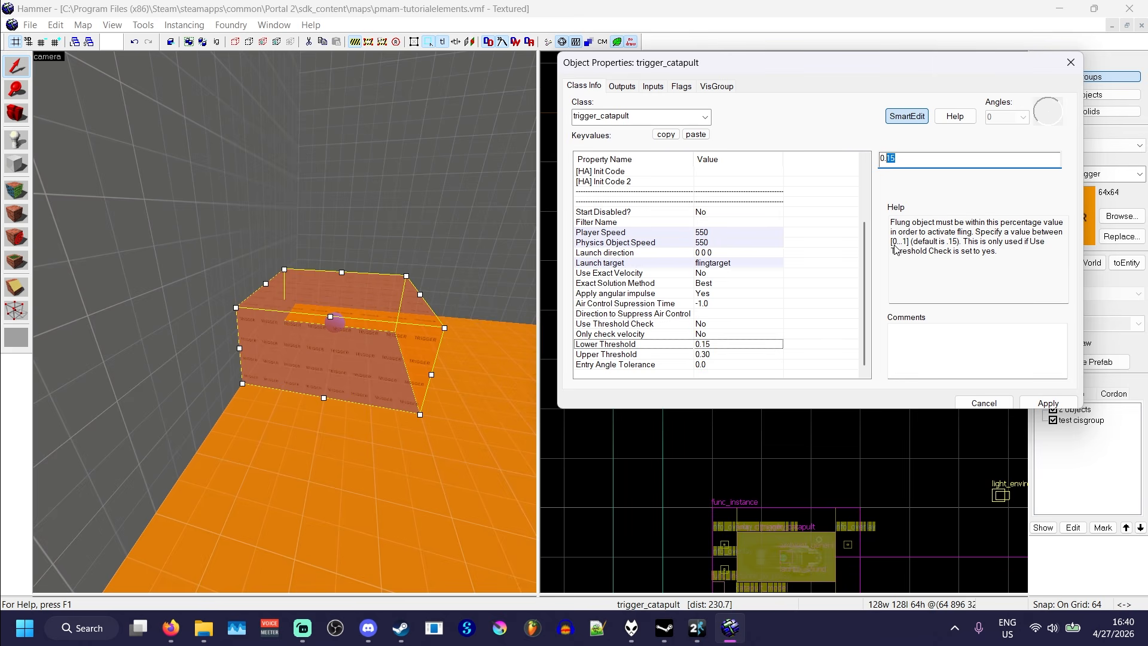
{"action": "type", "text": "85"}
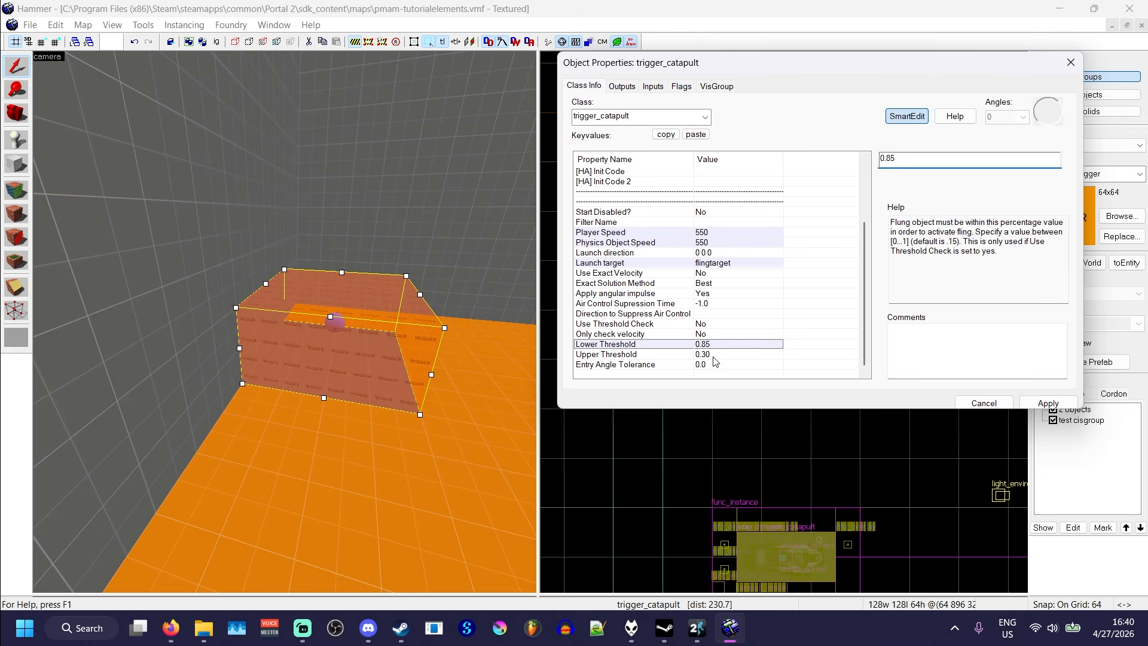
Set the trigger_catapult's Upper Threshold to 1, apply the changes, close its properties and deselect it.
{"action": "left_click", "coordinate": [717, 354]}
{"action": "left_click_drag", "start_coordinate": [901, 167], "coordinate": [892, 164]}
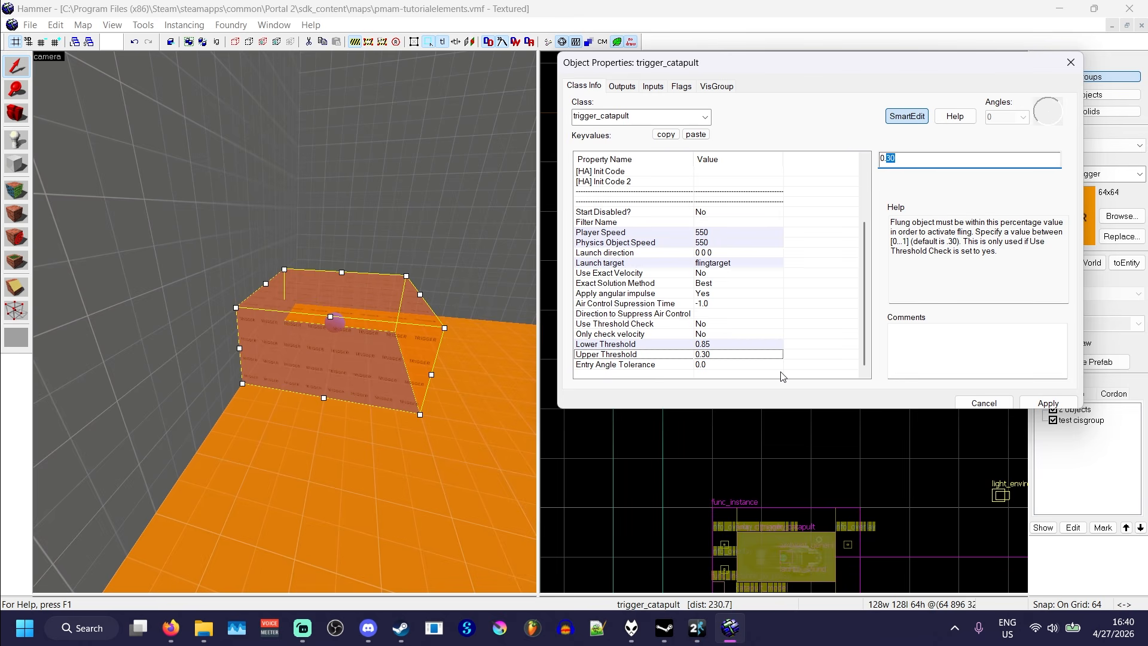
{"action": "key", "text": "BackSpace"}
{"action": "key", "text": "BackSpace"}
{"action": "key", "text": "BackSpace"}
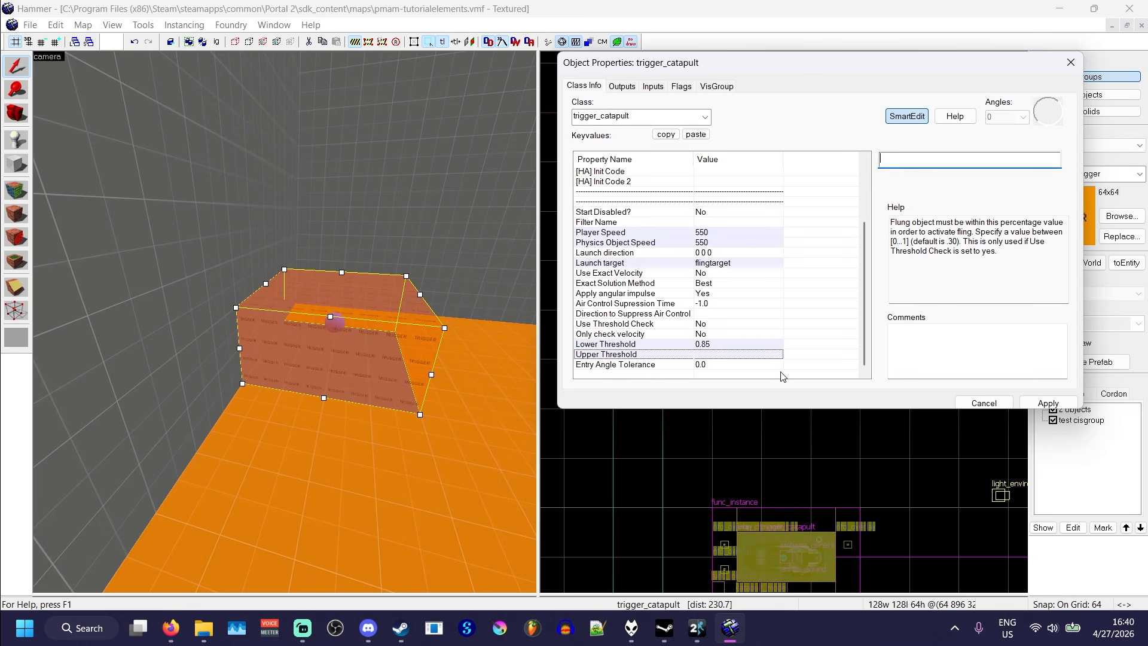
{"action": "key", "text": "Return"}
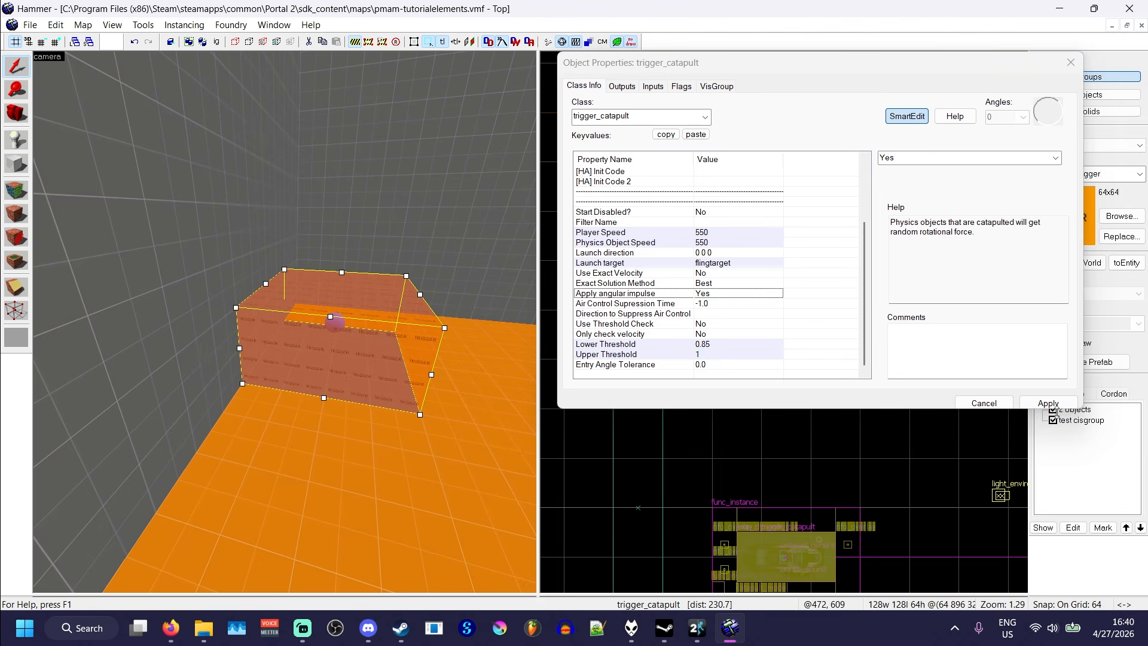
{"action": "left_click", "coordinate": [1048, 403]}
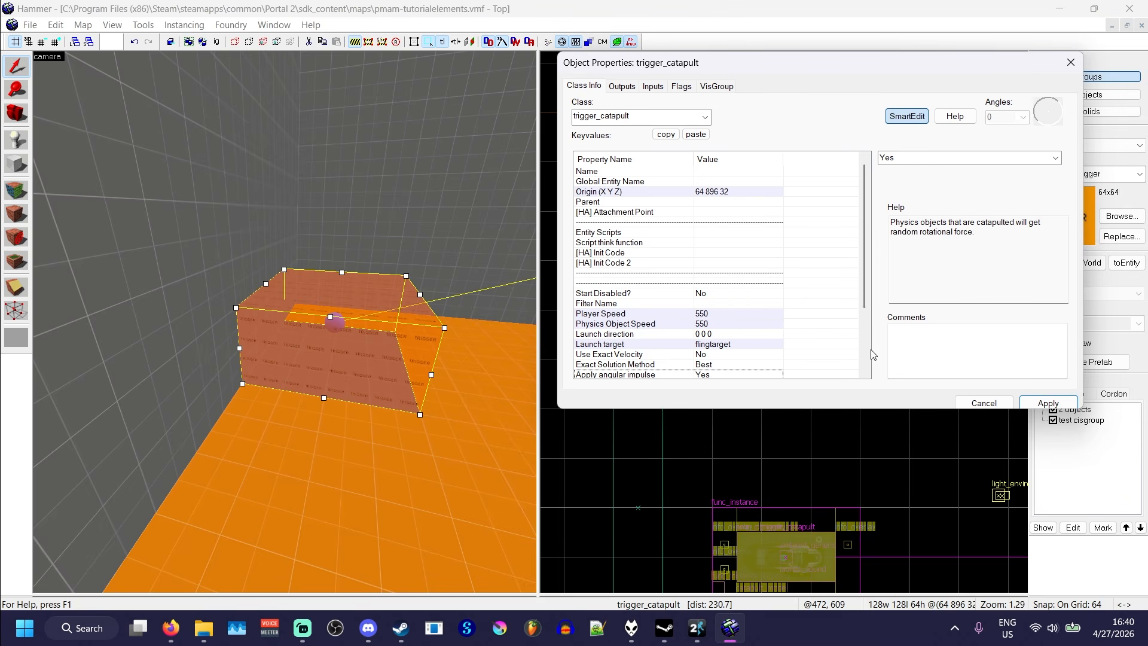
{"action": "left_click", "coordinate": [994, 402]}
{"action": "left_click", "coordinate": [788, 350]}
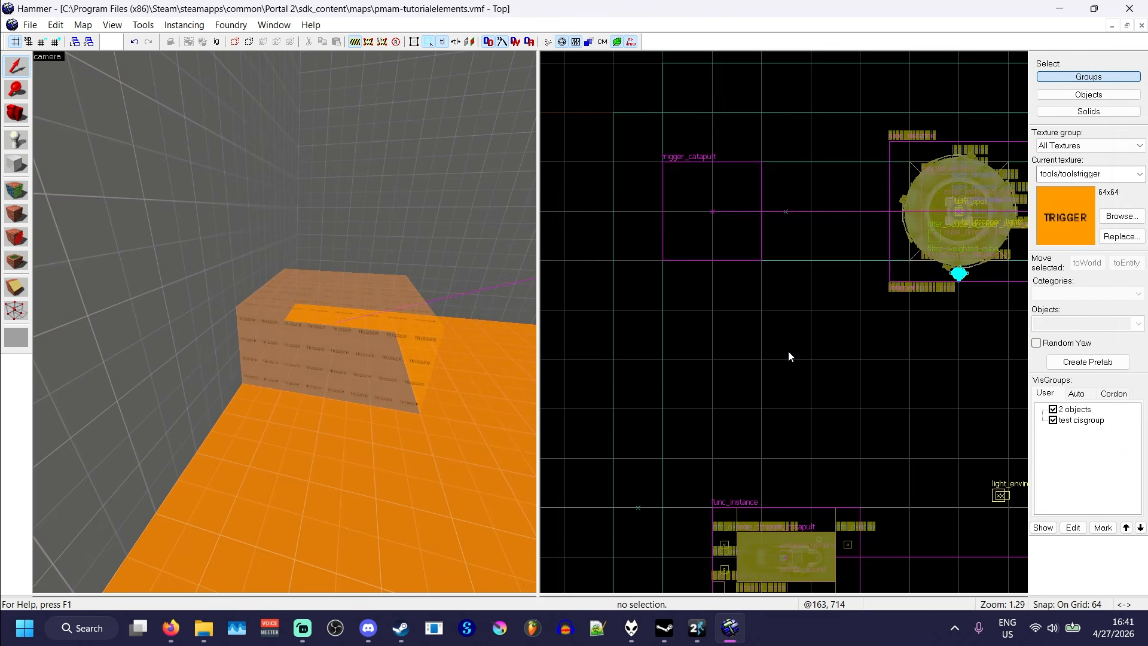
Compile the map and switch to Portal 2 to try out the new trigger_catapult.
{"action": "key", "text": "F9"}
{"action": "key", "text": "Escape"}
{"action": "left_click", "coordinate": [701, 635]}
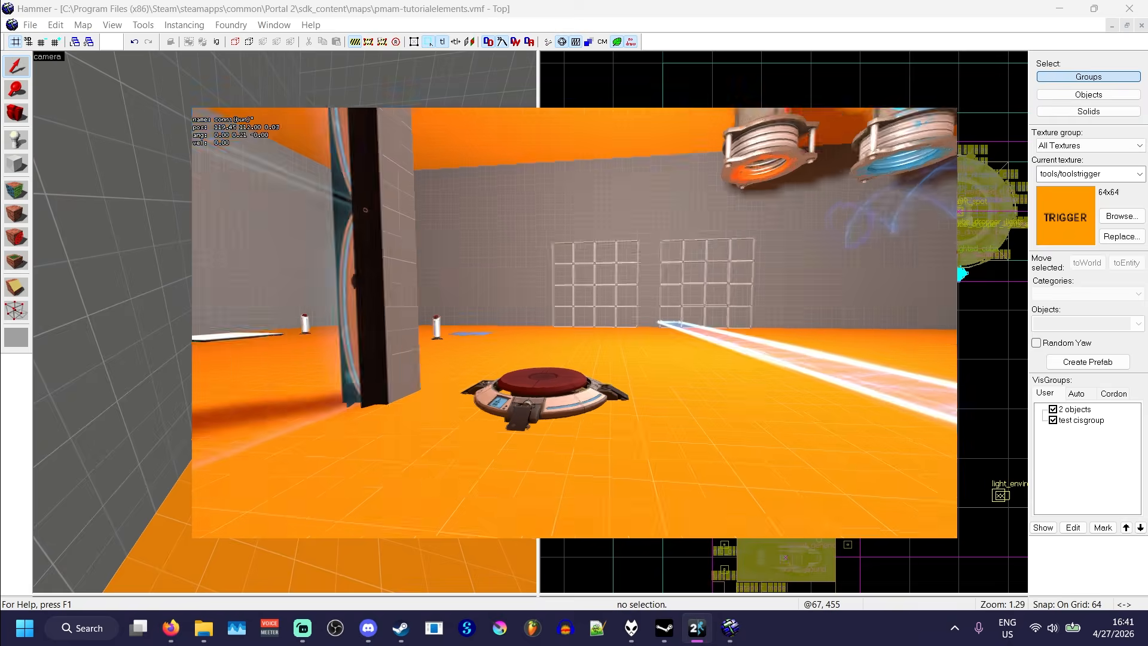
{"action": "key", "text": "w"}
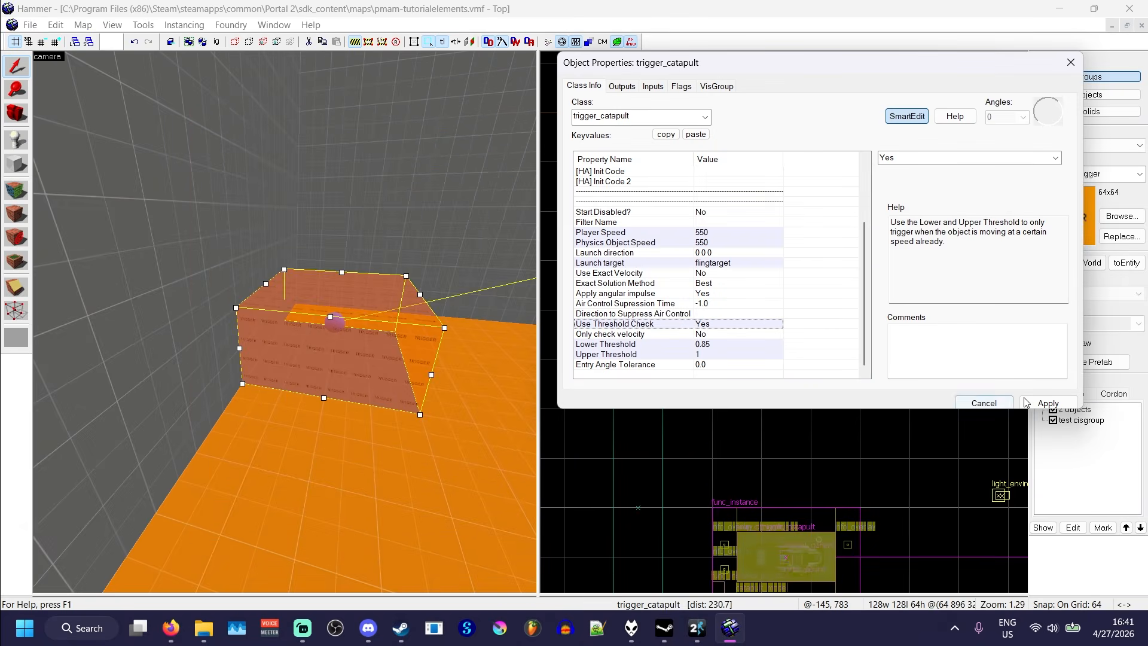
Set the trigger_catapult's Use Threshold Check to Yes and apply it in Hammer.
{"action": "left_click", "coordinate": [1048, 403]}
{"action": "scroll", "coordinate": [638, 303], "scroll_direction": "down", "scroll_amount": 3}
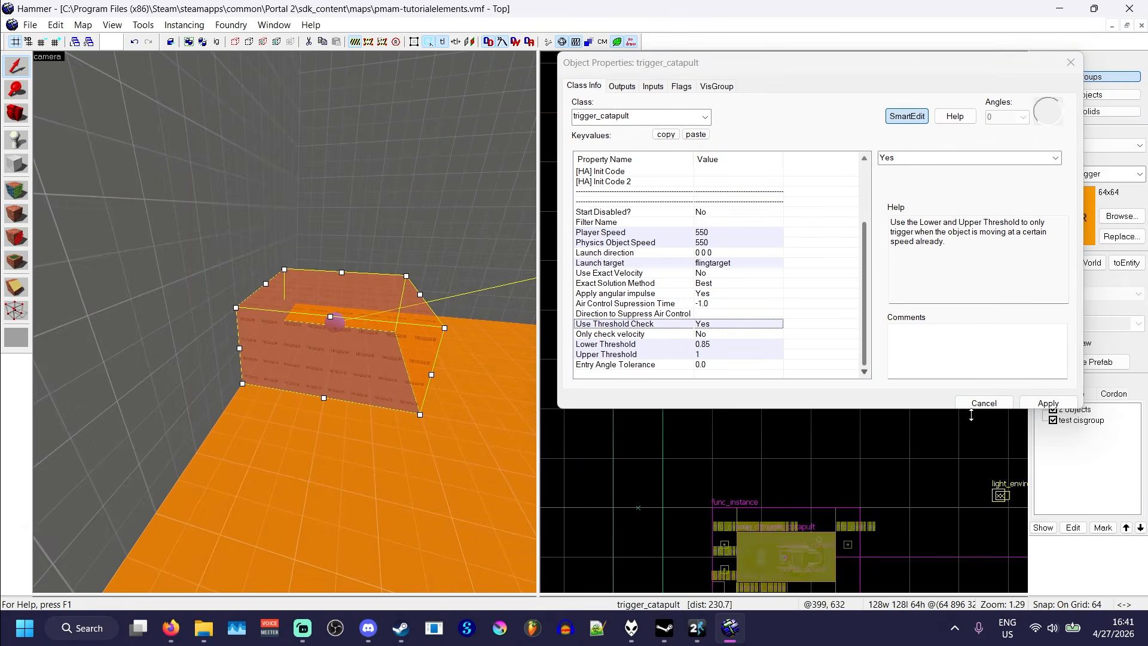